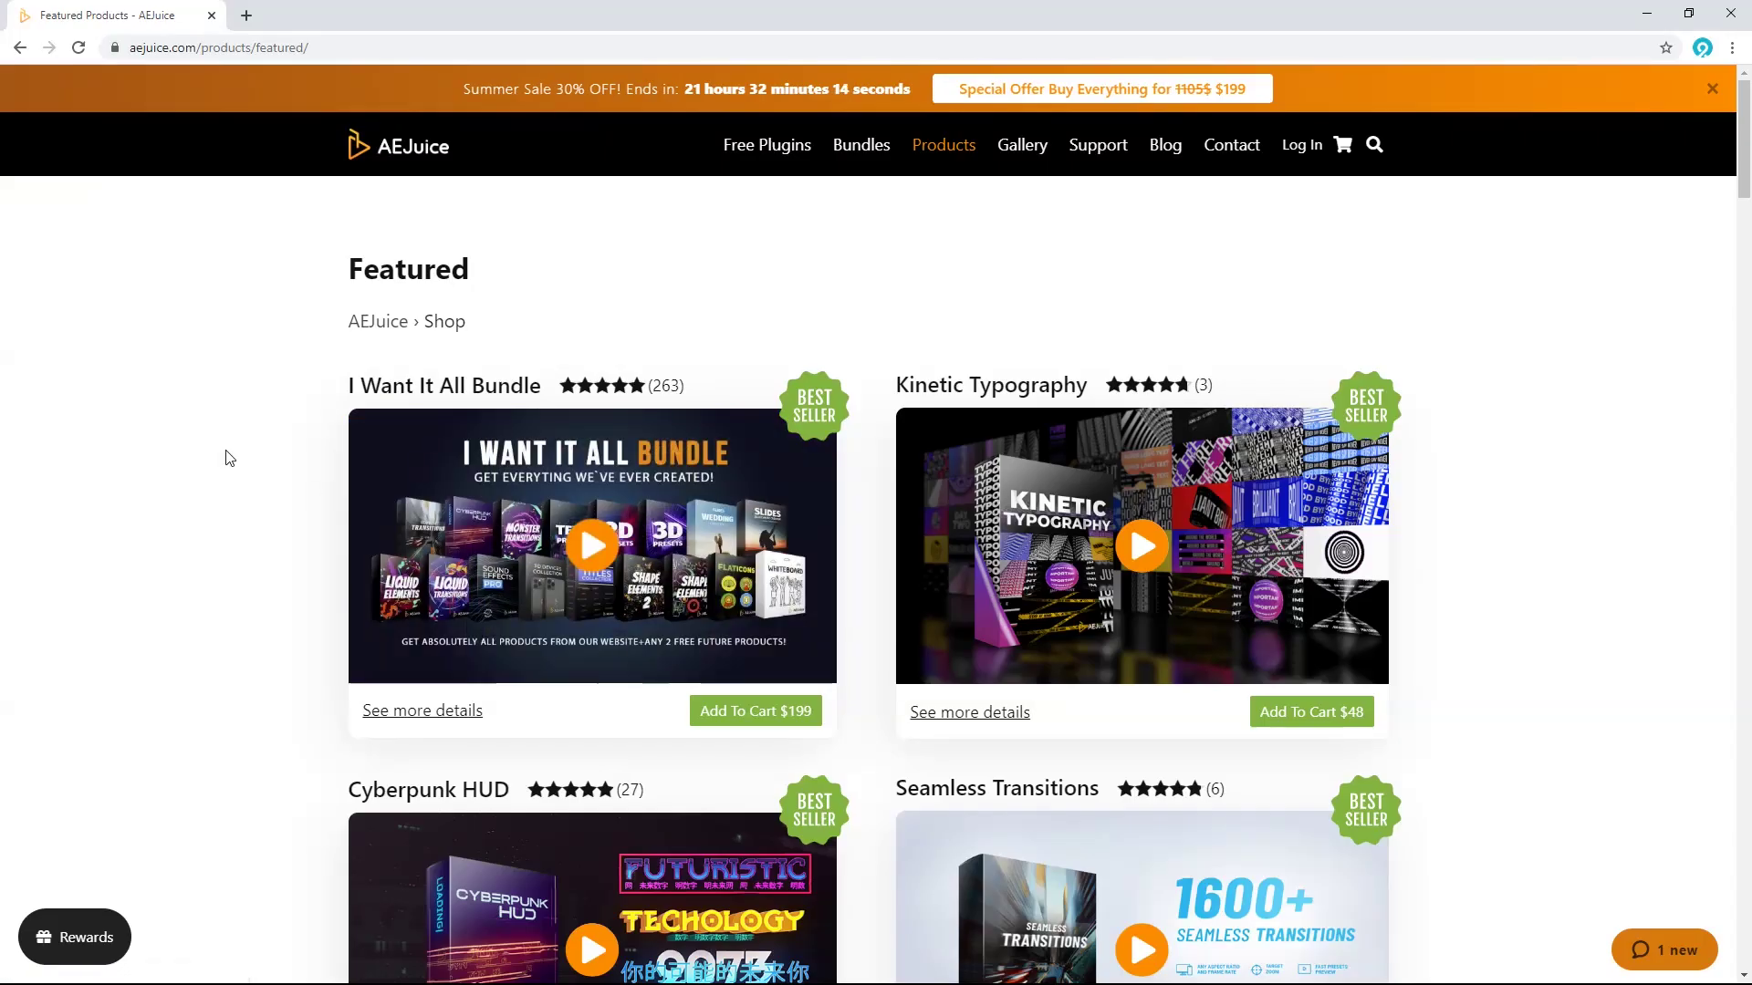
{"action": "scroll", "coordinate": [228, 457], "scroll_direction": "down", "scroll_amount": 2}
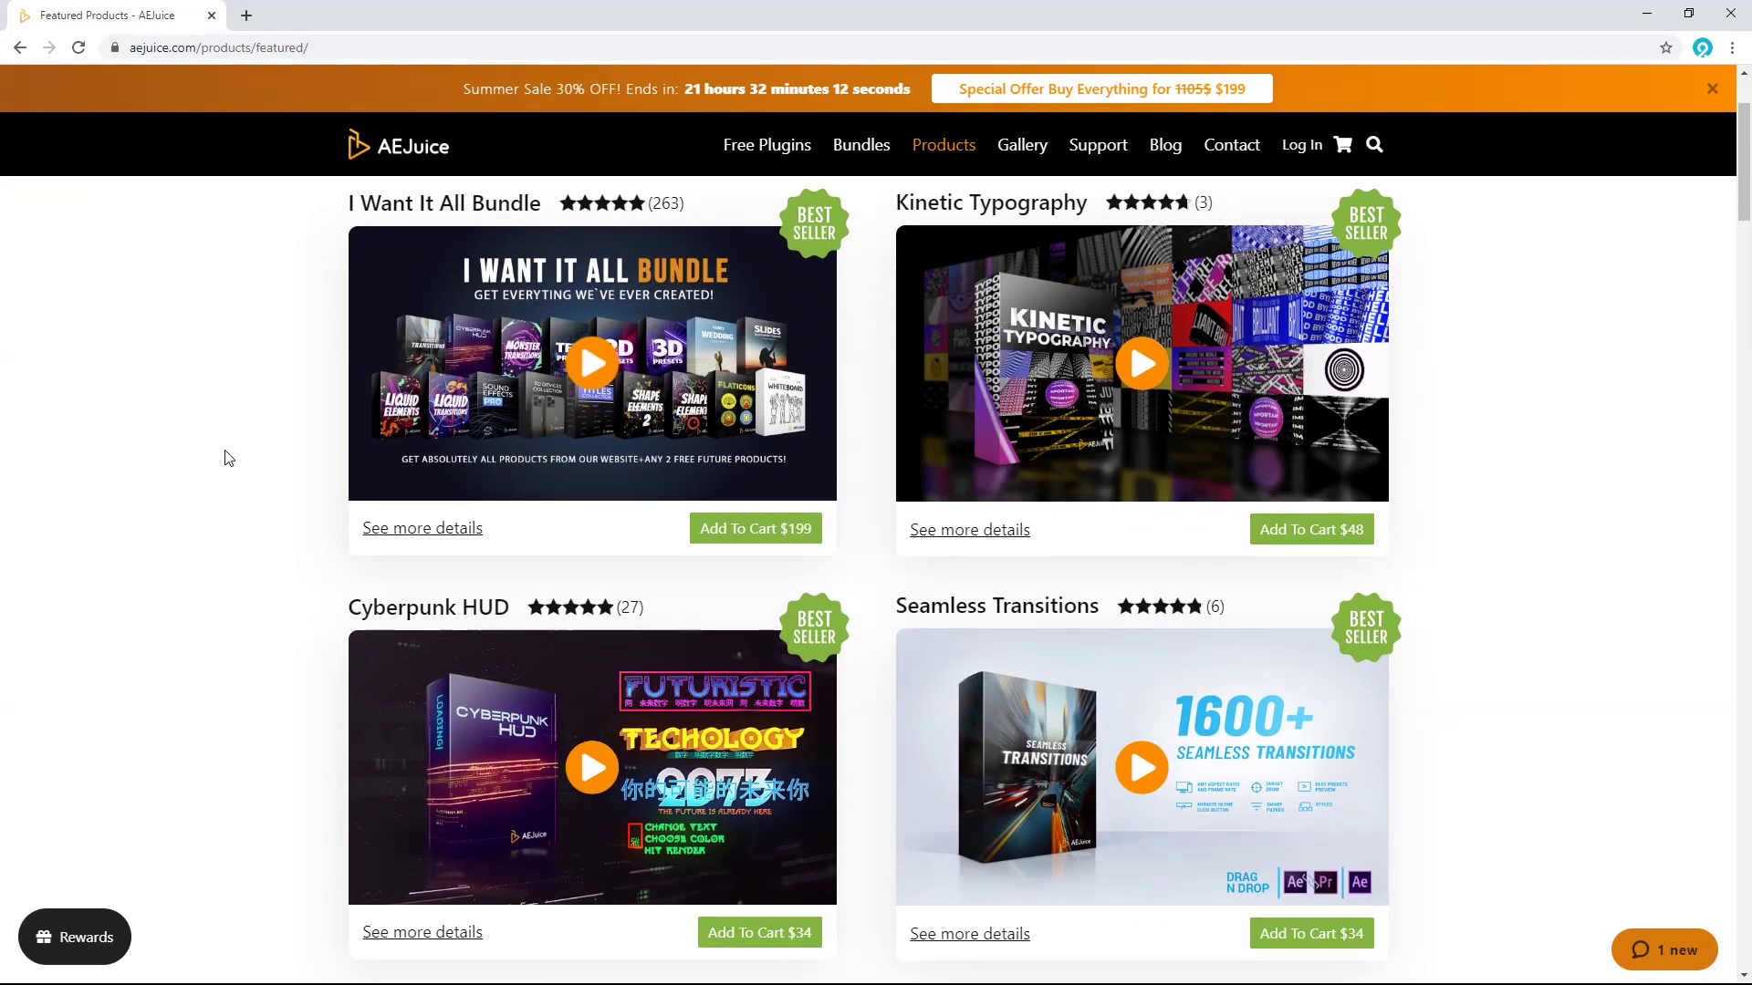
{"action": "scroll", "coordinate": [229, 457], "scroll_direction": "down", "scroll_amount": 3}
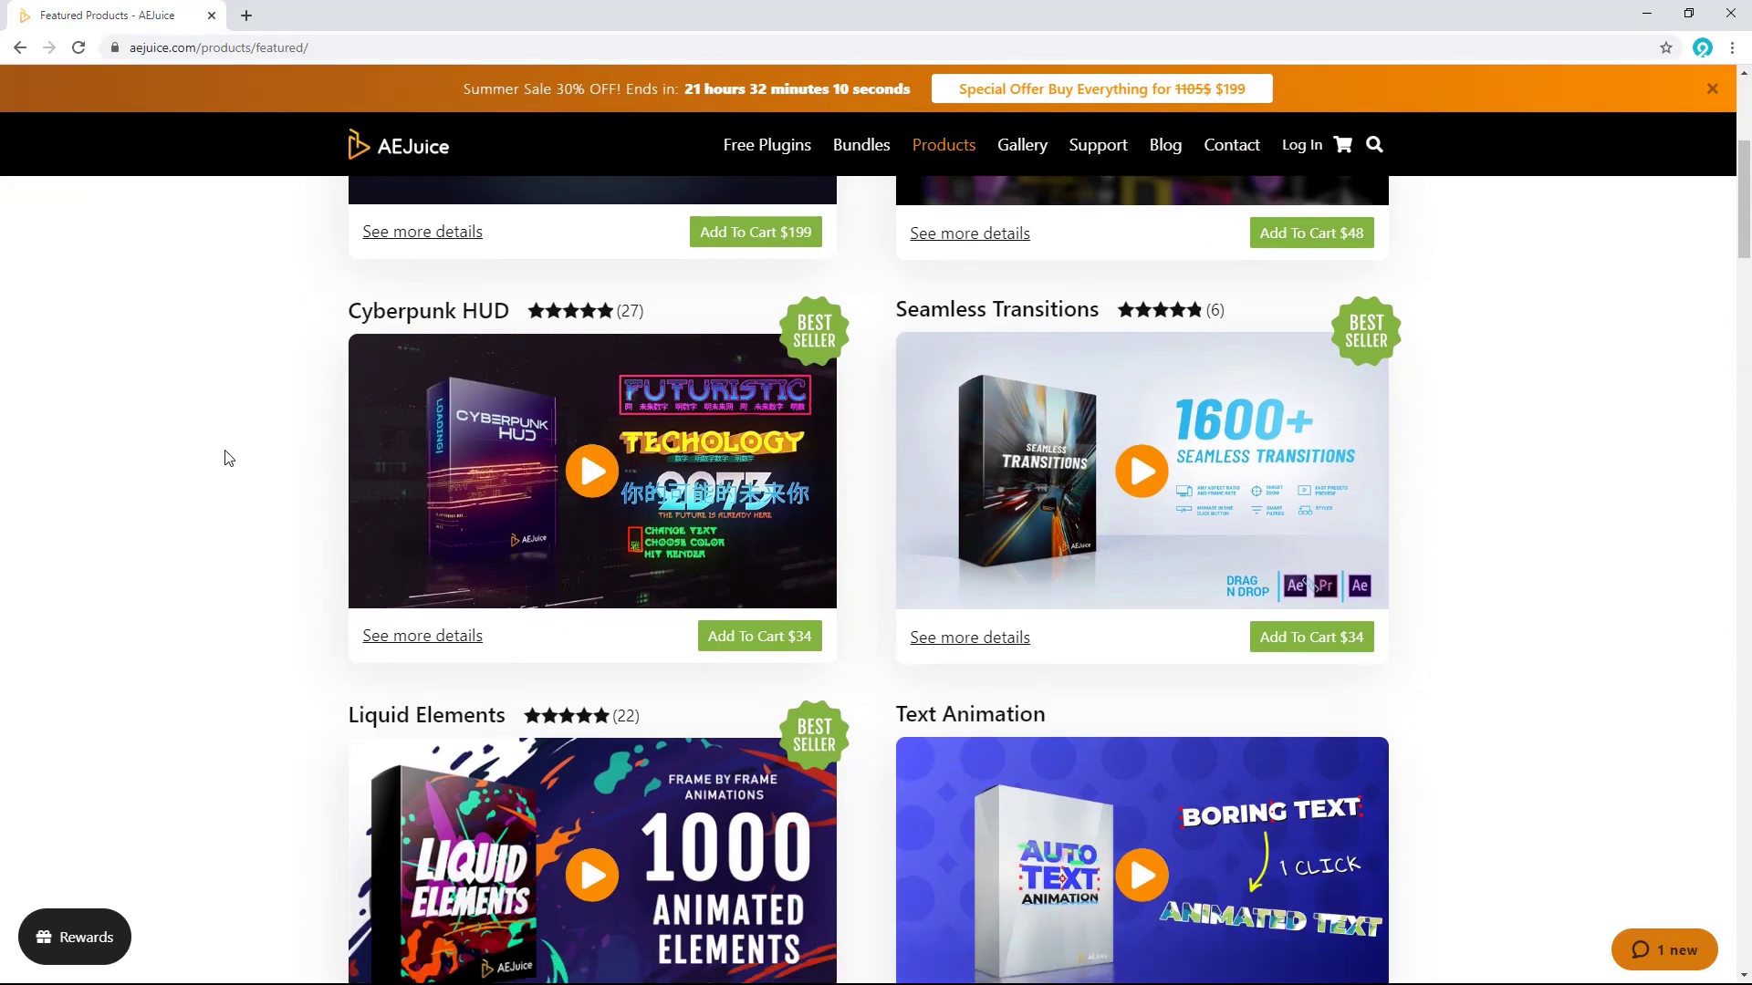
{"action": "scroll", "coordinate": [228, 458], "scroll_direction": "down", "scroll_amount": 2}
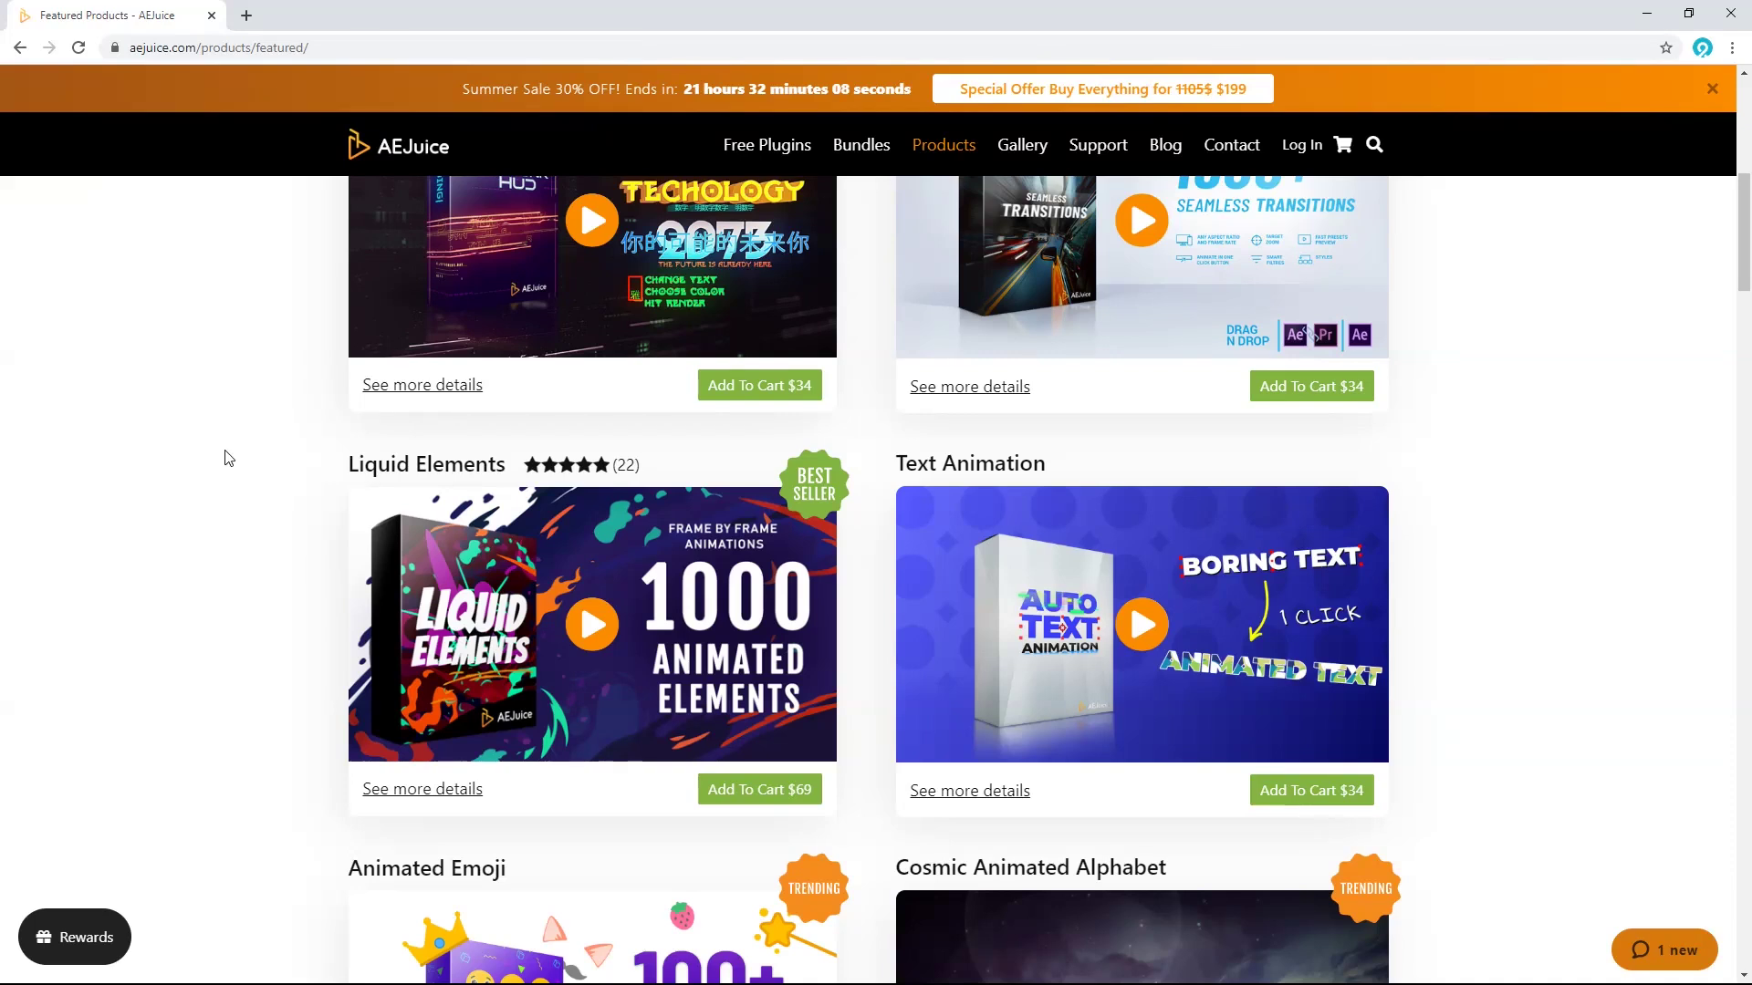
{"action": "scroll", "coordinate": [229, 458], "scroll_direction": "down", "scroll_amount": 1}
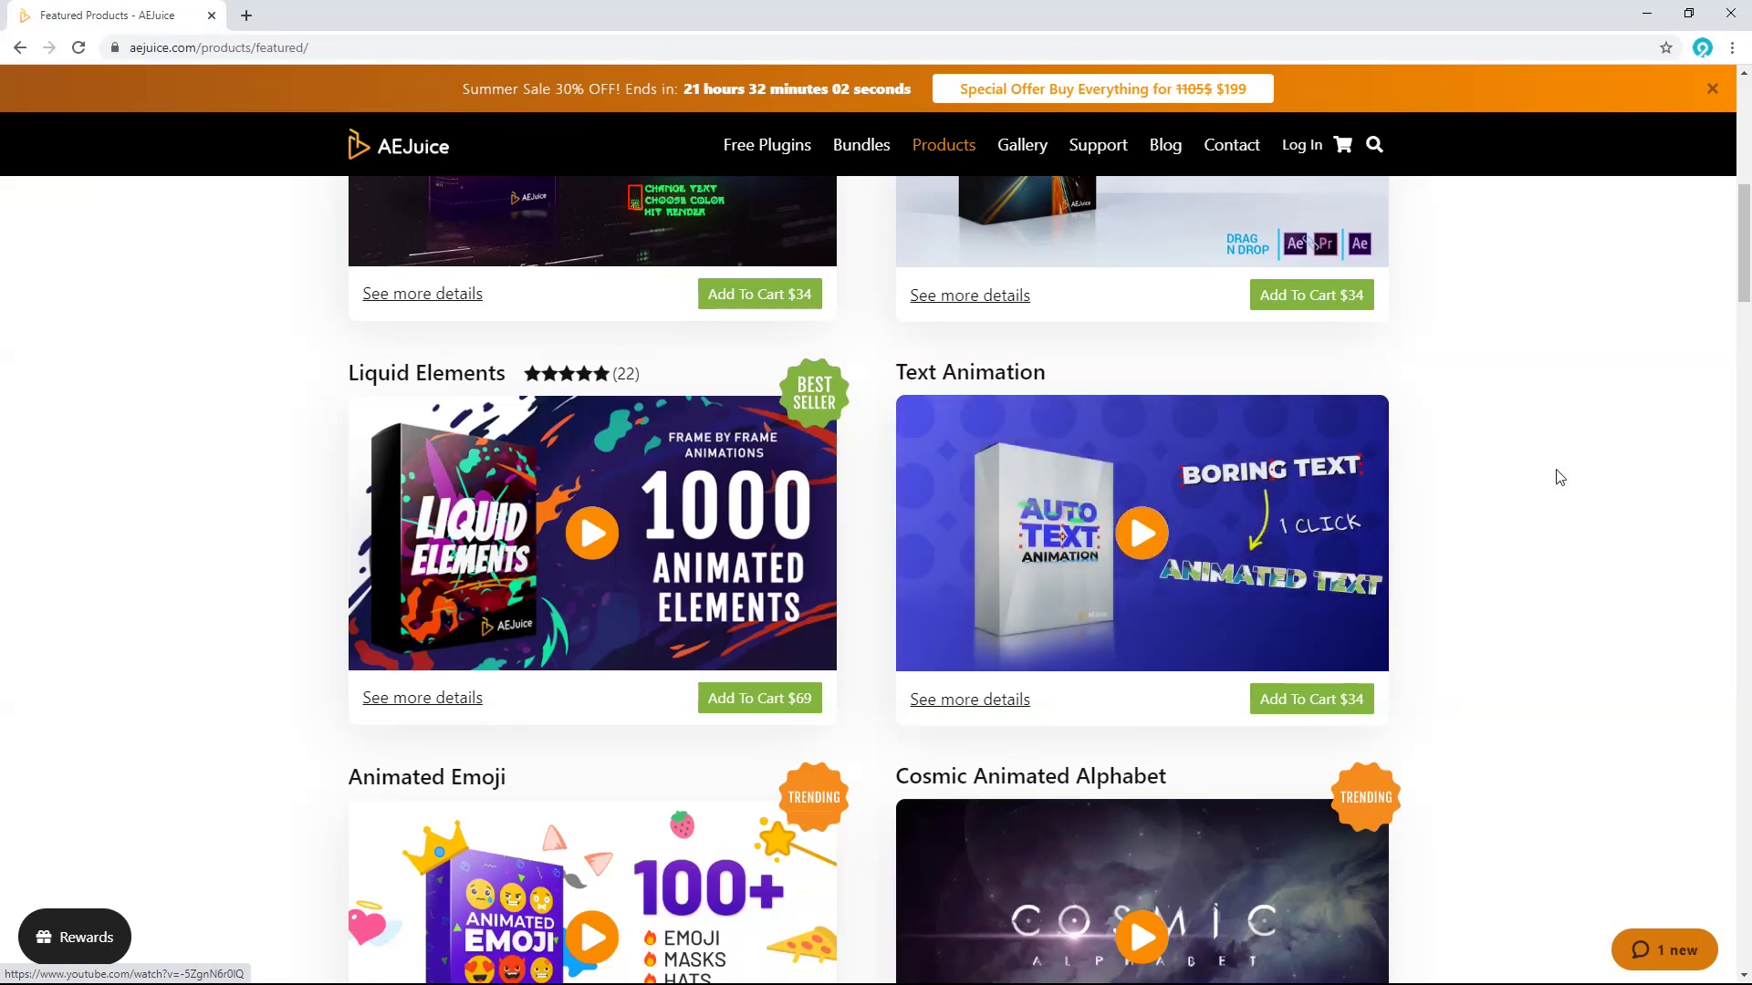
{"action": "scroll", "coordinate": [285, 523], "scroll_direction": "down", "scroll_amount": 3}
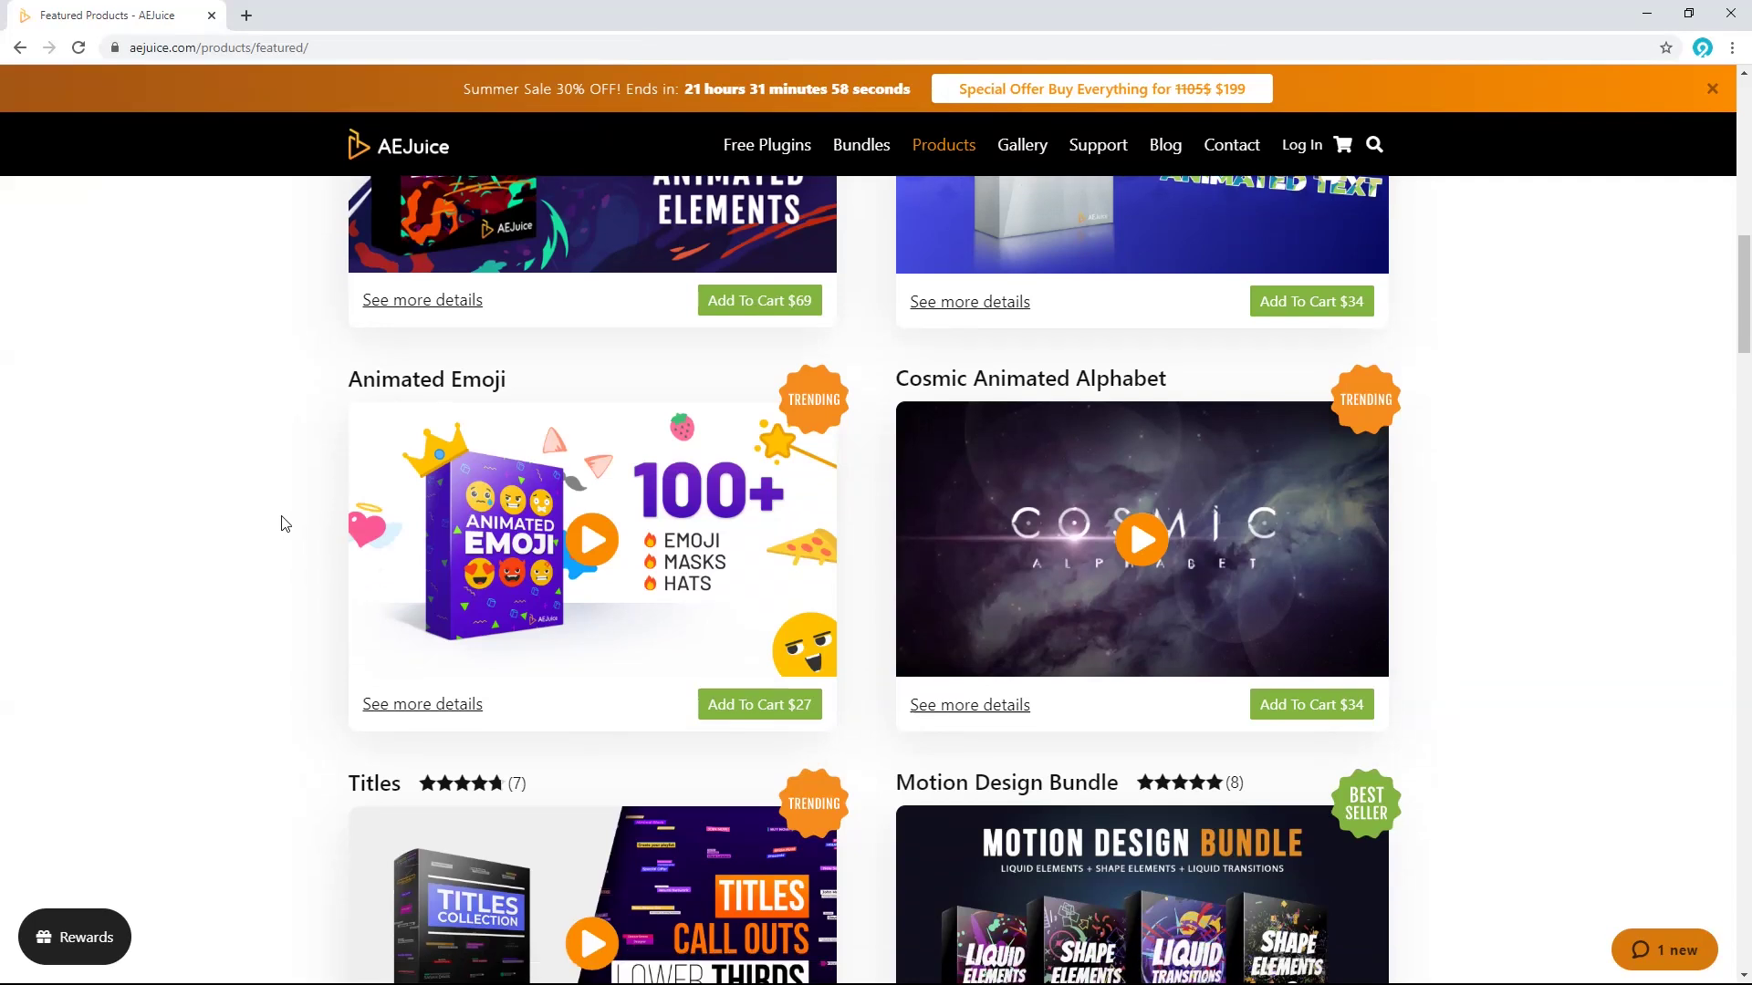
{"action": "scroll", "coordinate": [287, 523], "scroll_direction": "down", "scroll_amount": 2}
{"action": "scroll", "coordinate": [286, 522], "scroll_direction": "down", "scroll_amount": 2}
{"action": "scroll", "coordinate": [286, 523], "scroll_direction": "down", "scroll_amount": 2}
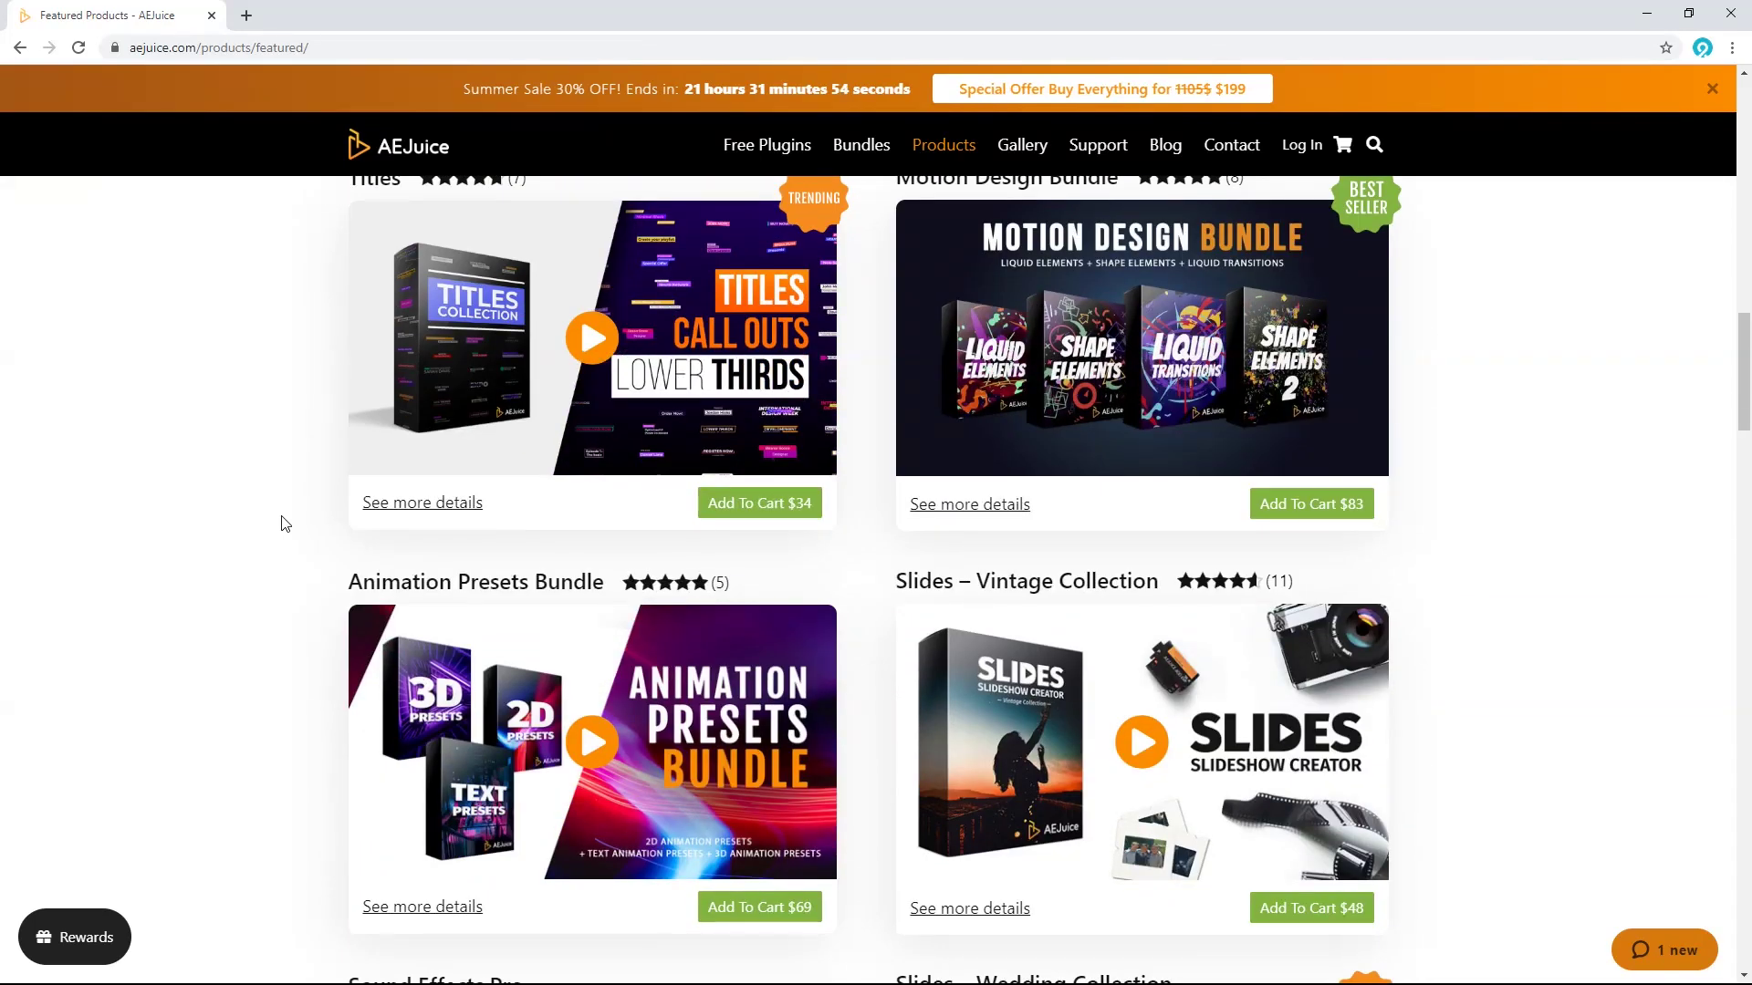
{"action": "scroll", "coordinate": [285, 524], "scroll_direction": "down", "scroll_amount": 2}
{"action": "scroll", "coordinate": [270, 528], "scroll_direction": "down", "scroll_amount": 2}
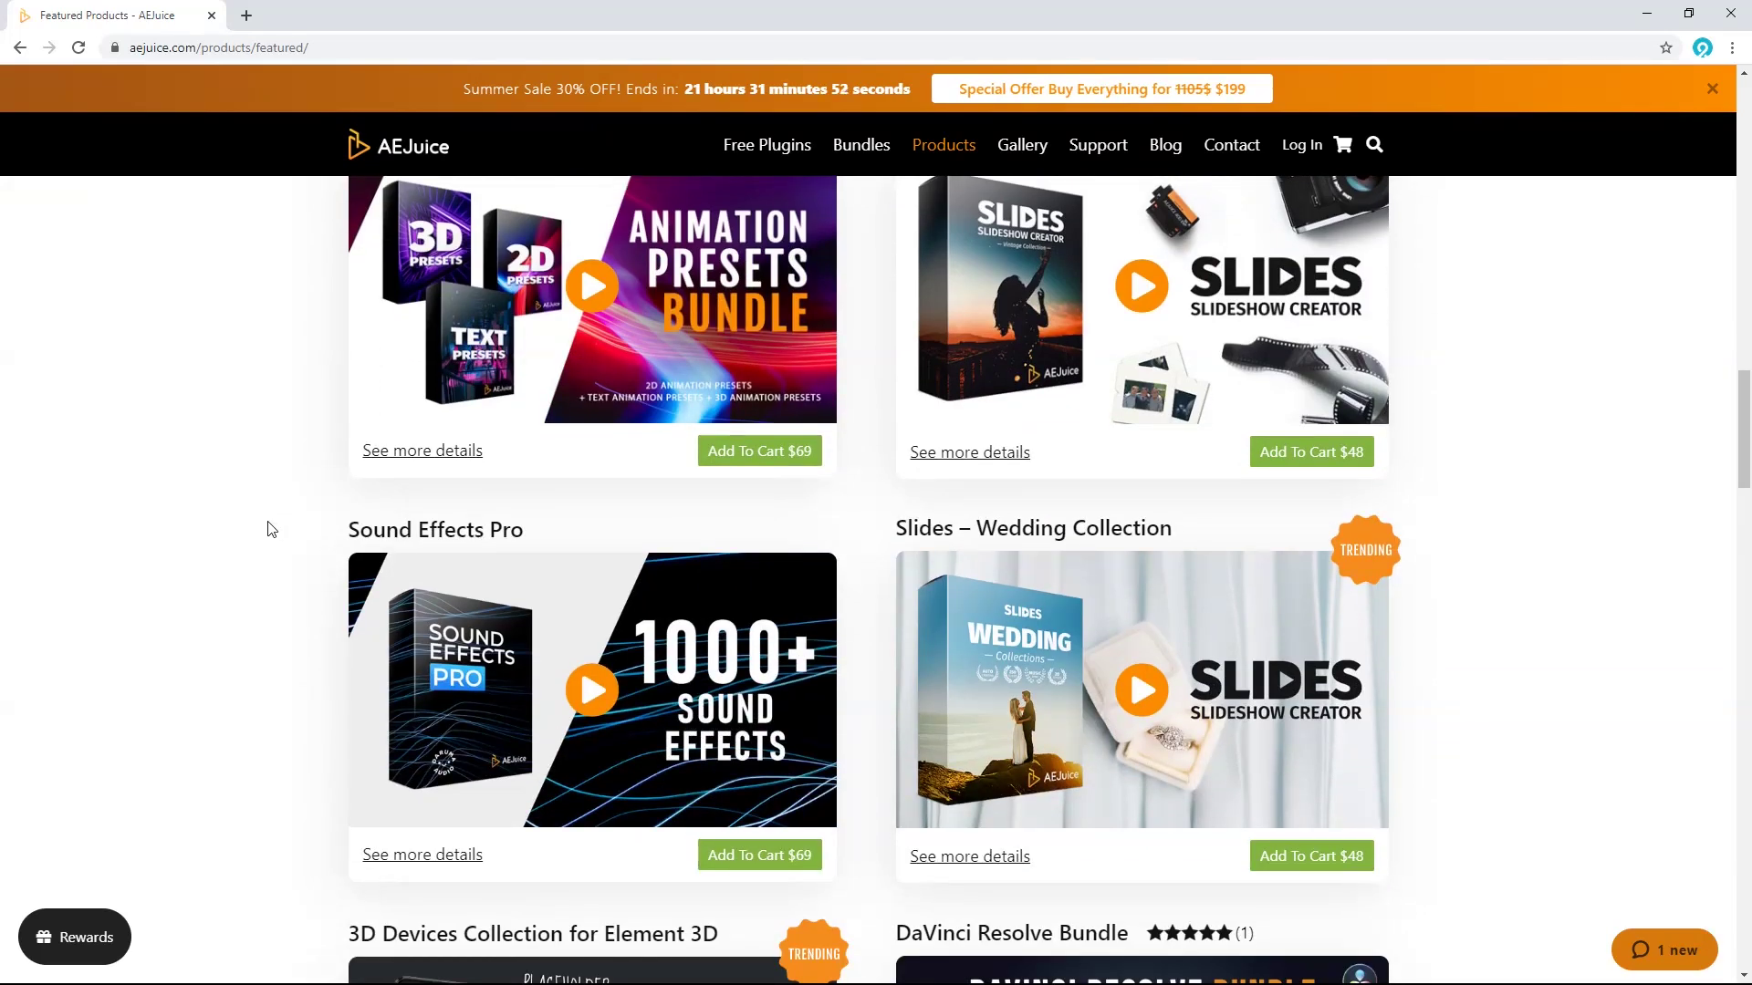
{"action": "scroll", "coordinate": [271, 528], "scroll_direction": "down", "scroll_amount": 4}
{"action": "scroll", "coordinate": [270, 530], "scroll_direction": "down", "scroll_amount": 1}
{"action": "scroll", "coordinate": [270, 529], "scroll_direction": "down", "scroll_amount": 2}
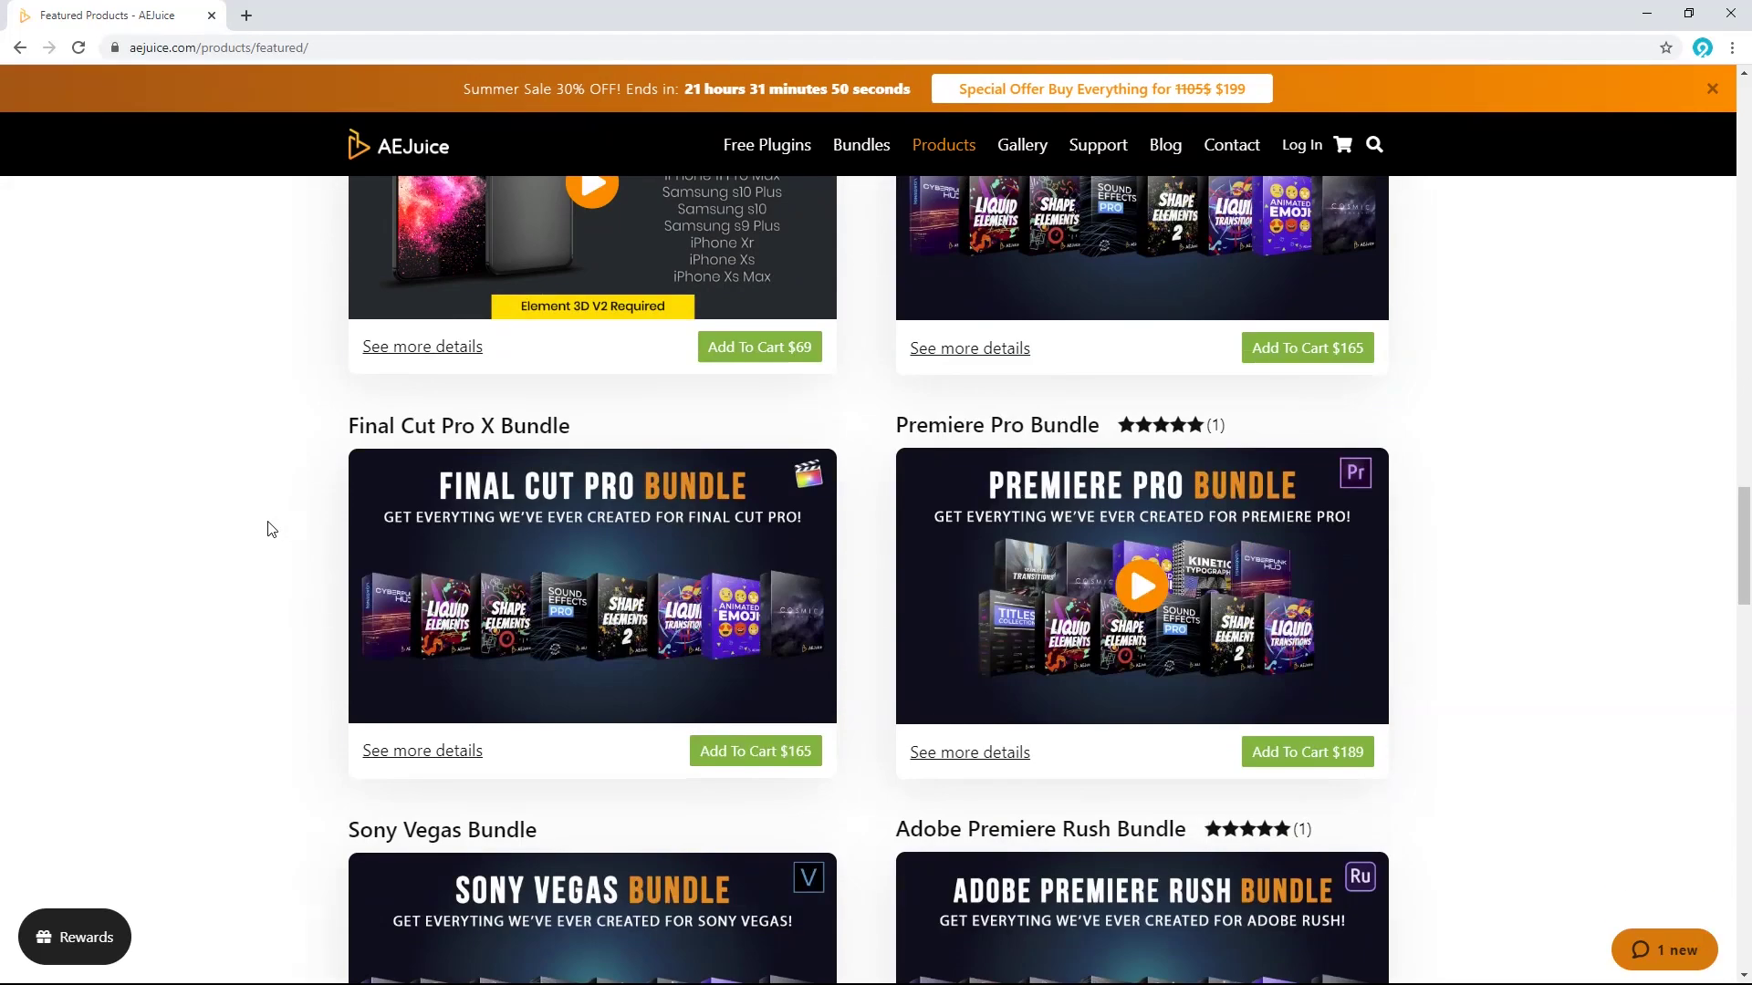
{"action": "scroll", "coordinate": [269, 529], "scroll_direction": "up", "scroll_amount": 5}
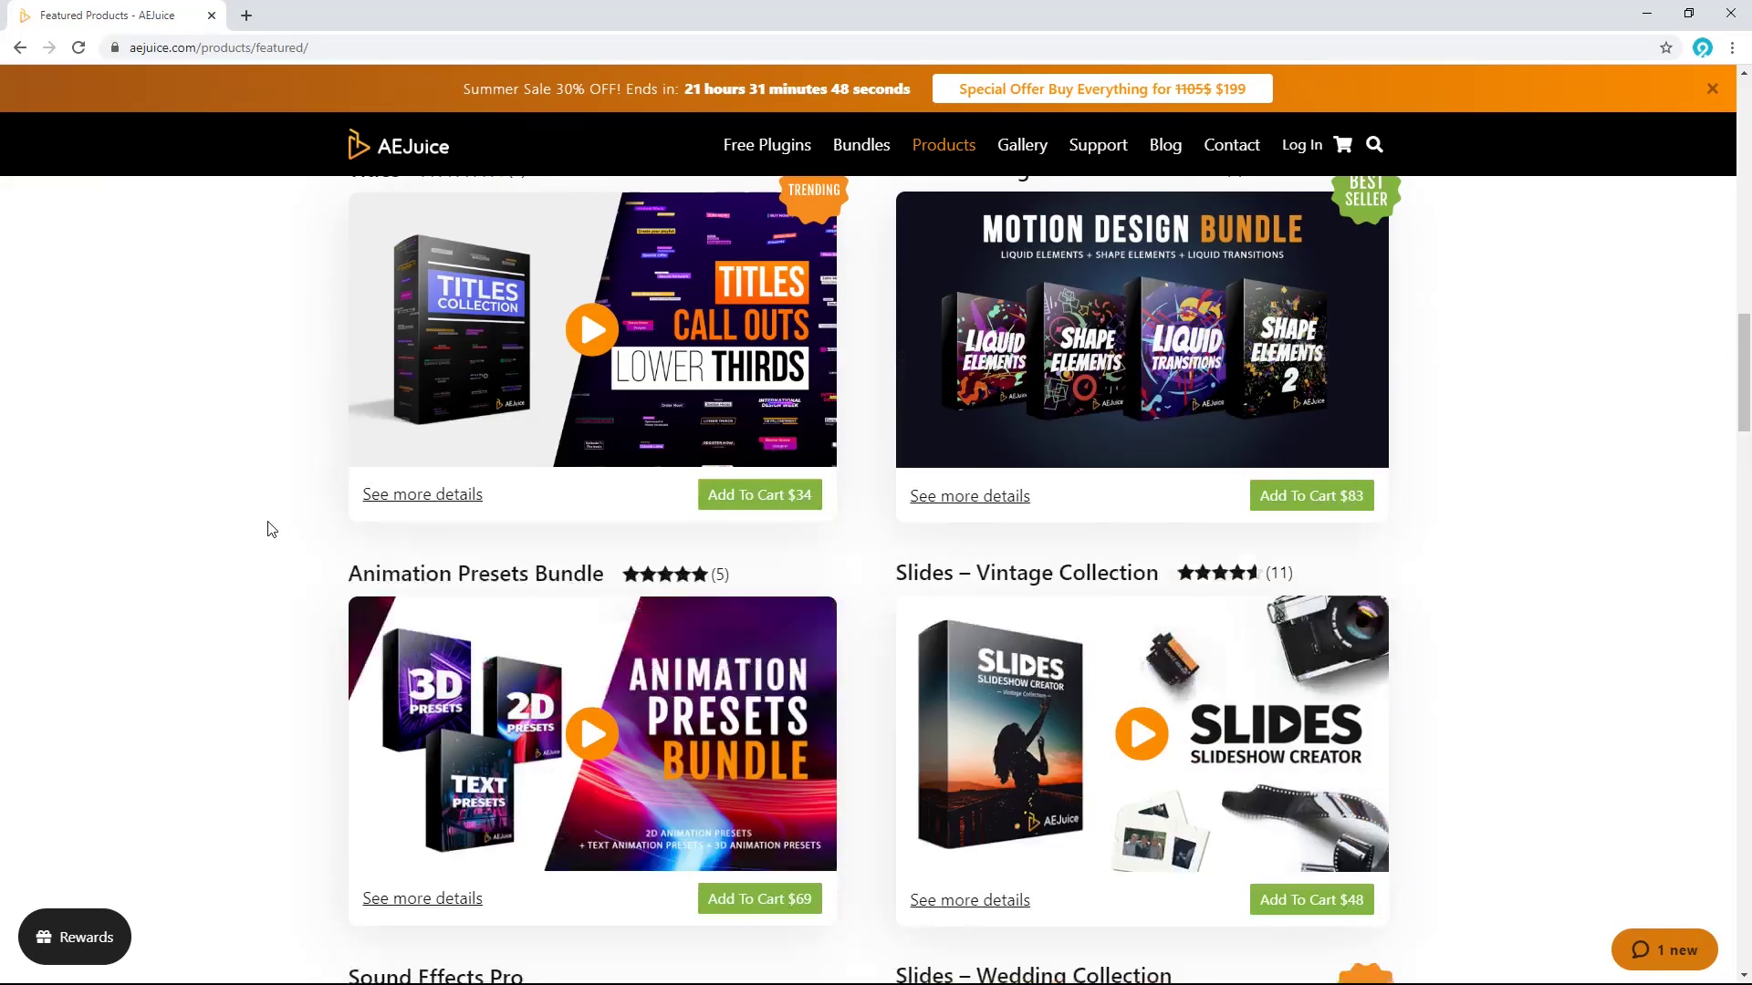
{"action": "scroll", "coordinate": [269, 528], "scroll_direction": "up", "scroll_amount": 5}
{"action": "scroll", "coordinate": [269, 528], "scroll_direction": "up", "scroll_amount": 5}
{"action": "scroll", "coordinate": [270, 528], "scroll_direction": "up", "scroll_amount": 1}
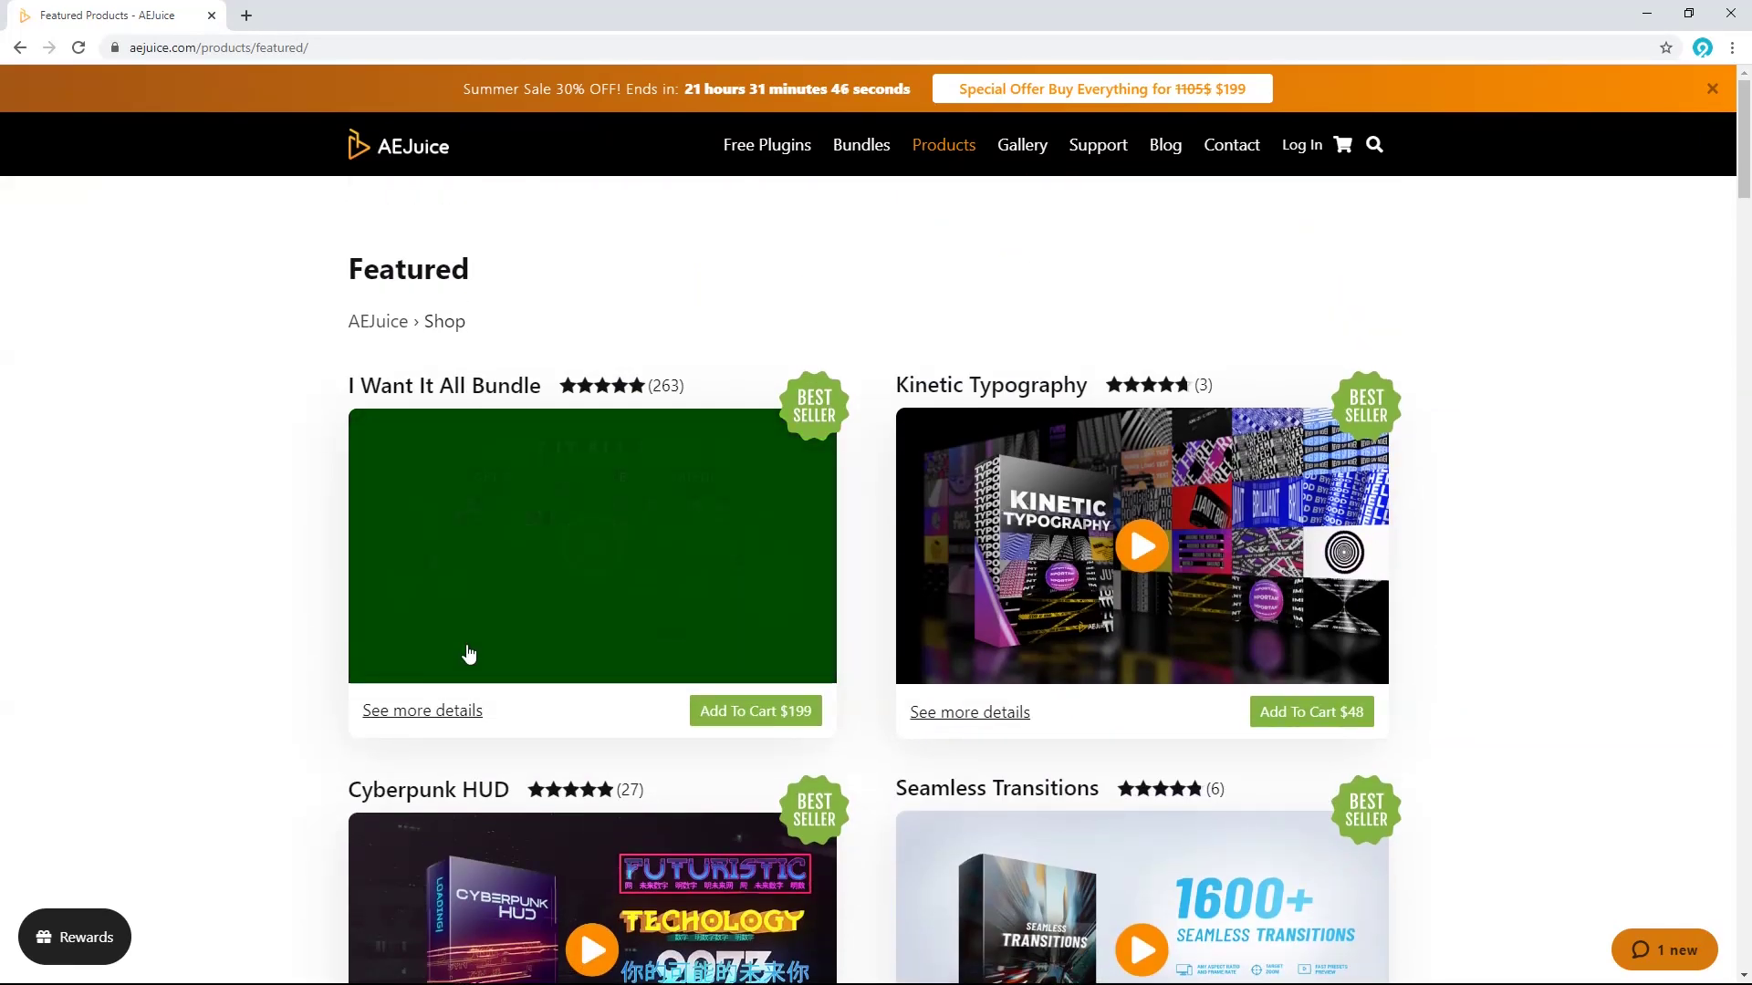
Review AEJuice's I Want It All Bundle page, which lists 21 products for $199
{"action": "left_click", "coordinate": [422, 711]}
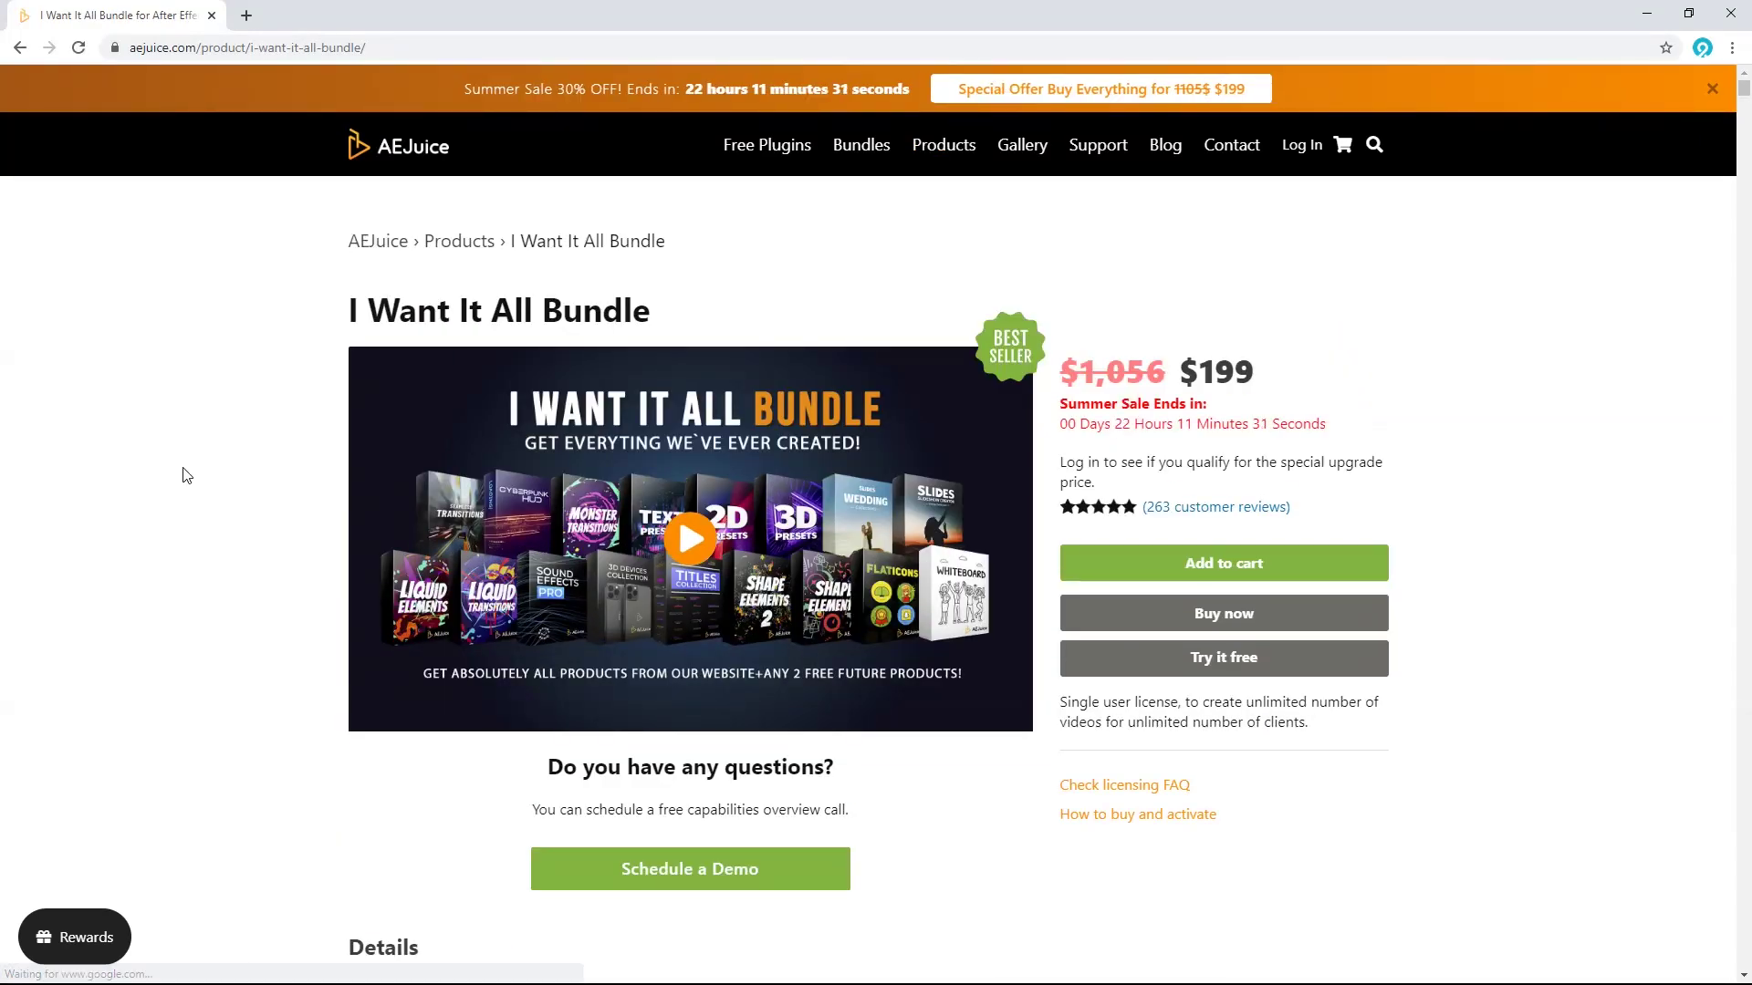
{"action": "scroll", "coordinate": [194, 468], "scroll_direction": "down", "scroll_amount": 2}
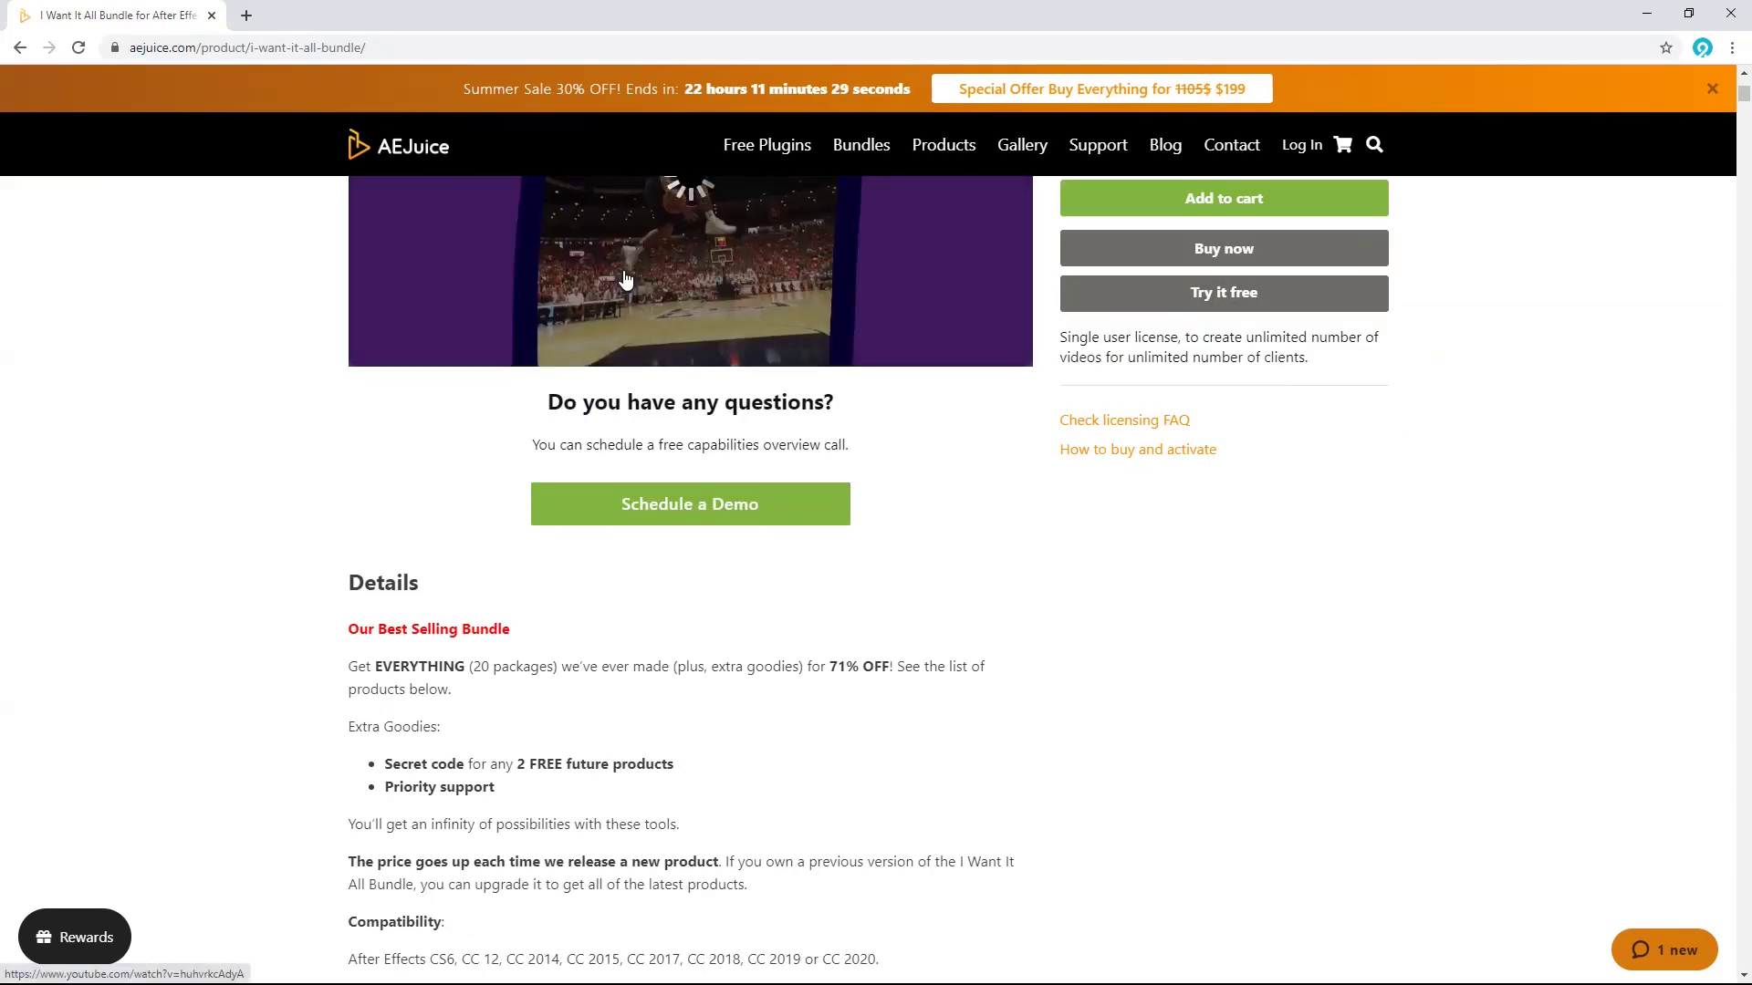
{"action": "scroll", "coordinate": [194, 468], "scroll_direction": "down", "scroll_amount": 2}
{"action": "scroll", "coordinate": [183, 441], "scroll_direction": "down", "scroll_amount": 6}
{"action": "scroll", "coordinate": [183, 441], "scroll_direction": "down", "scroll_amount": 1}
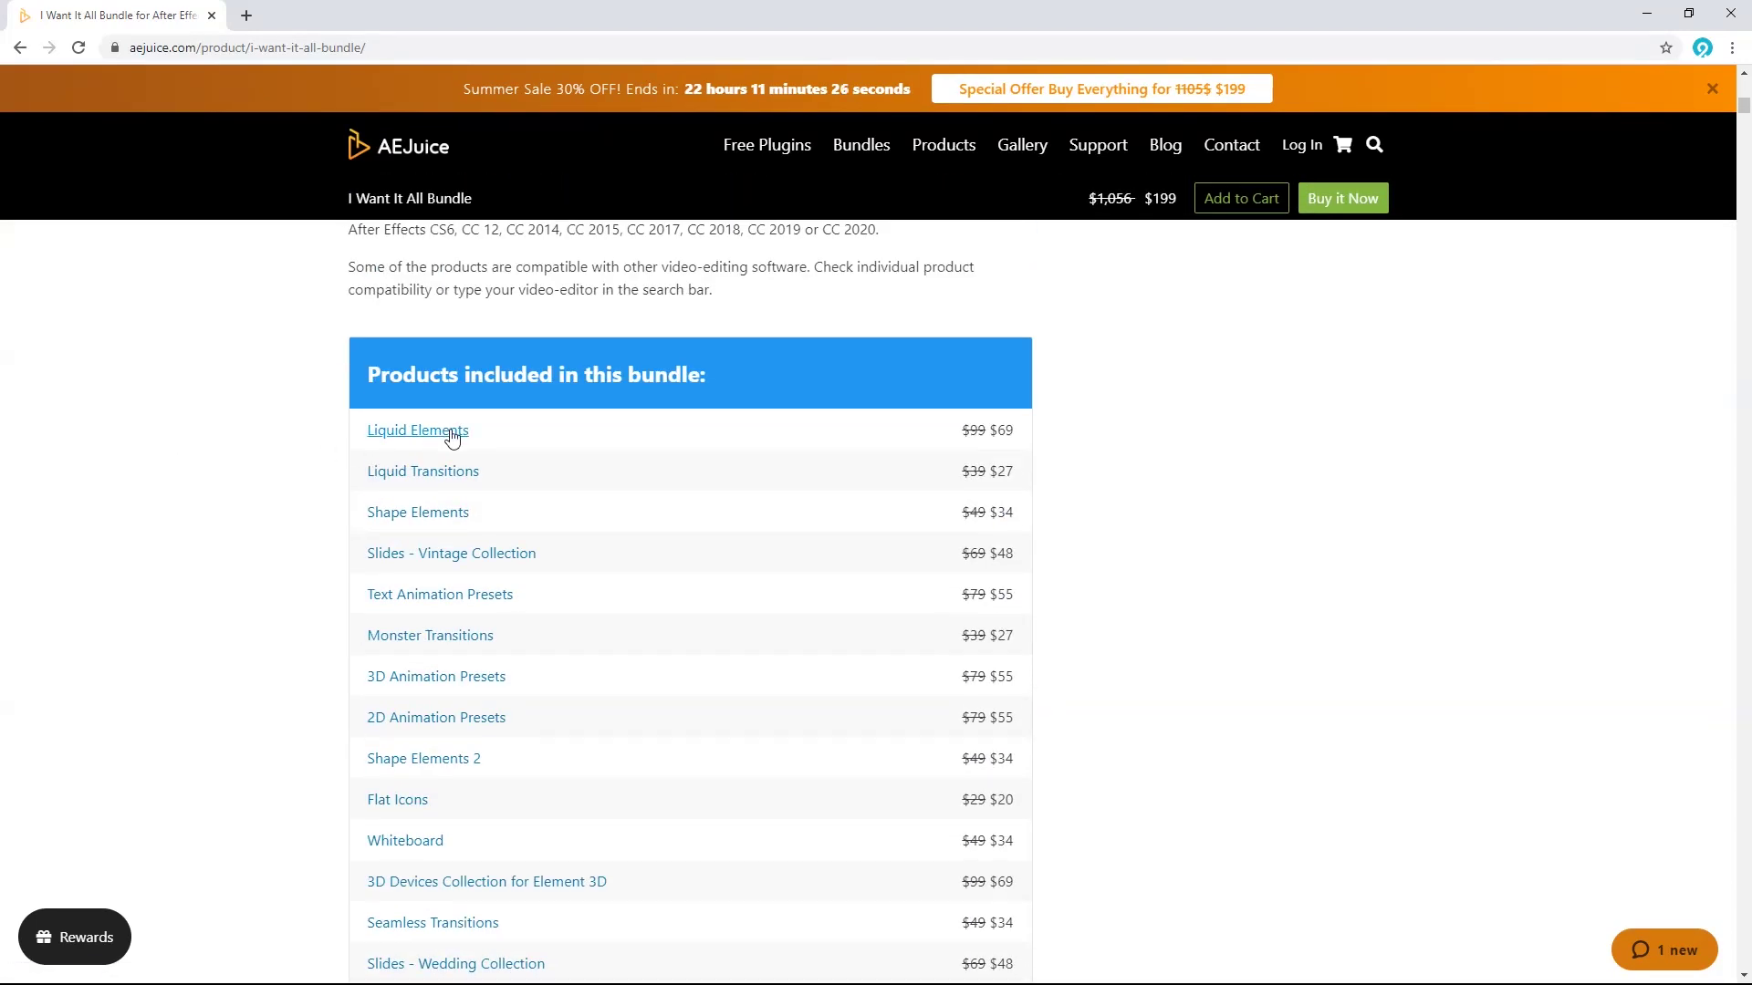
{"action": "scroll", "coordinate": [1024, 443], "scroll_direction": "down", "scroll_amount": 1}
{"action": "scroll", "coordinate": [1024, 443], "scroll_direction": "down", "scroll_amount": 2}
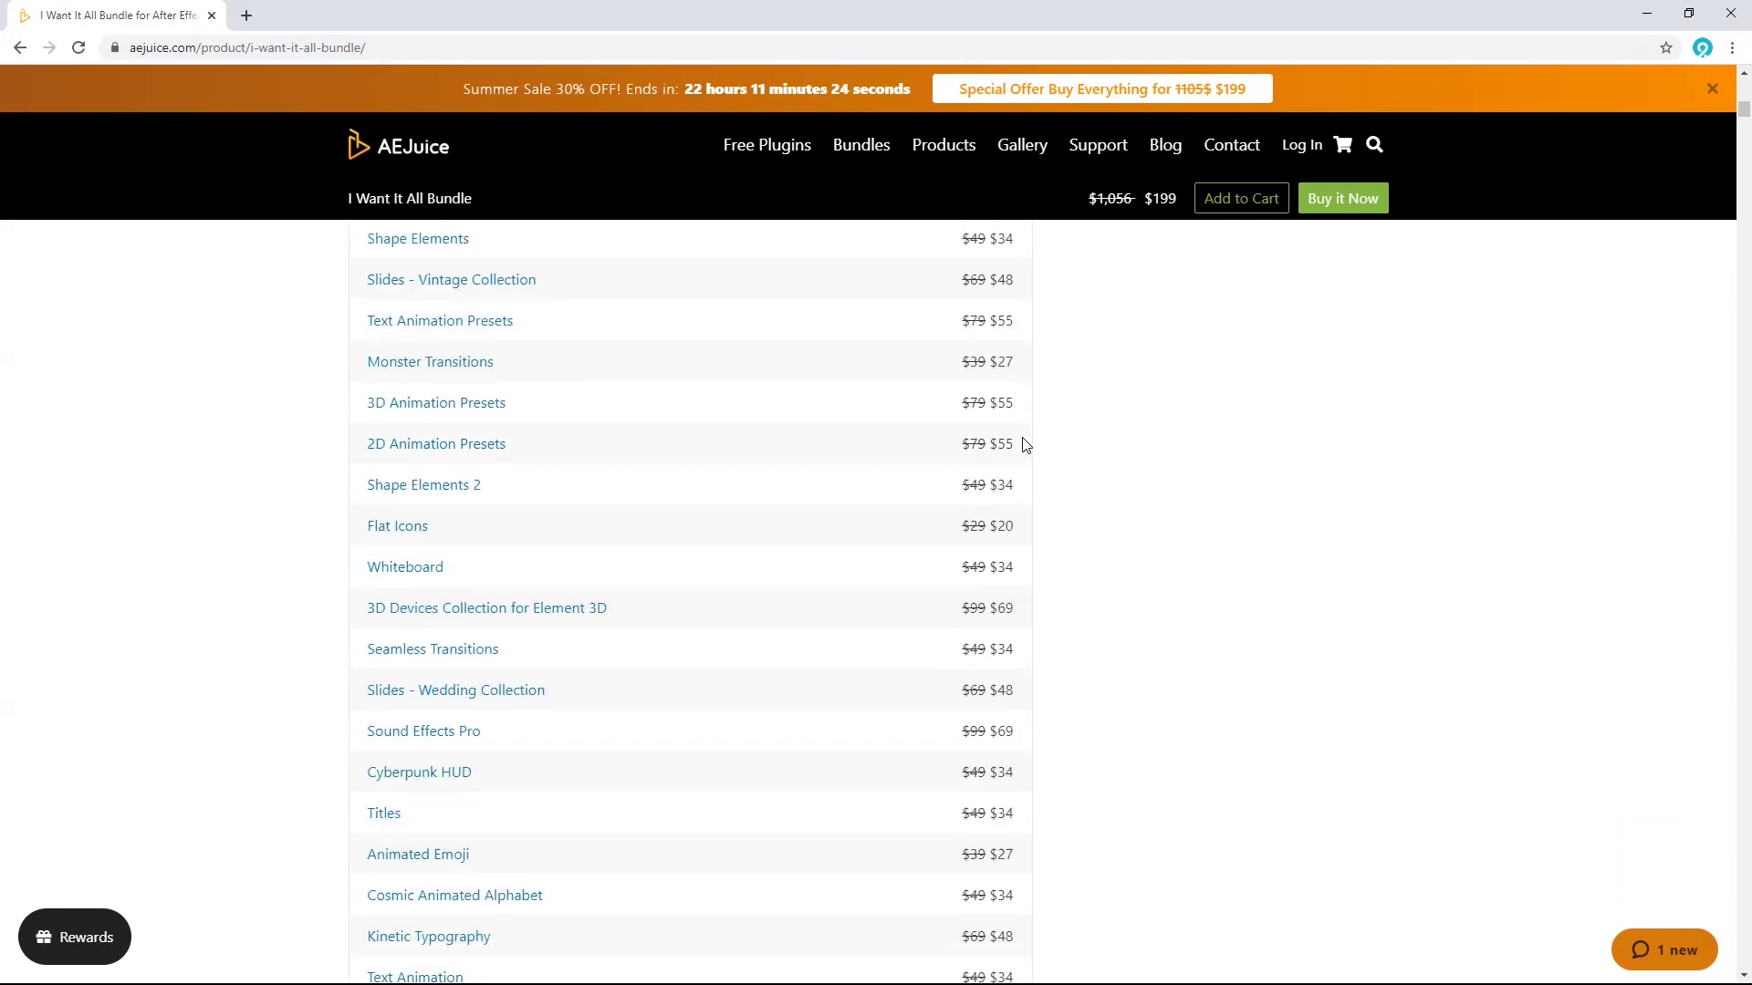
{"action": "scroll", "coordinate": [1024, 444], "scroll_direction": "down", "scroll_amount": 2}
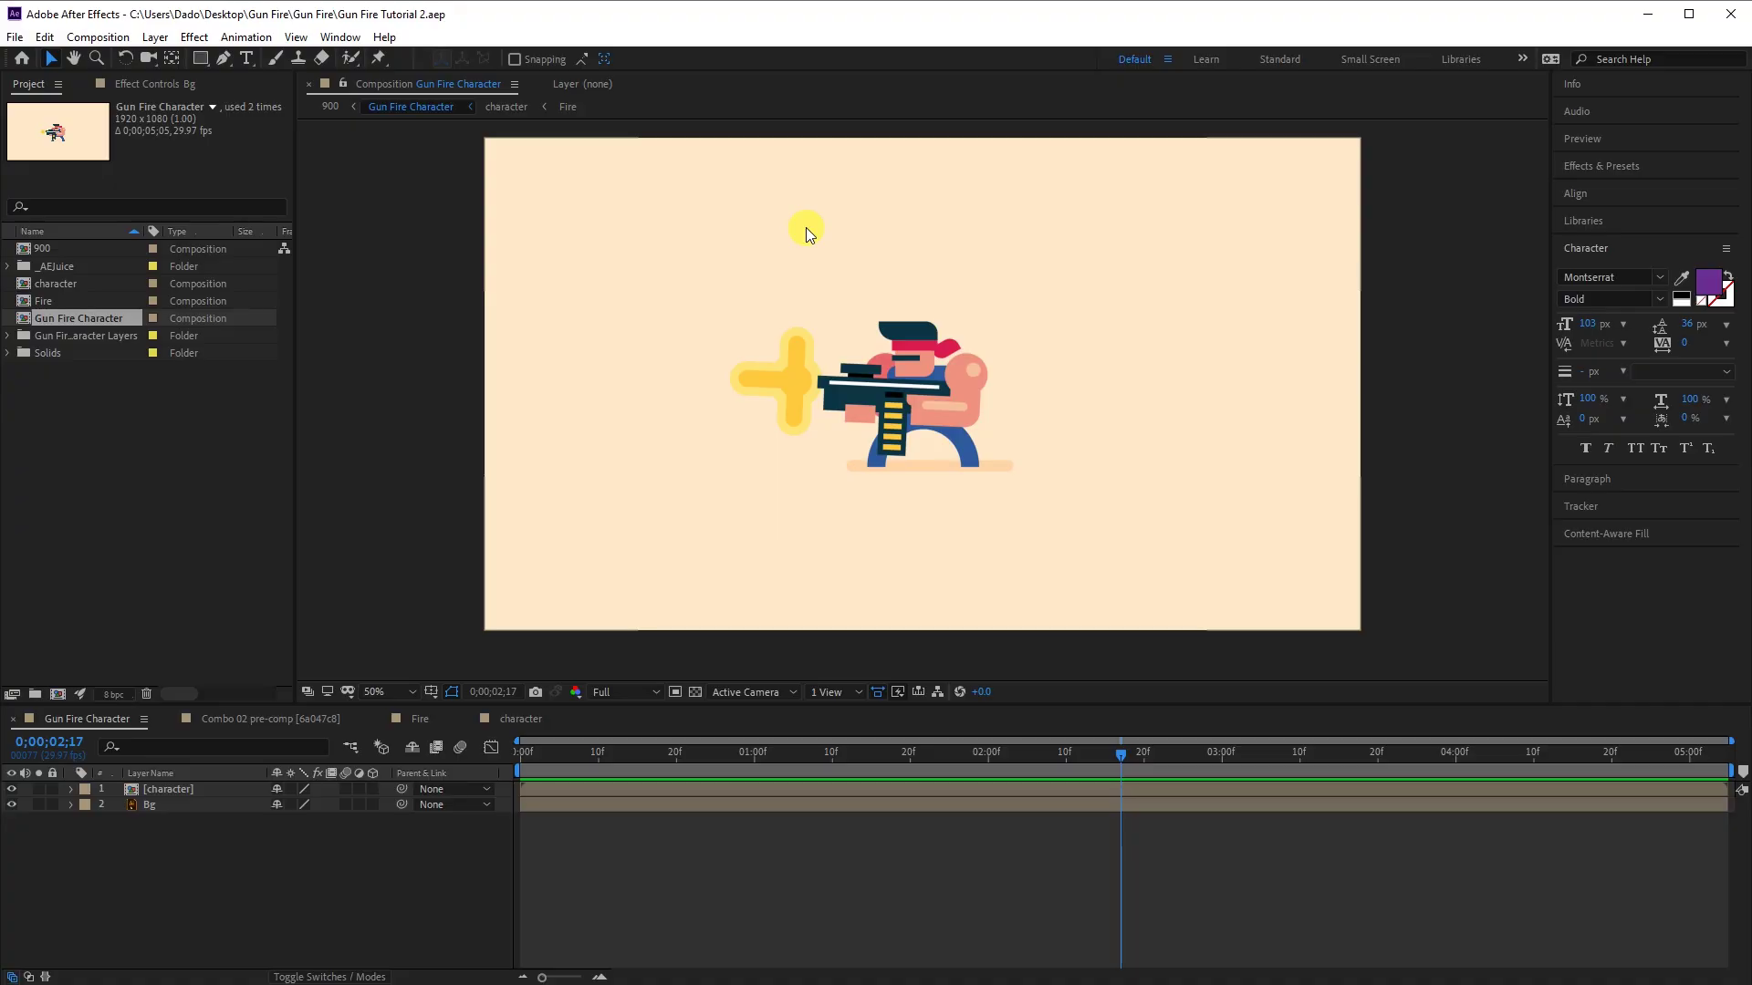
{"action": "left_click", "coordinate": [338, 37]}
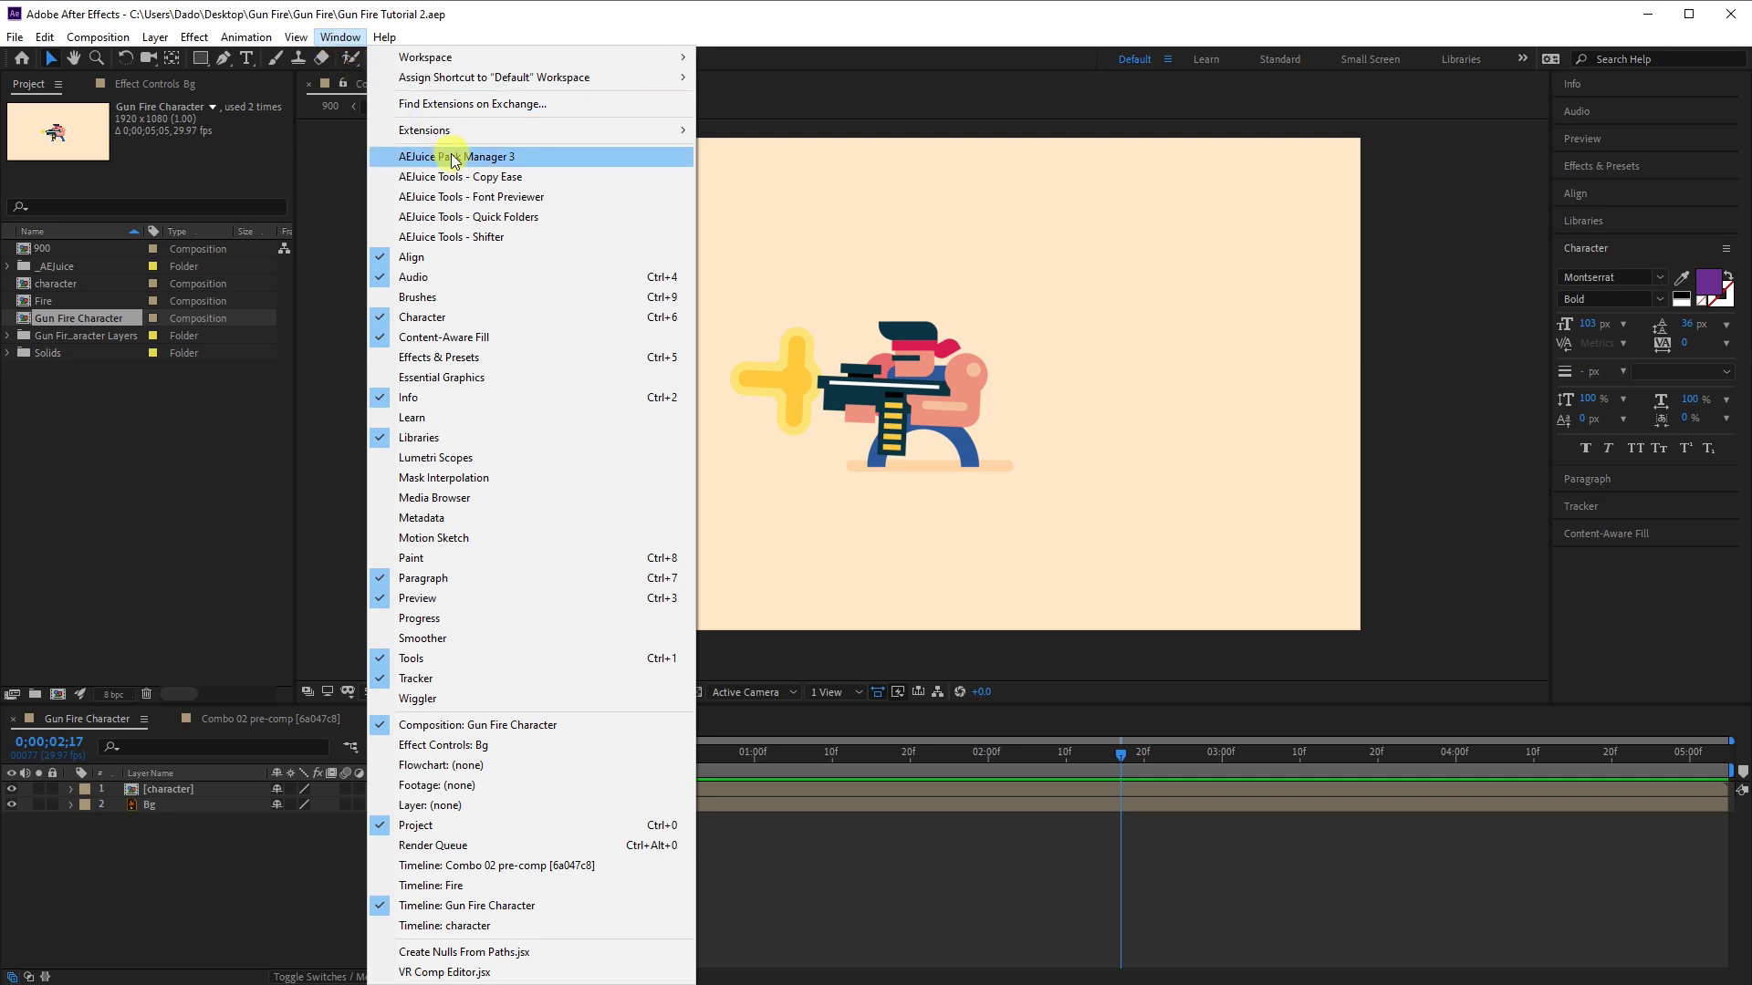
{"action": "left_click", "coordinate": [521, 157]}
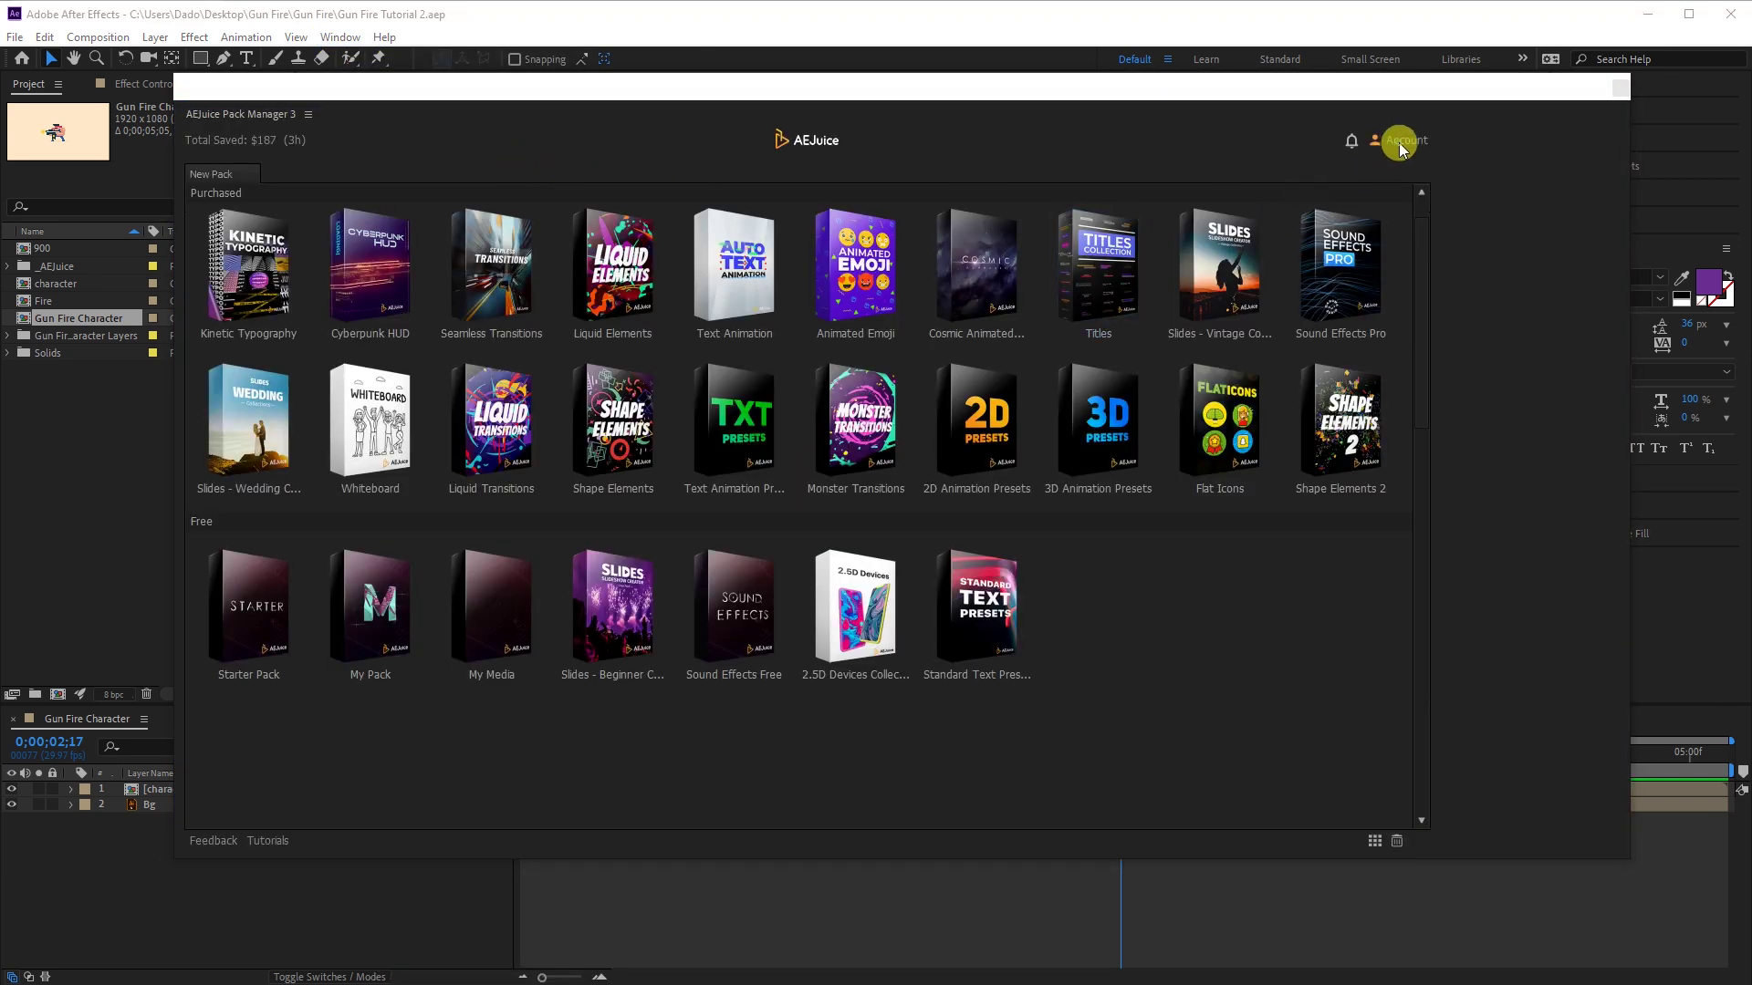
{"action": "left_click", "coordinate": [1399, 142]}
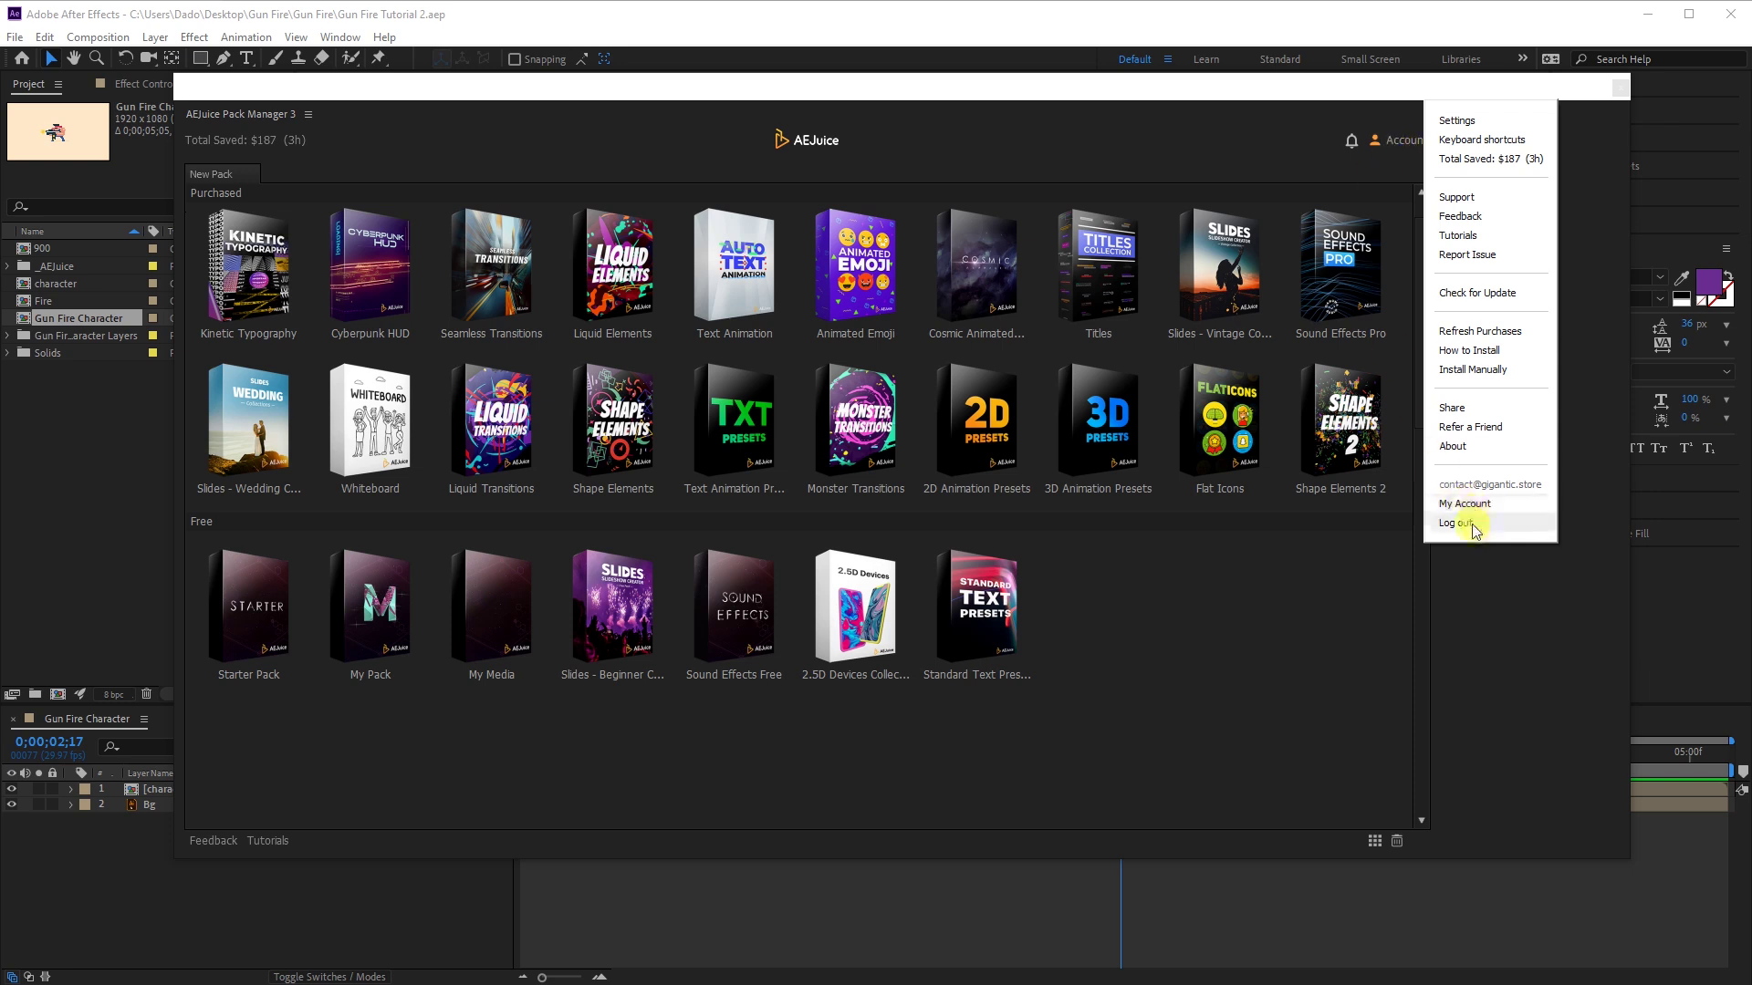
{"action": "left_click", "coordinate": [959, 160]}
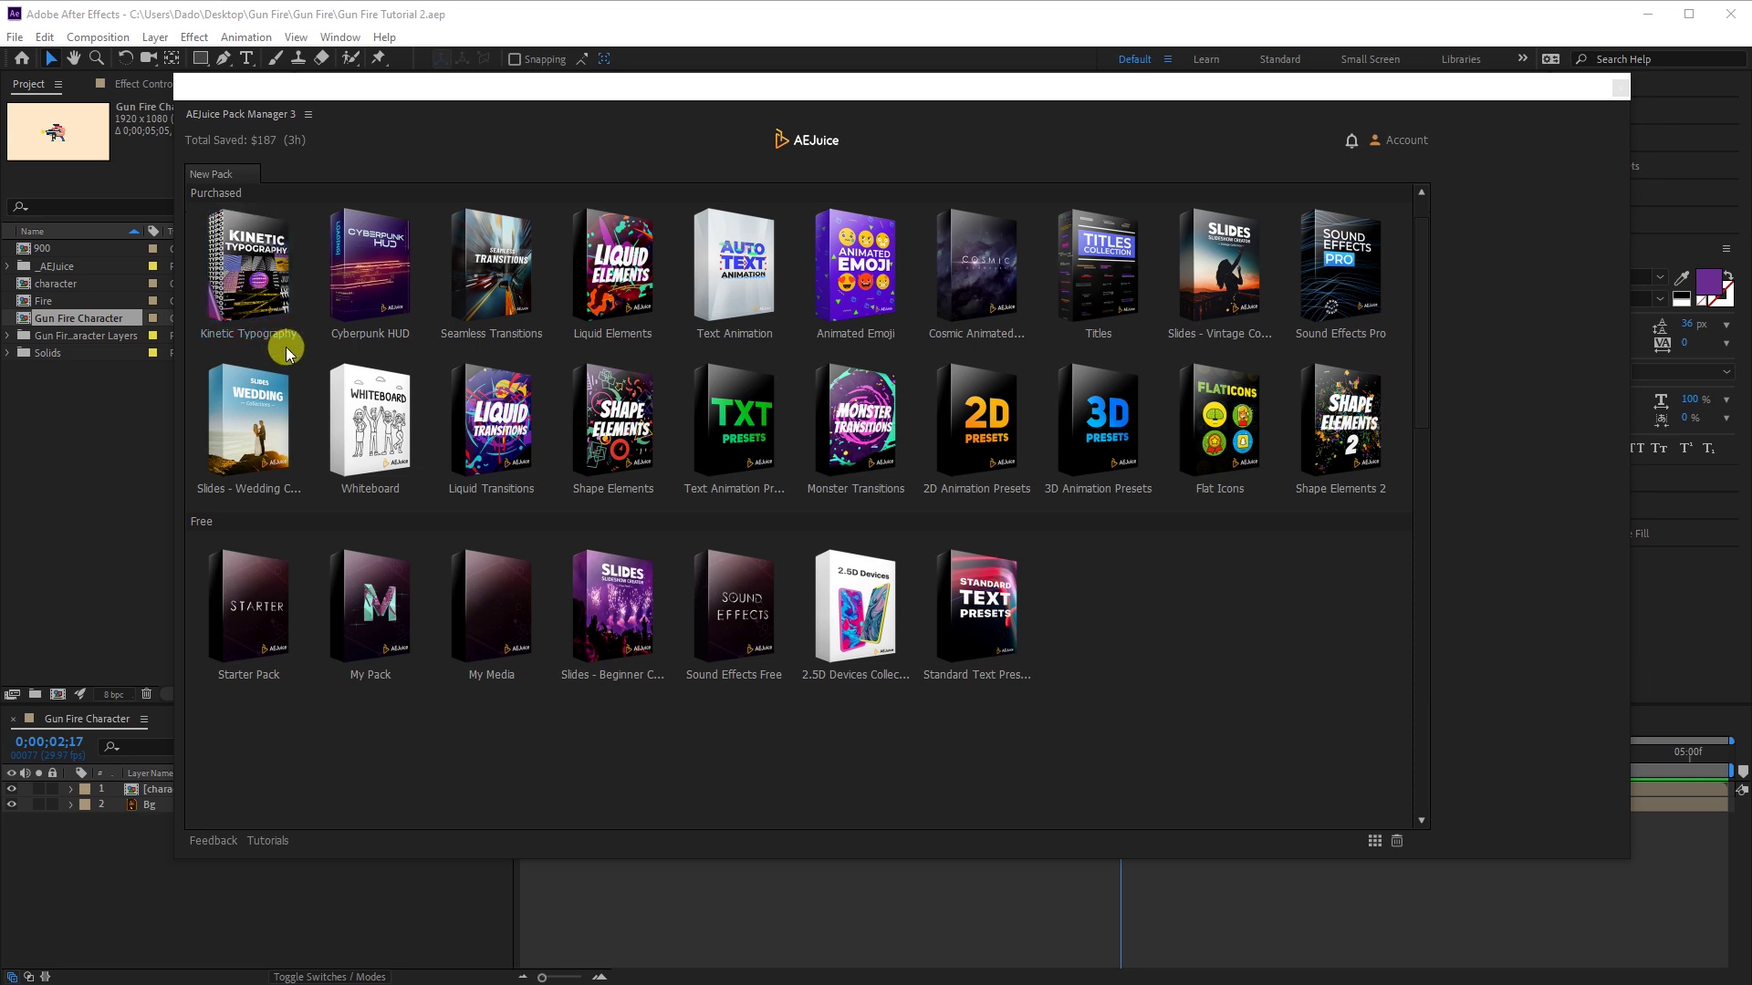
{"action": "left_click", "coordinate": [1620, 89]}
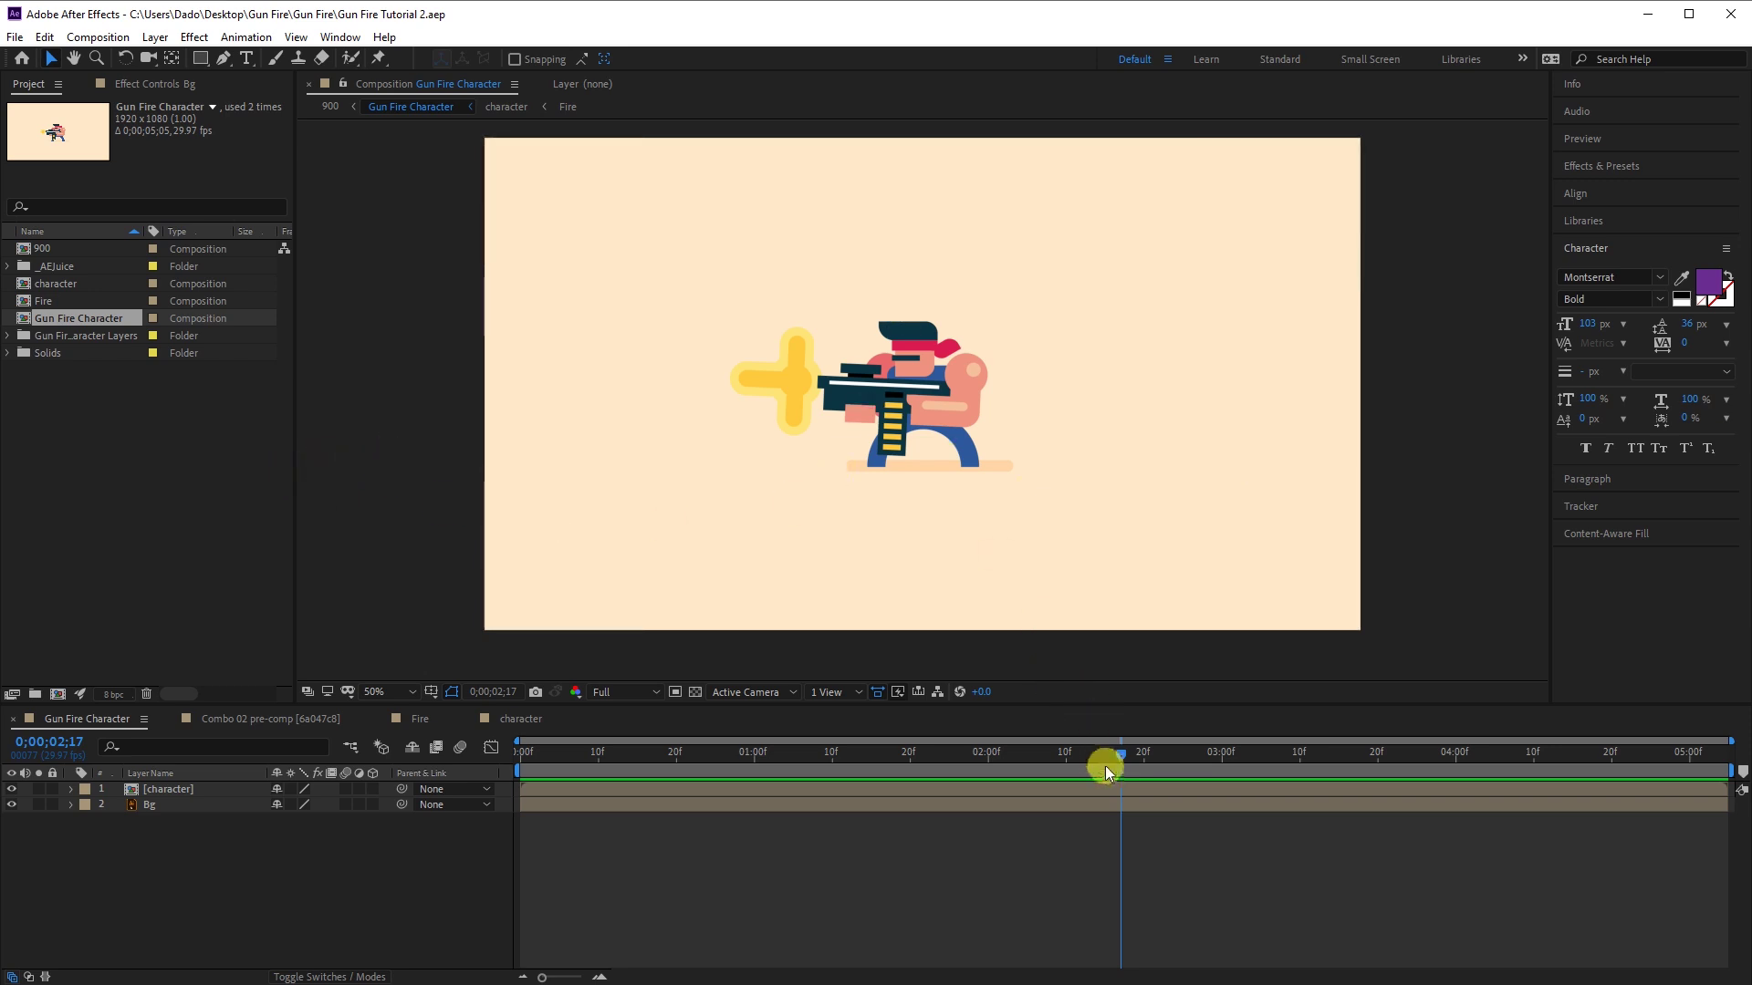
Preview the gun-firing animation from Home, then return the time indicator to frame 0
{"action": "key", "text": "Home"}
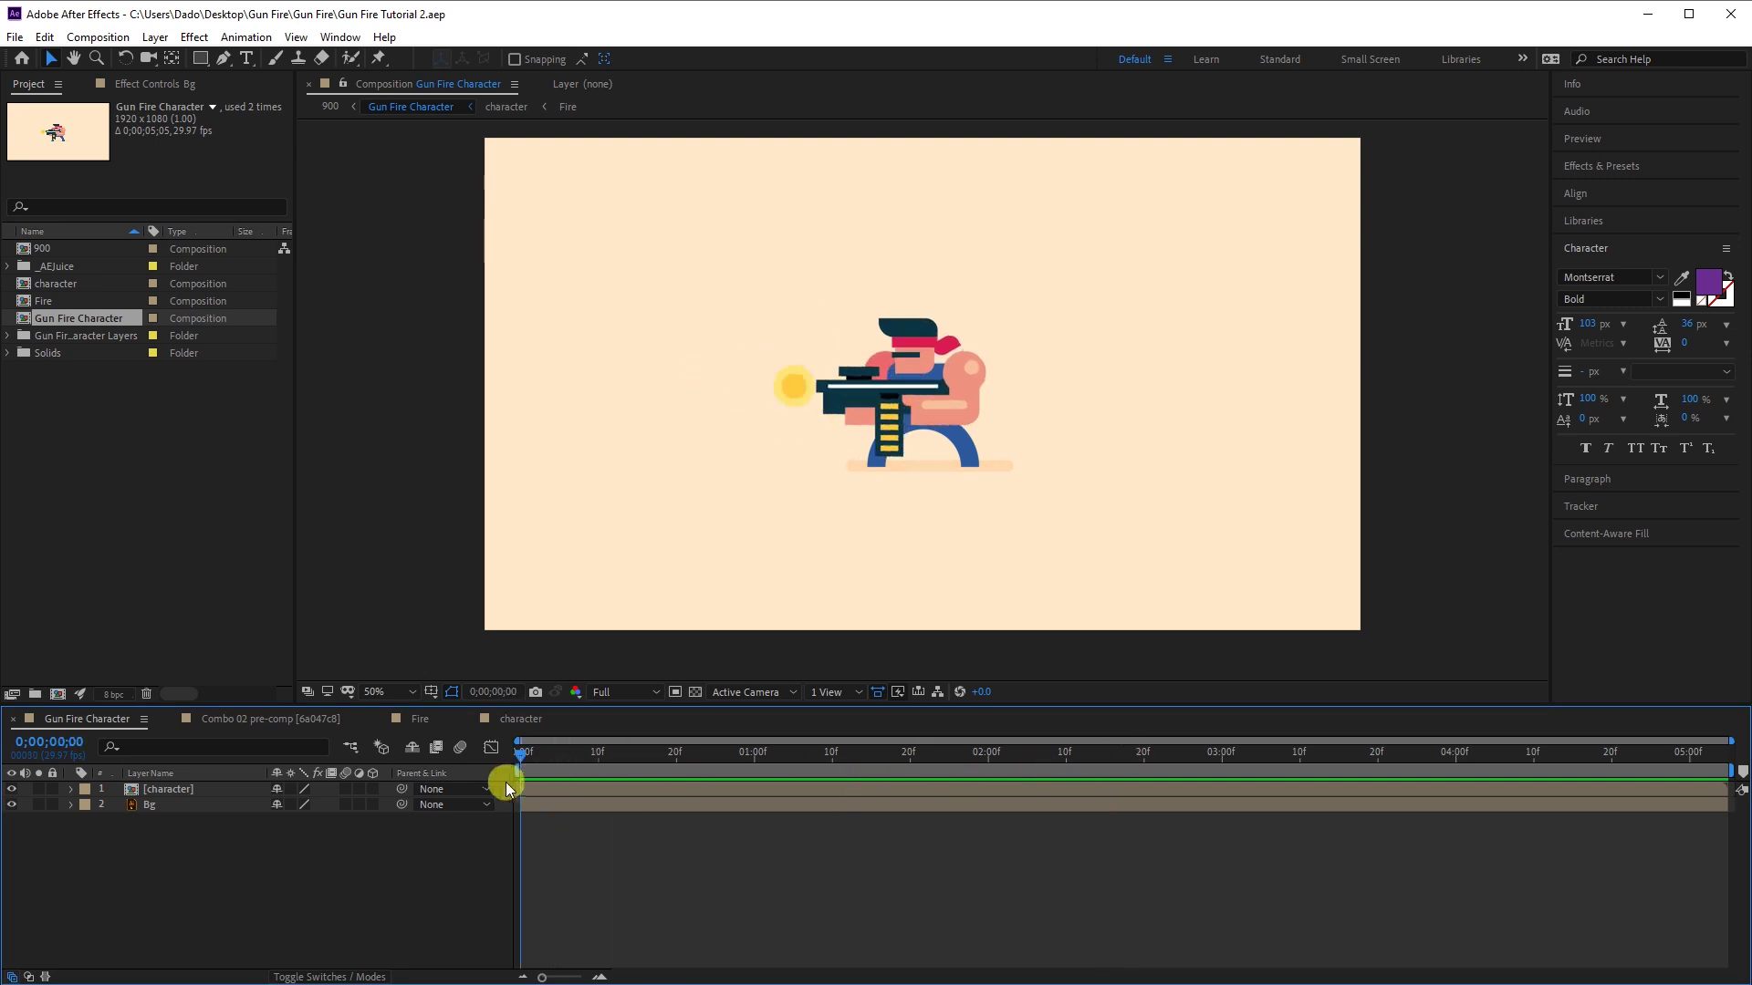
{"action": "key", "text": "space"}
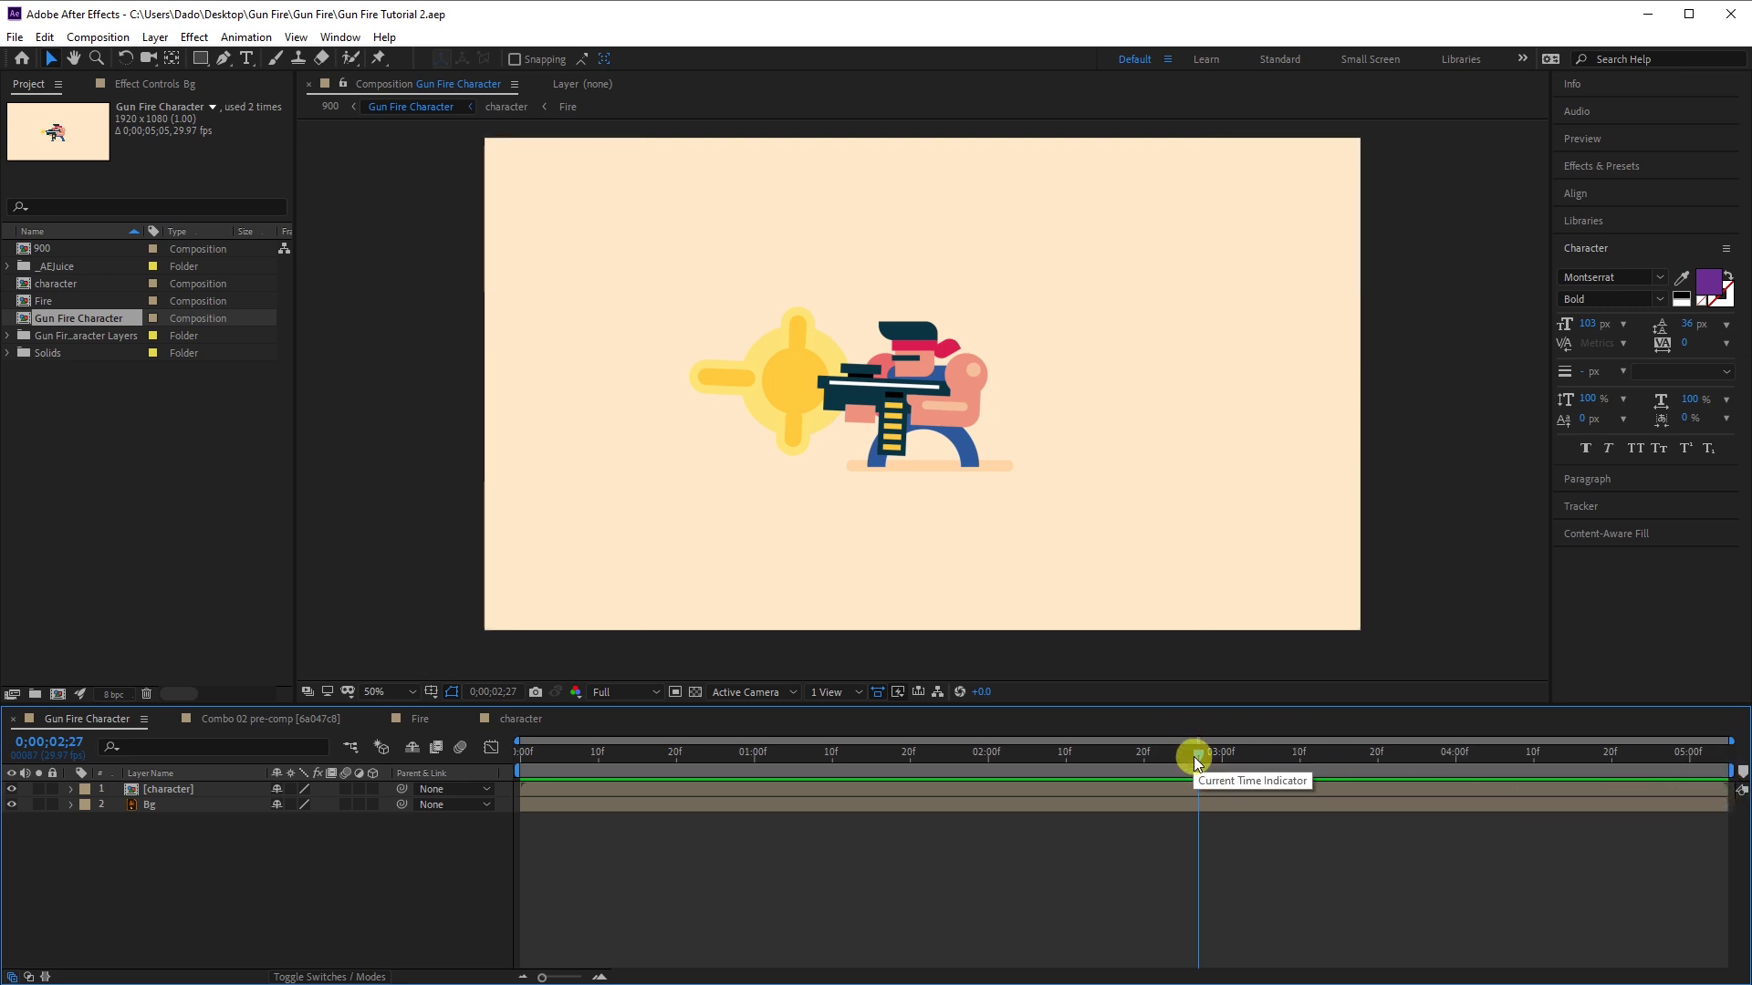
{"action": "left_click_drag", "start_coordinate": [1194, 757], "coordinate": [522, 751]}
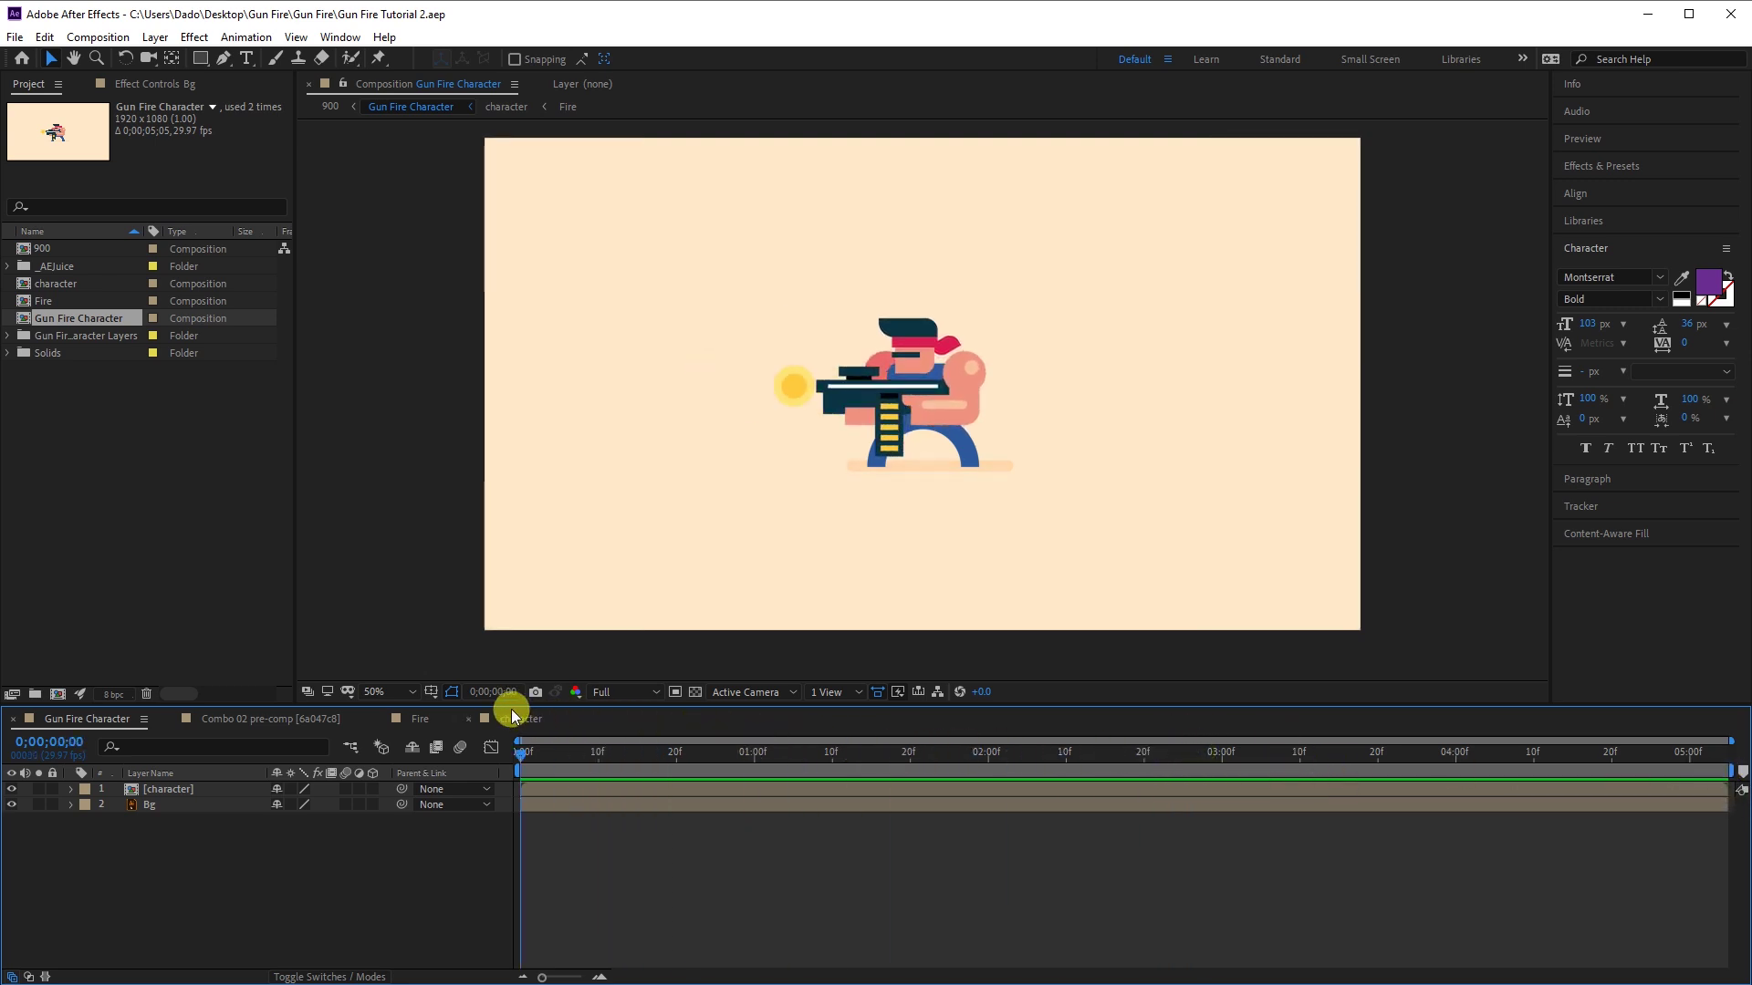
{"action": "left_click", "coordinate": [176, 792]}
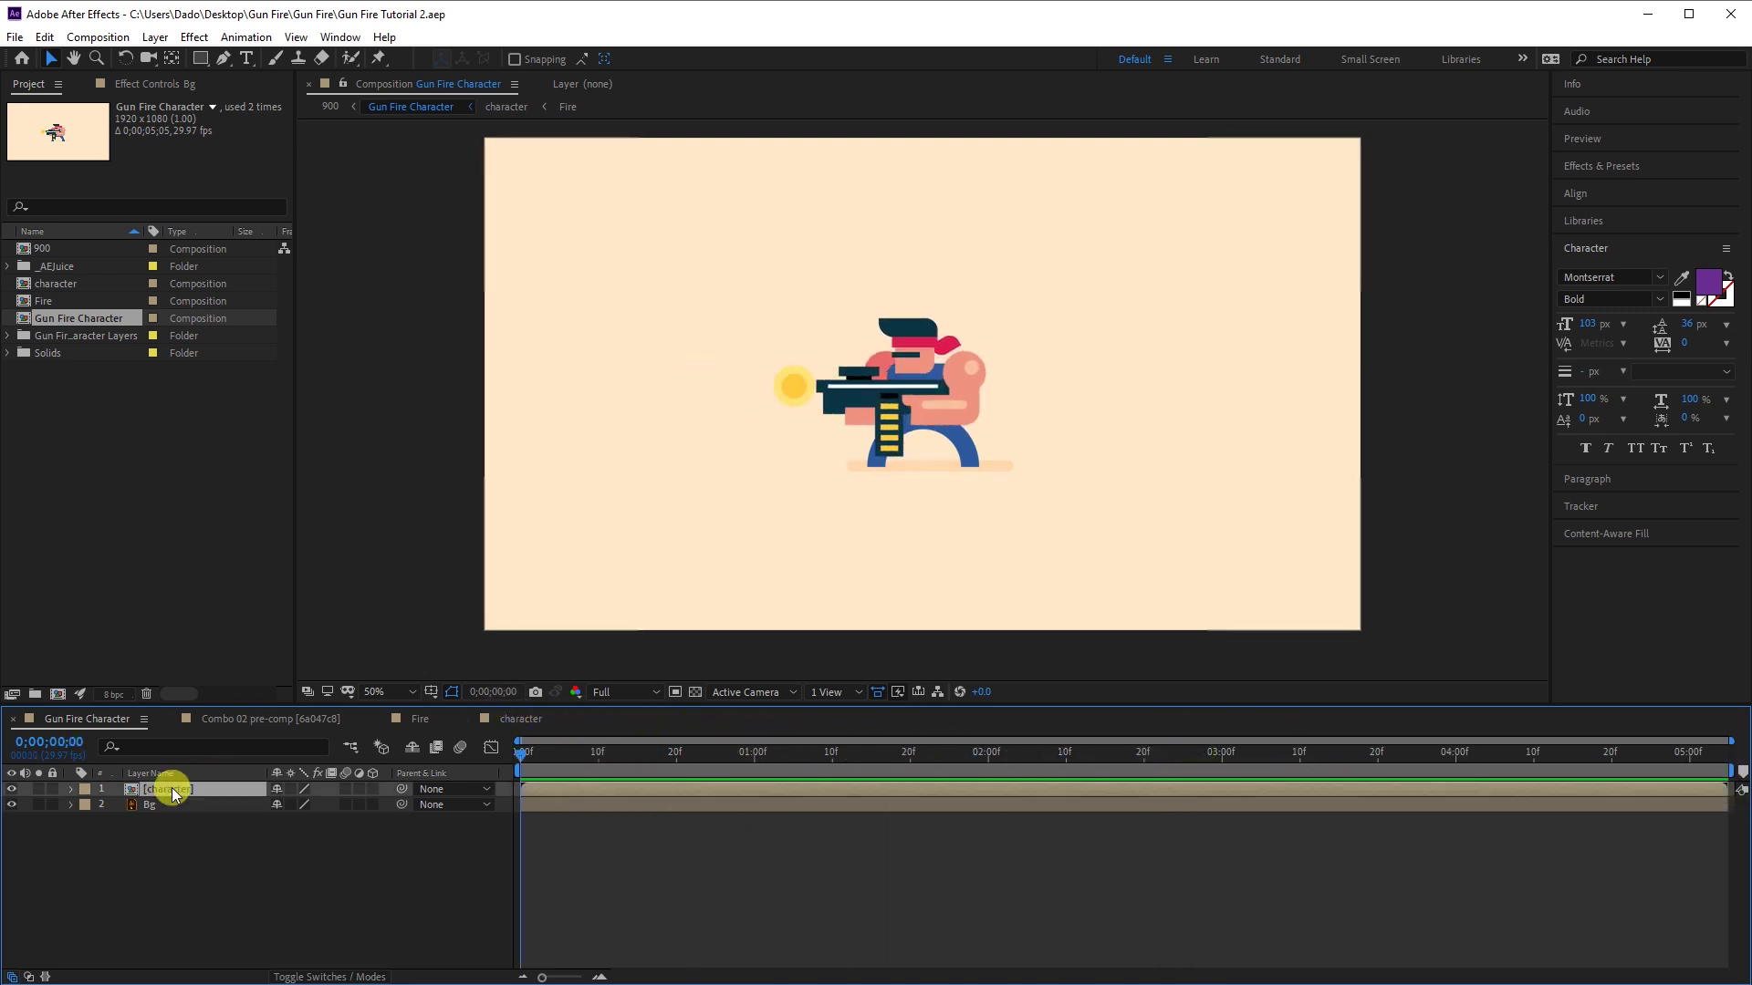
{"action": "left_click", "coordinate": [184, 868]}
{"action": "left_click", "coordinate": [340, 37]}
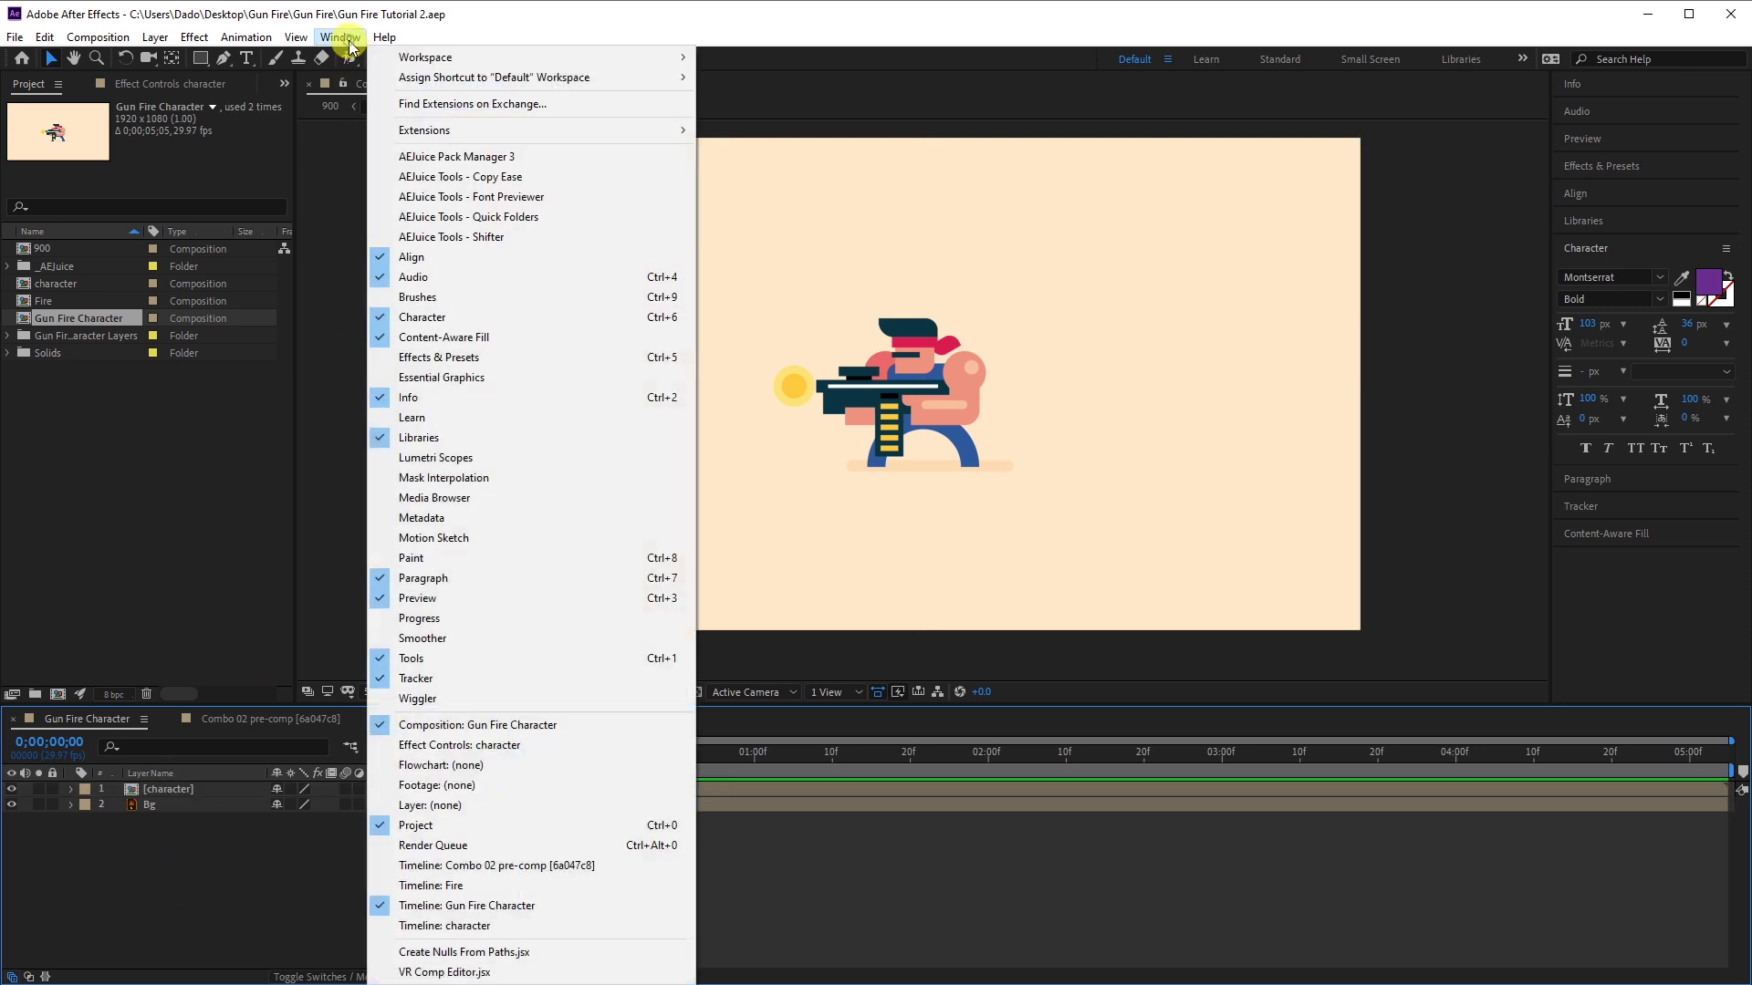
Relaunch AEJuice Pack Manager and show the Liquid Elements Explosions category
{"action": "left_click", "coordinate": [432, 158]}
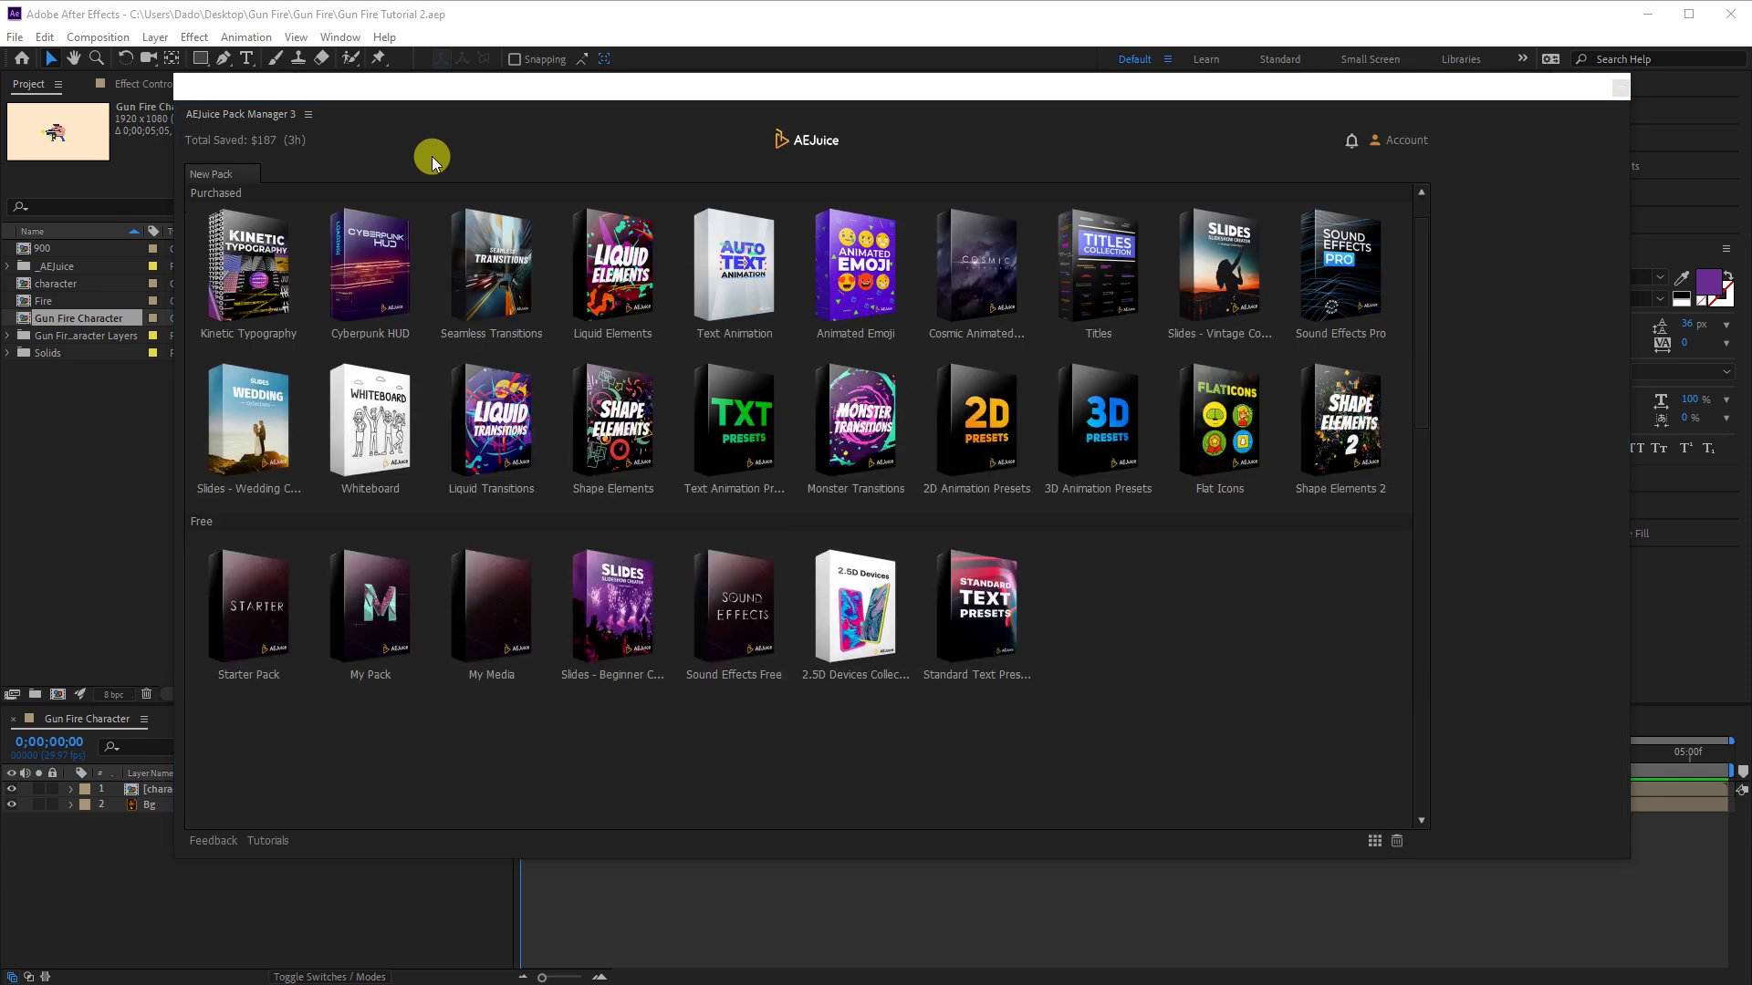
{"action": "left_click", "coordinate": [612, 274]}
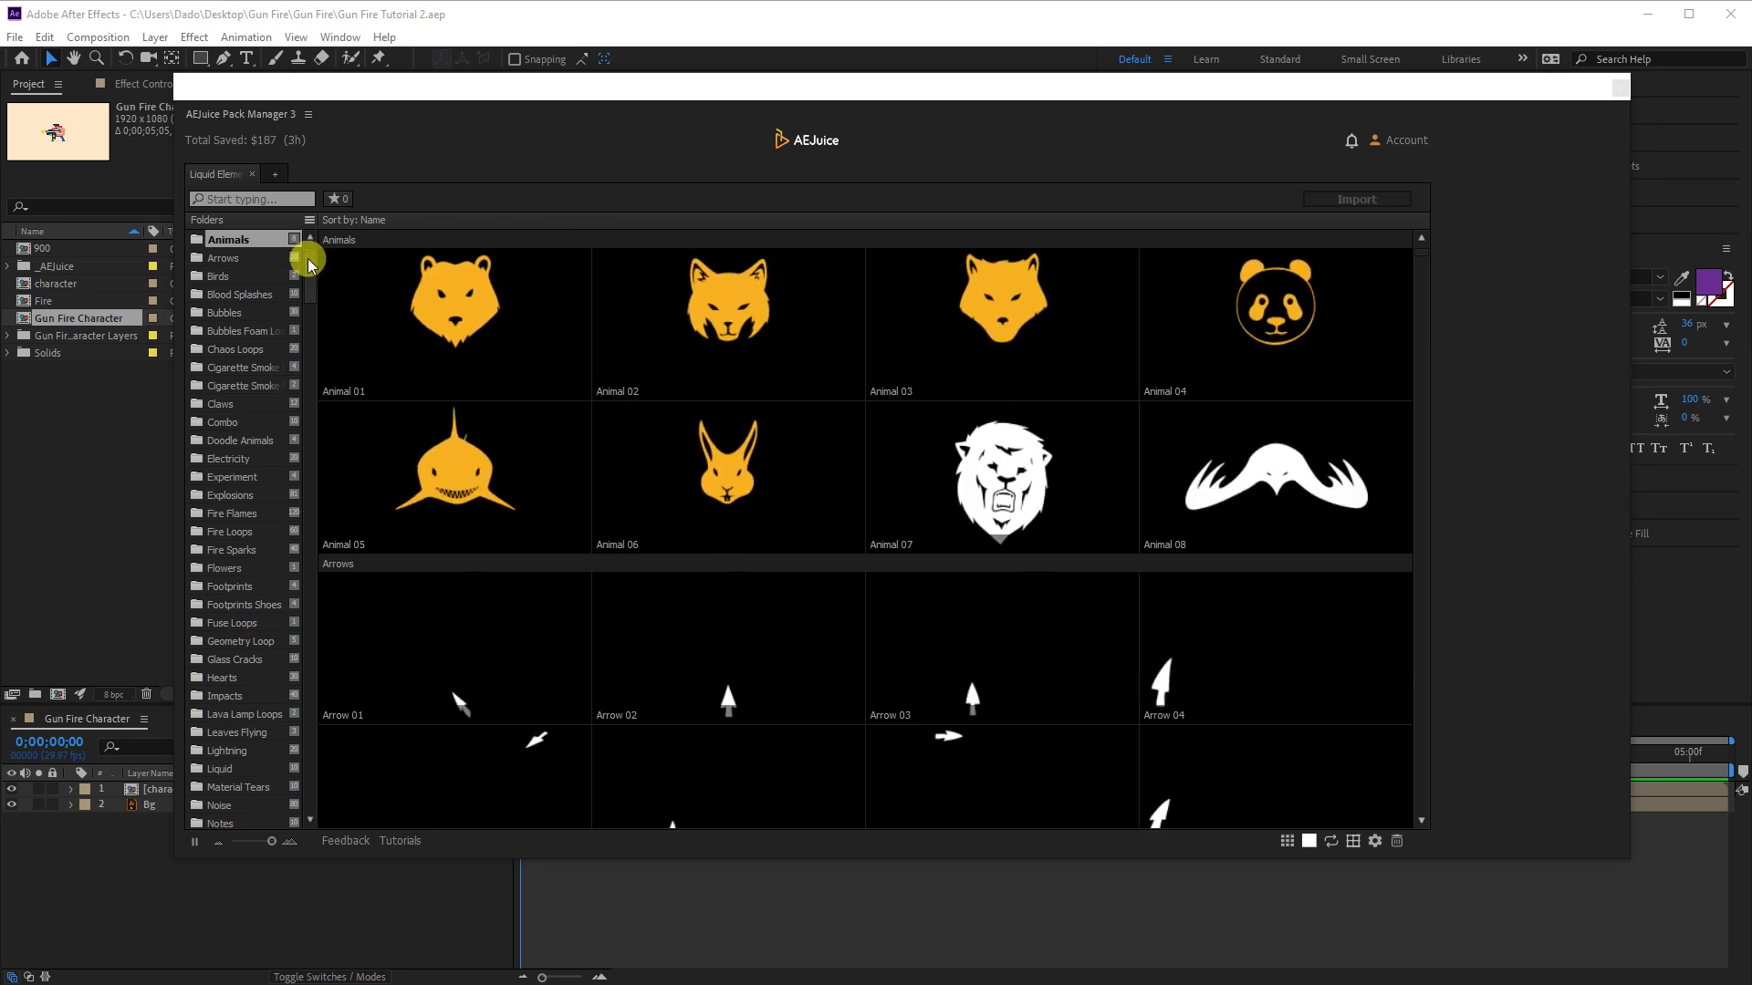
{"action": "scroll", "coordinate": [560, 411], "scroll_direction": "down", "scroll_amount": 5}
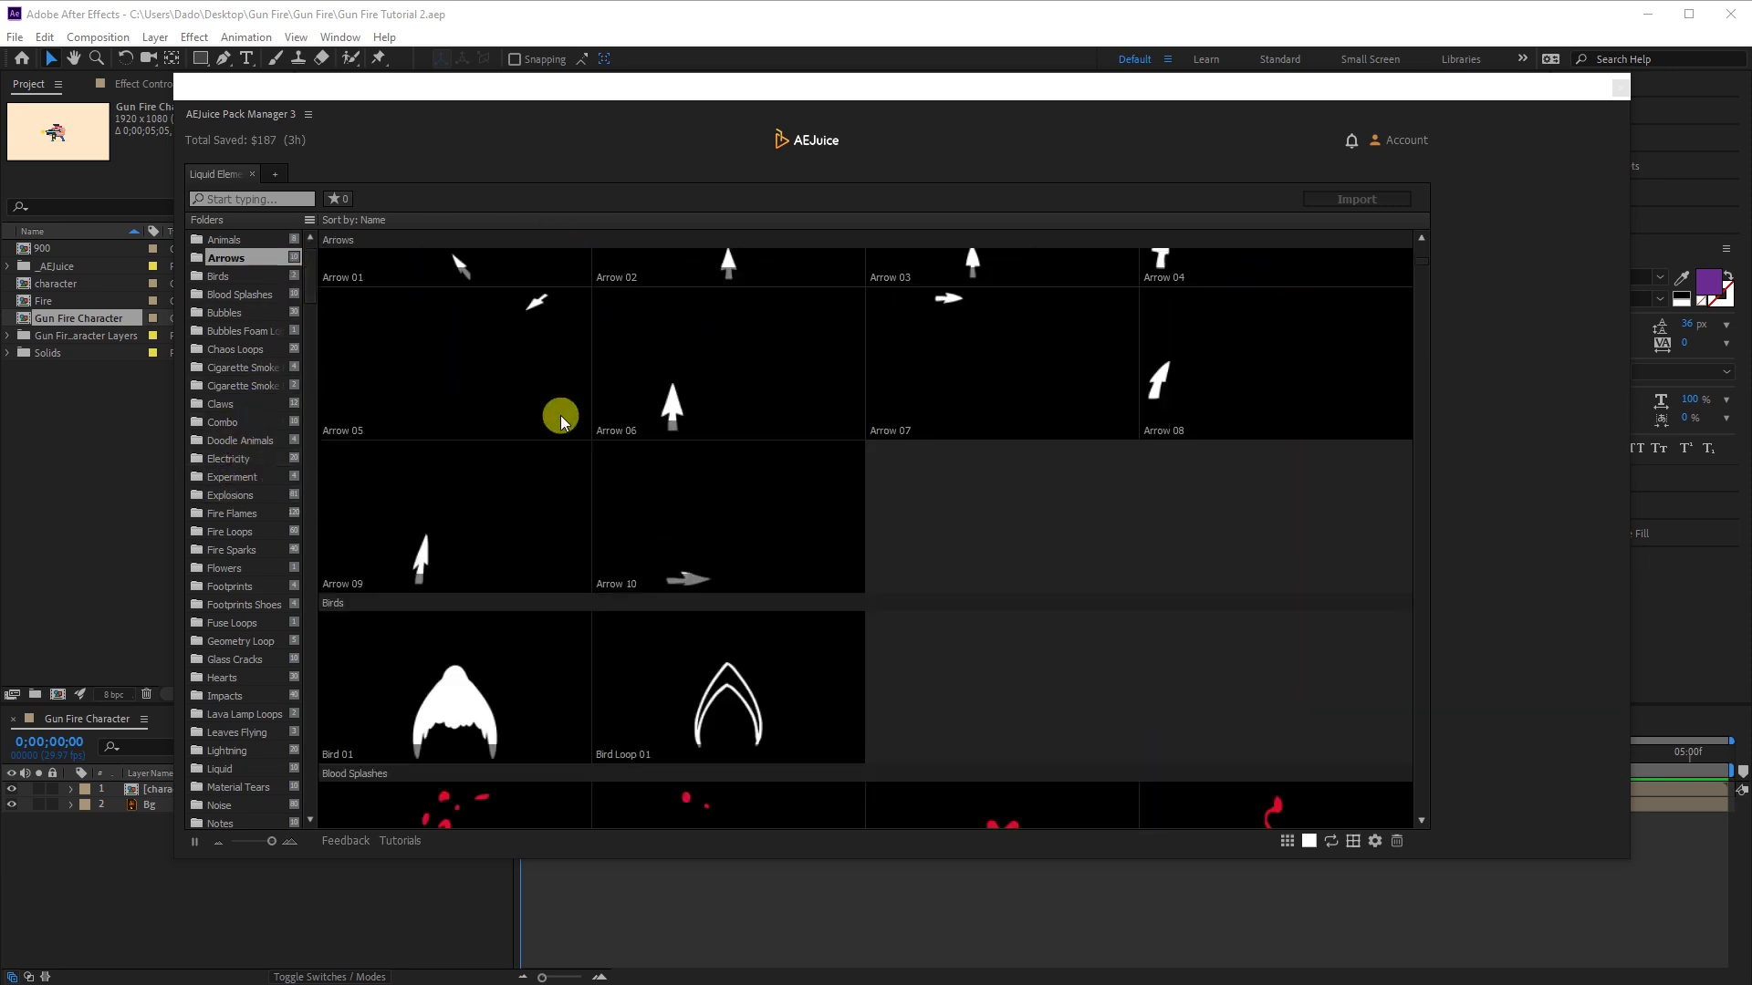
{"action": "scroll", "coordinate": [559, 411], "scroll_direction": "down", "scroll_amount": 5}
{"action": "scroll", "coordinate": [558, 410], "scroll_direction": "down", "scroll_amount": 5}
{"action": "scroll", "coordinate": [547, 385], "scroll_direction": "down", "scroll_amount": 5}
{"action": "scroll", "coordinate": [562, 474], "scroll_direction": "down", "scroll_amount": 5}
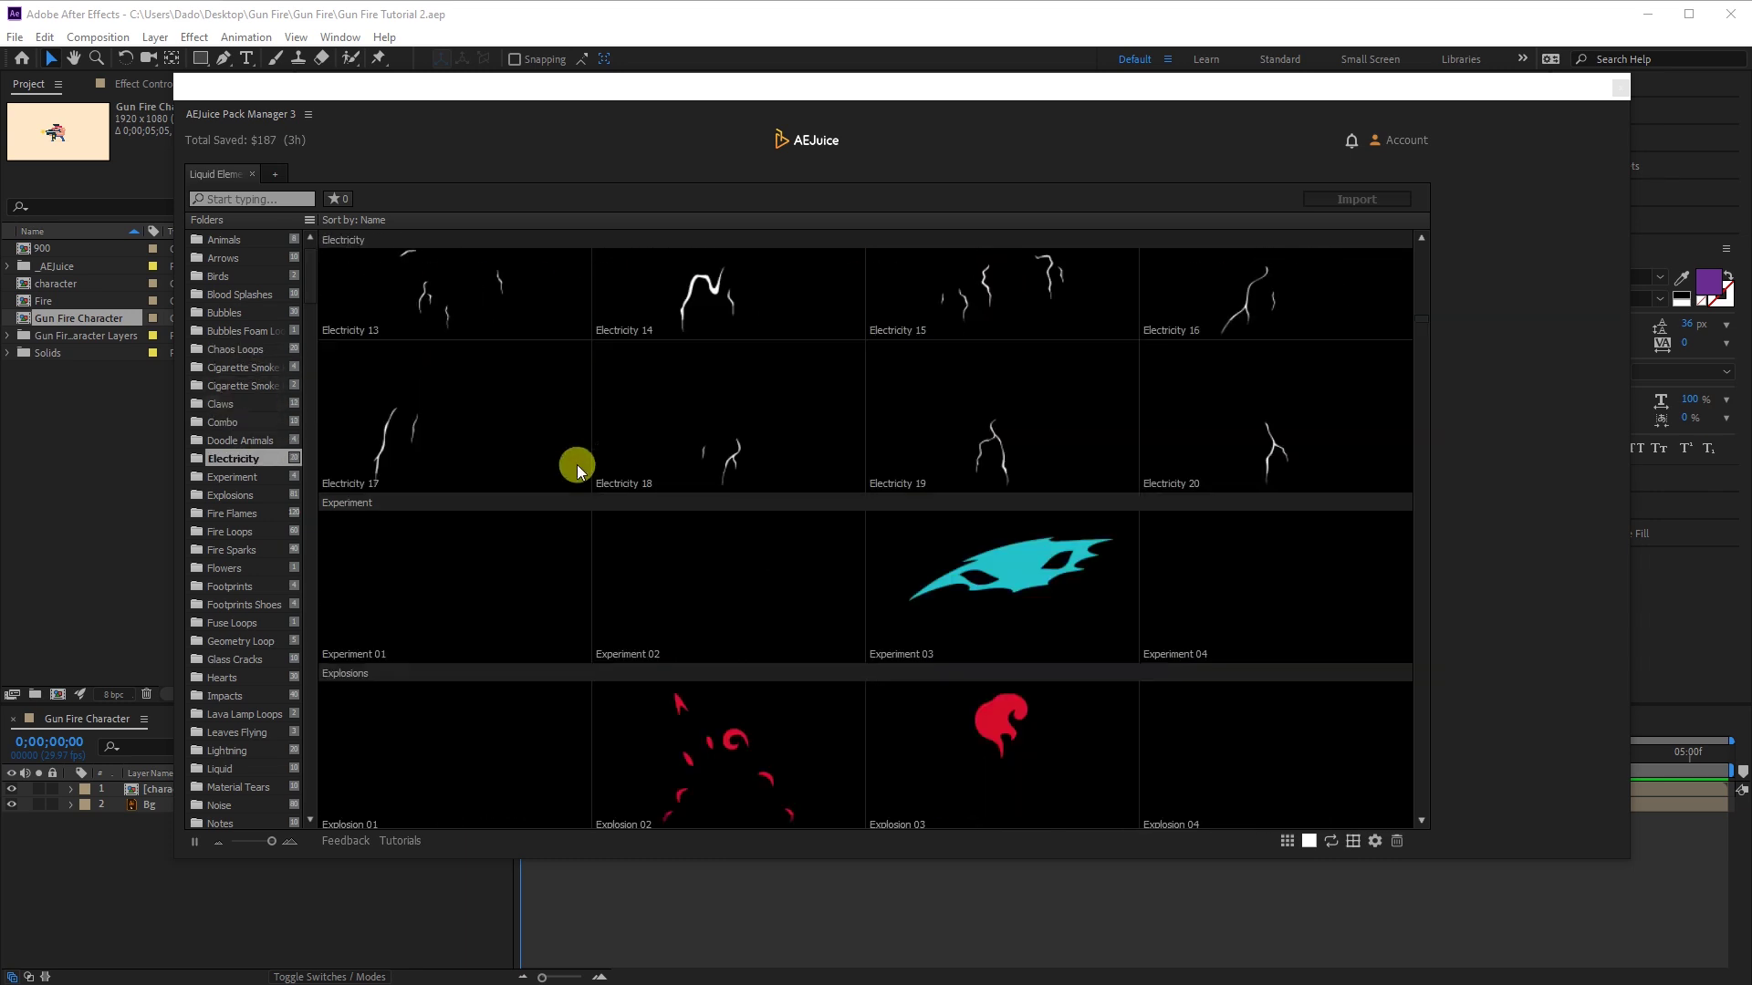
{"action": "scroll", "coordinate": [561, 474], "scroll_direction": "down", "scroll_amount": 5}
{"action": "scroll", "coordinate": [561, 473], "scroll_direction": "down", "scroll_amount": 5}
{"action": "scroll", "coordinate": [561, 474], "scroll_direction": "down", "scroll_amount": 3}
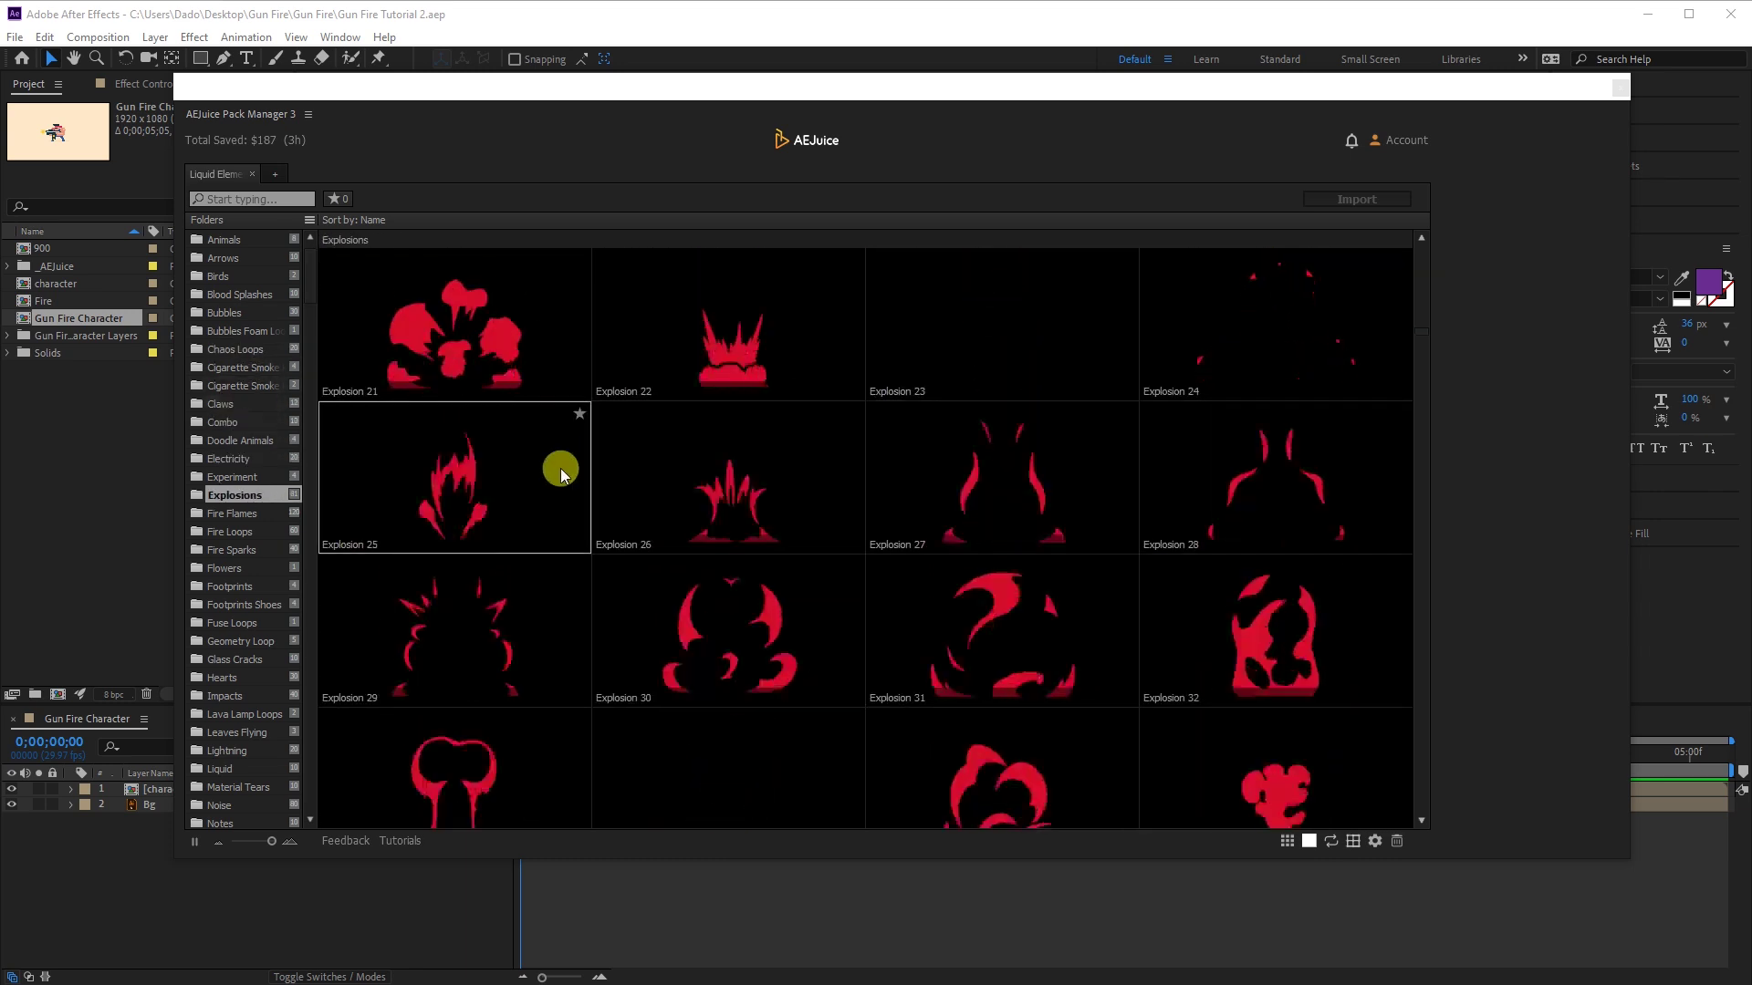
{"action": "scroll", "coordinate": [886, 570], "scroll_direction": "up", "scroll_amount": 4}
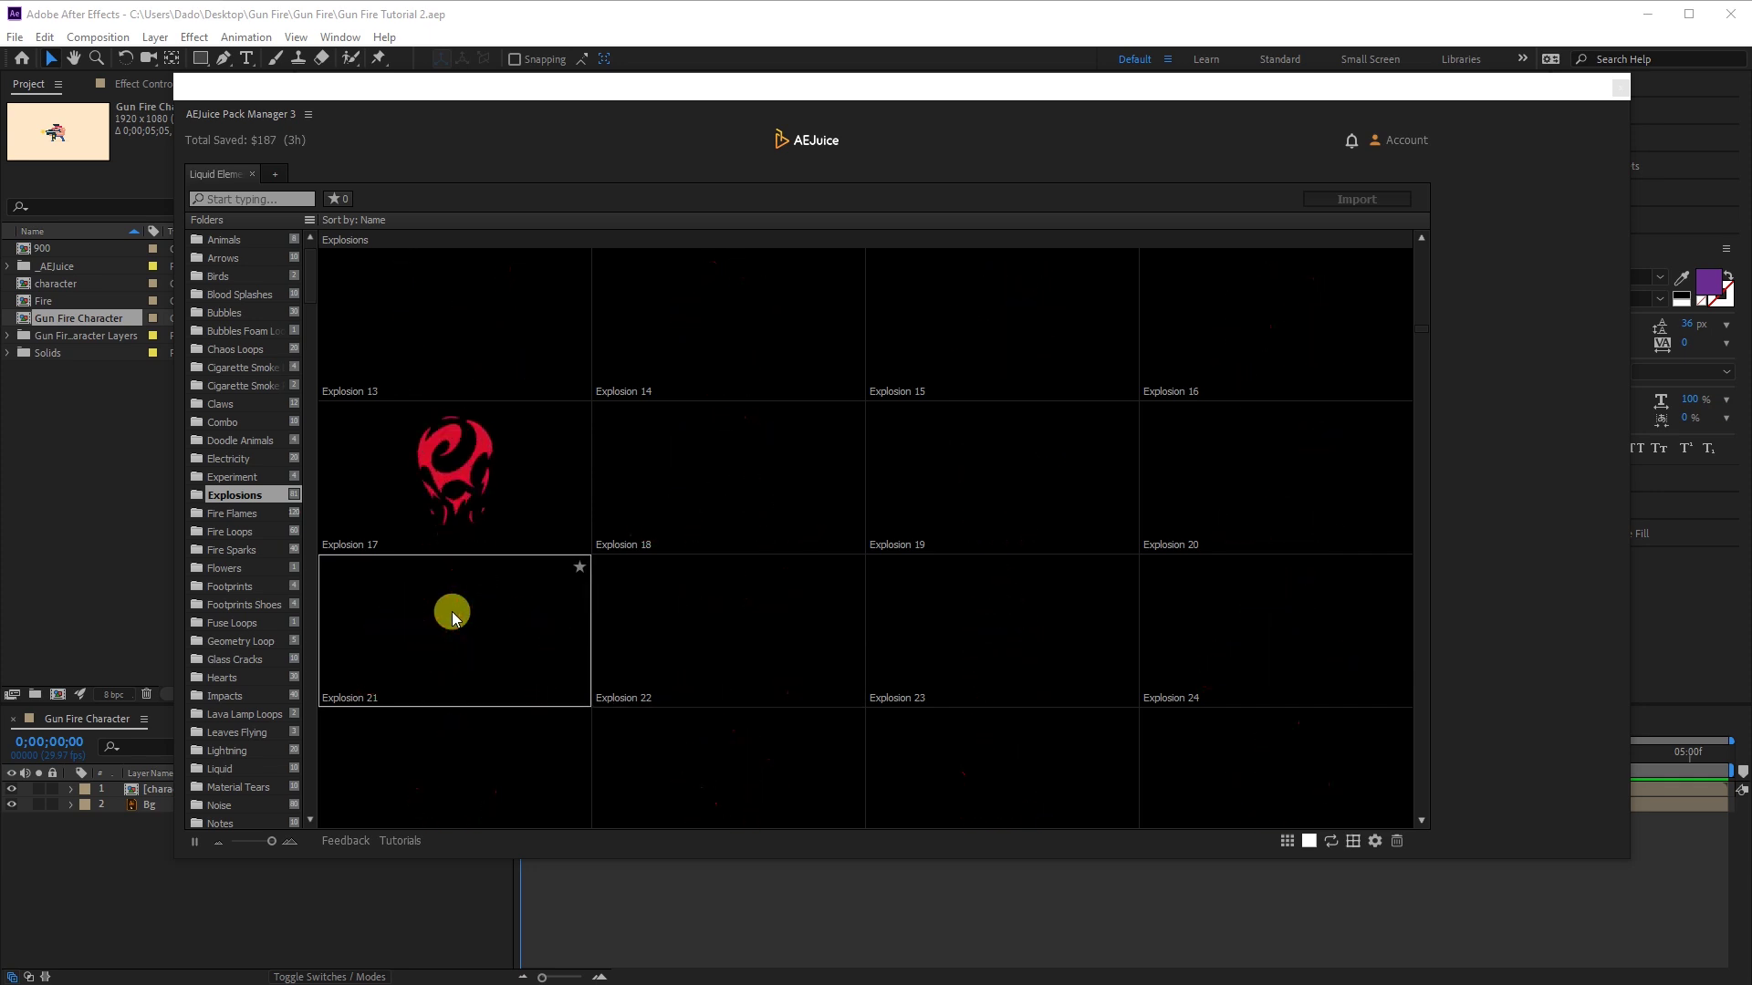
Add Explosion 21, 14, 18 and Puppet Path Electricity 04 to the timeline
{"action": "left_click_drag", "start_coordinate": [452, 611], "coordinate": [126, 829]}
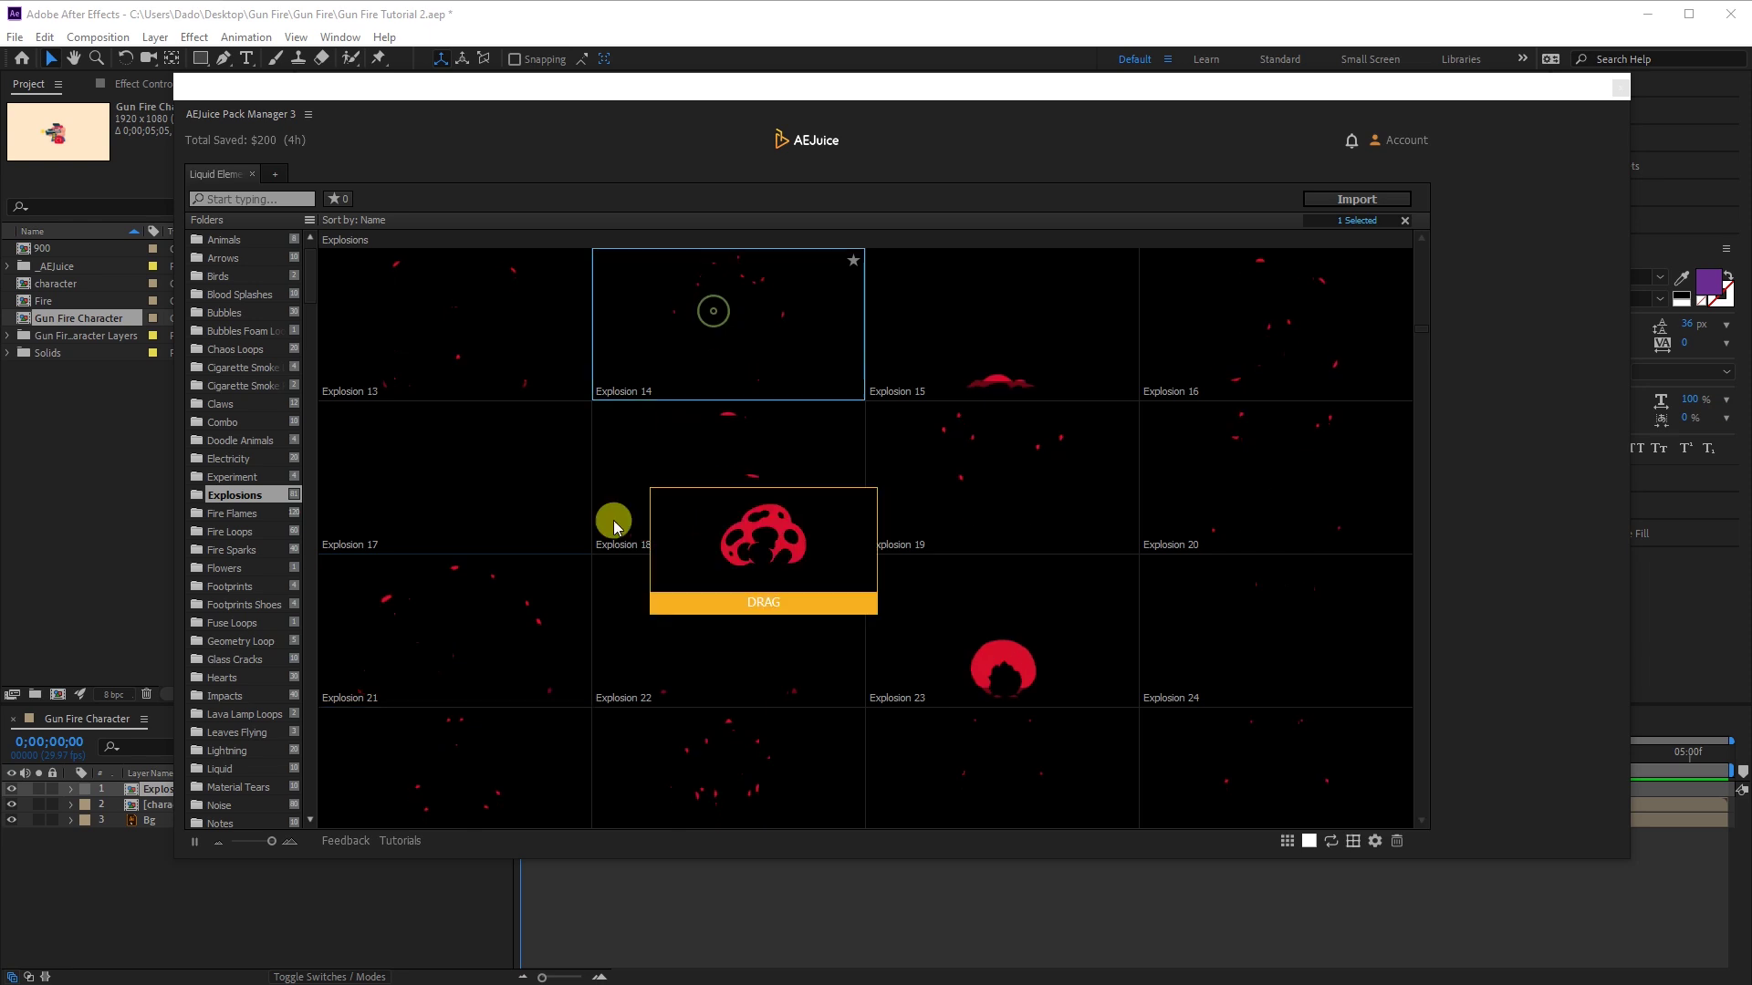
{"action": "left_click_drag", "start_coordinate": [713, 317], "coordinate": [86, 853]}
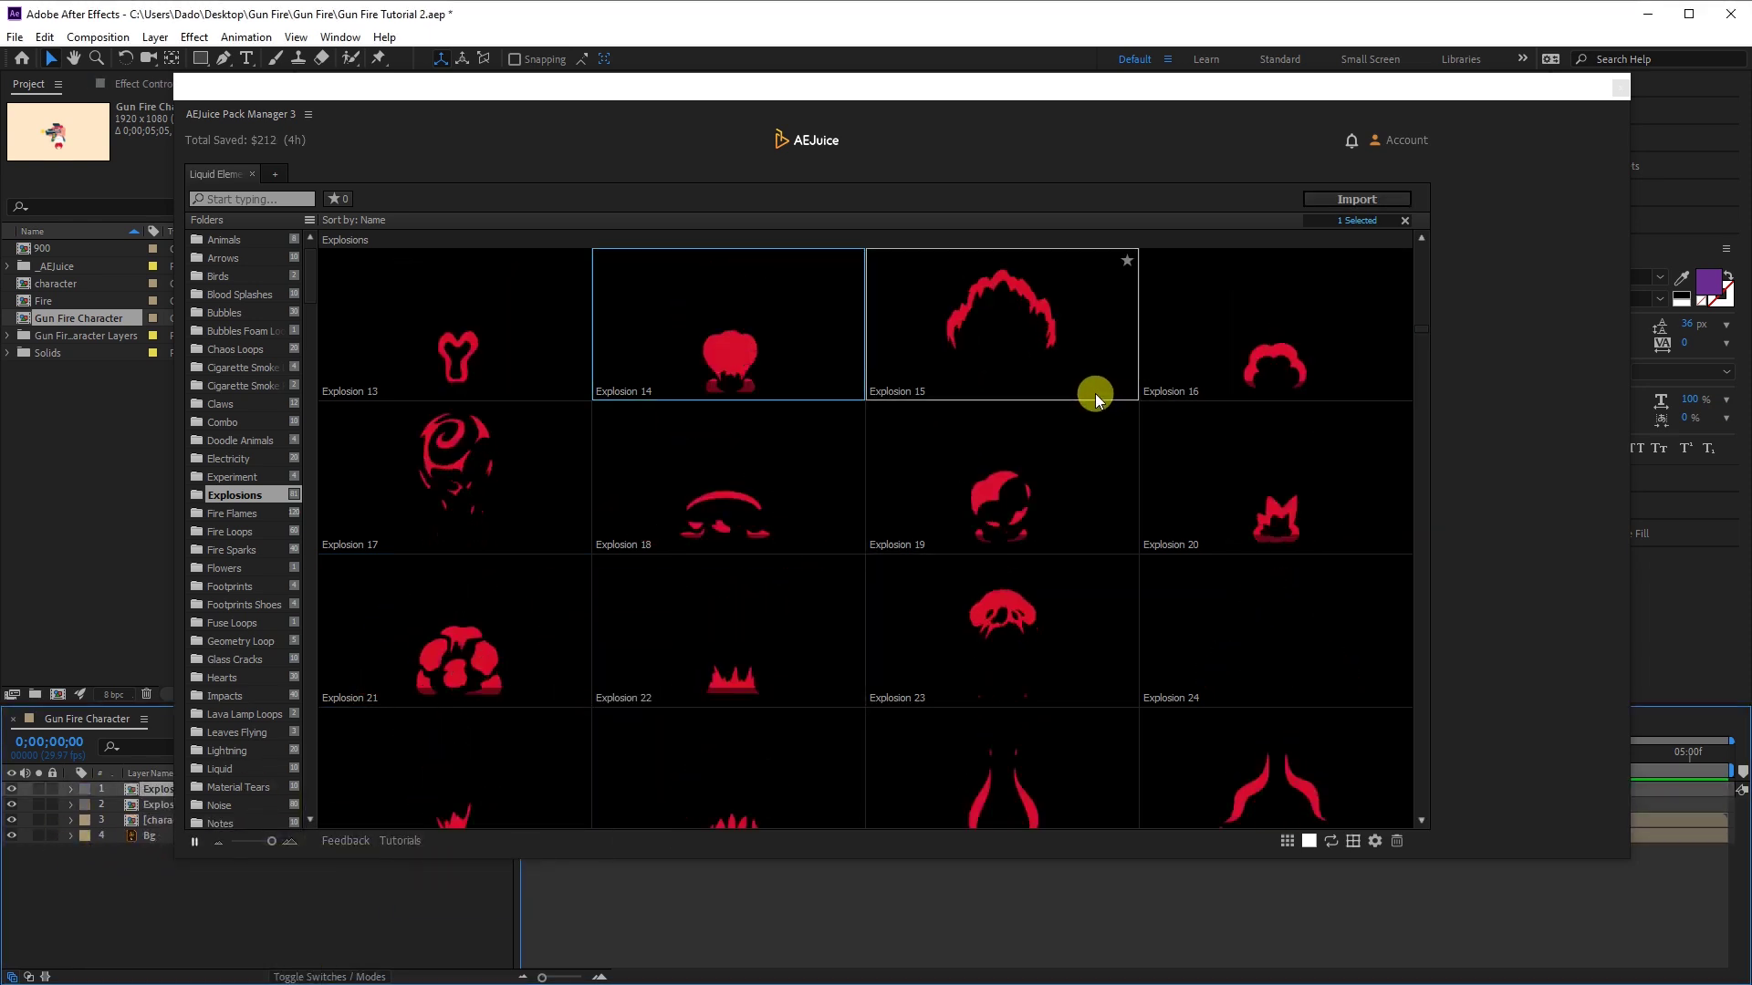
{"action": "left_click_drag", "start_coordinate": [731, 476], "coordinate": [65, 855]}
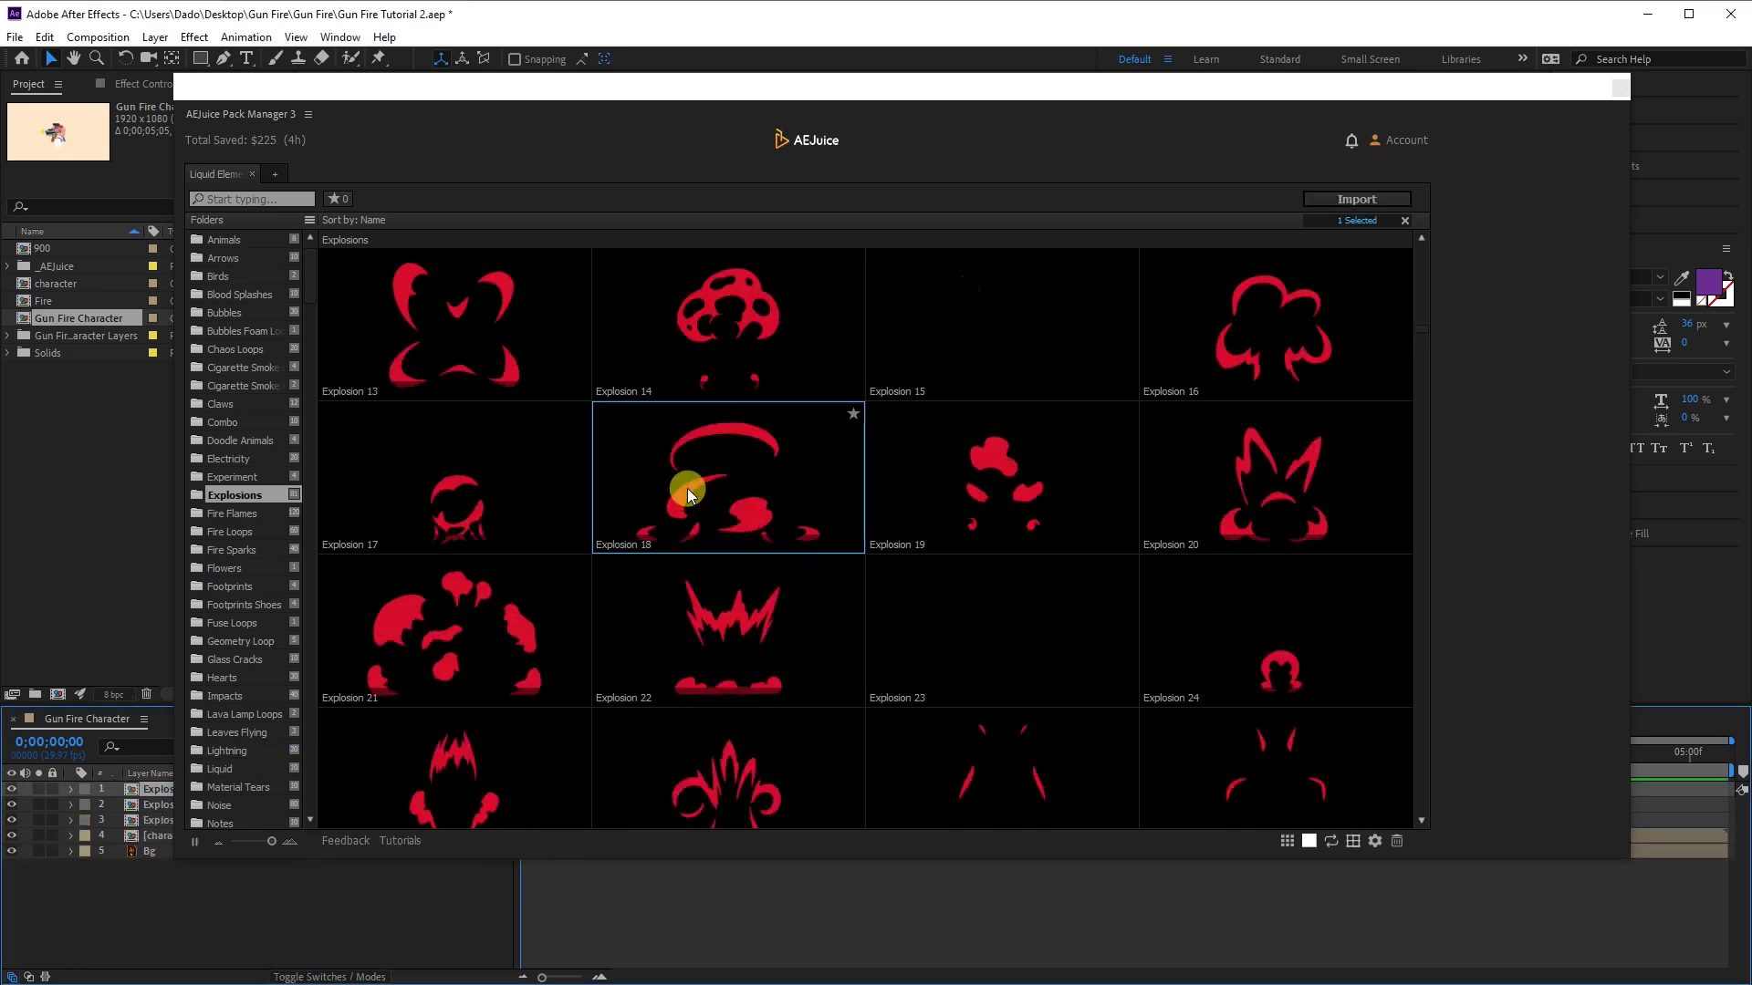
{"action": "scroll", "coordinate": [248, 461], "scroll_direction": "down", "scroll_amount": 5}
{"action": "scroll", "coordinate": [247, 462], "scroll_direction": "down", "scroll_amount": 5}
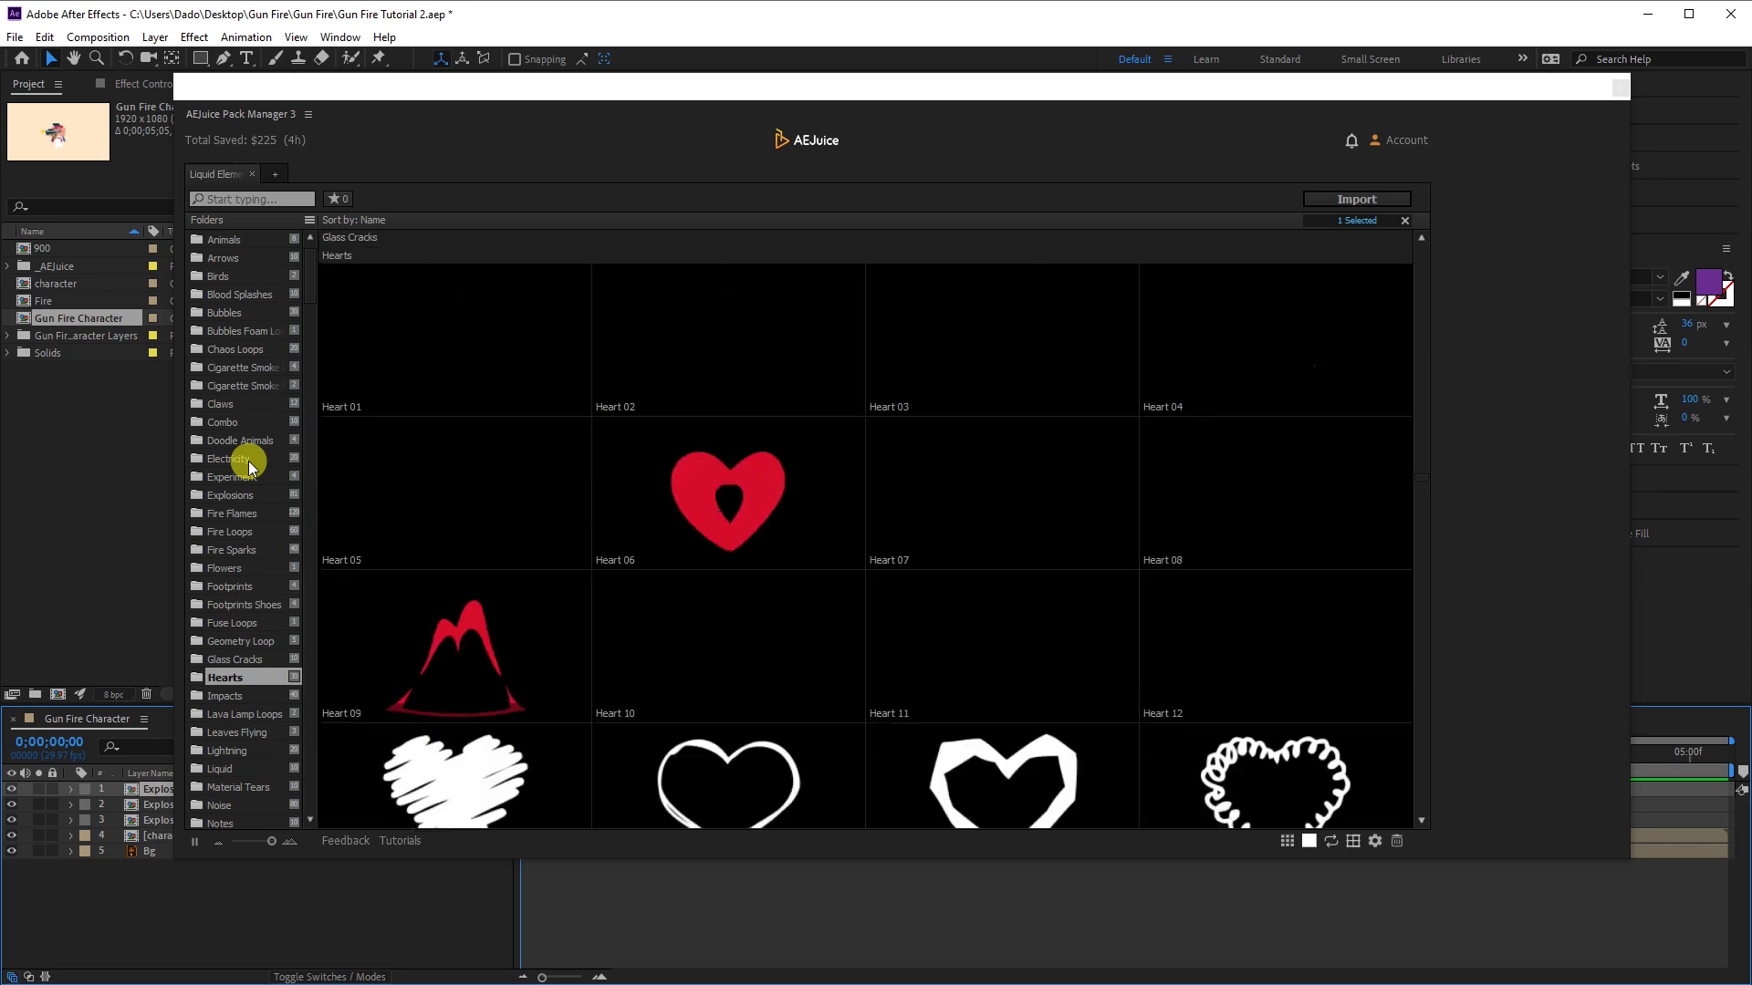
{"action": "scroll", "coordinate": [248, 462], "scroll_direction": "down", "scroll_amount": 3}
{"action": "scroll", "coordinate": [244, 548], "scroll_direction": "down", "scroll_amount": 5}
{"action": "left_click", "coordinate": [241, 571]}
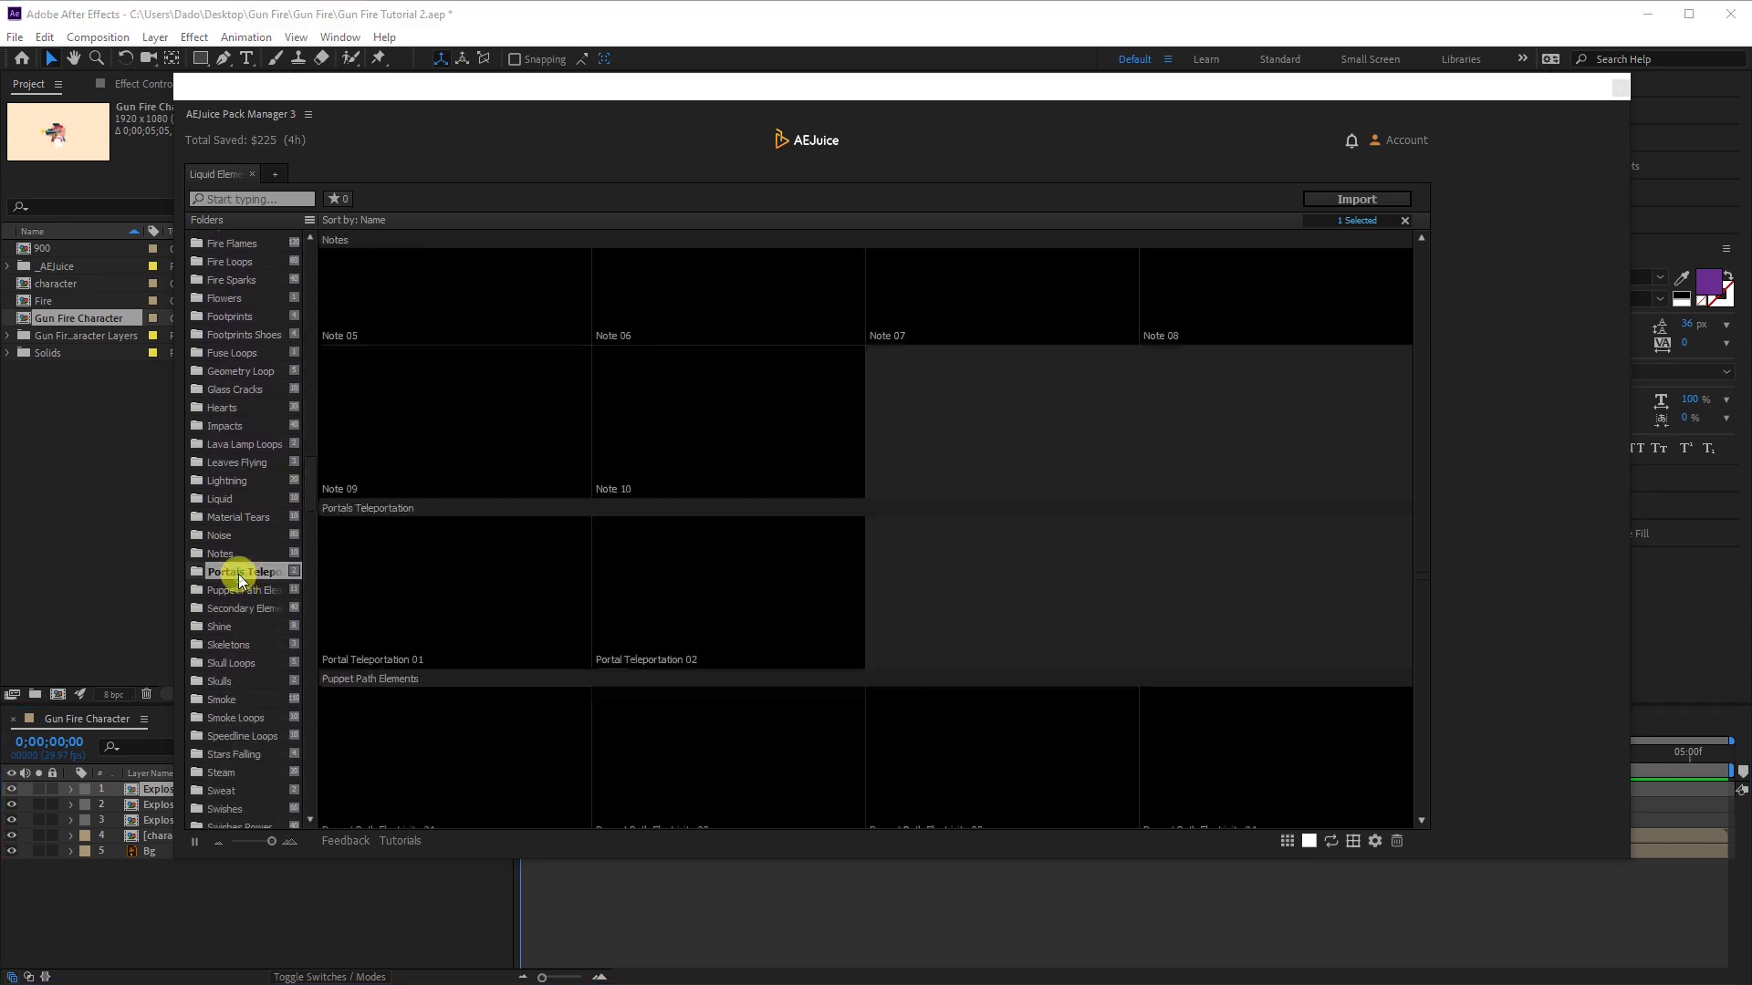
{"action": "scroll", "coordinate": [730, 525], "scroll_direction": "down", "scroll_amount": 2}
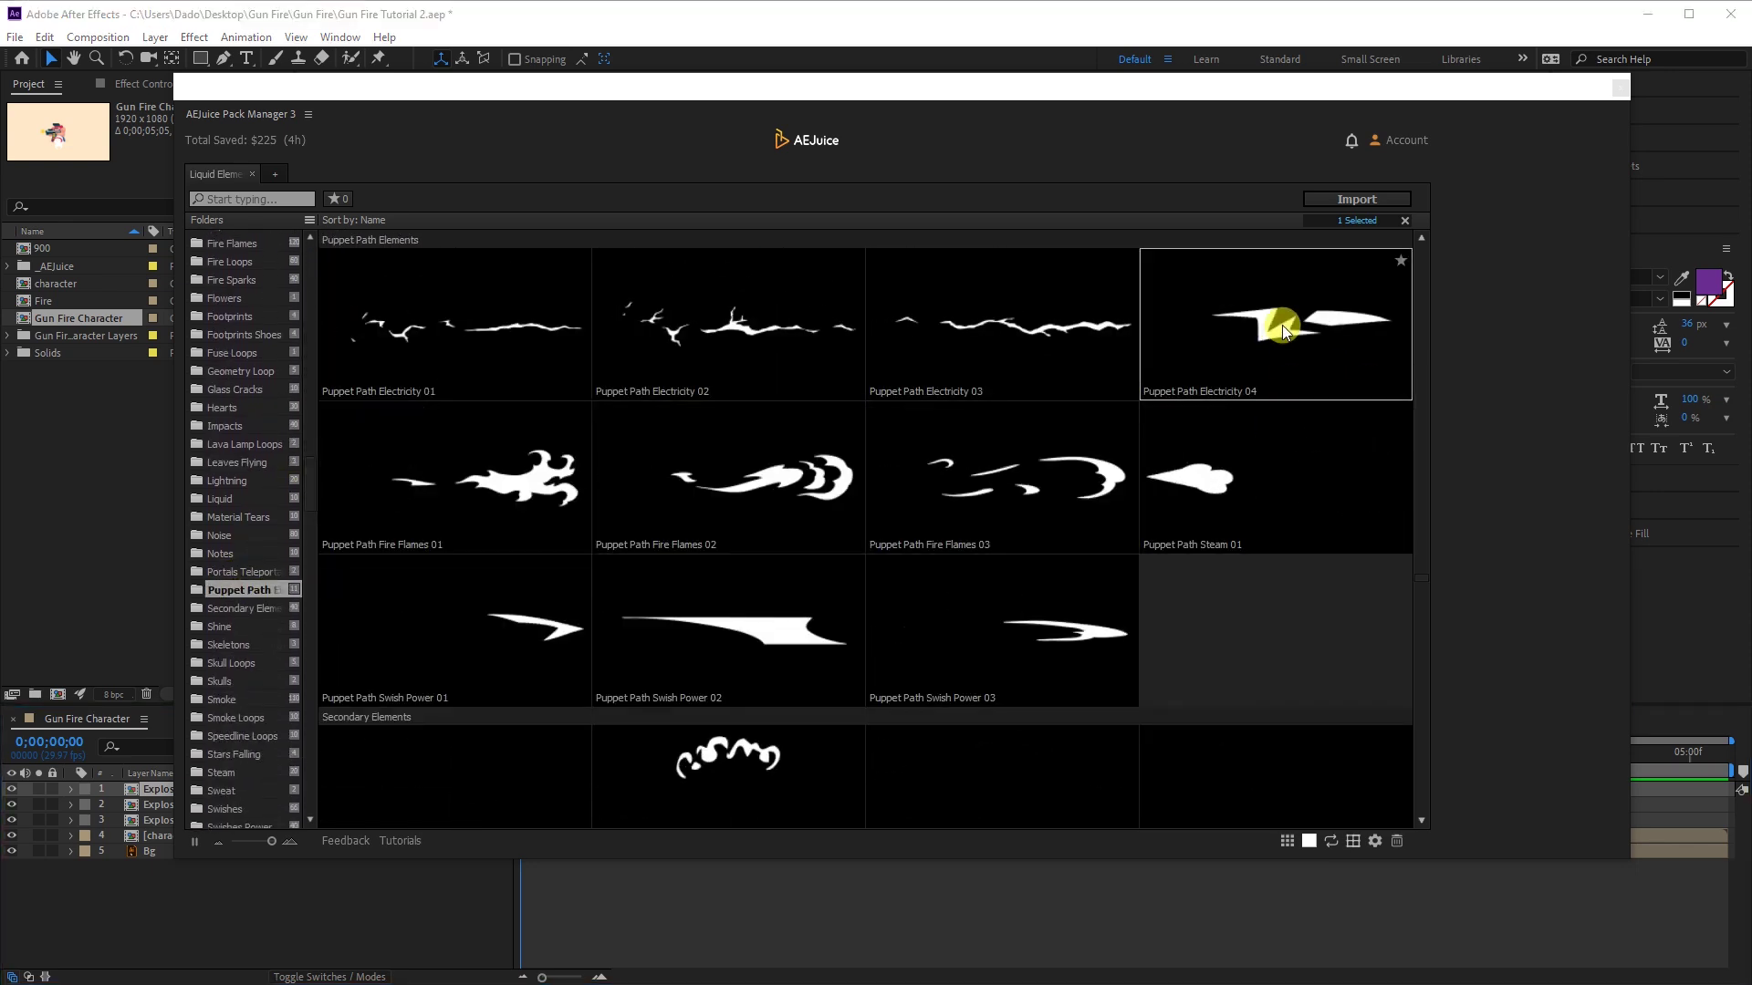
{"action": "mouse_move", "coordinate": [1282, 325]}
{"action": "left_mouse_down"}
{"action": "mouse_move", "coordinate": [886, 556]}
{"action": "mouse_move", "coordinate": [95, 876]}
{"action": "left_mouse_up"}
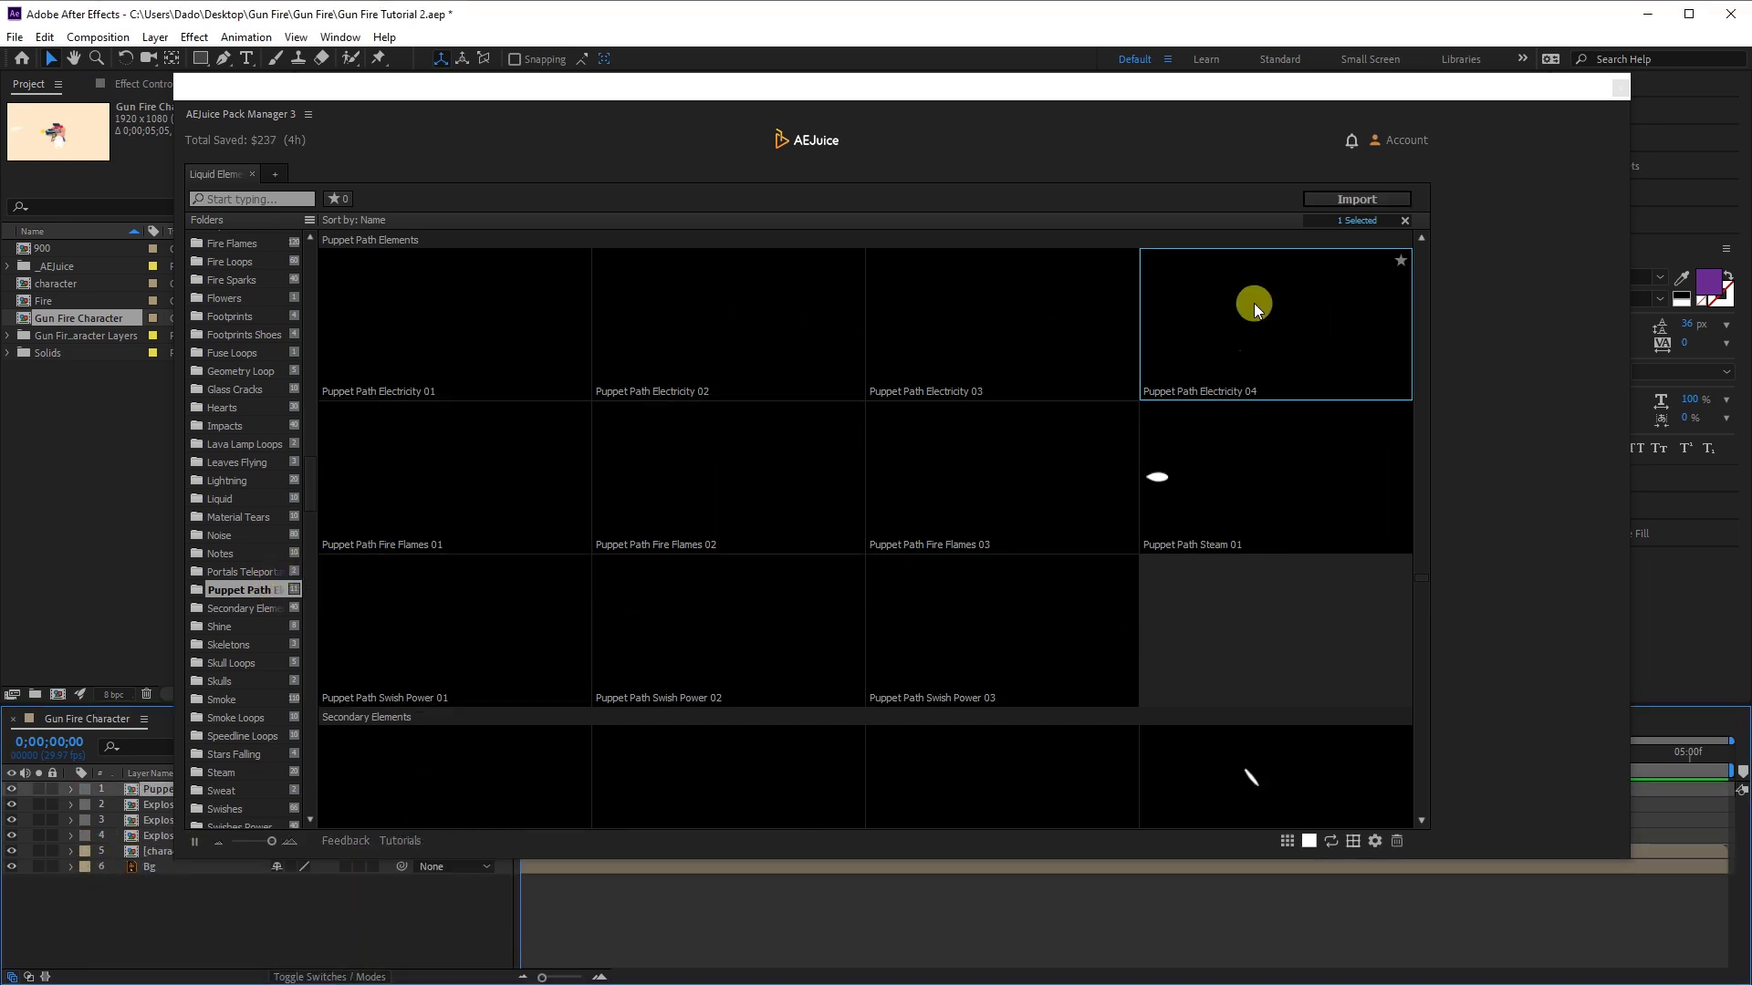
Close the Pack Manager and select the Explosion 18, 14 and 21 layers
{"action": "left_click", "coordinate": [1622, 91]}
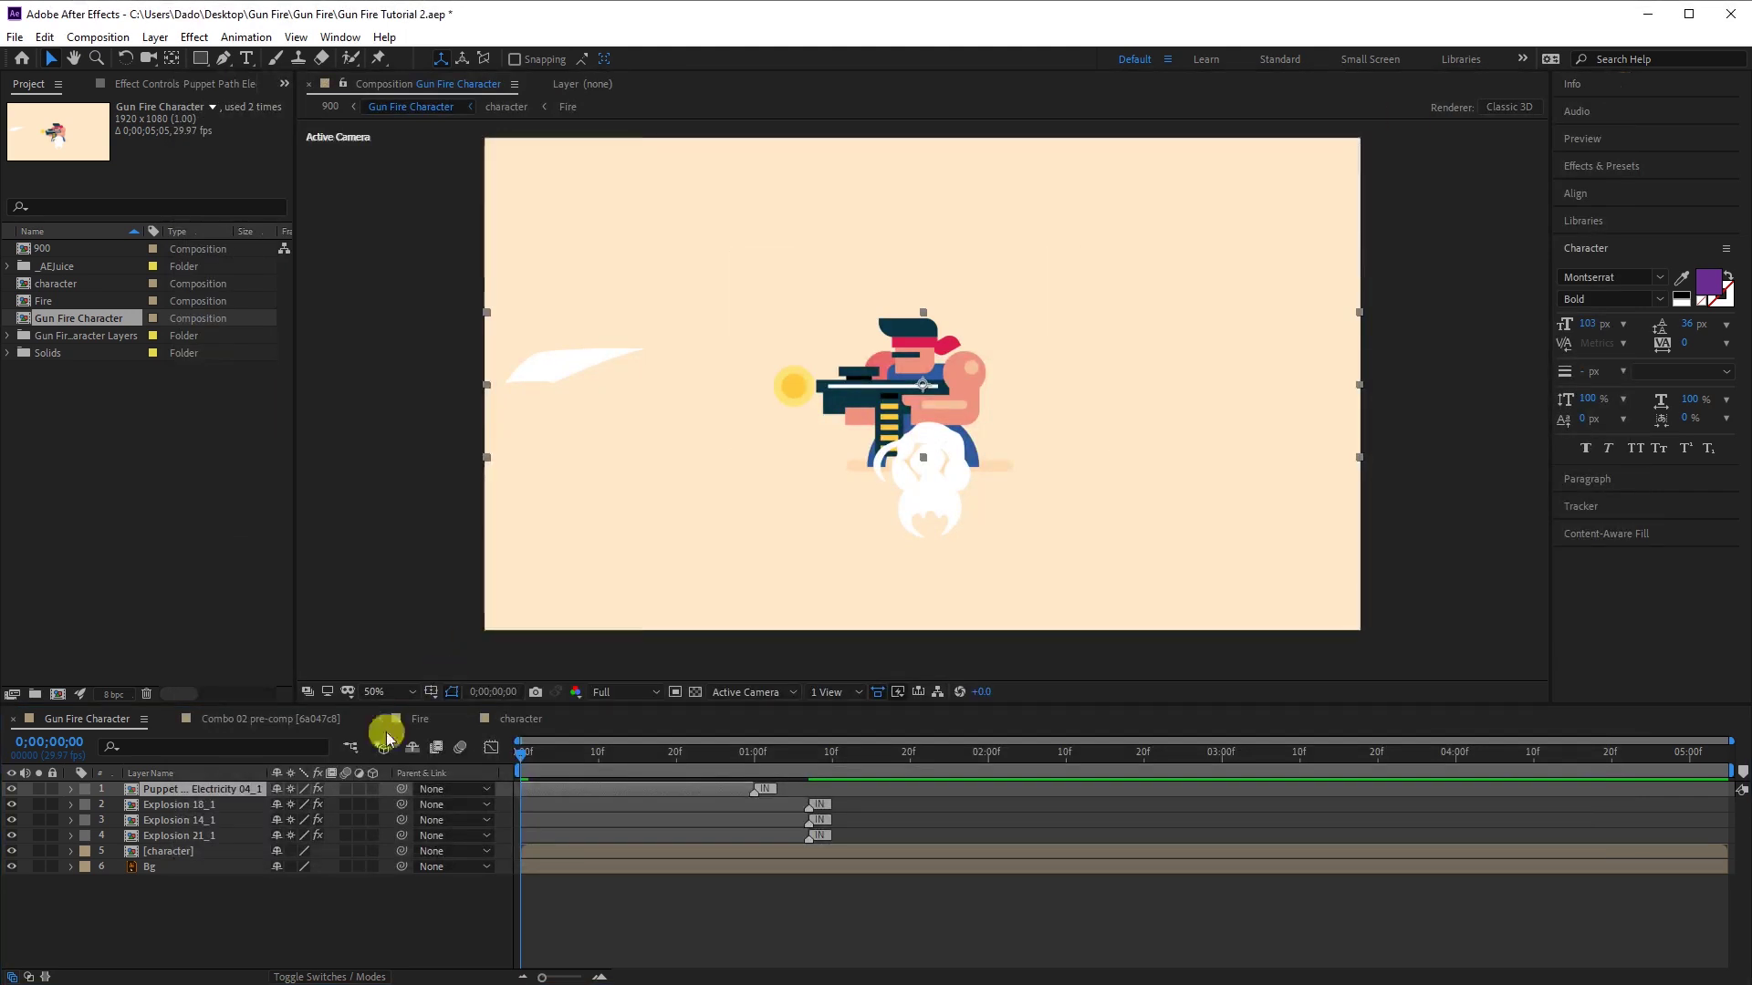
{"action": "left_click", "coordinate": [177, 804]}
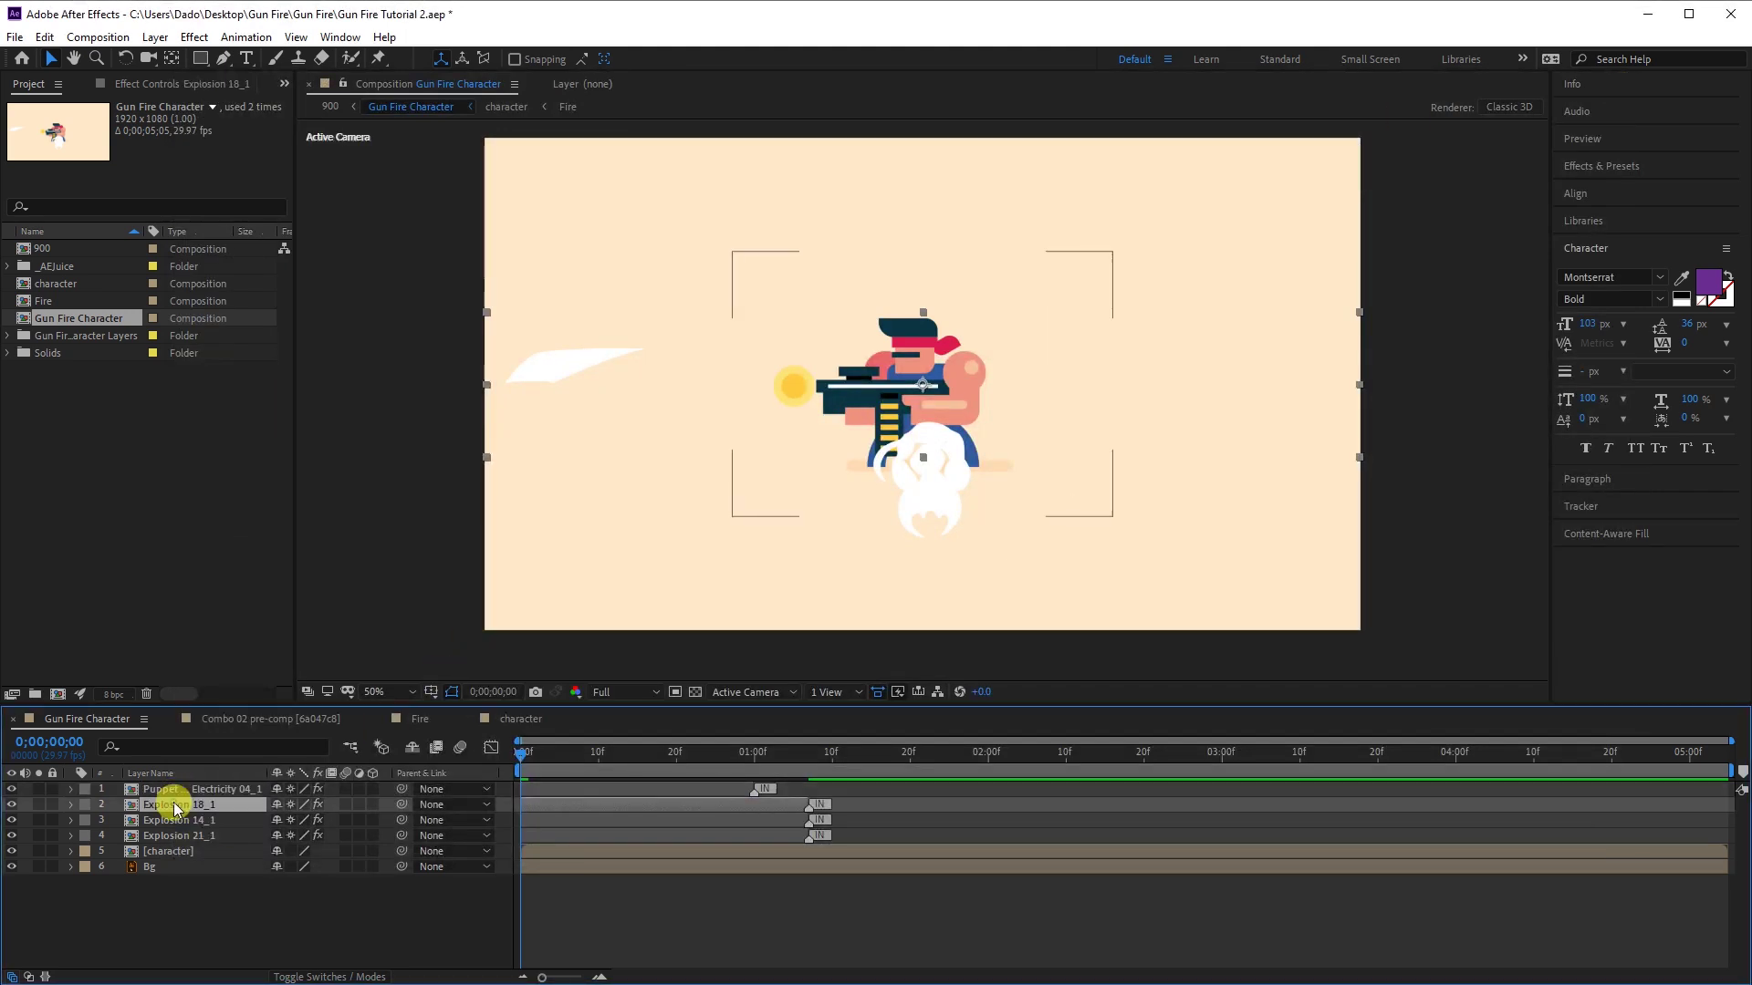
{"action": "left_click", "coordinate": [164, 819]}
{"action": "left_click", "coordinate": [175, 837]}
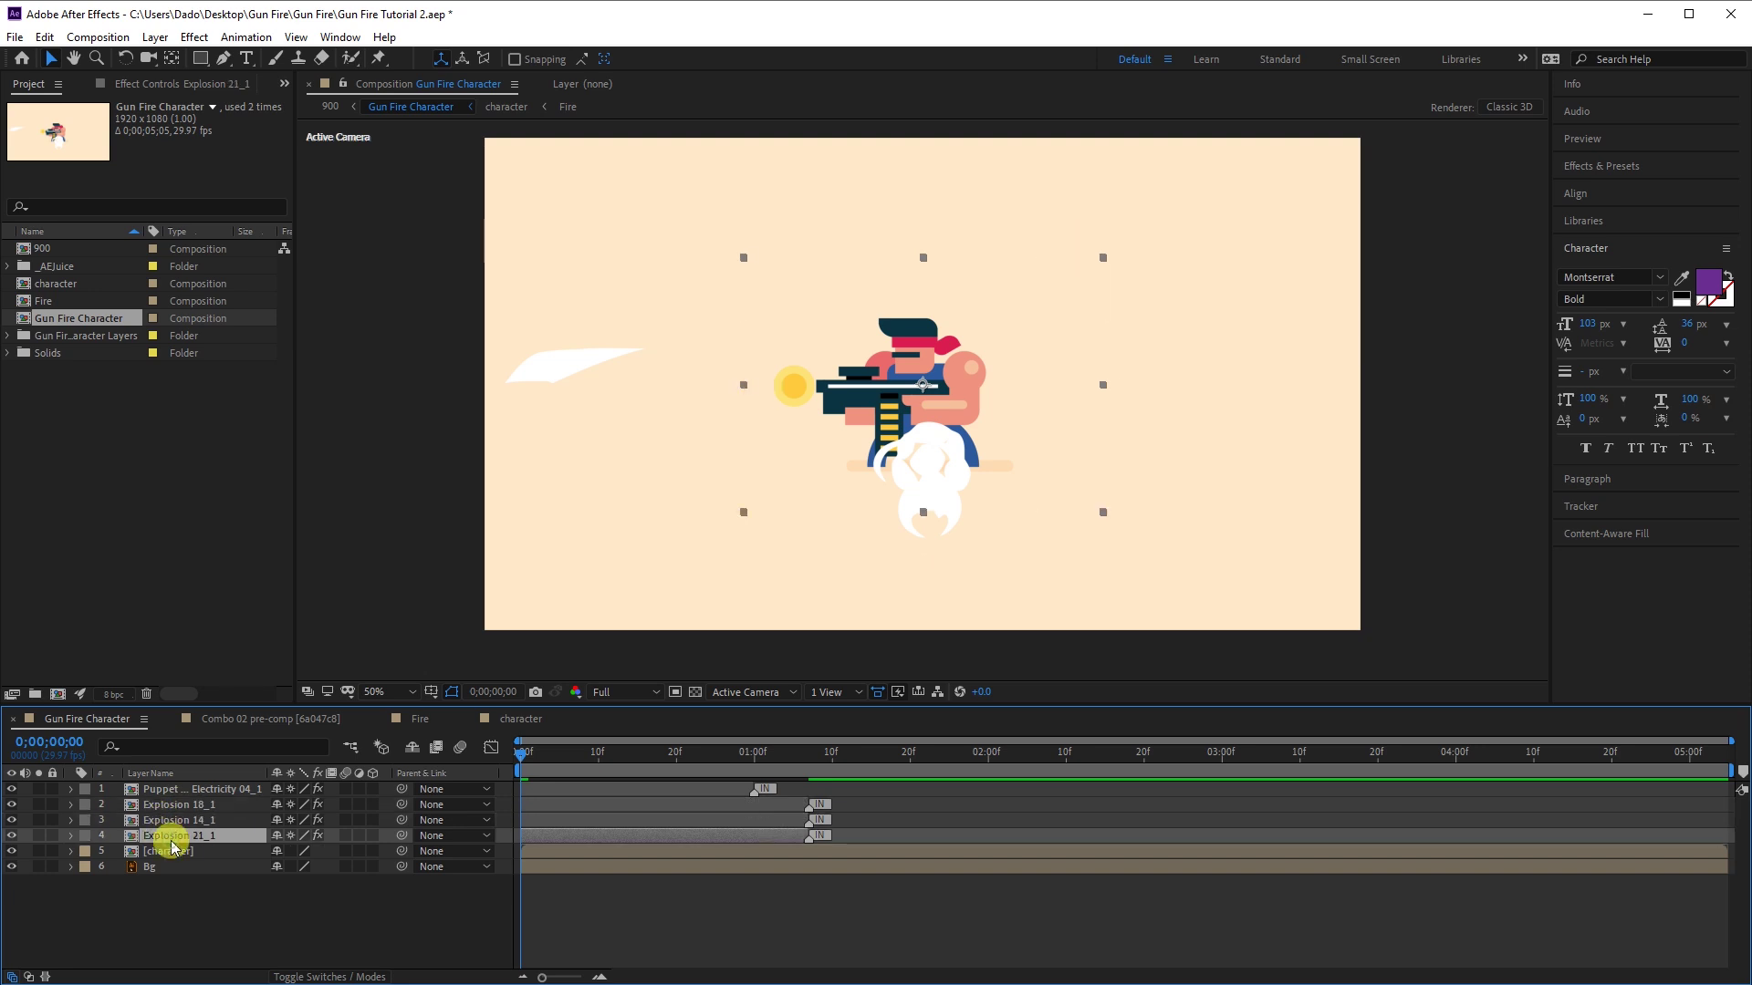
Scale the Puppet Path Electricity layer to 60%
{"action": "left_click", "coordinate": [175, 791]}
{"action": "left_click", "coordinate": [791, 530]}
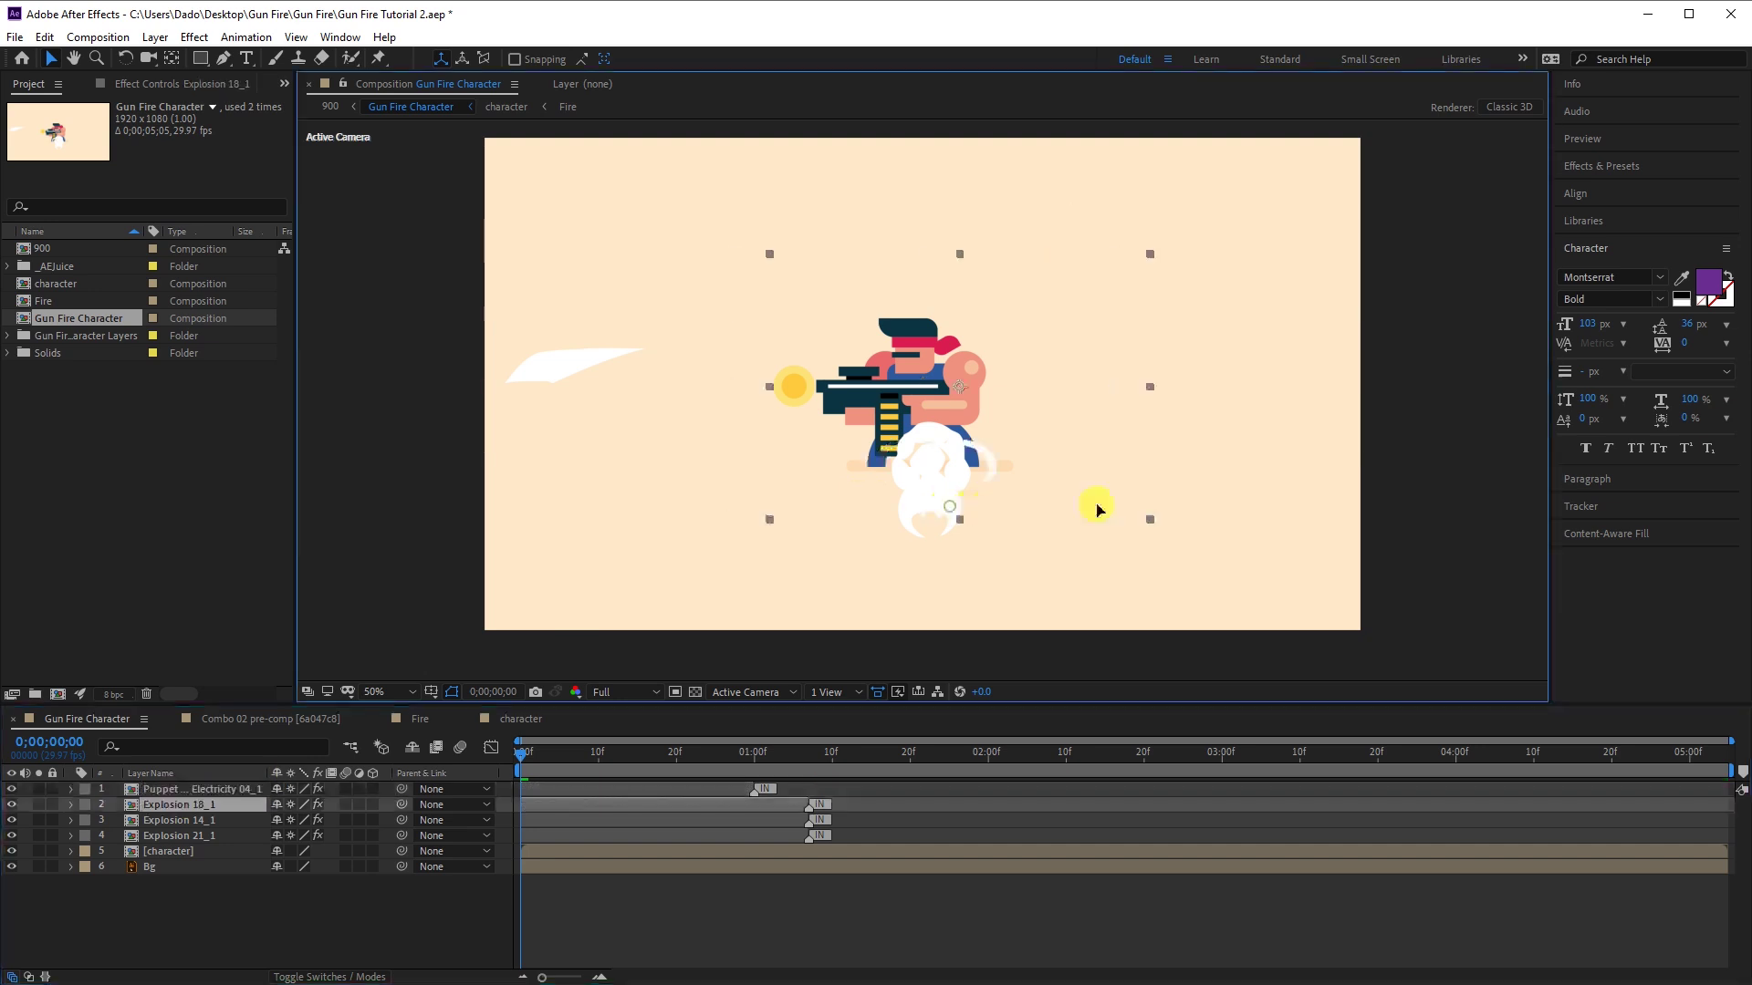
{"action": "left_click_drag", "start_coordinate": [520, 755], "coordinate": [586, 757]}
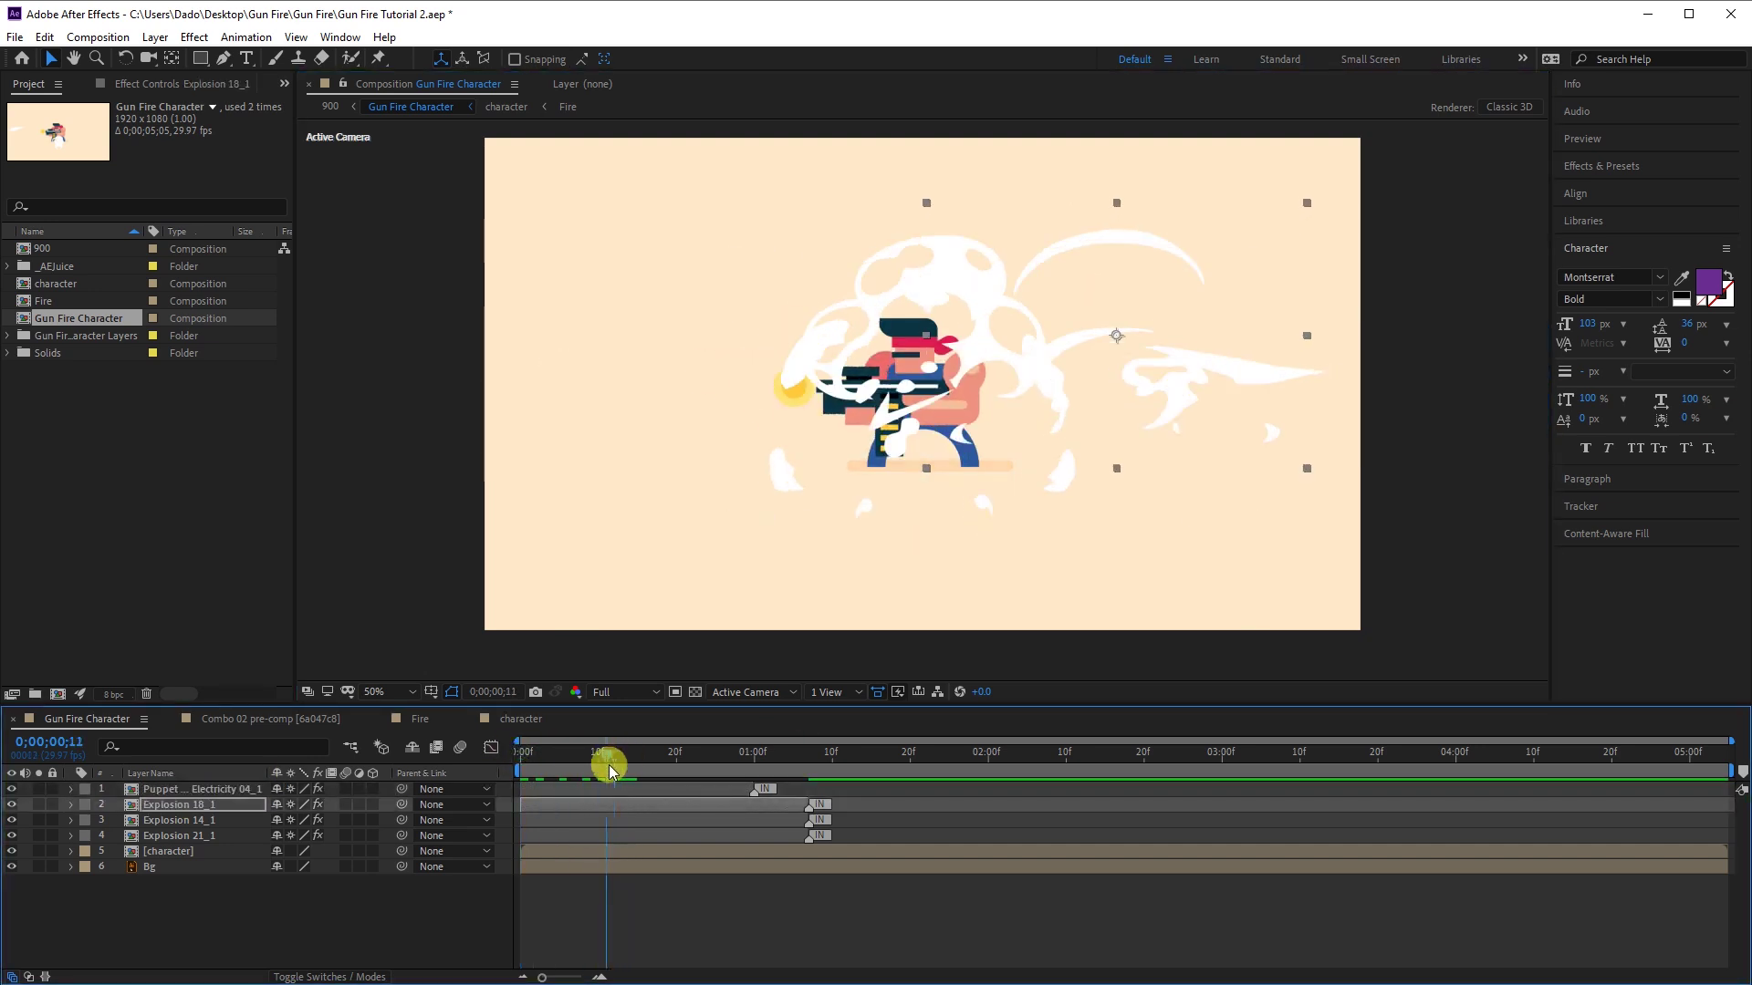
{"action": "left_click", "coordinate": [1161, 423]}
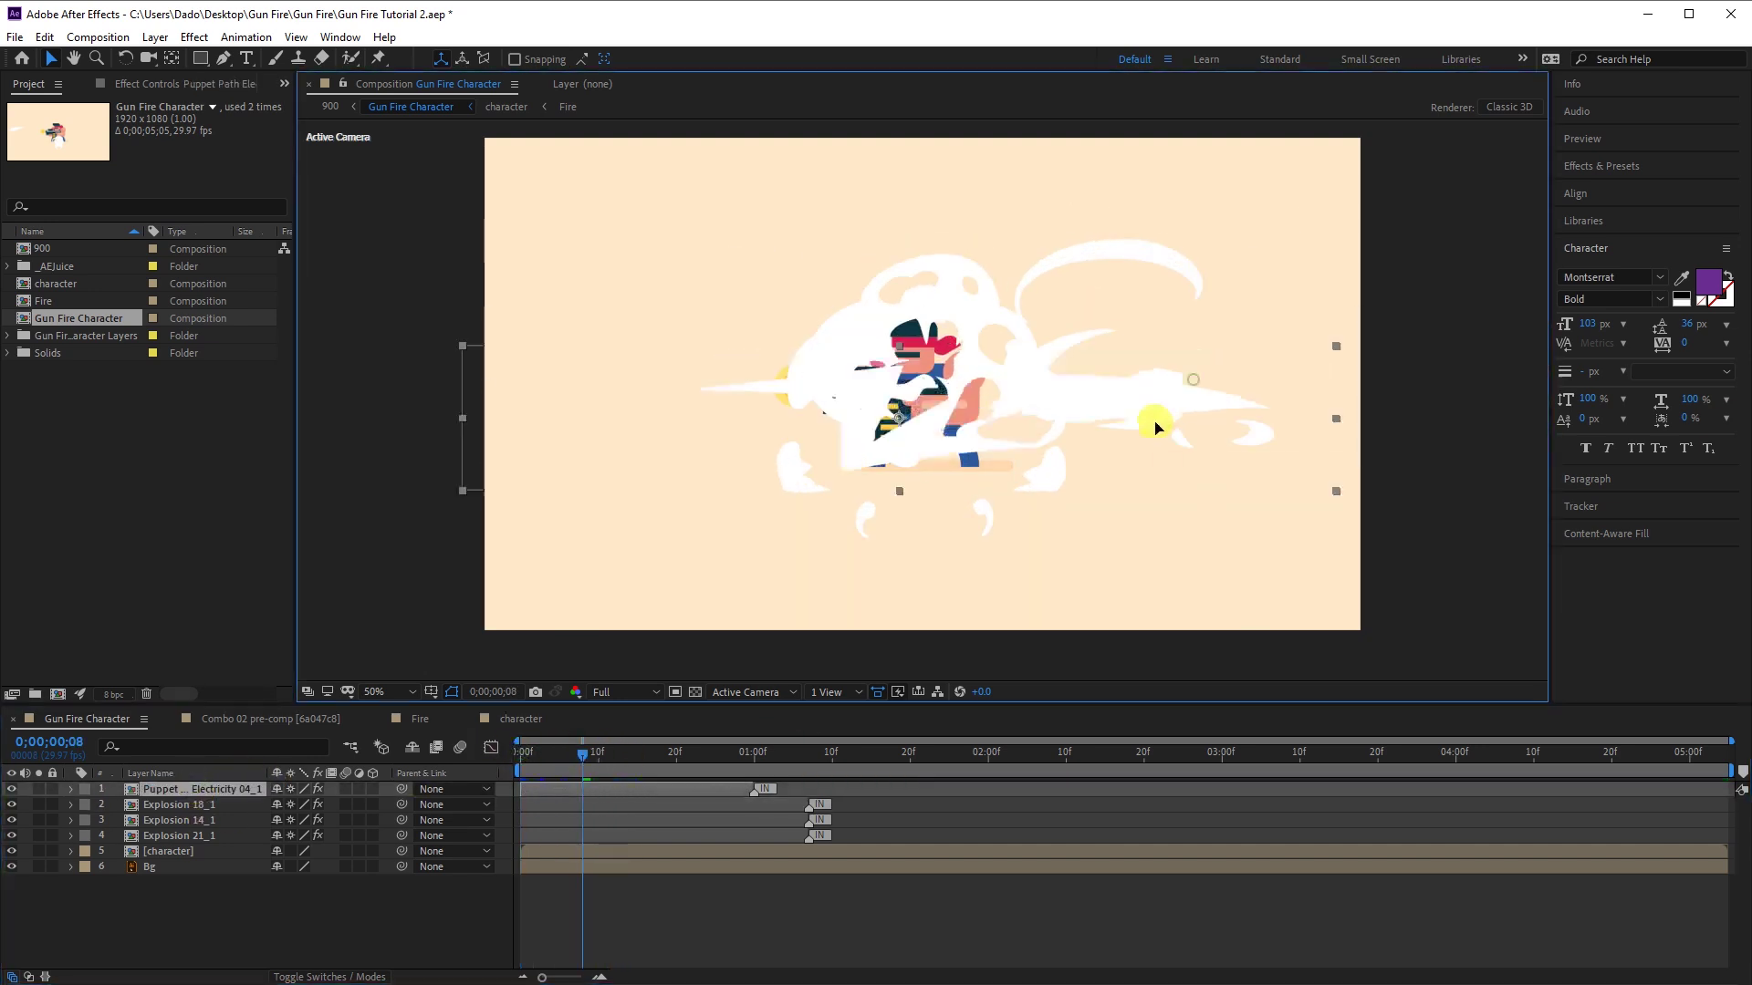
{"action": "type", "text": "s60"}
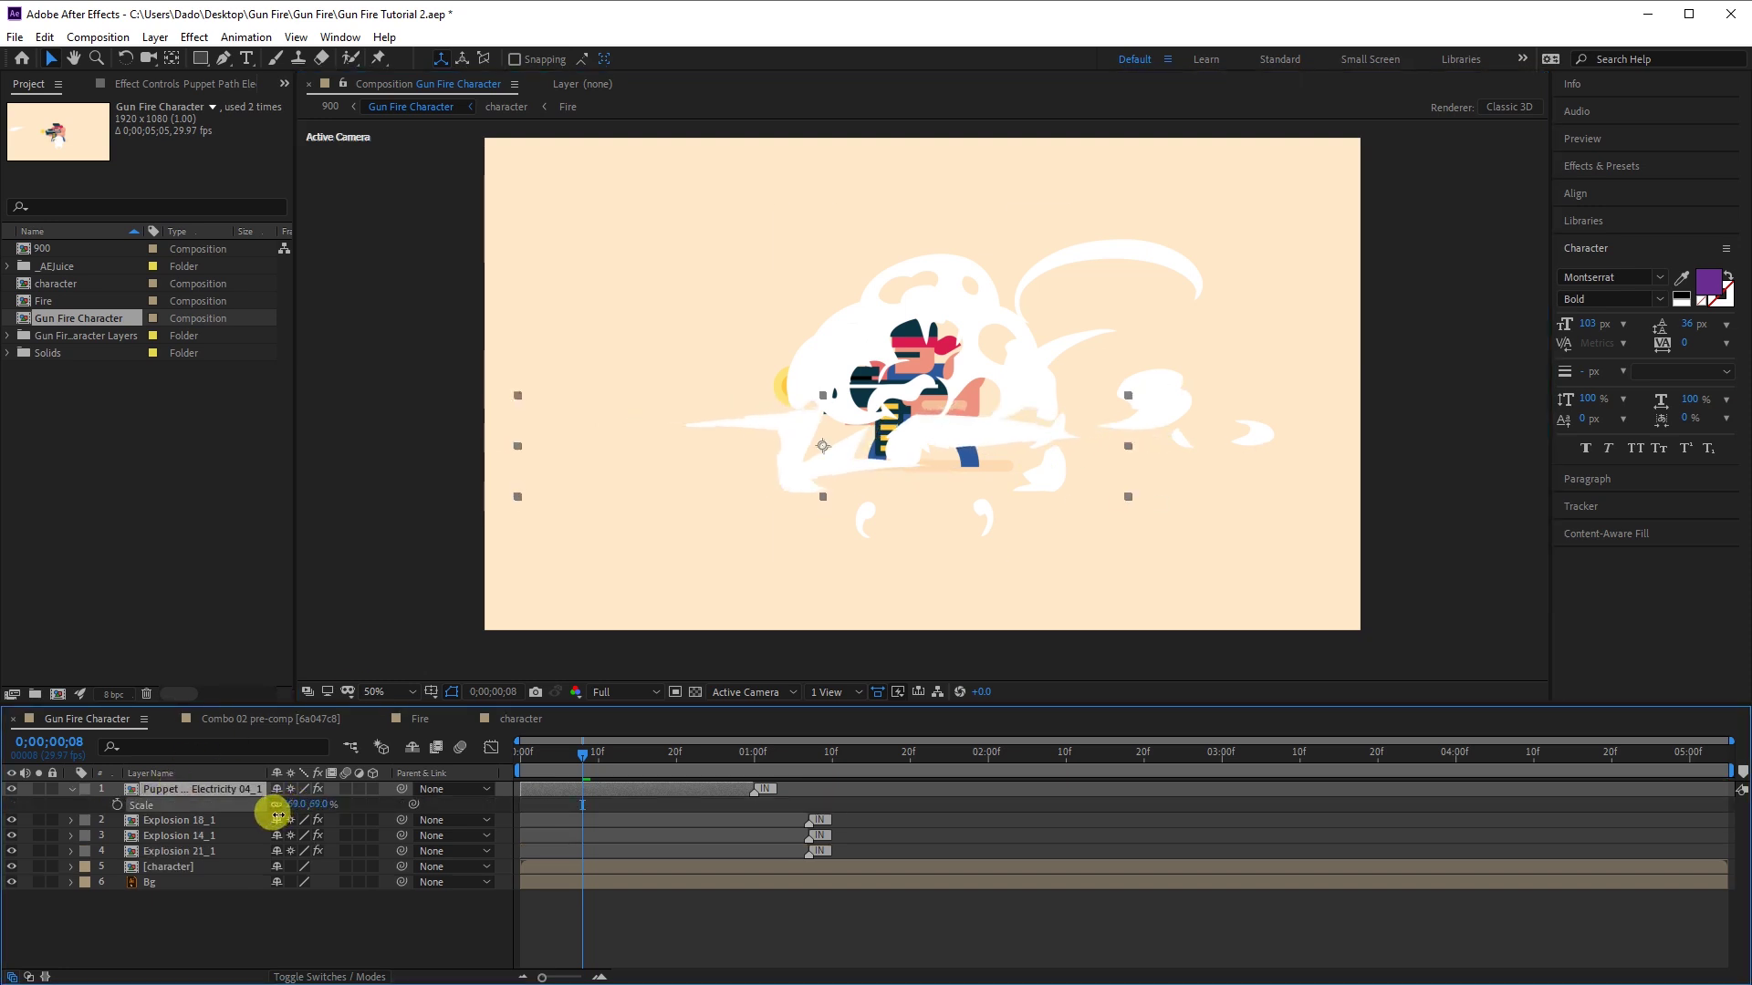
{"action": "key", "text": "Return"}
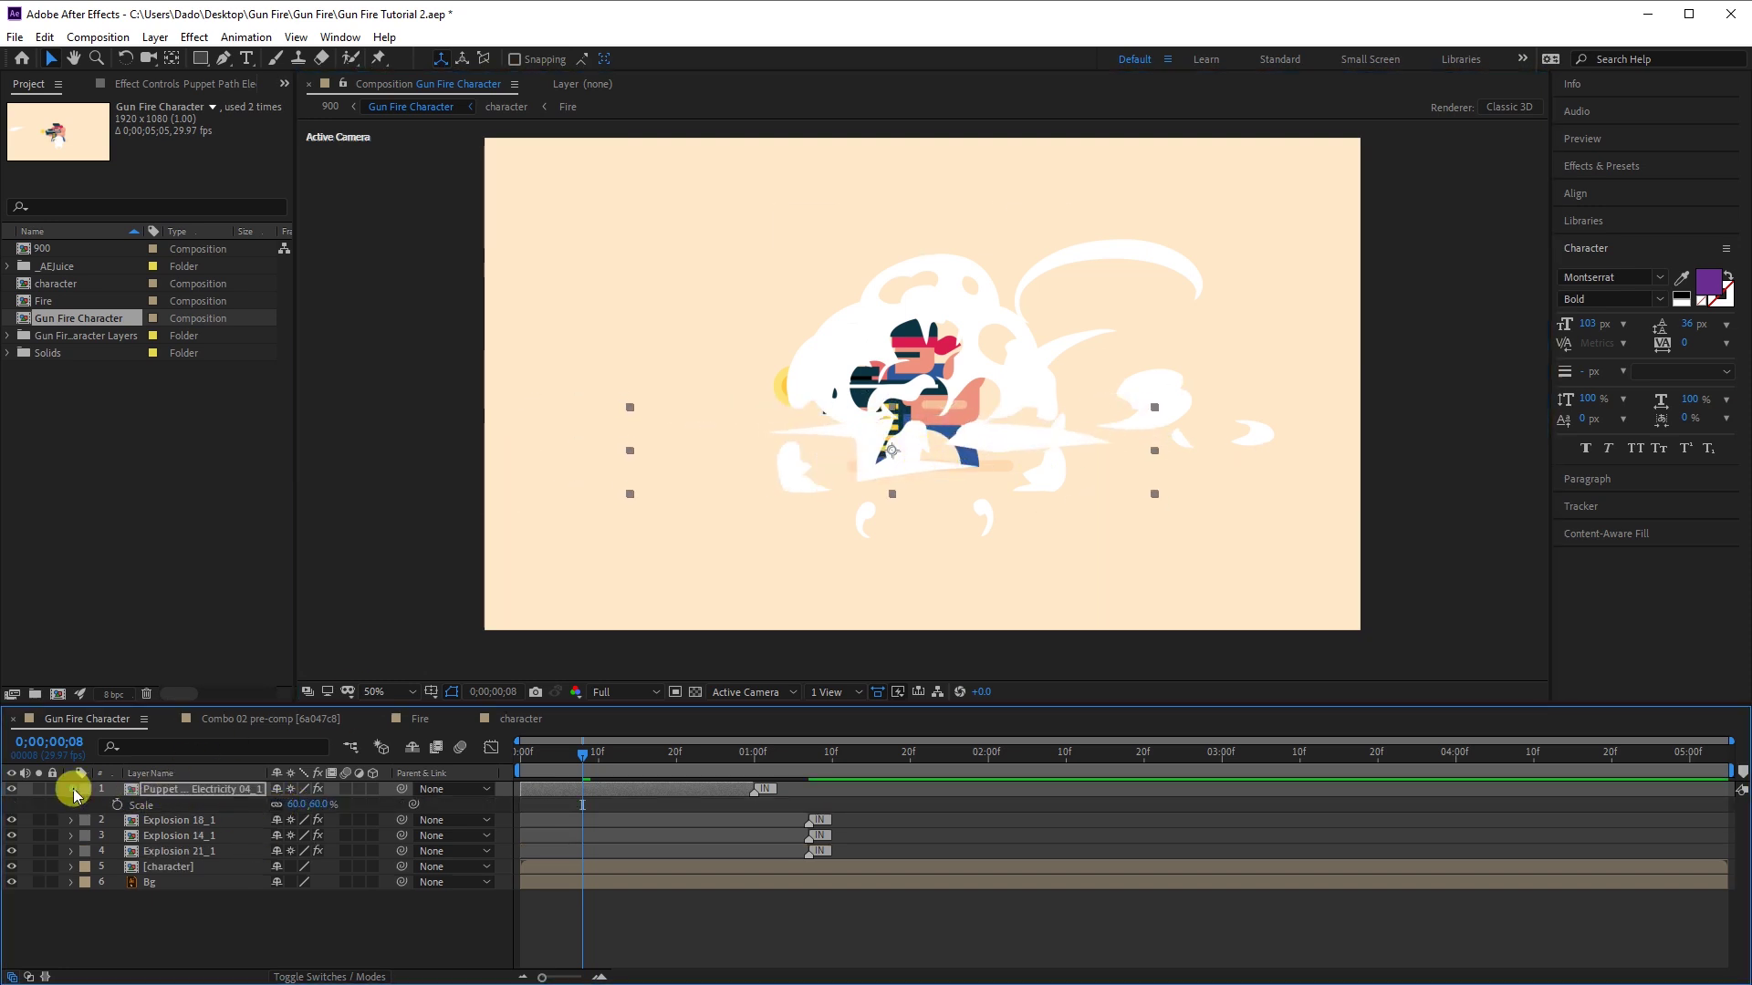
{"action": "left_click", "coordinate": [70, 789]}
Scale Explosion 18_1 to 55% and place it near the gun muzzle
{"action": "left_click", "coordinate": [183, 805]}
{"action": "left_click_drag", "start_coordinate": [1222, 300], "coordinate": [1198, 306]}
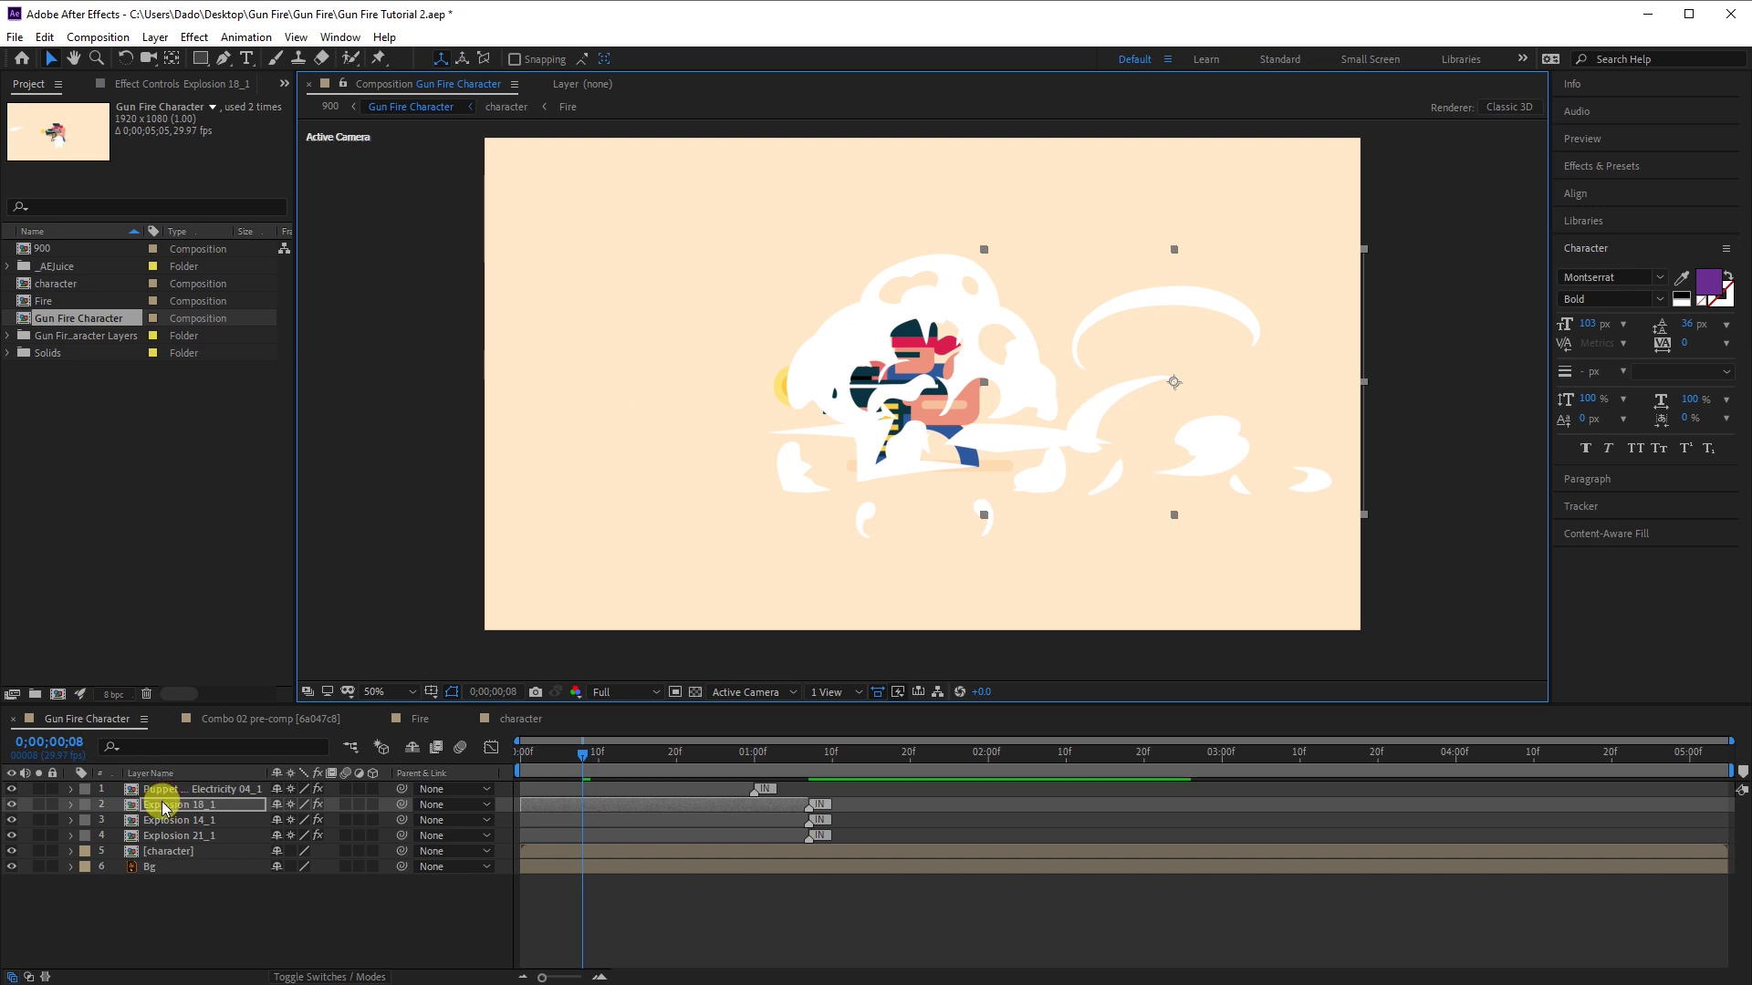
{"action": "left_click_drag", "start_coordinate": [165, 805], "coordinate": [173, 862]}
{"action": "left_click_drag", "start_coordinate": [1095, 358], "coordinate": [682, 262]}
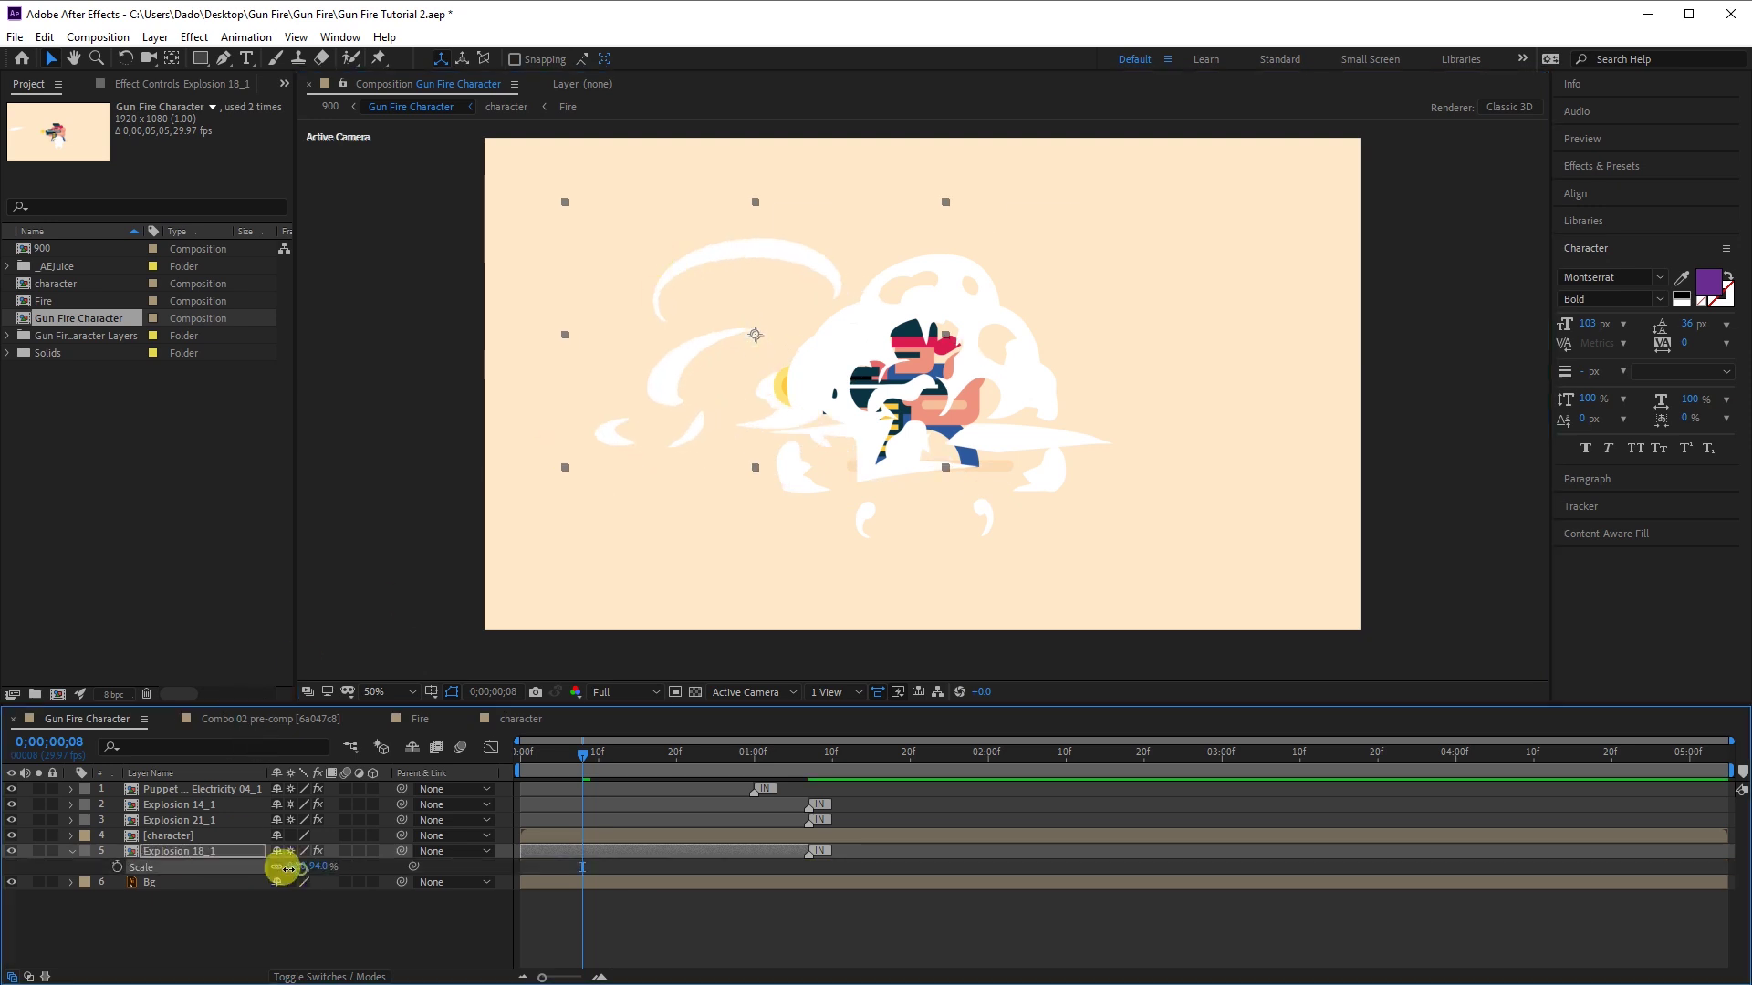
{"action": "left_click_drag", "start_coordinate": [283, 869], "coordinate": [252, 870]}
{"action": "left_click_drag", "start_coordinate": [685, 308], "coordinate": [746, 364]}
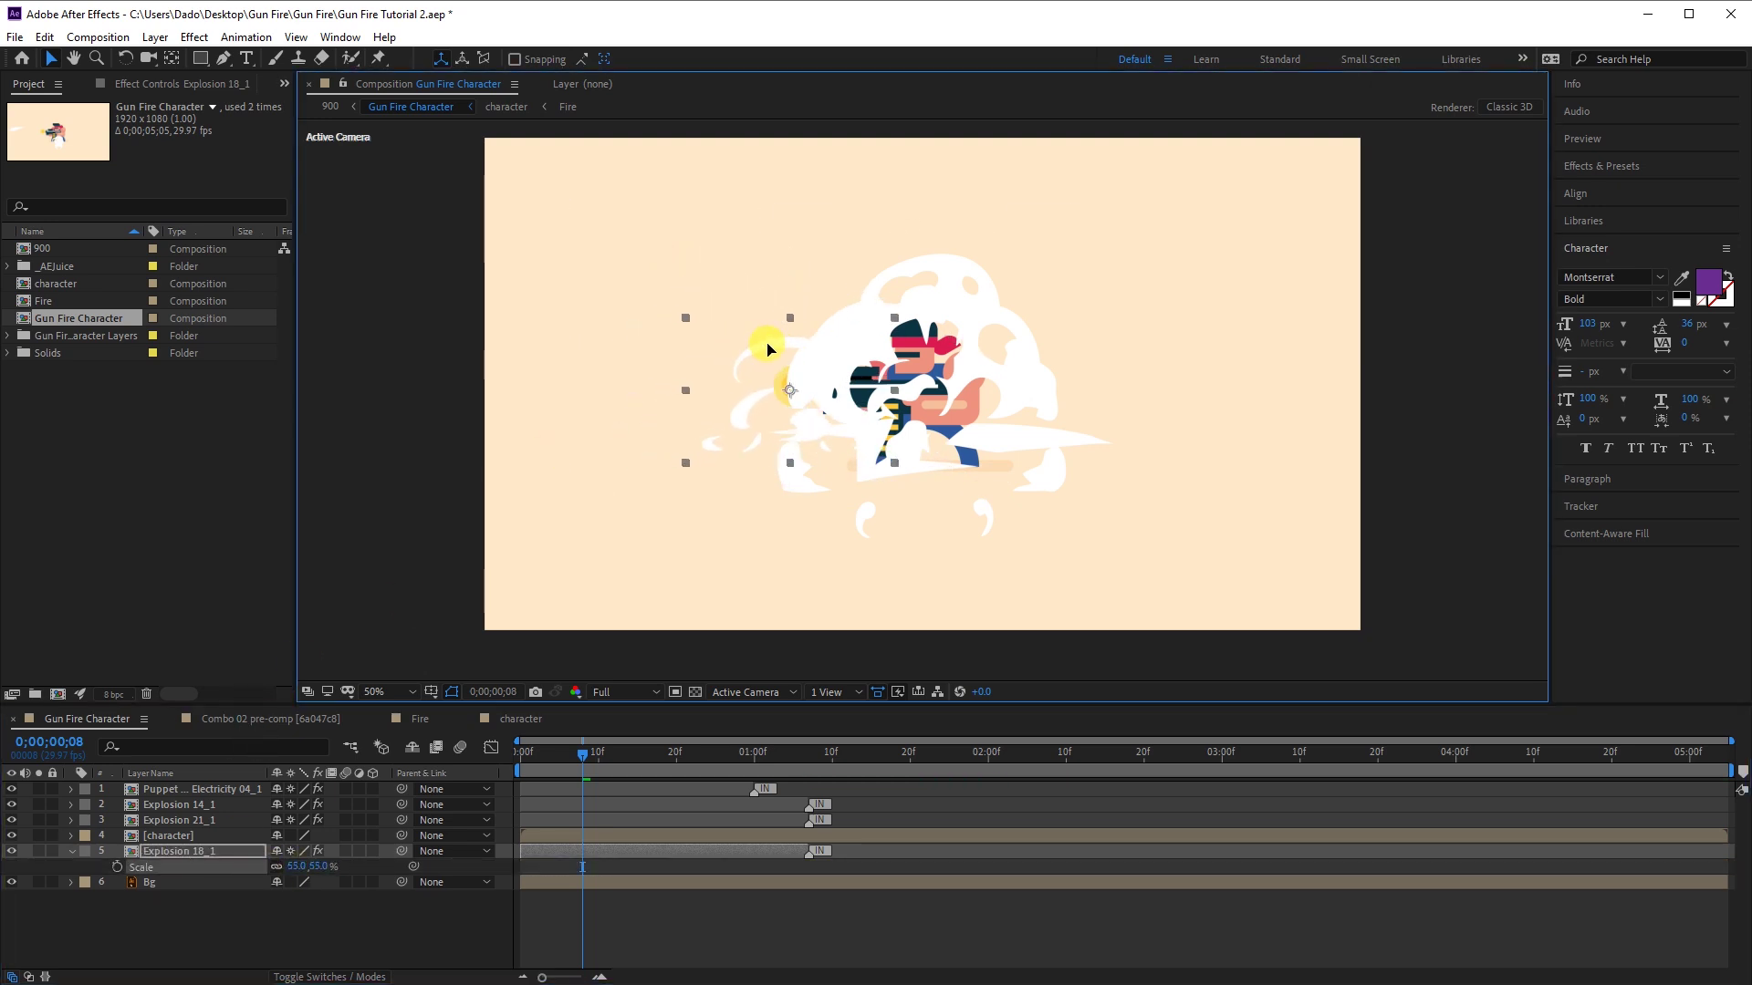
Scale Explosion 14_1 to 64% and place it right of the character
{"action": "left_click", "coordinate": [178, 804]}
{"action": "left_click", "coordinate": [72, 806]}
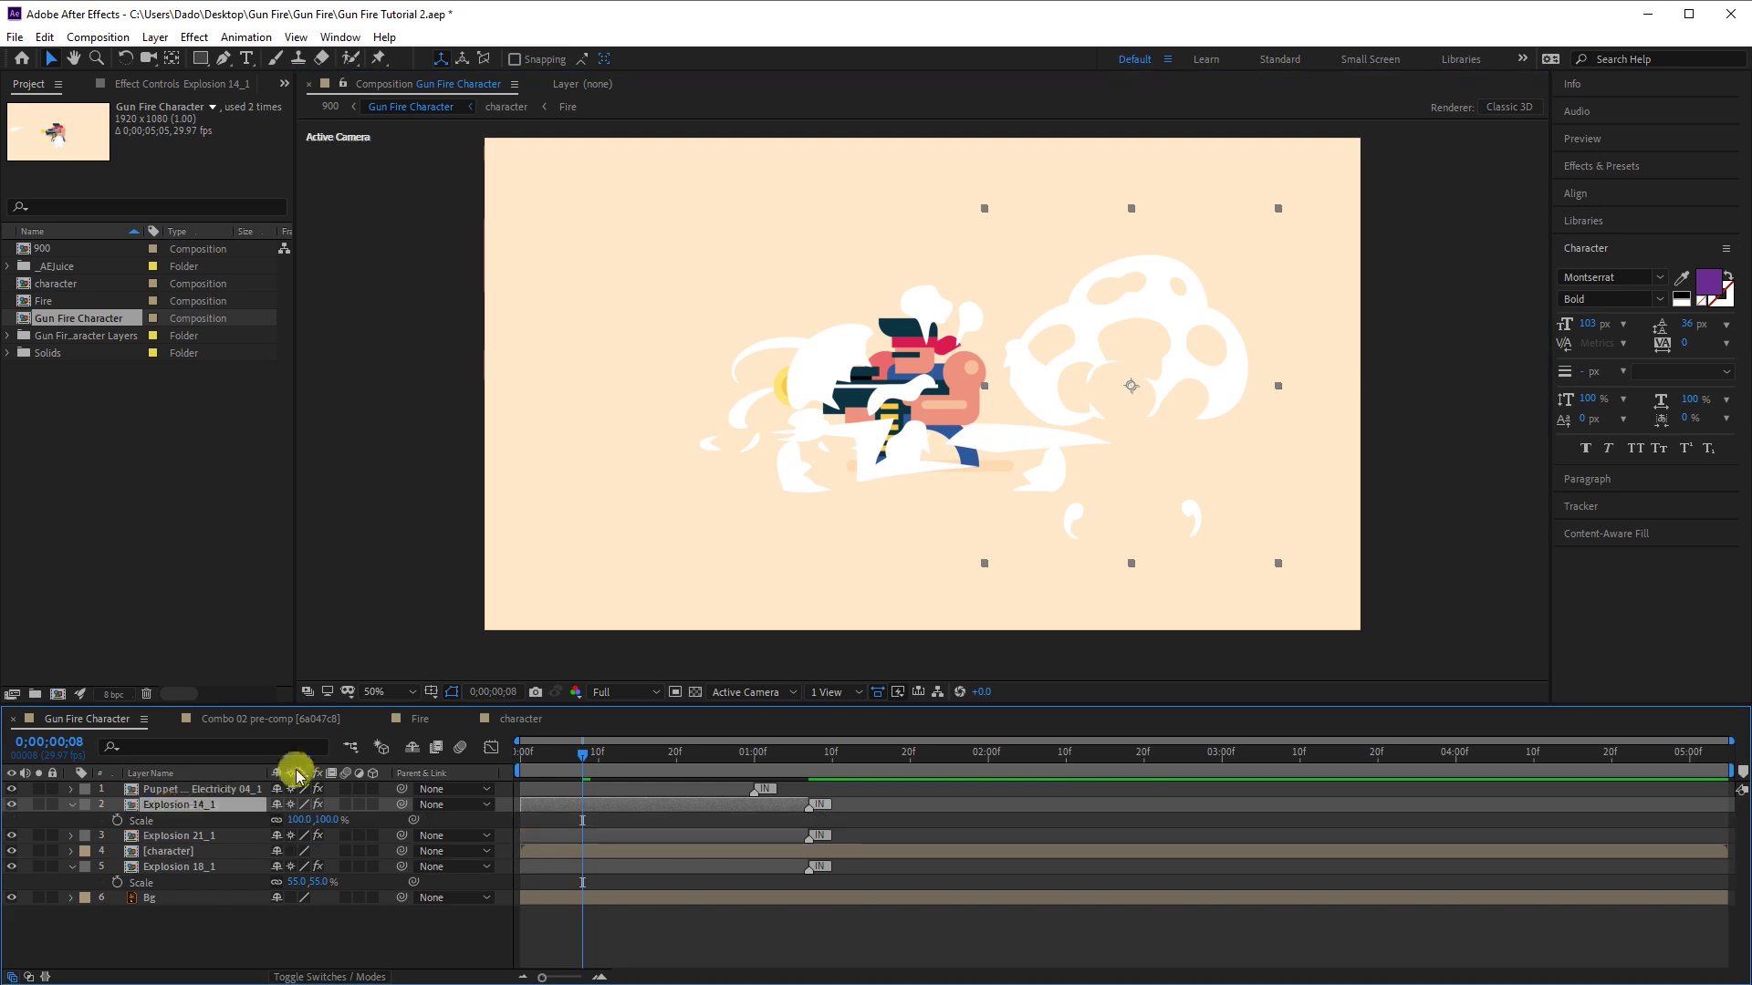
{"action": "left_click_drag", "start_coordinate": [296, 818], "coordinate": [274, 820]}
{"action": "left_click_drag", "start_coordinate": [1130, 386], "coordinate": [1185, 405]}
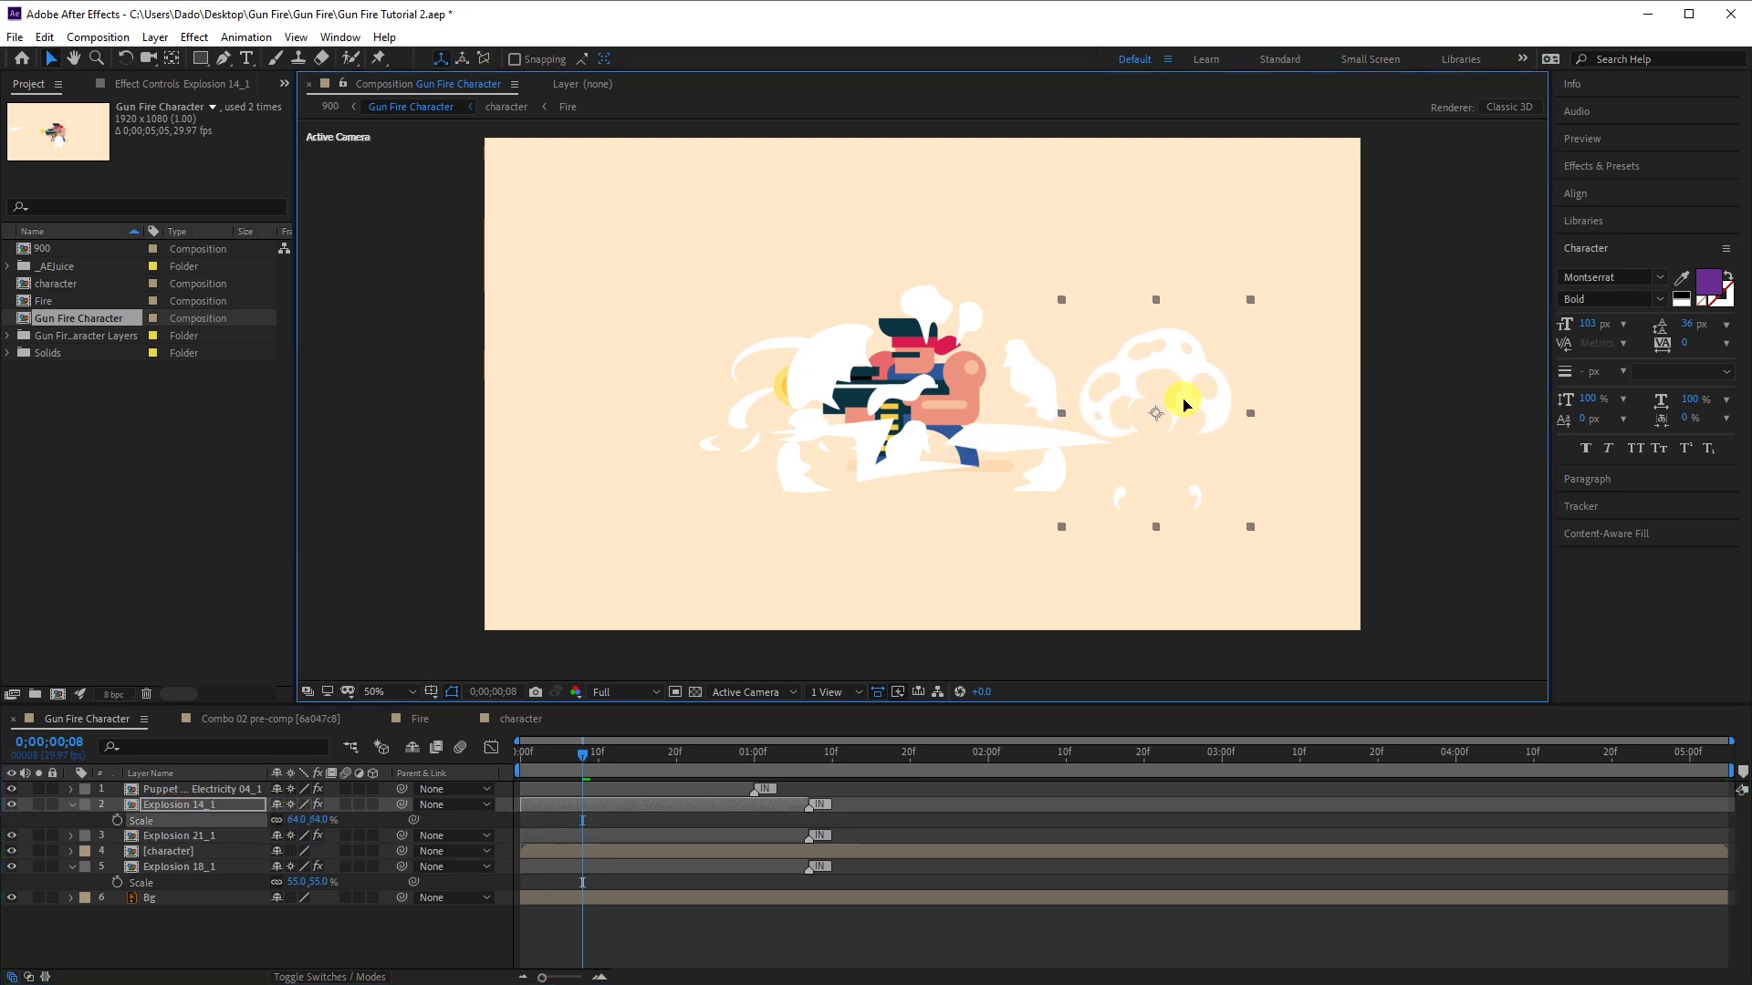
Shrink Explosion 21_1 and move it below the character layer
{"action": "left_click", "coordinate": [178, 835]}
{"action": "left_click", "coordinate": [73, 835]}
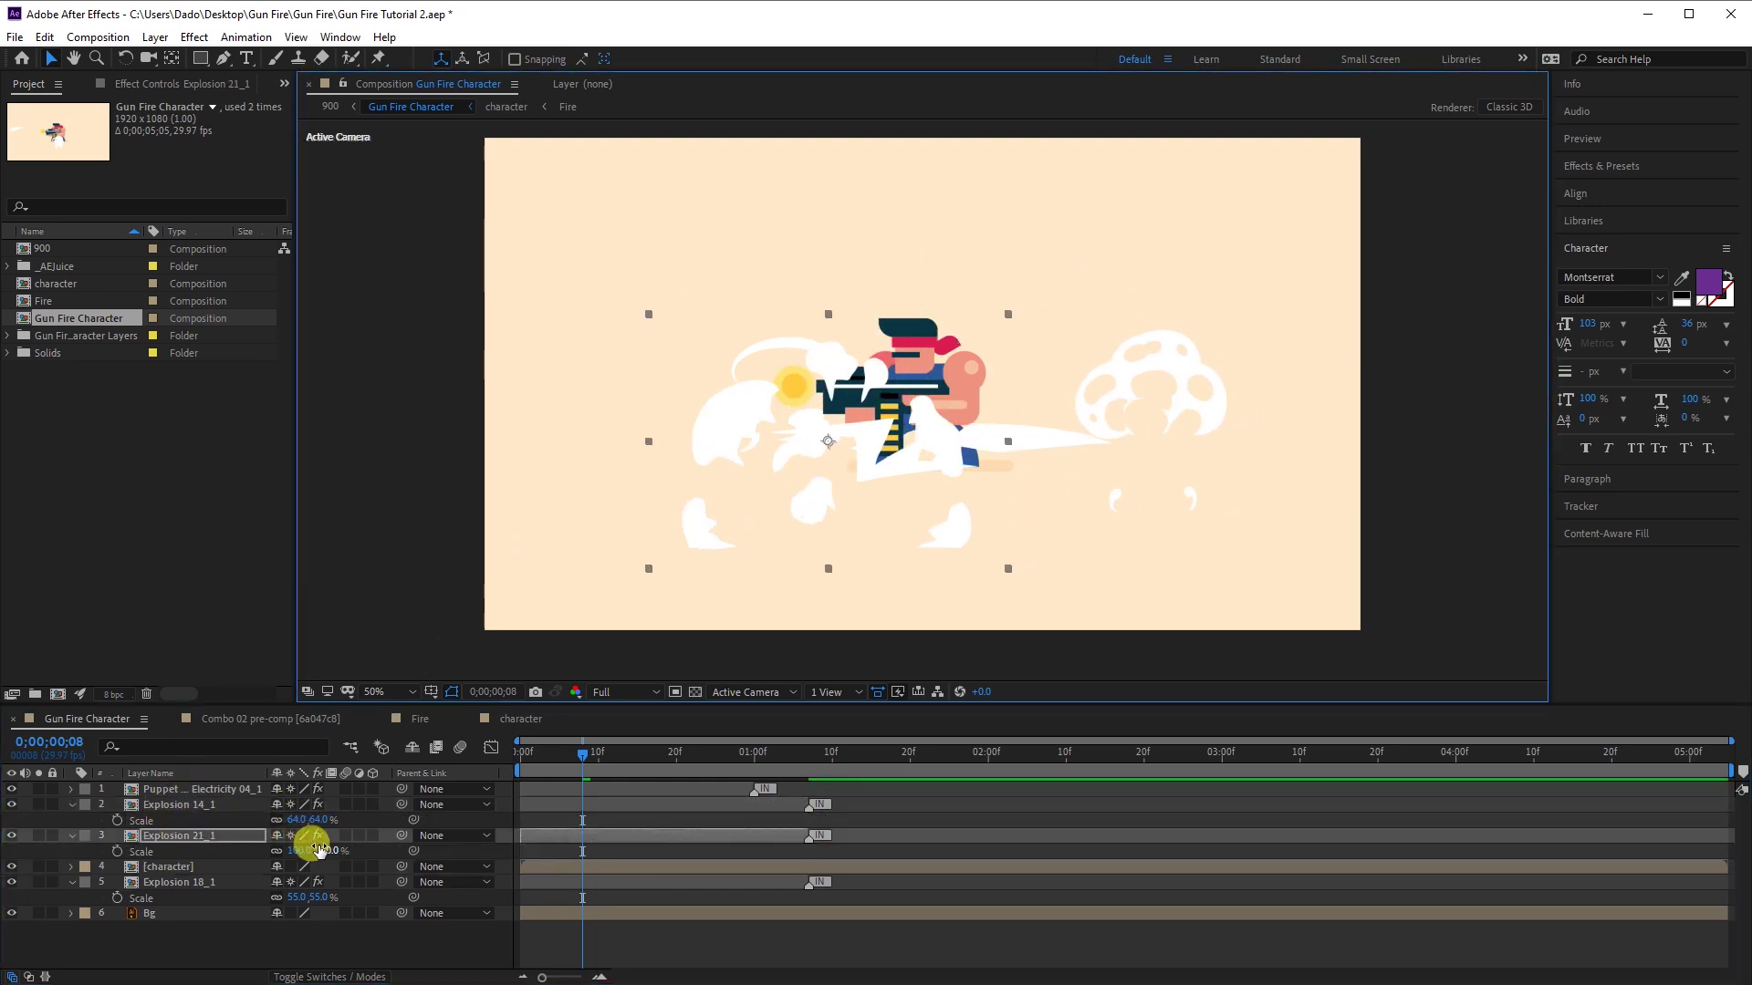
{"action": "left_click_drag", "start_coordinate": [315, 849], "coordinate": [299, 848]}
{"action": "left_click", "coordinate": [72, 805]}
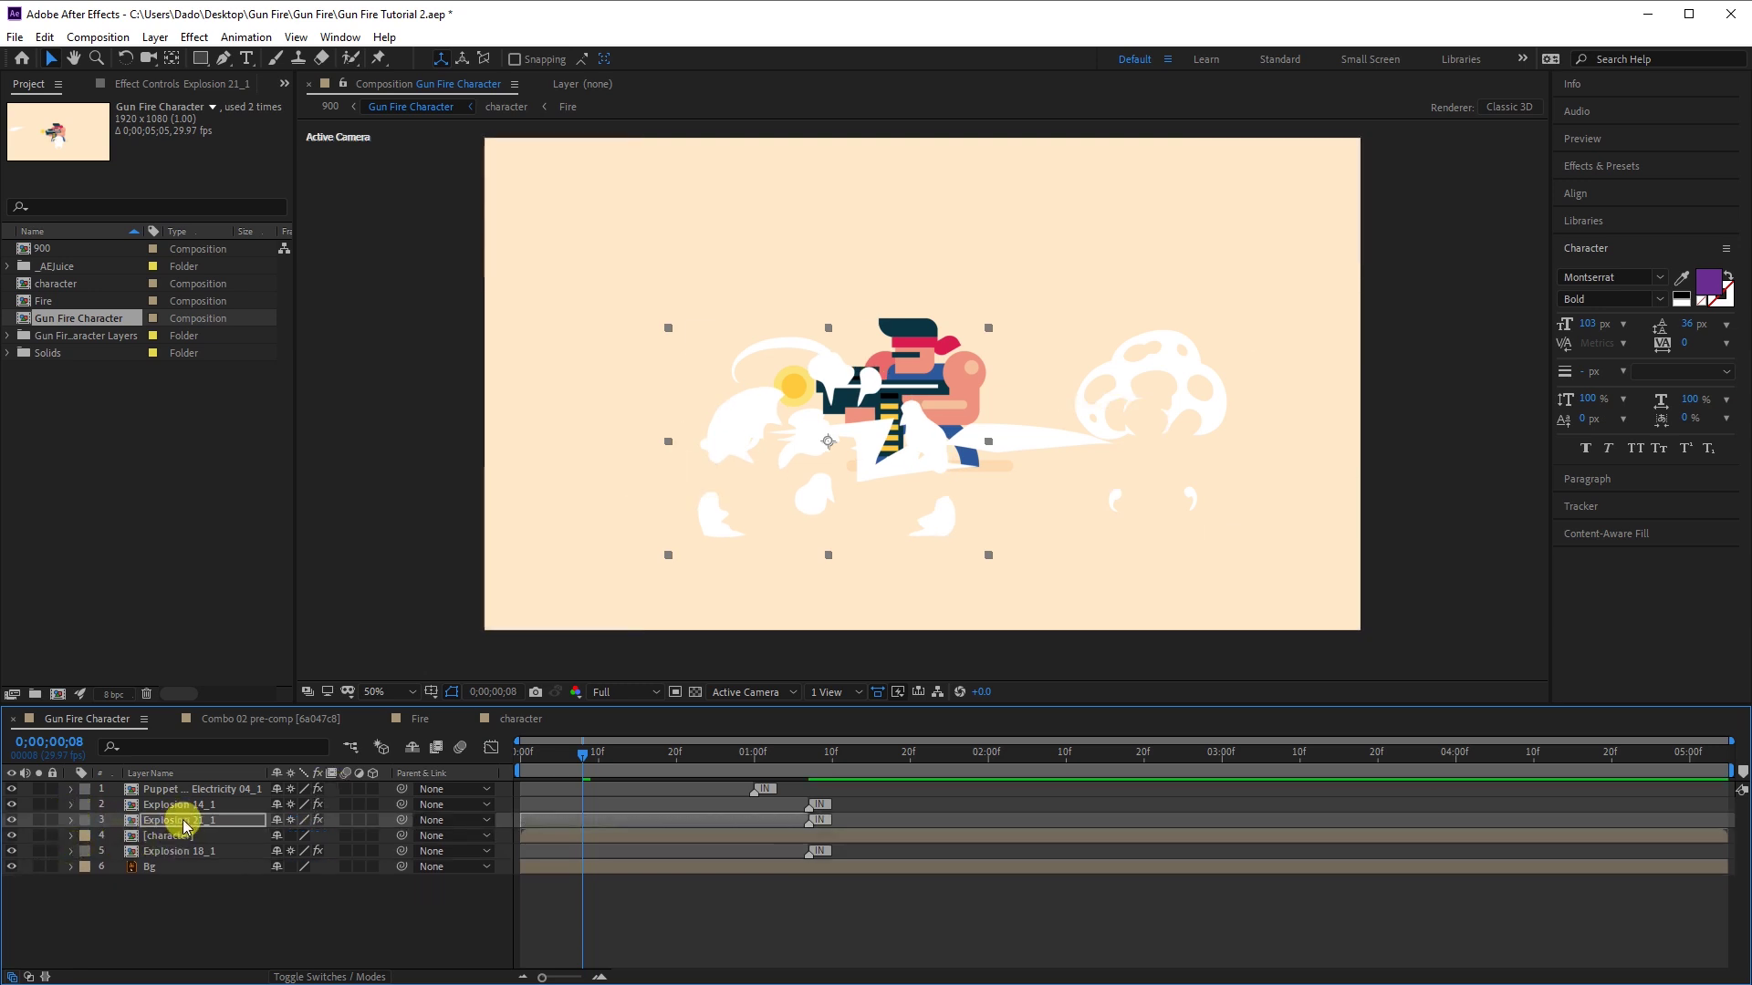
{"action": "left_click_drag", "start_coordinate": [184, 822], "coordinate": [185, 854]}
{"action": "left_click", "coordinate": [206, 804]}
{"action": "mouse_move", "coordinate": [578, 749]}
{"action": "left_mouse_down"}
{"action": "mouse_move", "coordinate": [523, 748]}
{"action": "mouse_move", "coordinate": [702, 774]}
{"action": "mouse_move", "coordinate": [522, 758]}
{"action": "left_mouse_up"}
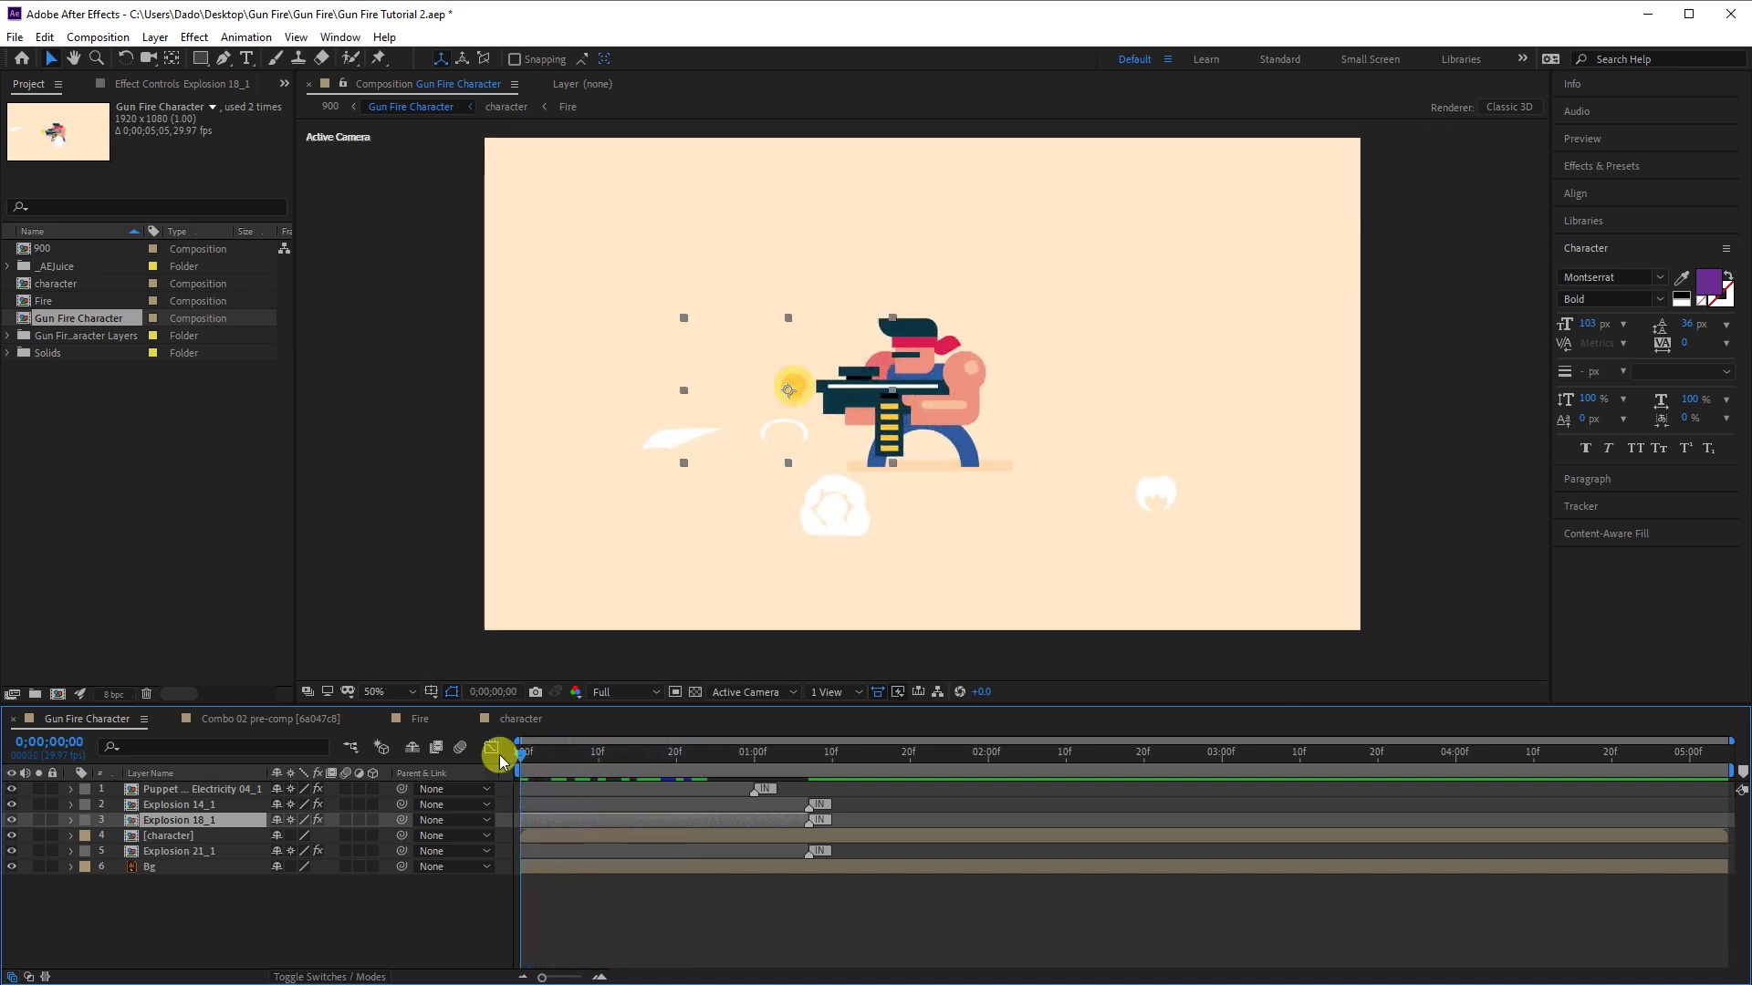
Delay the electricity and Explosion 18_1 bars, and Explosion 21_1 to about three seconds
{"action": "key", "text": "space"}
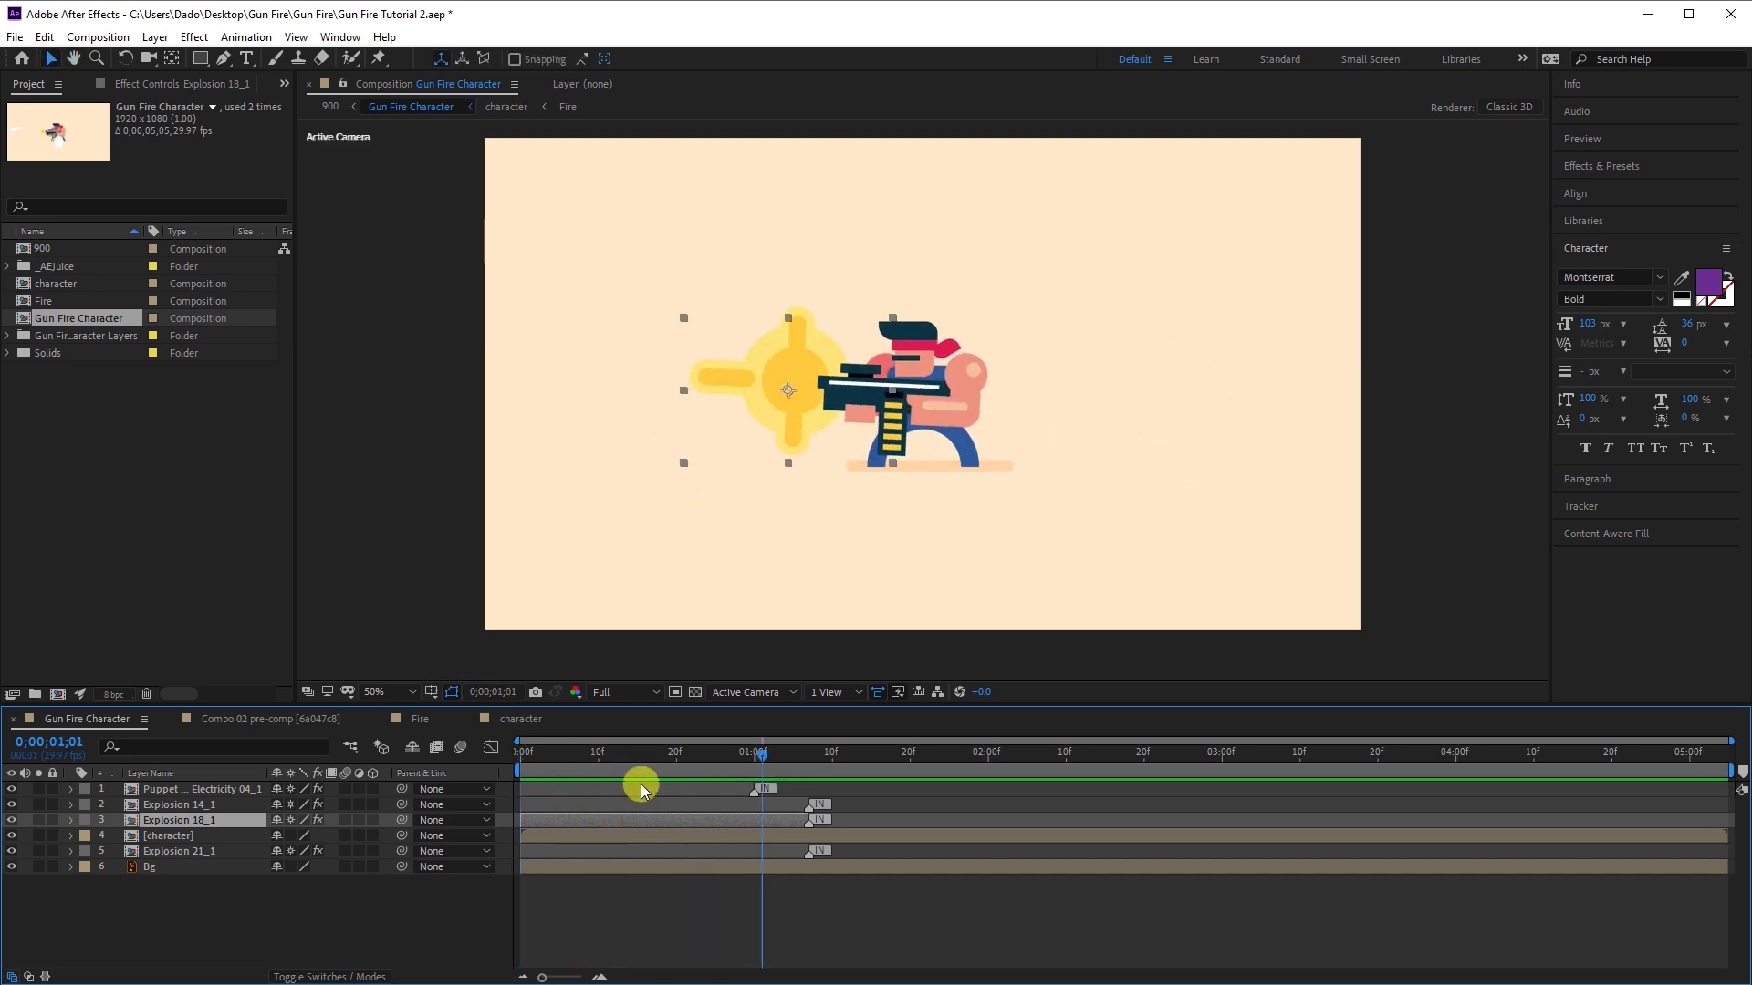
{"action": "left_click", "coordinate": [647, 791]}
{"action": "left_click_drag", "start_coordinate": [647, 794], "coordinate": [1177, 821]}
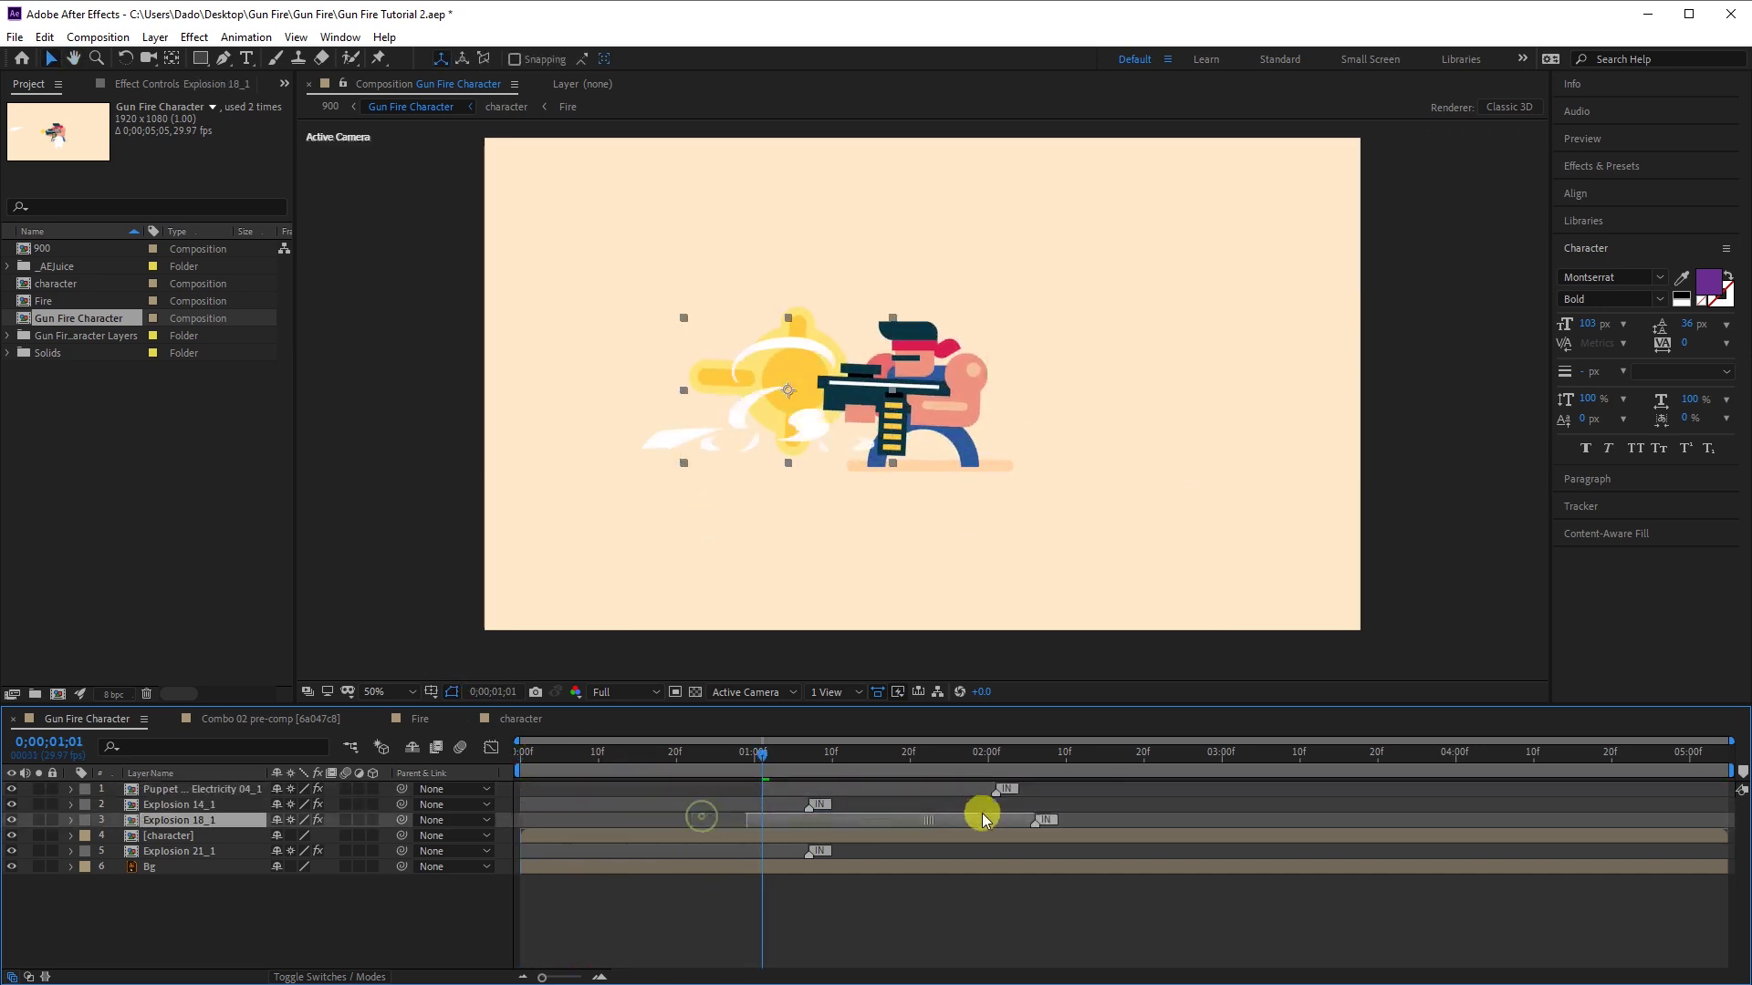
{"action": "left_click_drag", "start_coordinate": [814, 855], "coordinate": [1370, 856]}
{"action": "left_click_drag", "start_coordinate": [764, 753], "coordinate": [524, 754]}
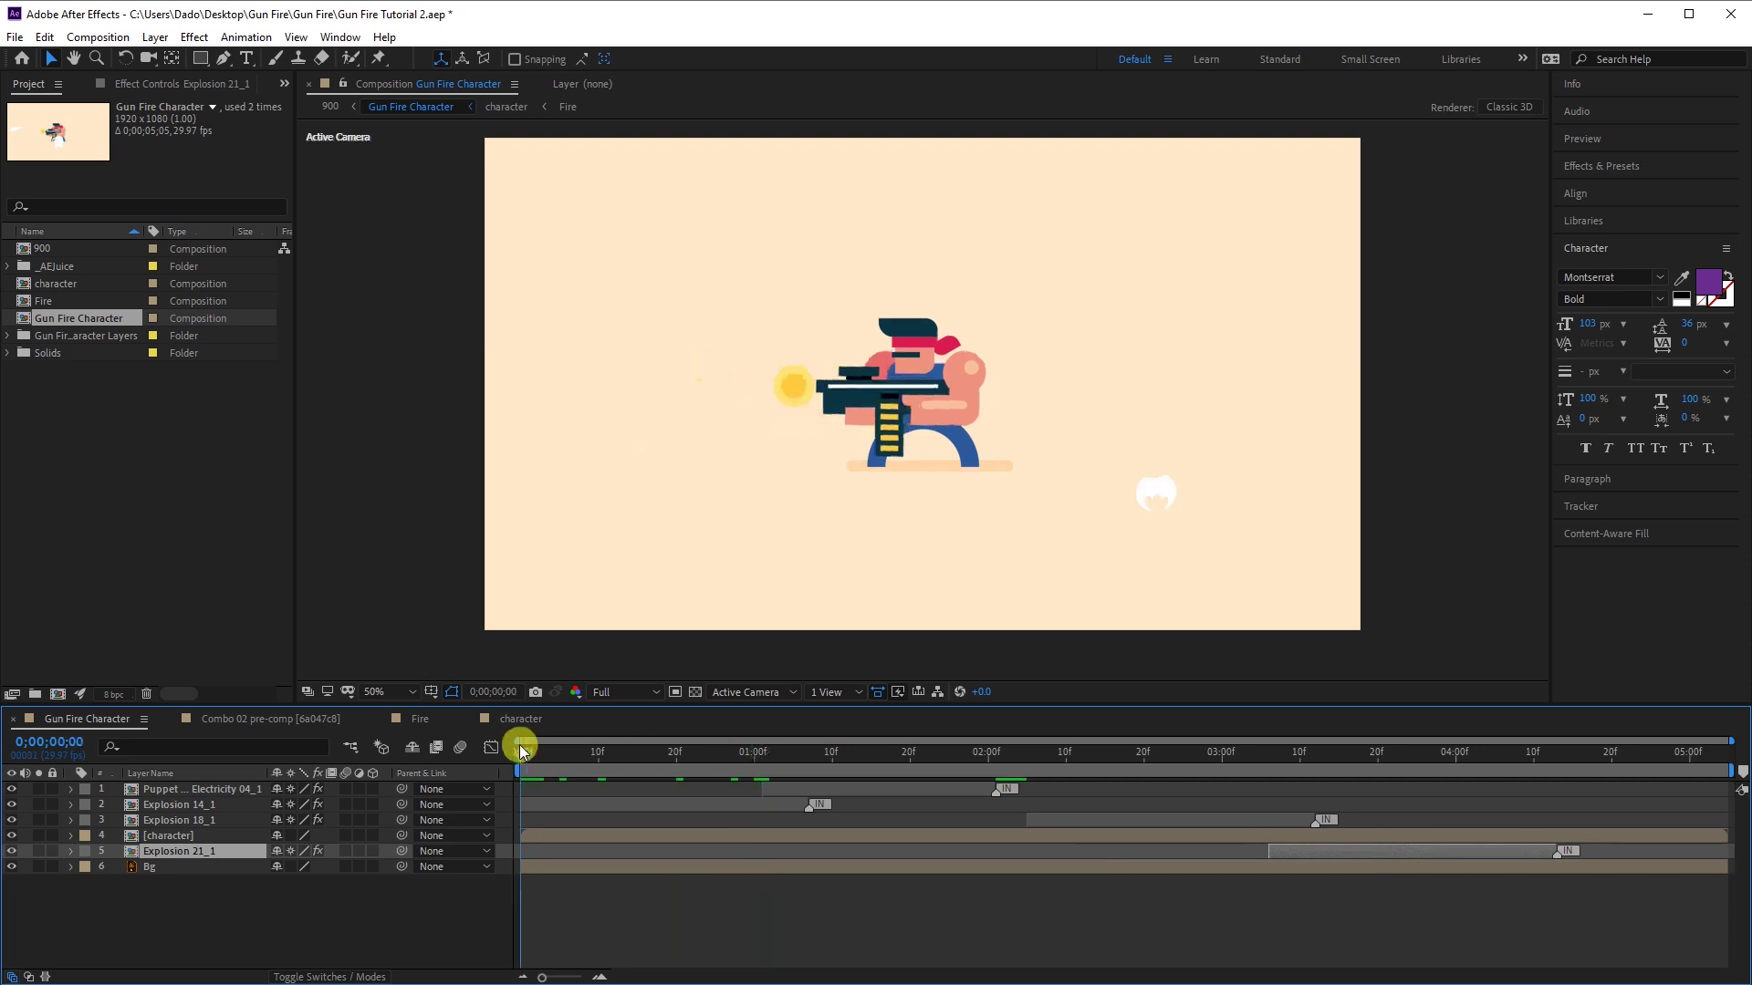
Preview the retimed animation, checking the explosions at several frames
{"action": "key", "text": "space"}
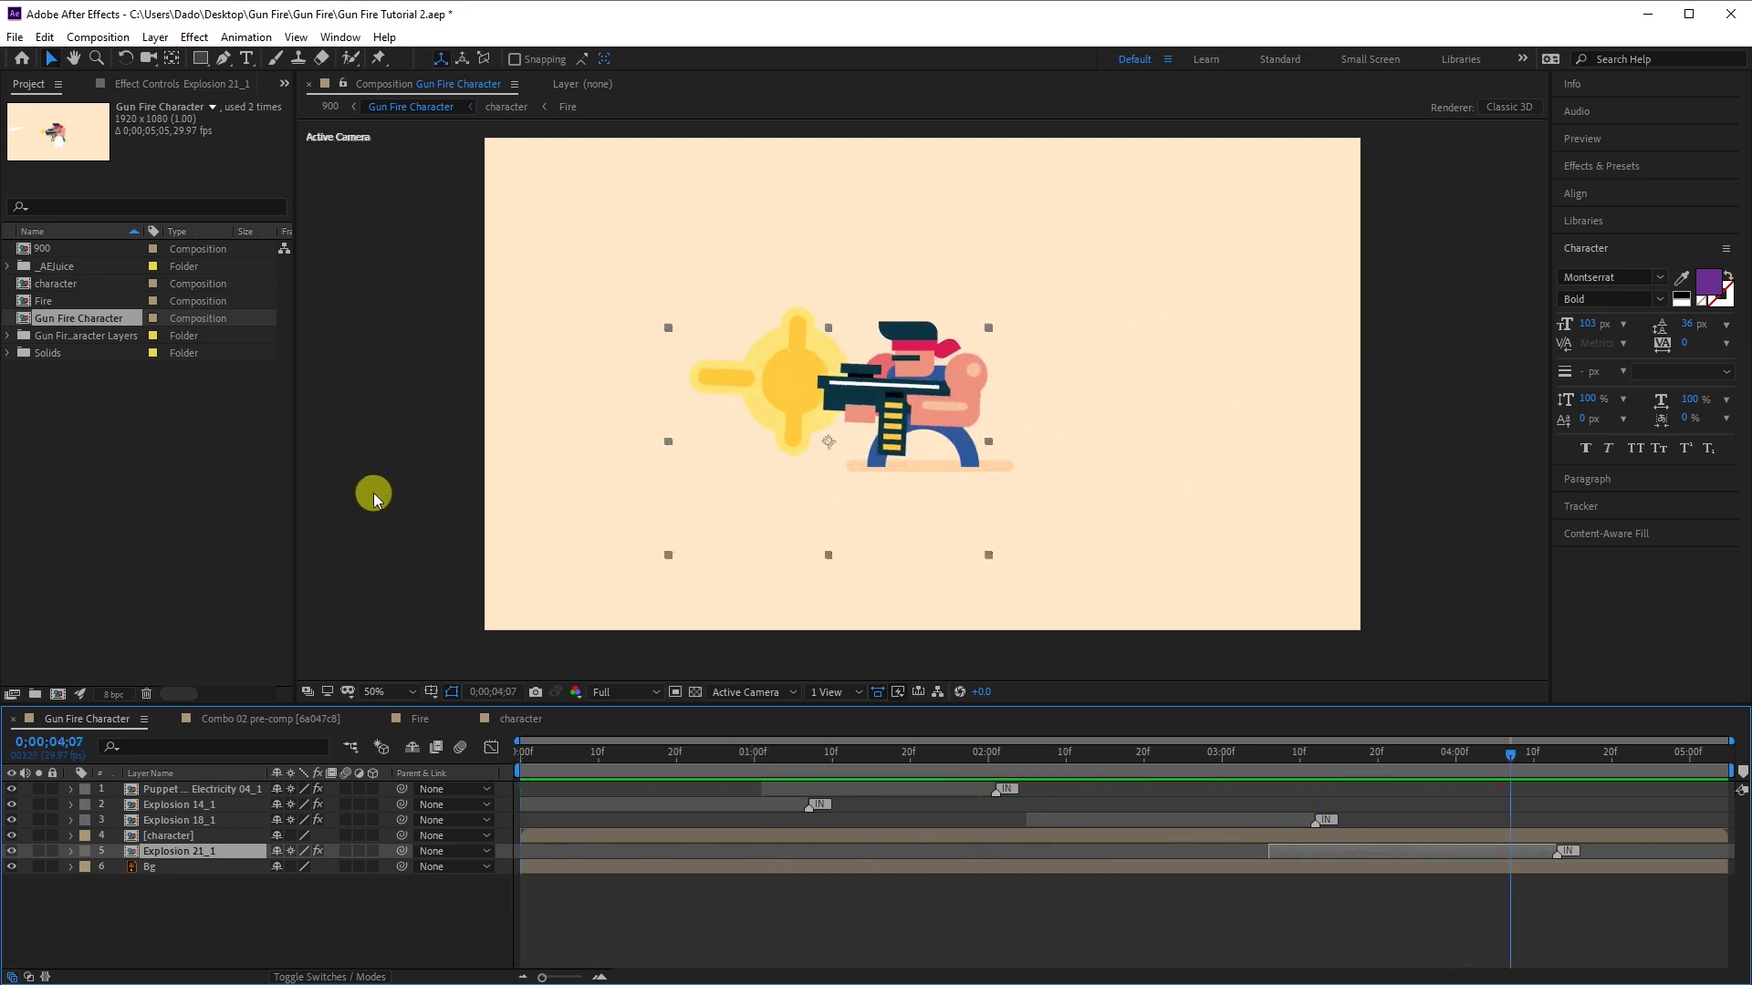
{"action": "left_click", "coordinate": [1315, 752]}
{"action": "left_click", "coordinate": [999, 427]}
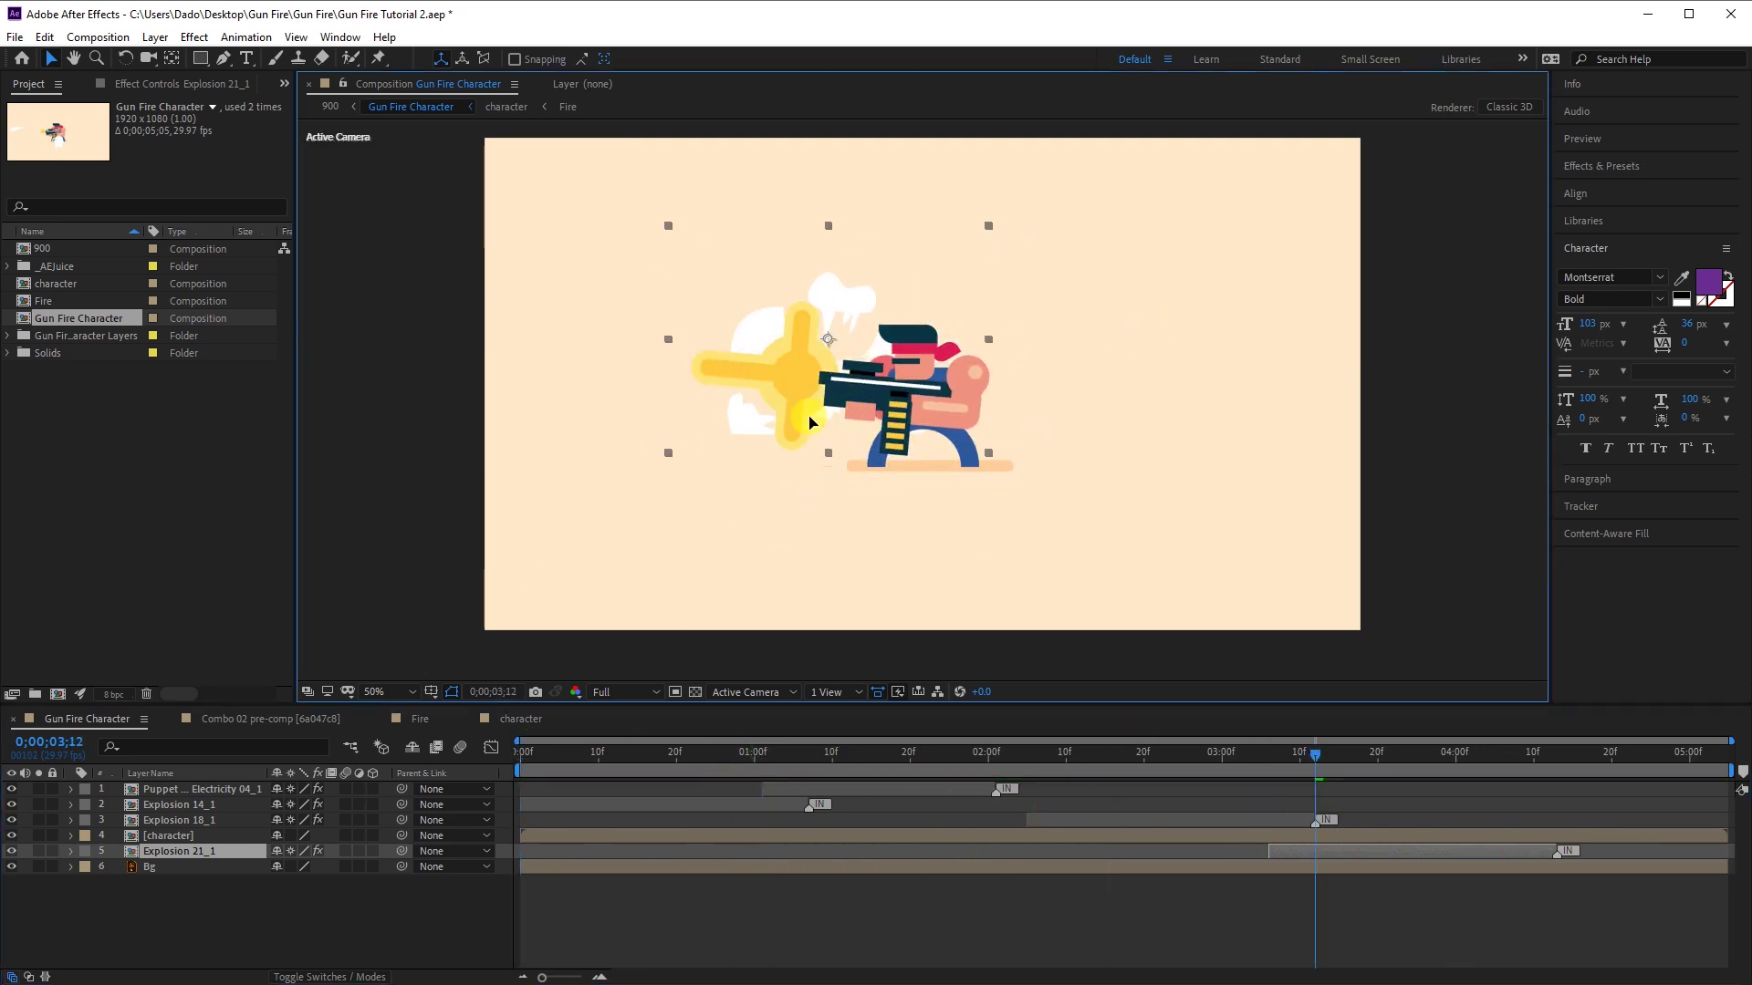
{"action": "left_click_drag", "start_coordinate": [1315, 753], "coordinate": [524, 753]}
{"action": "left_click", "coordinate": [1081, 819]}
{"action": "left_click", "coordinate": [1013, 520]}
{"action": "left_click", "coordinate": [1122, 415]}
{"action": "key", "text": "space"}
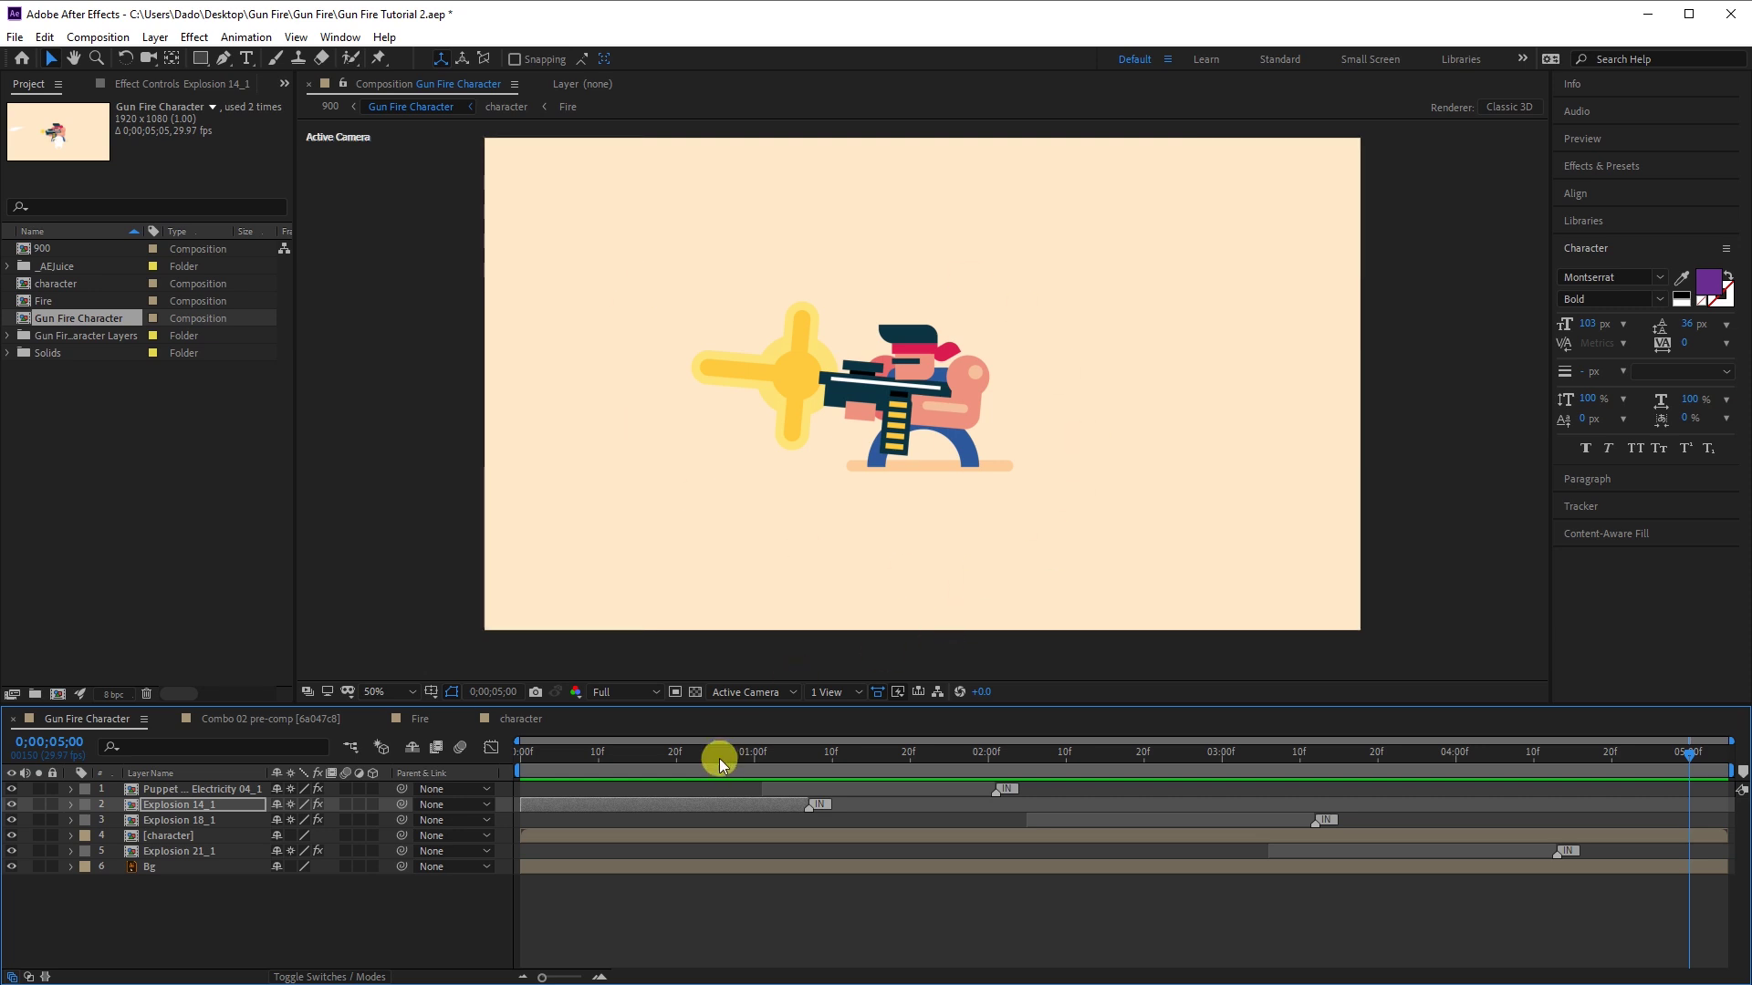
Set the Puppet Path Electricity Fill effect colour to orange FF6821
{"action": "left_click_drag", "start_coordinate": [719, 755], "coordinate": [869, 754]}
{"action": "left_click", "coordinate": [874, 788]}
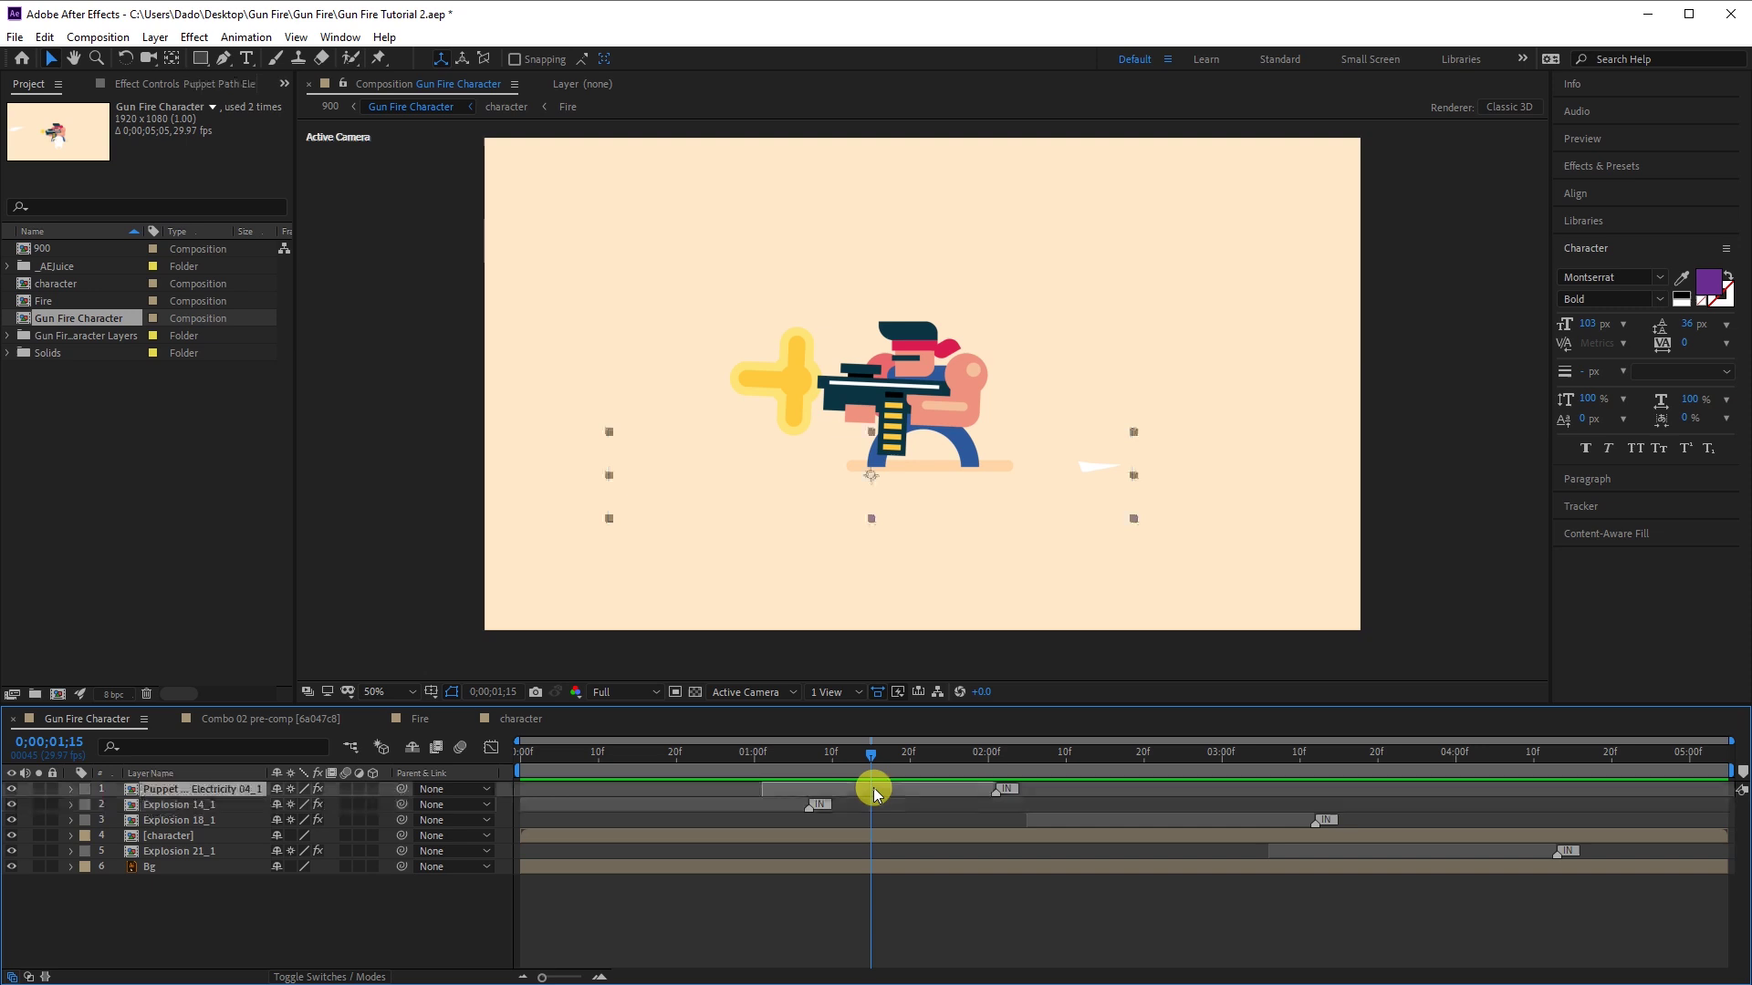
{"action": "left_click", "coordinate": [71, 791]}
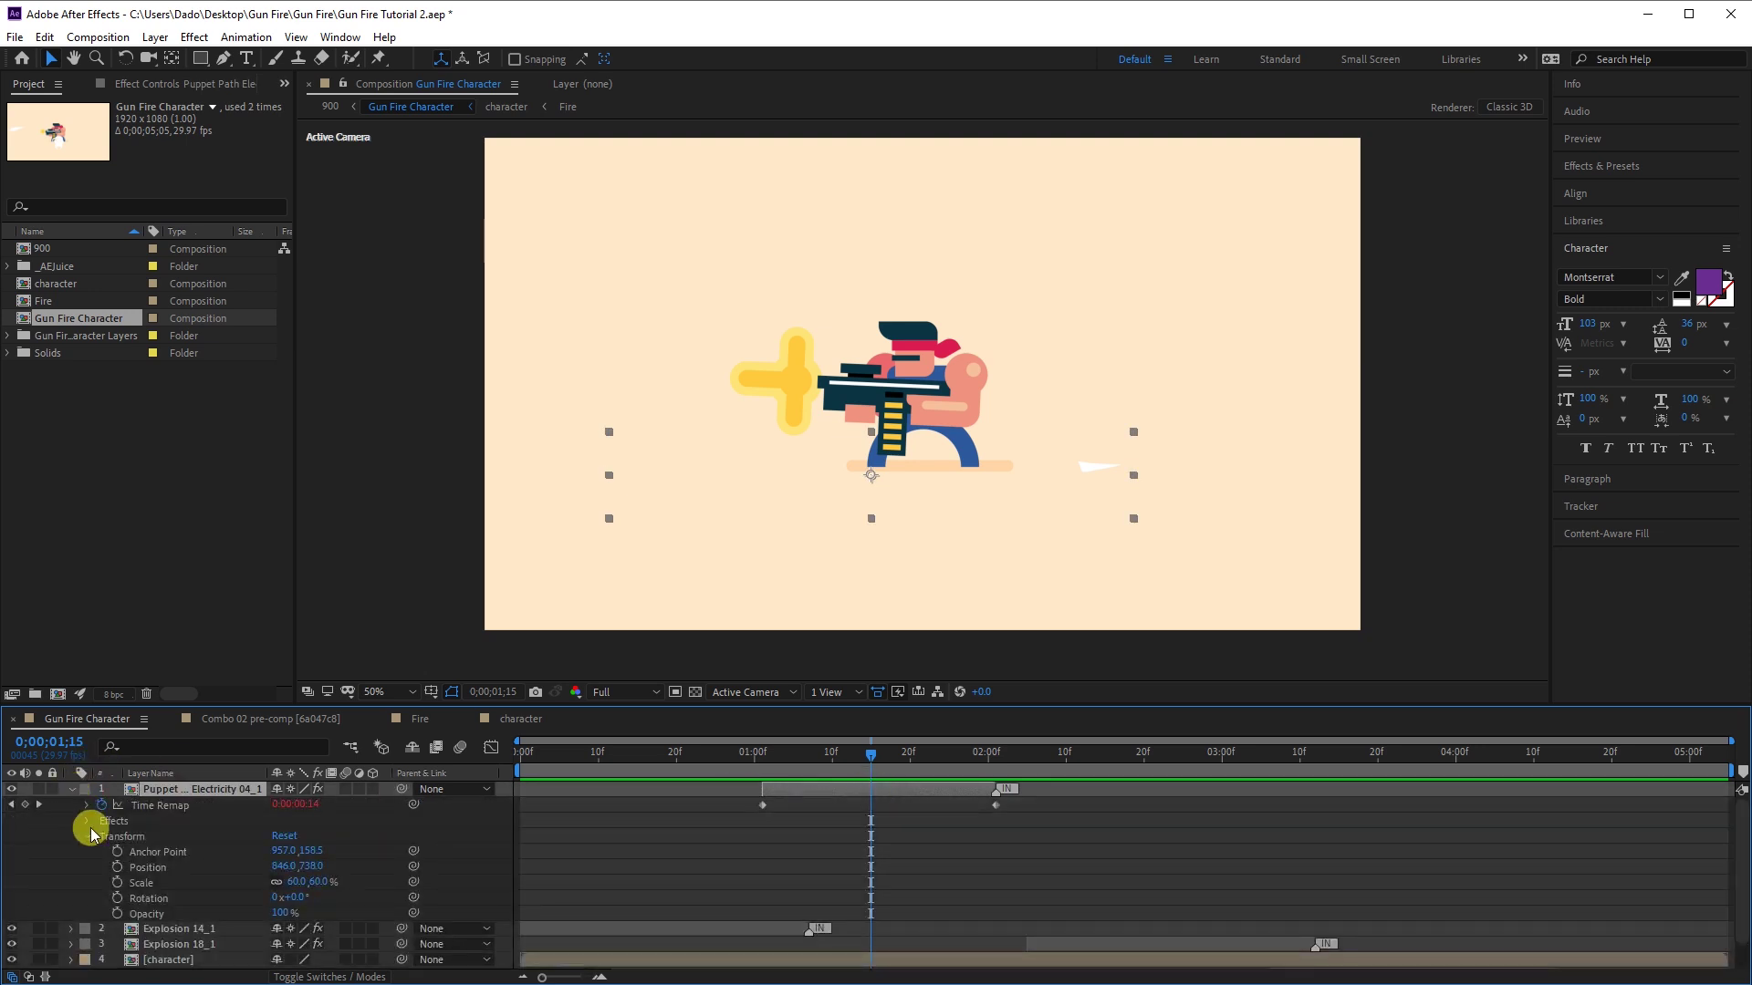
{"action": "left_click", "coordinate": [87, 837]}
{"action": "left_click", "coordinate": [85, 822]}
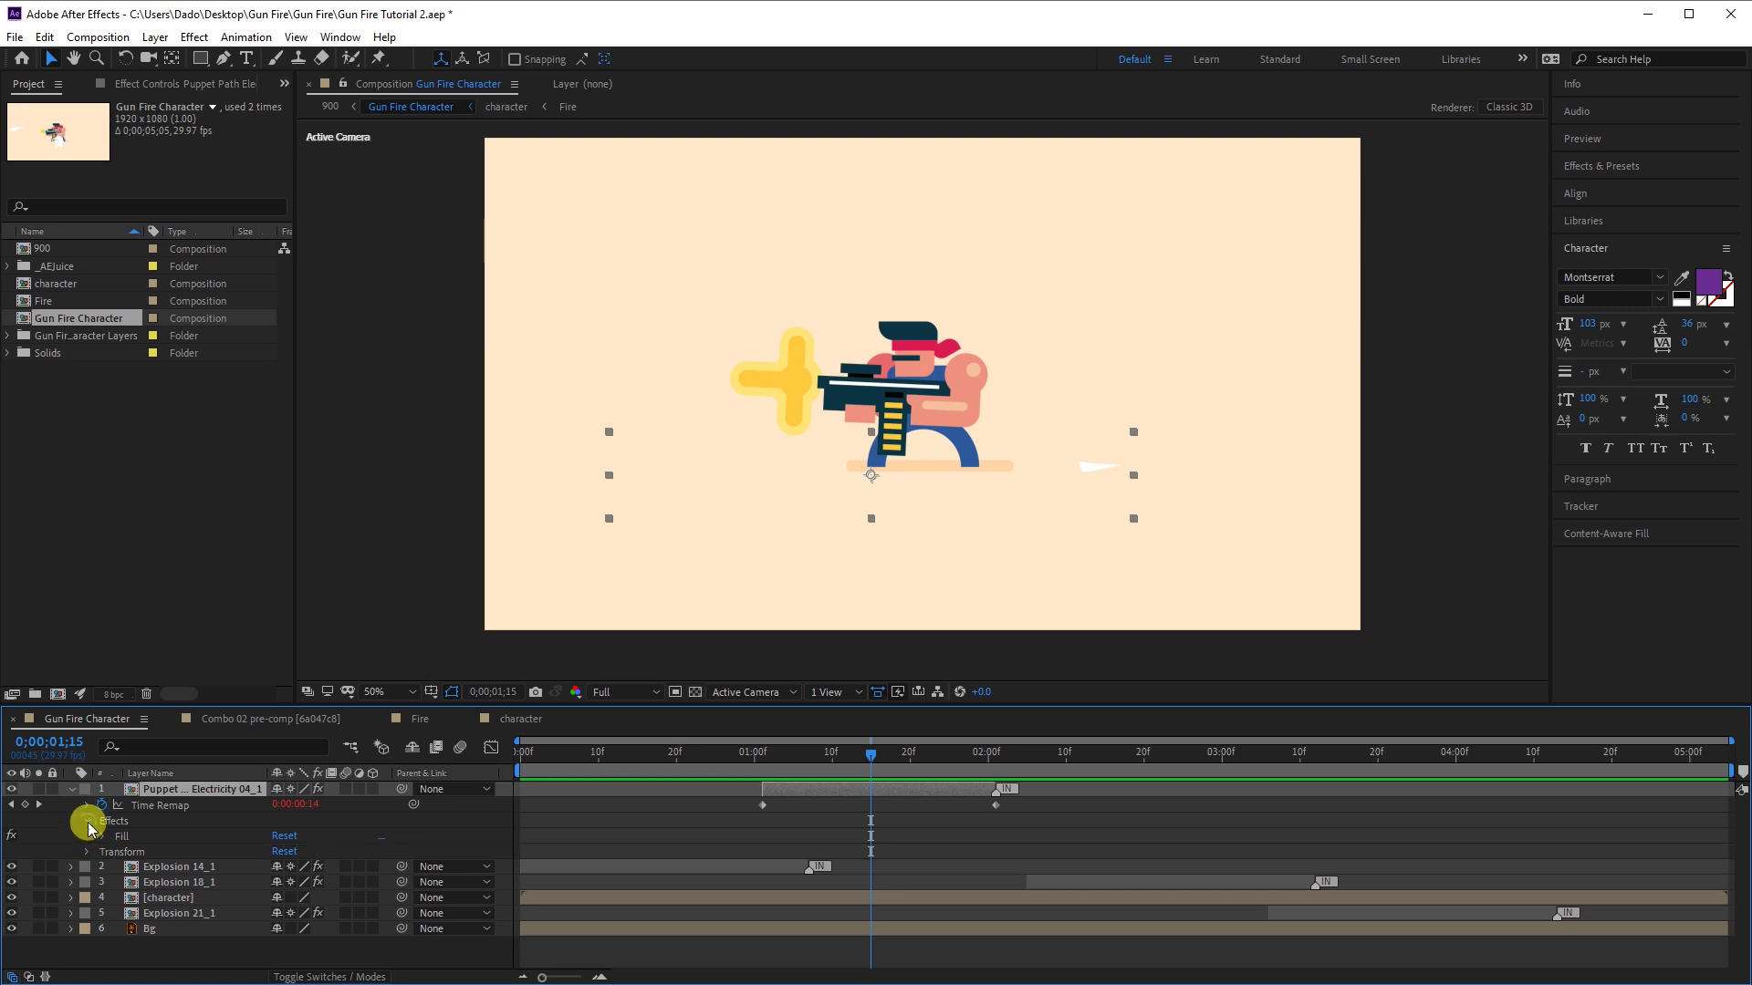
{"action": "left_click", "coordinate": [103, 843]}
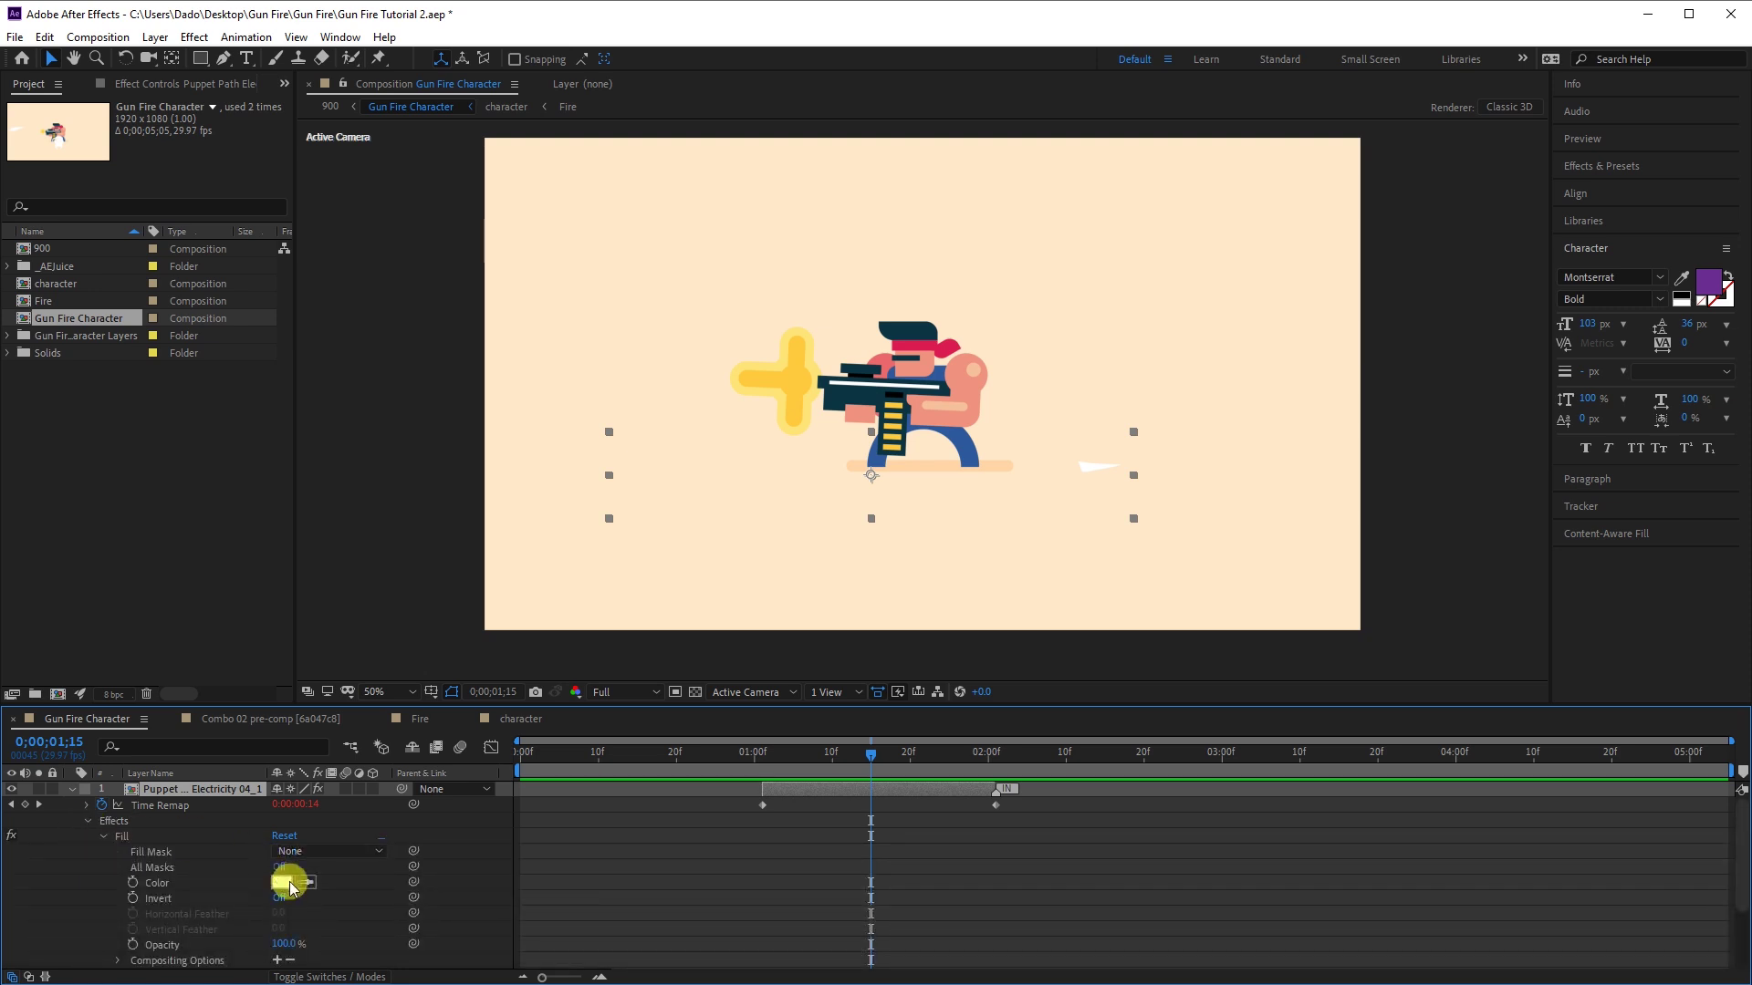
{"action": "left_click", "coordinate": [283, 883]}
{"action": "left_click", "coordinate": [542, 192]}
{"action": "left_click", "coordinate": [490, 292]}
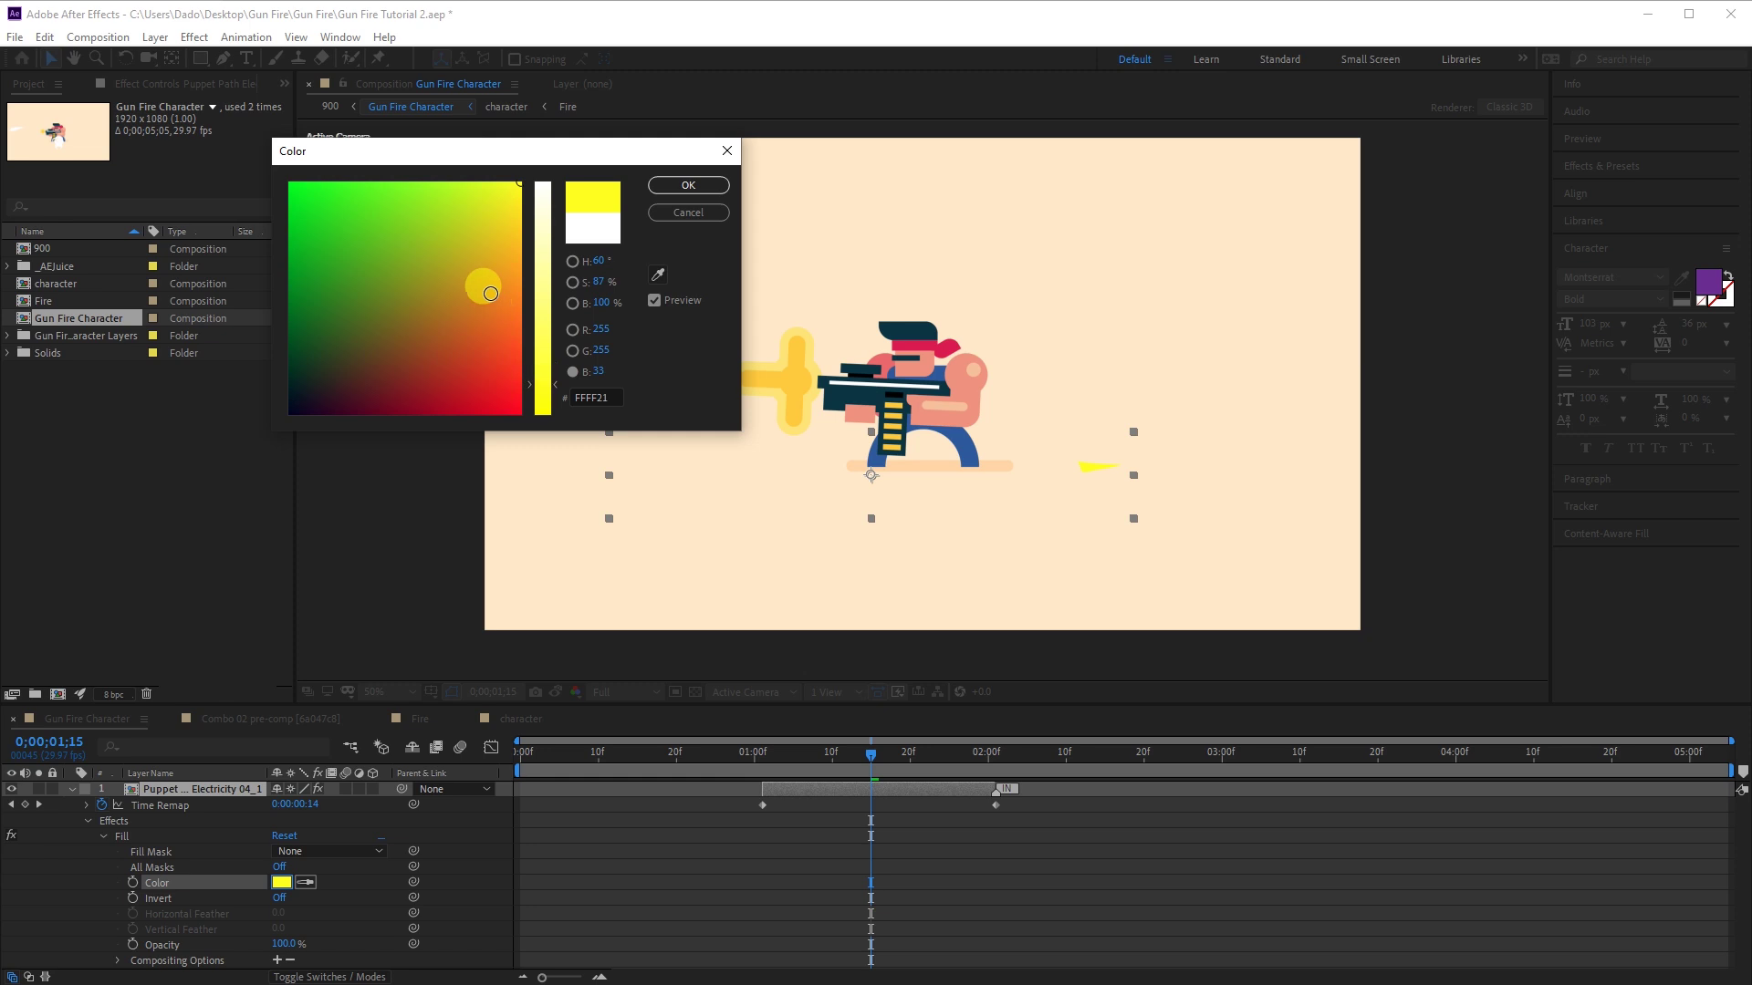
{"action": "left_click", "coordinate": [544, 317]}
{"action": "left_click", "coordinate": [688, 185]}
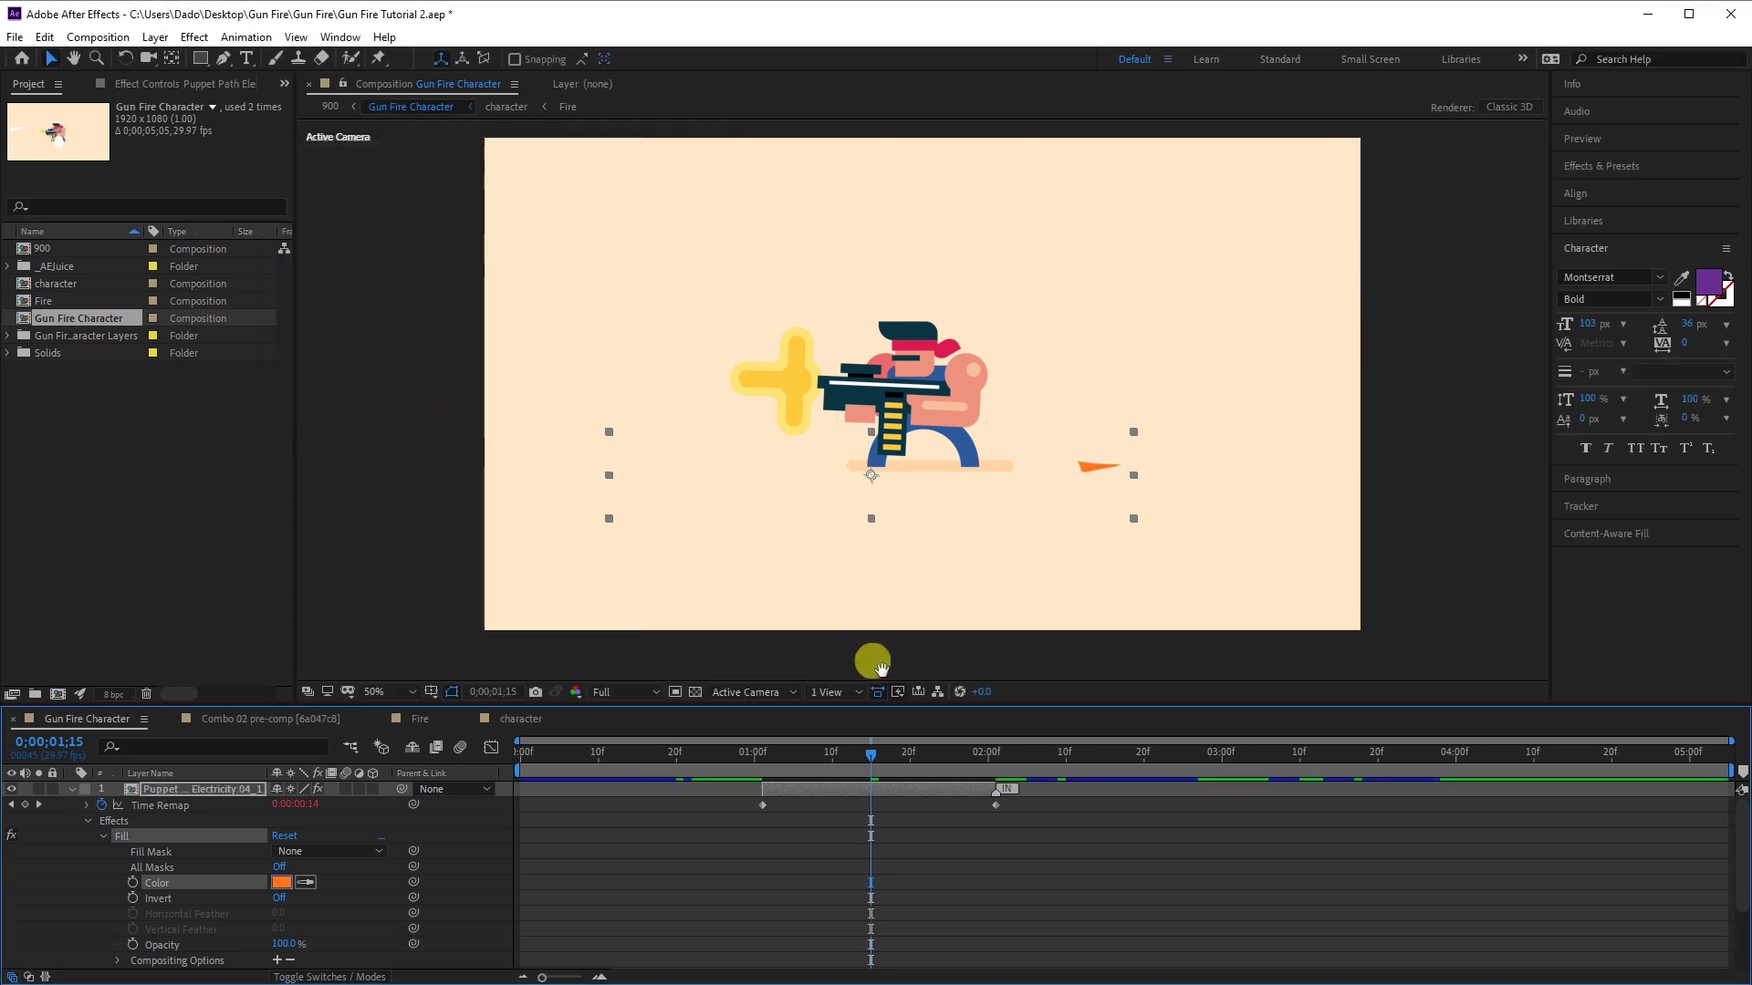
{"action": "mouse_move", "coordinate": [871, 753]}
{"action": "left_mouse_down"}
{"action": "mouse_move", "coordinate": [706, 757]}
{"action": "mouse_move", "coordinate": [1104, 752]}
{"action": "left_mouse_up"}
Give Explosion 14_1's Fill effect a dark colour
{"action": "left_click", "coordinate": [72, 790]}
{"action": "left_click", "coordinate": [179, 805]}
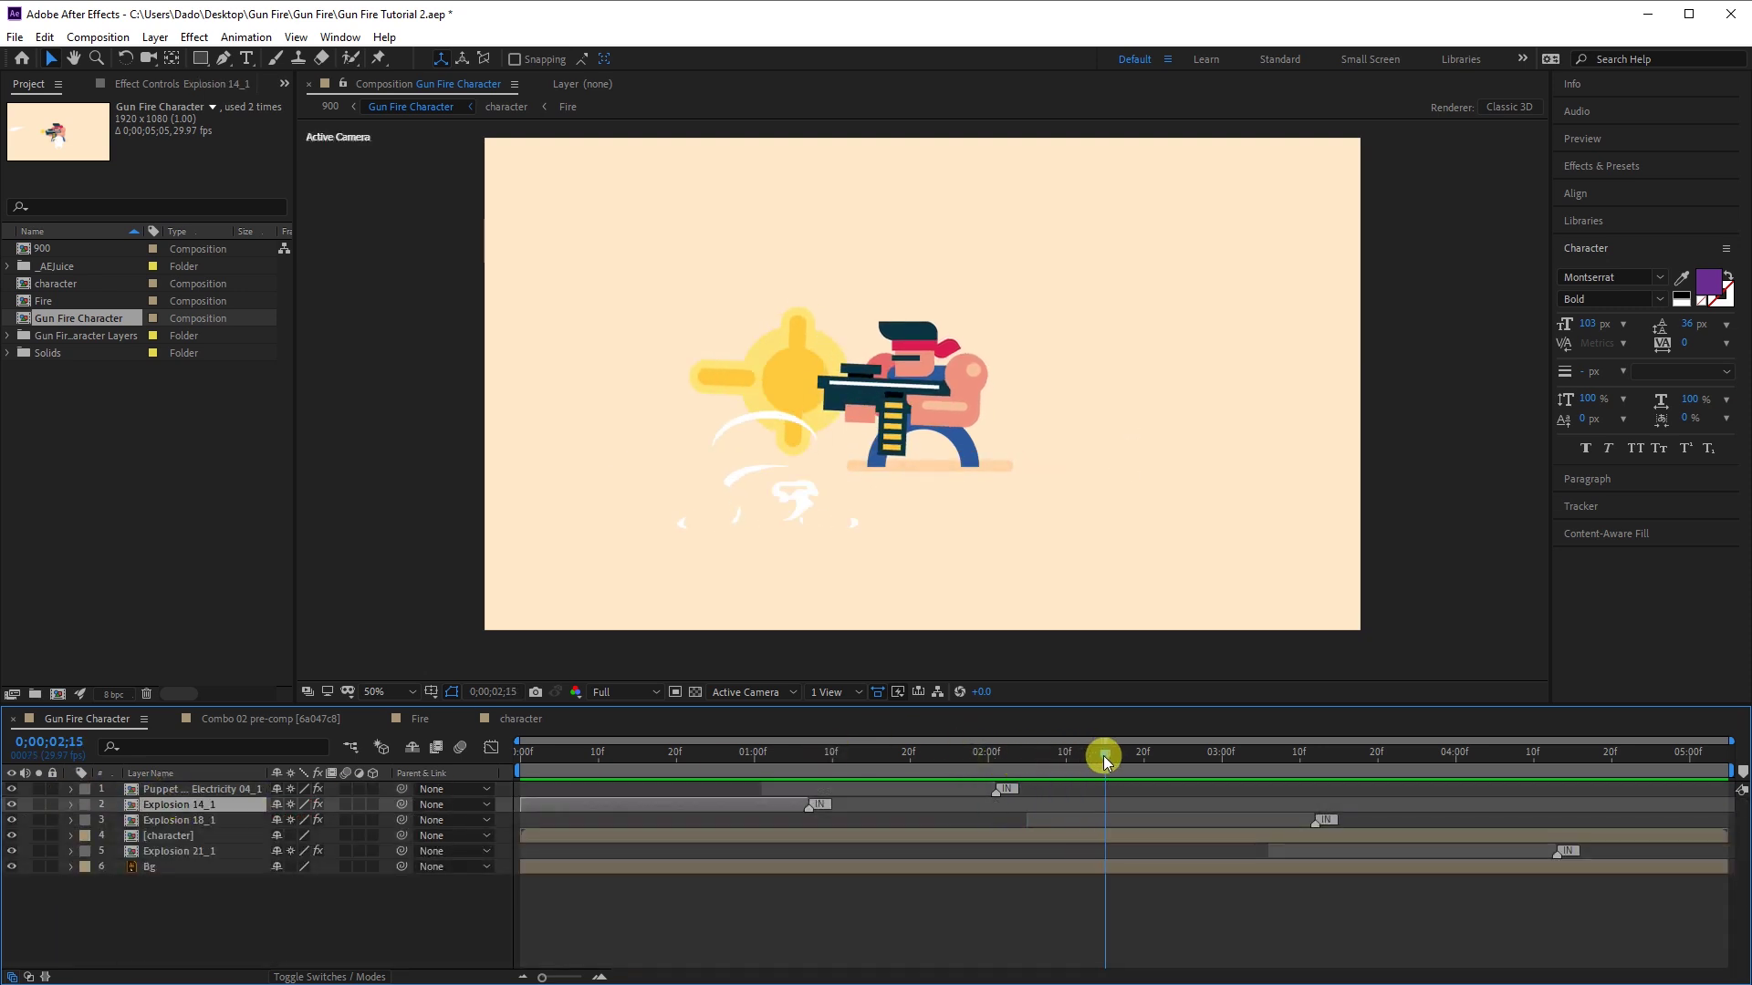
{"action": "left_click", "coordinate": [87, 805]}
{"action": "left_click", "coordinate": [104, 837]}
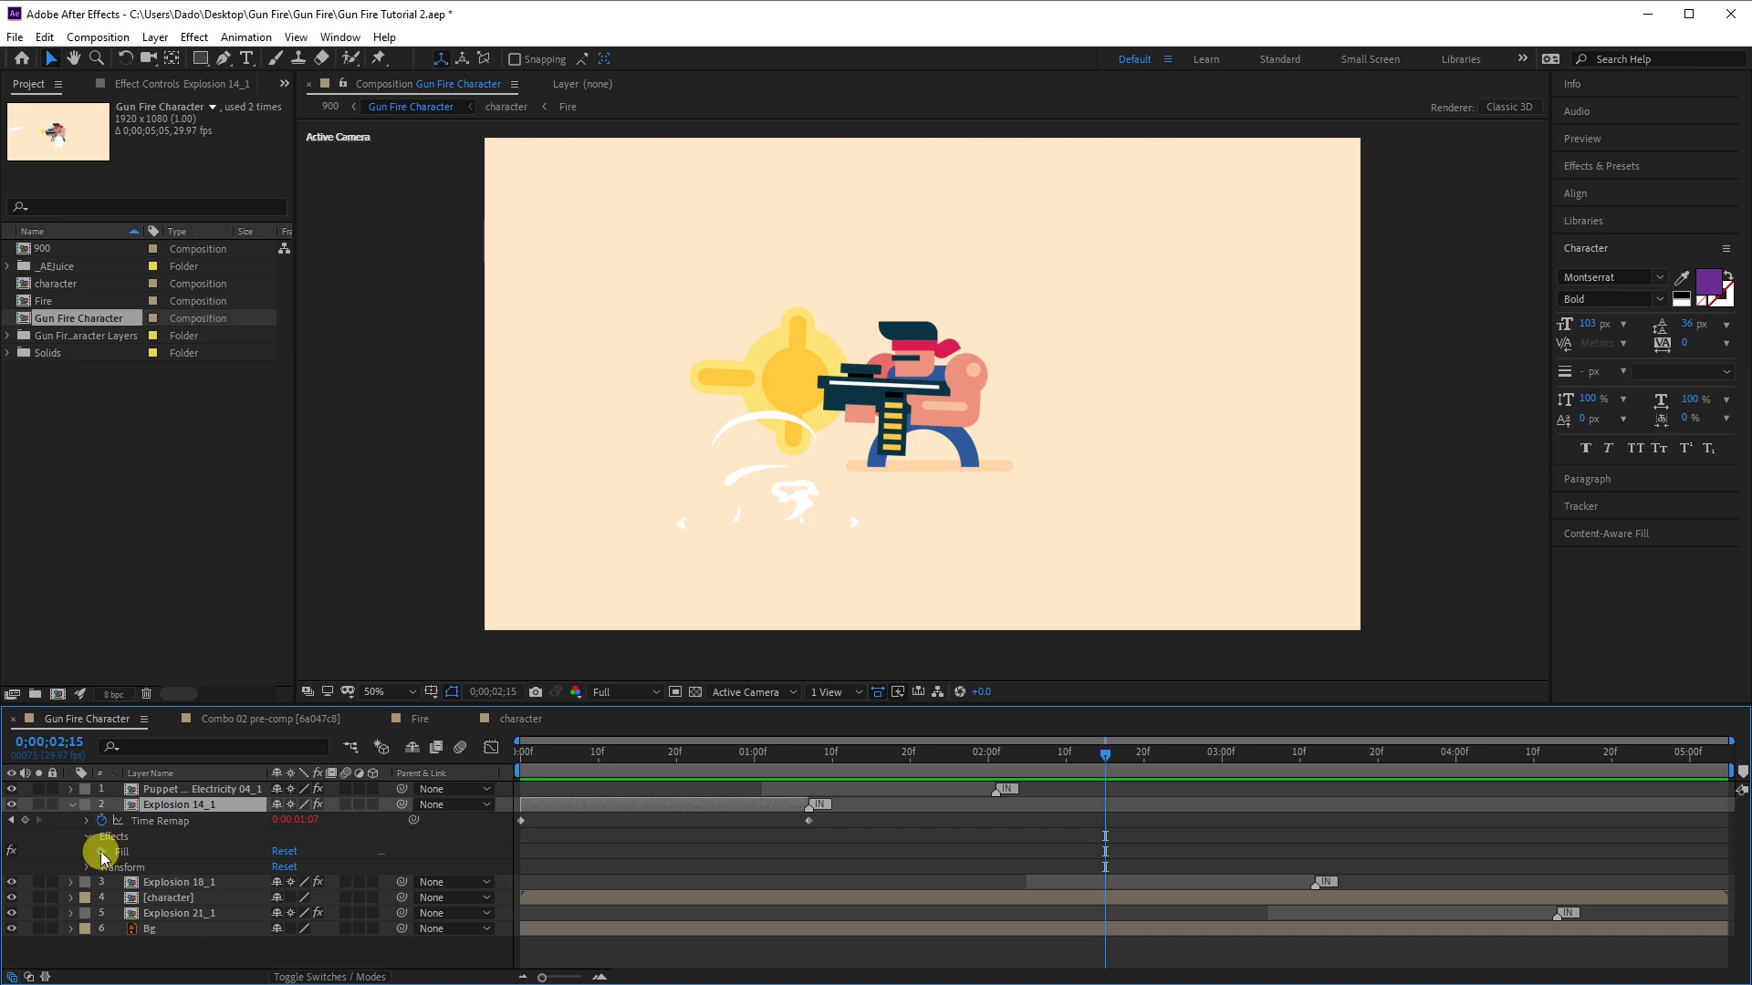
{"action": "left_click", "coordinate": [116, 852]}
{"action": "left_click", "coordinate": [281, 883]}
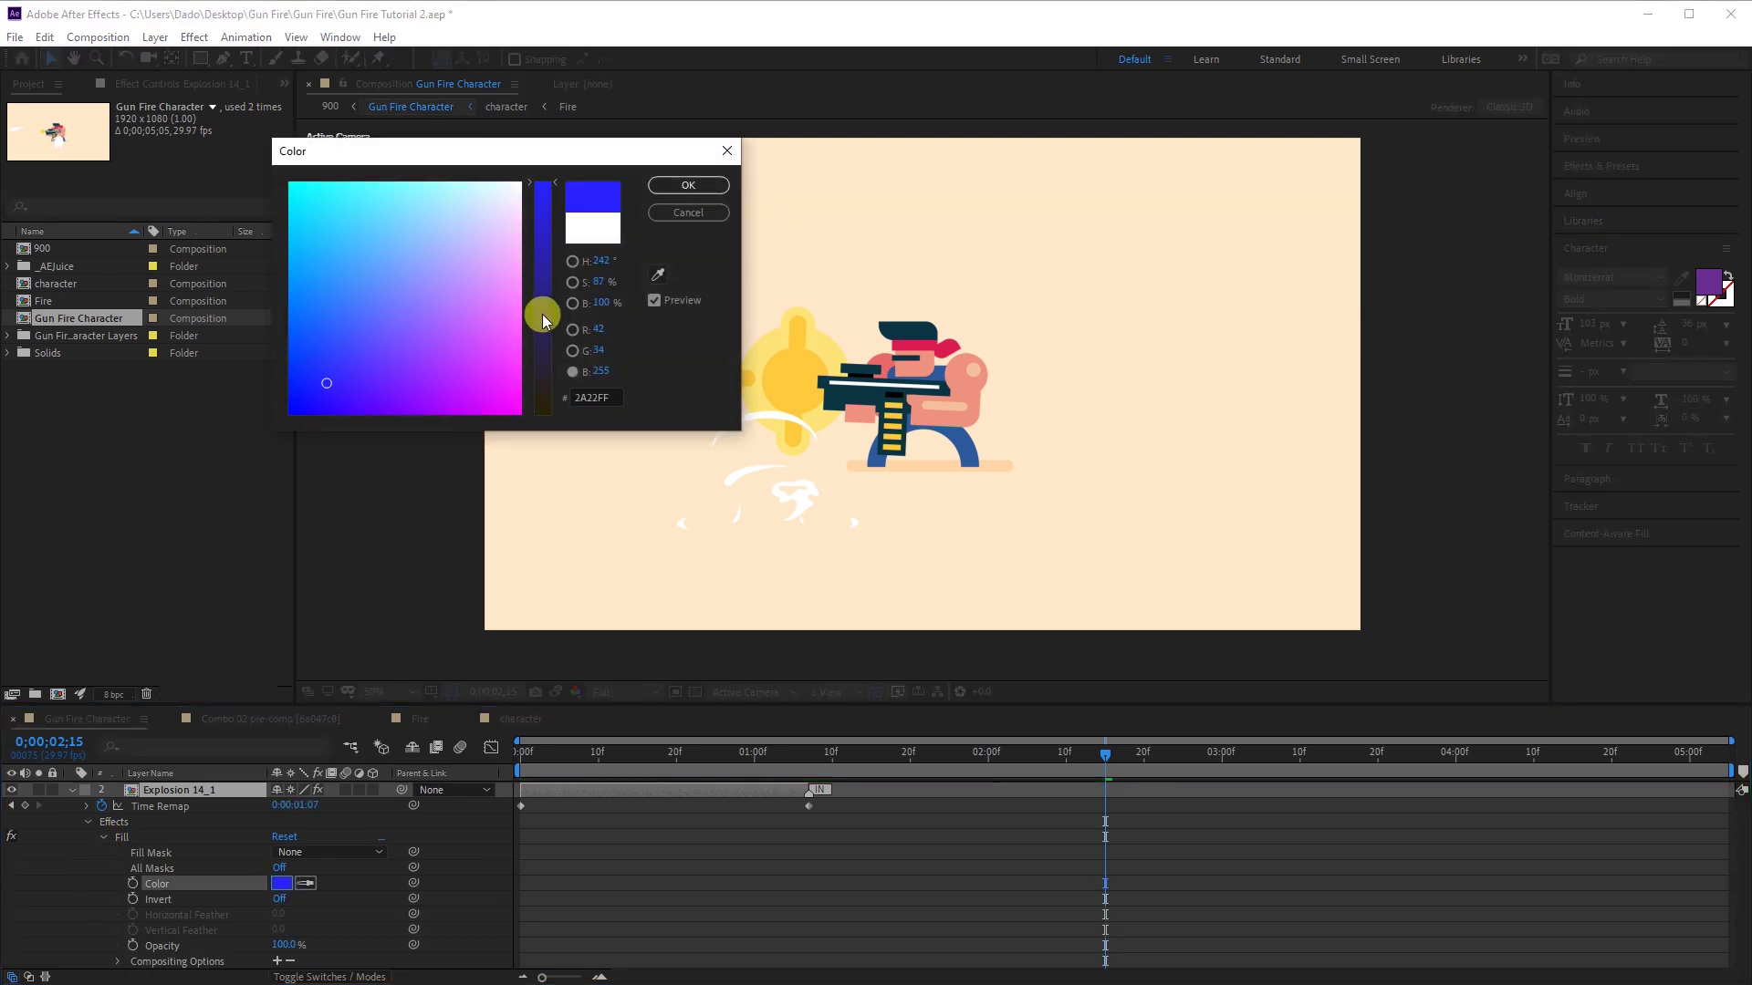
{"action": "left_click", "coordinate": [298, 381]}
{"action": "left_click", "coordinate": [687, 187]}
Change Explosion 14_1's fill to a muted greyish colour
{"action": "left_click_drag", "start_coordinate": [1104, 751], "coordinate": [630, 750]}
{"action": "left_click", "coordinate": [192, 791]}
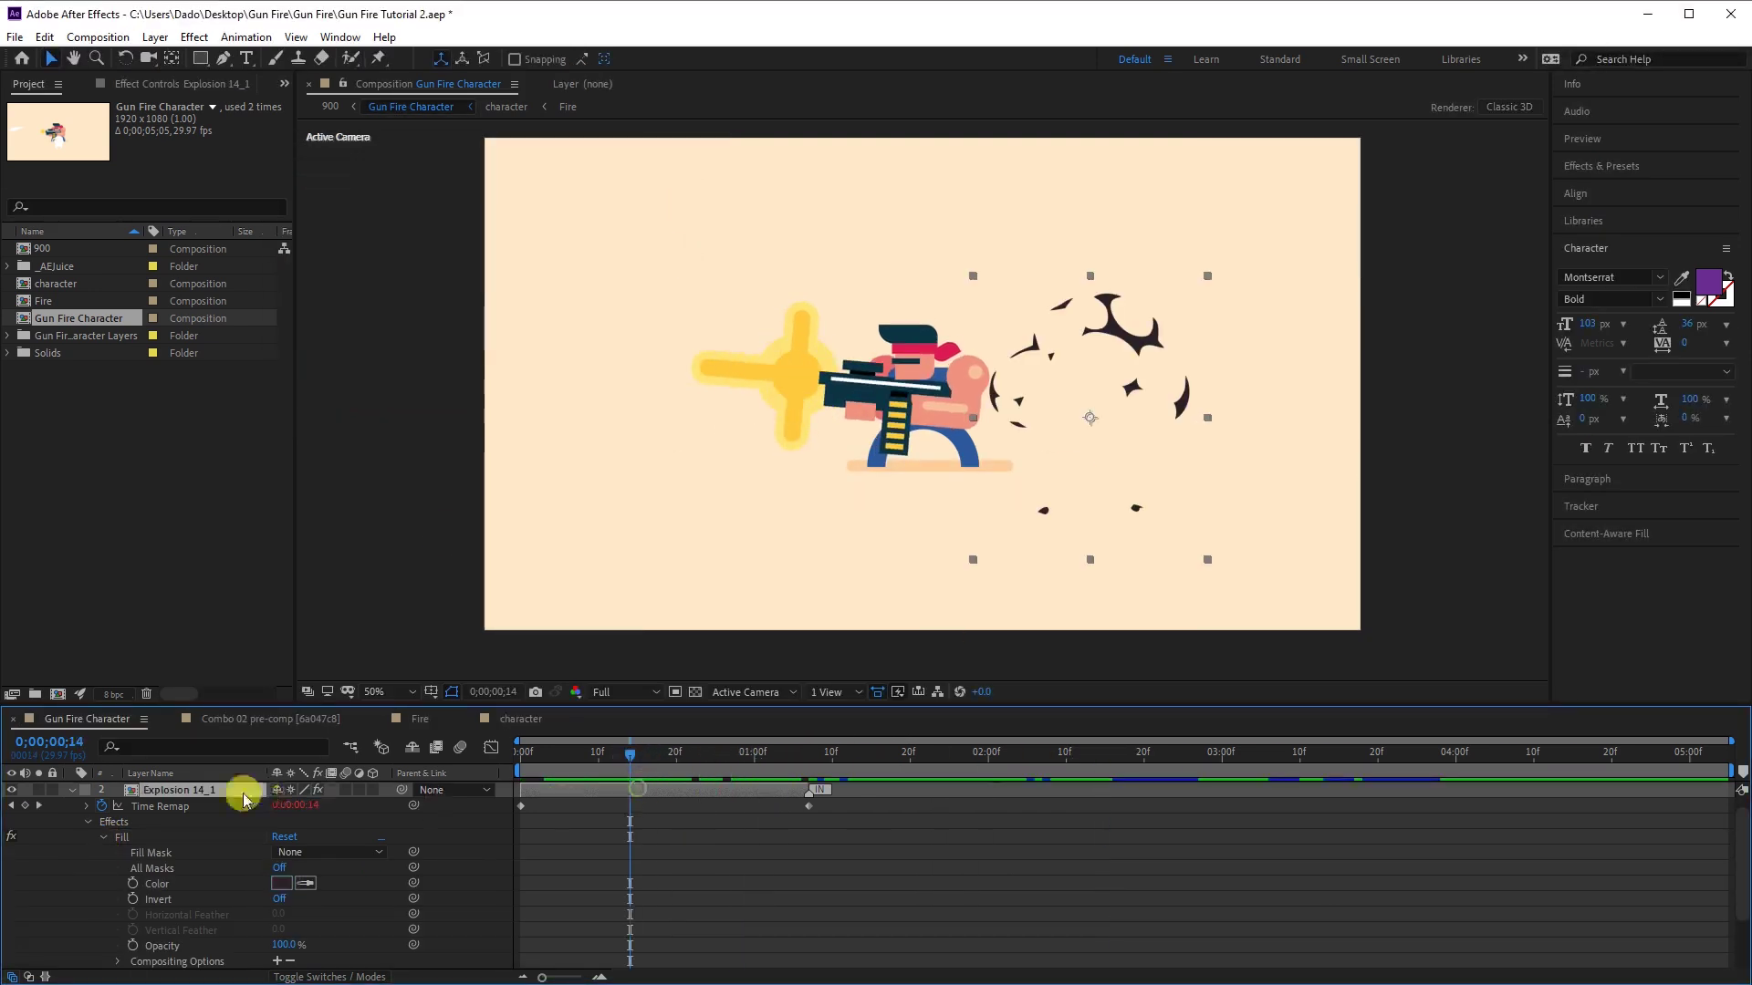
{"action": "left_click", "coordinate": [281, 883]}
{"action": "left_click_drag", "start_coordinate": [368, 358], "coordinate": [426, 271]}
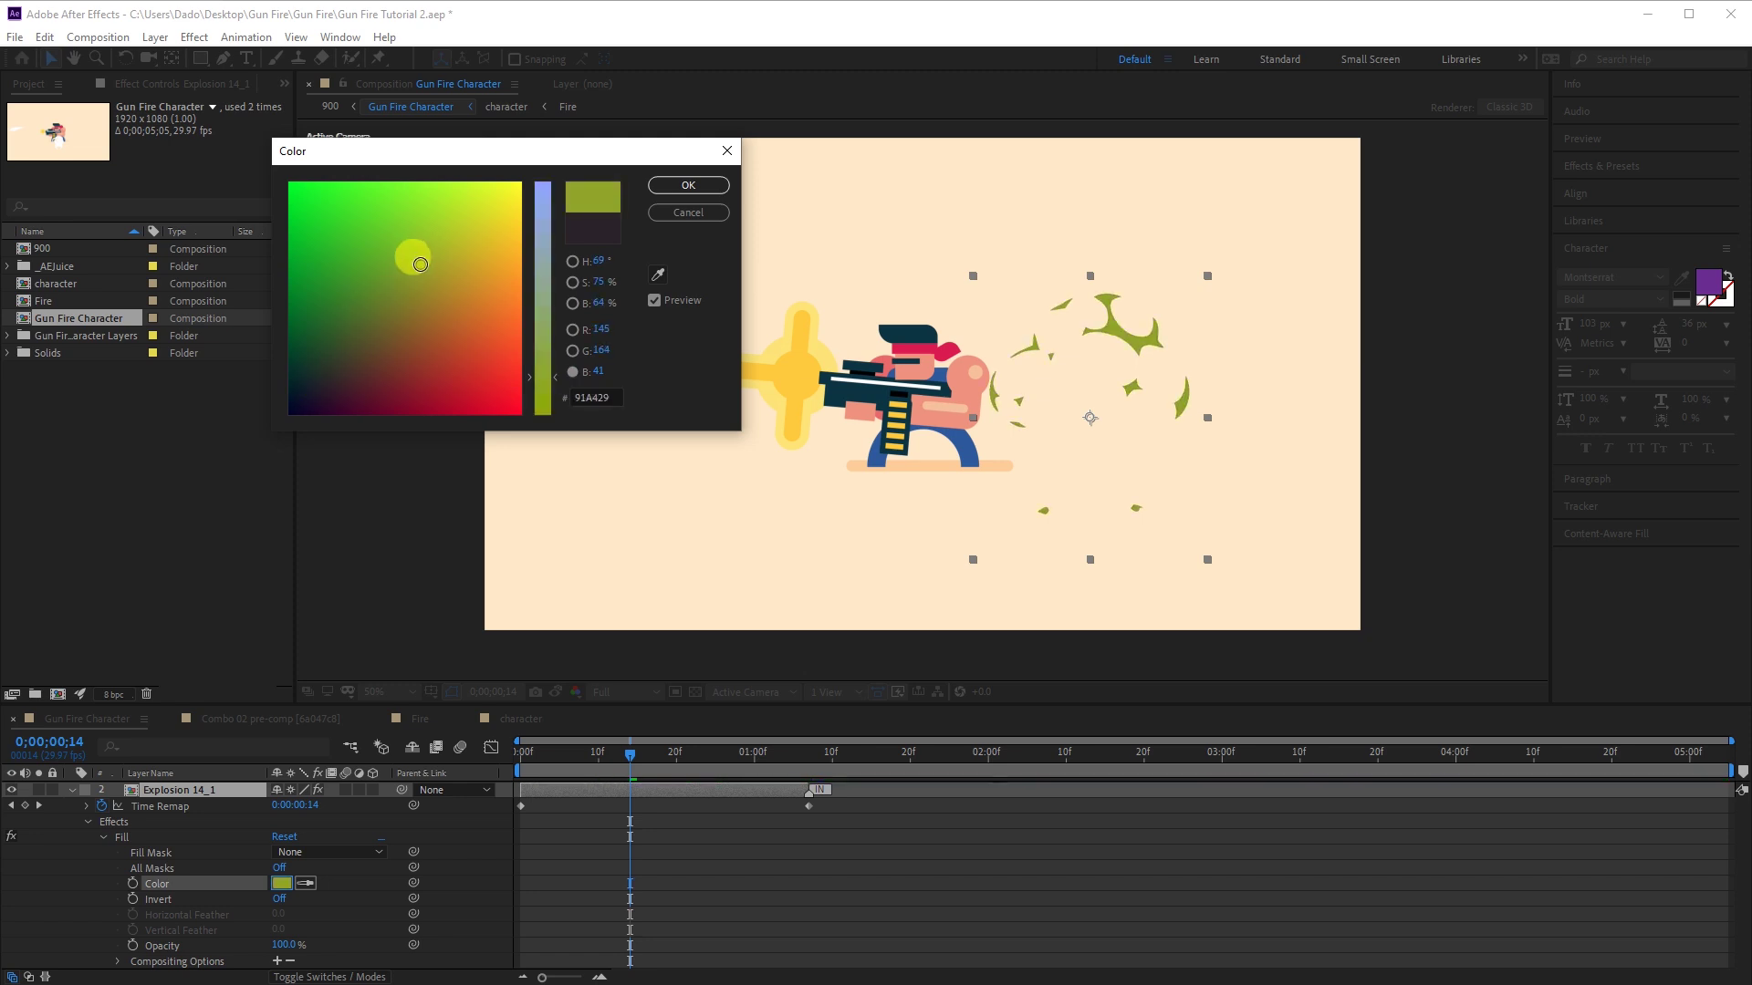
{"action": "left_click", "coordinate": [546, 261]}
{"action": "left_click", "coordinate": [668, 188]}
{"action": "key", "text": "space"}
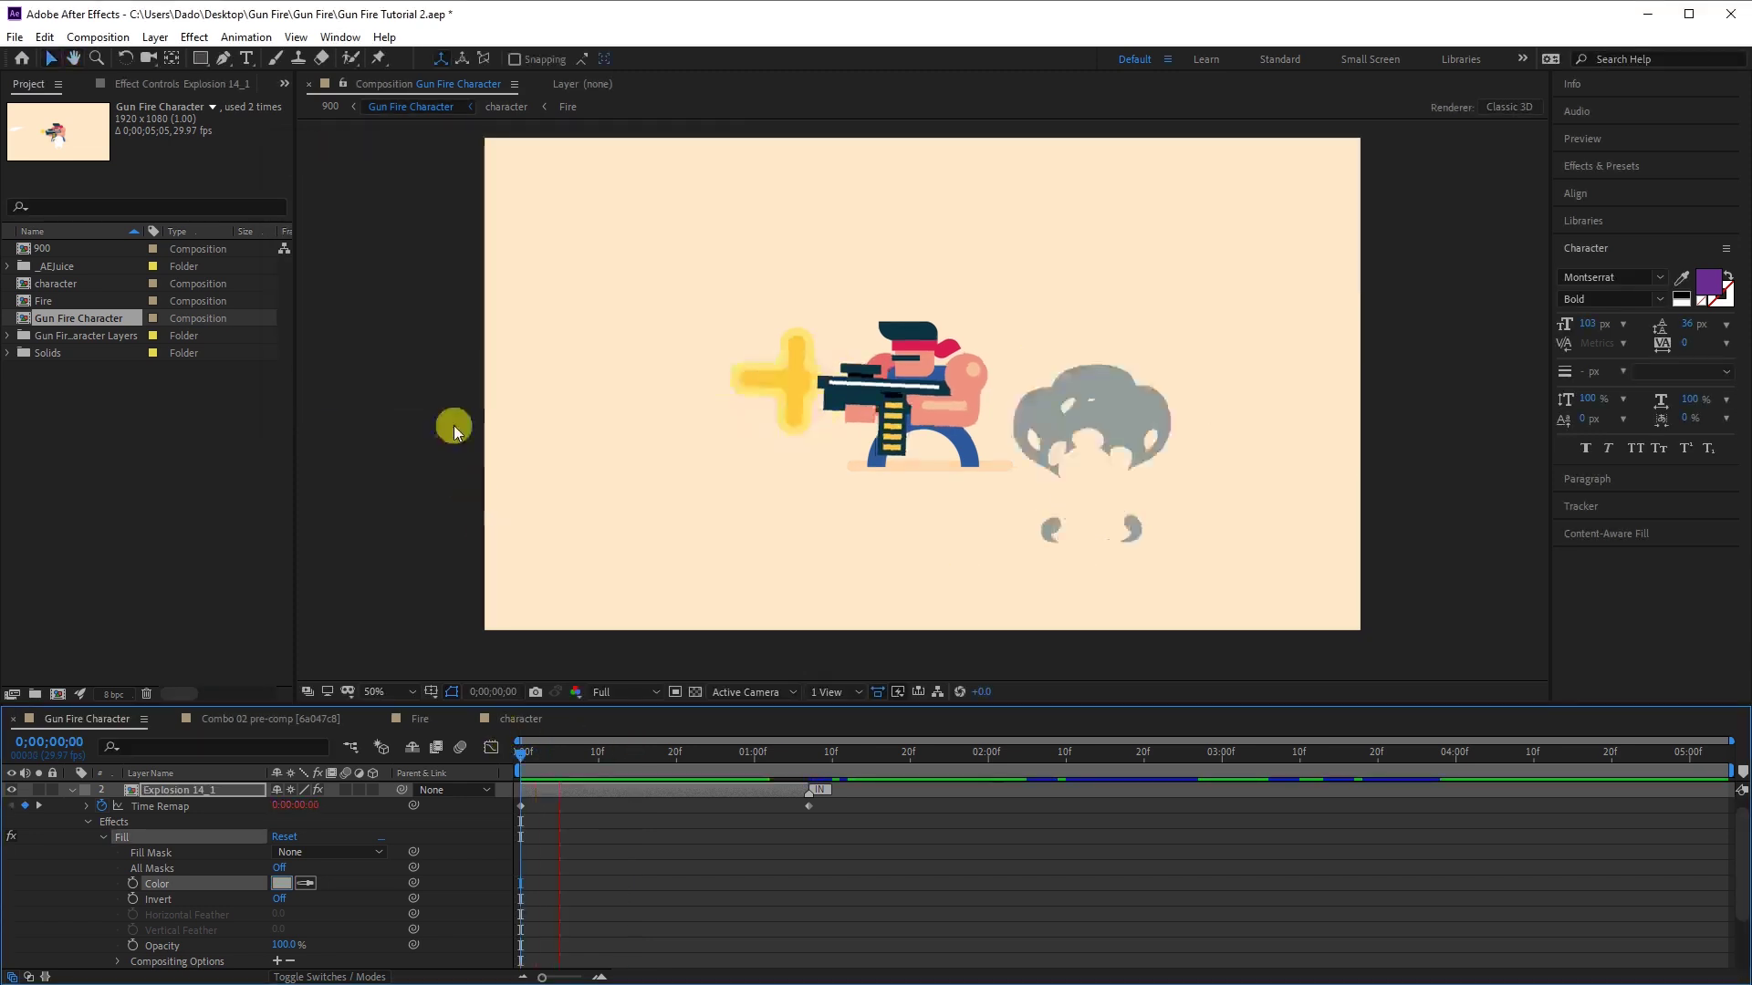
{"action": "left_click", "coordinate": [64, 795]}
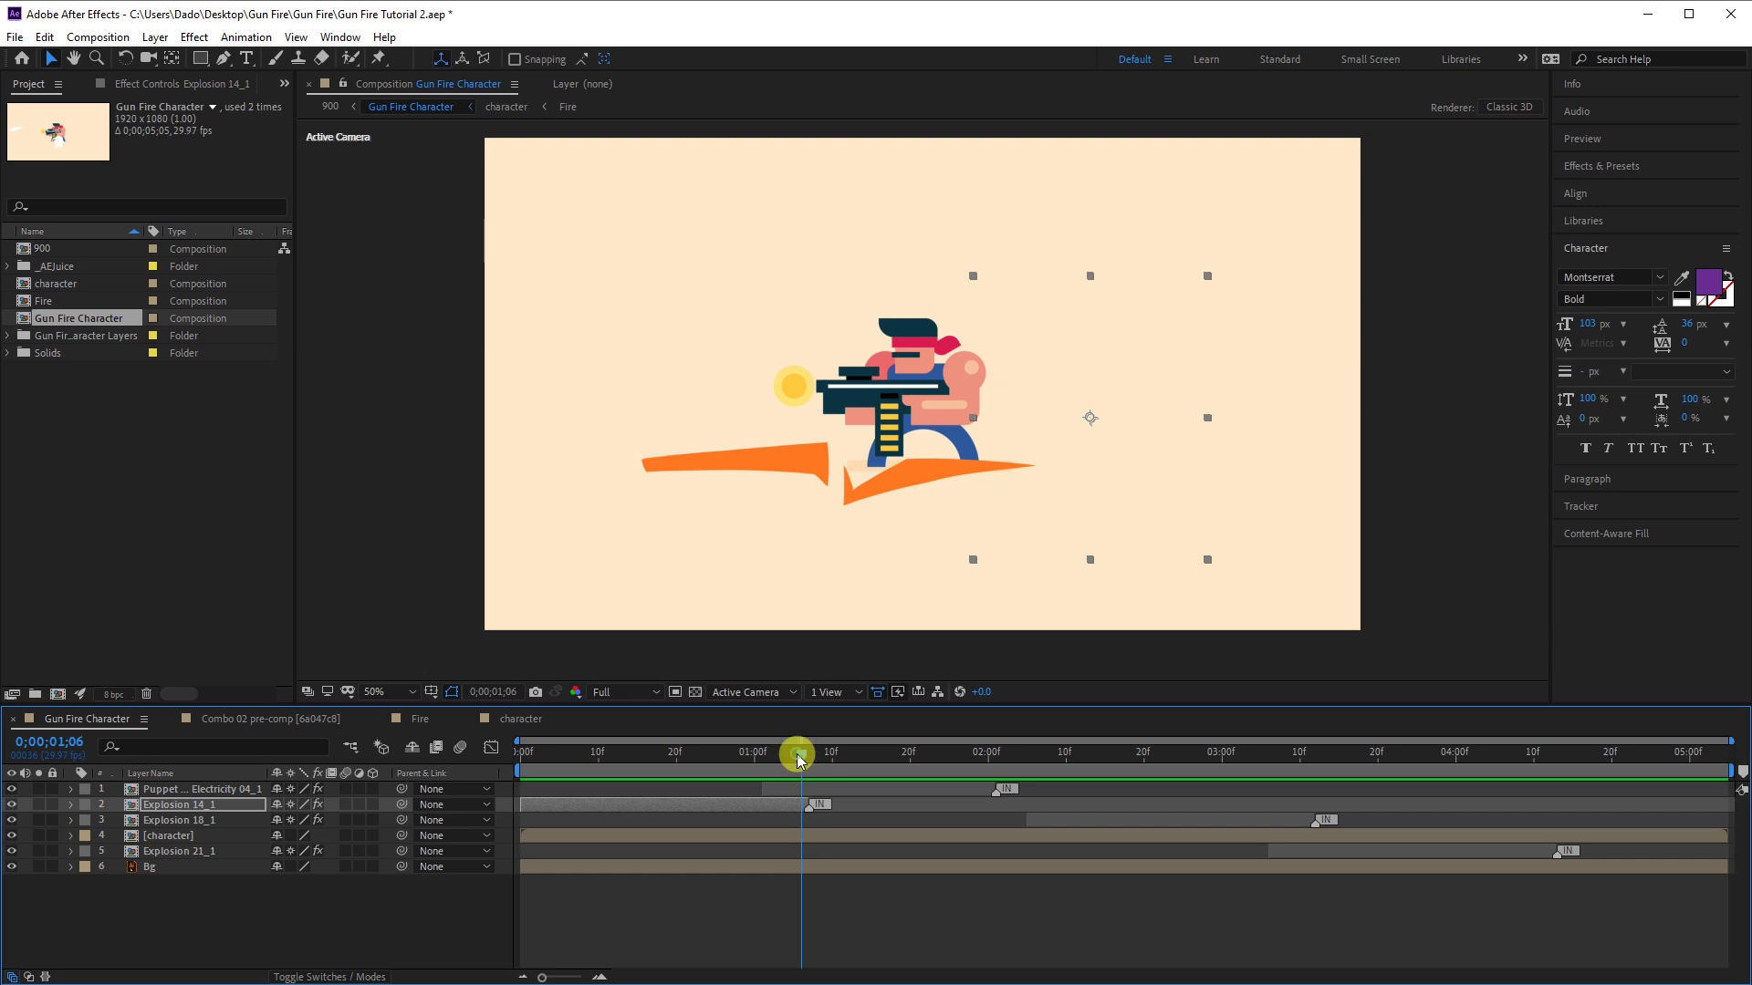
Set Explosion 18_1's Fill colour to a pale bluish smoke tone
{"action": "left_click_drag", "start_coordinate": [798, 755], "coordinate": [1090, 756]}
{"action": "left_click", "coordinate": [1116, 821]}
{"action": "left_click", "coordinate": [70, 822]}
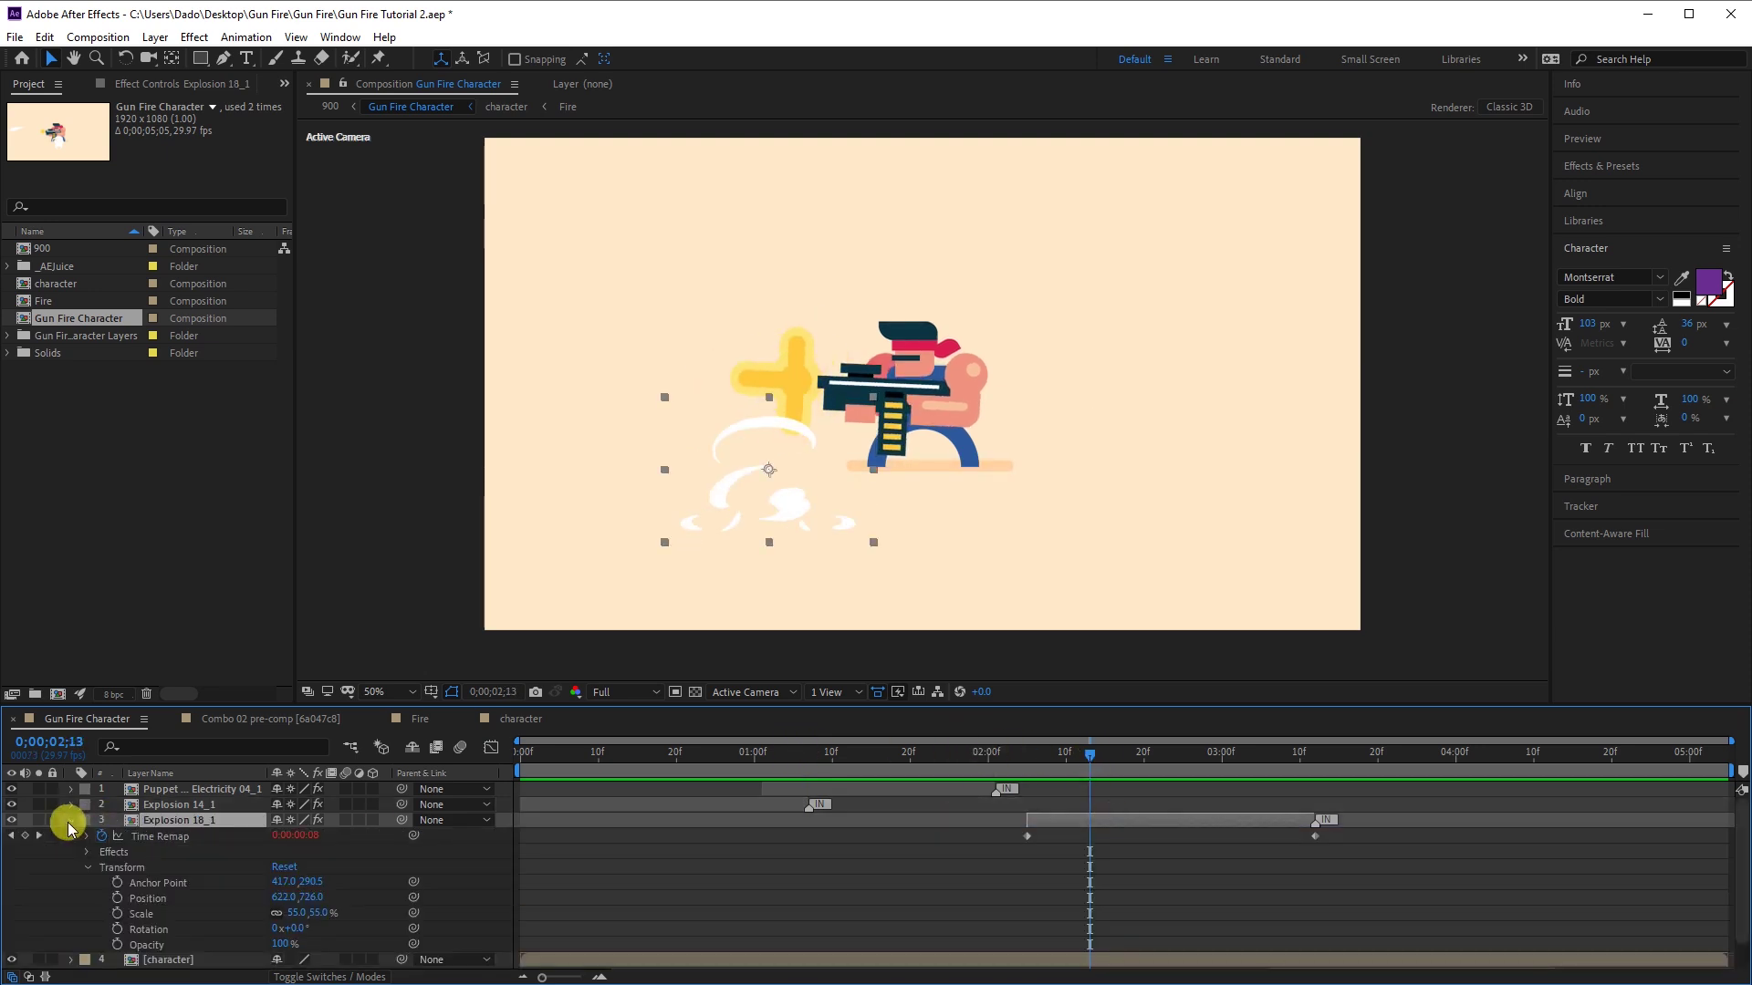
{"action": "left_click", "coordinate": [88, 851]}
{"action": "left_click", "coordinate": [283, 883]}
{"action": "left_click", "coordinate": [447, 251]}
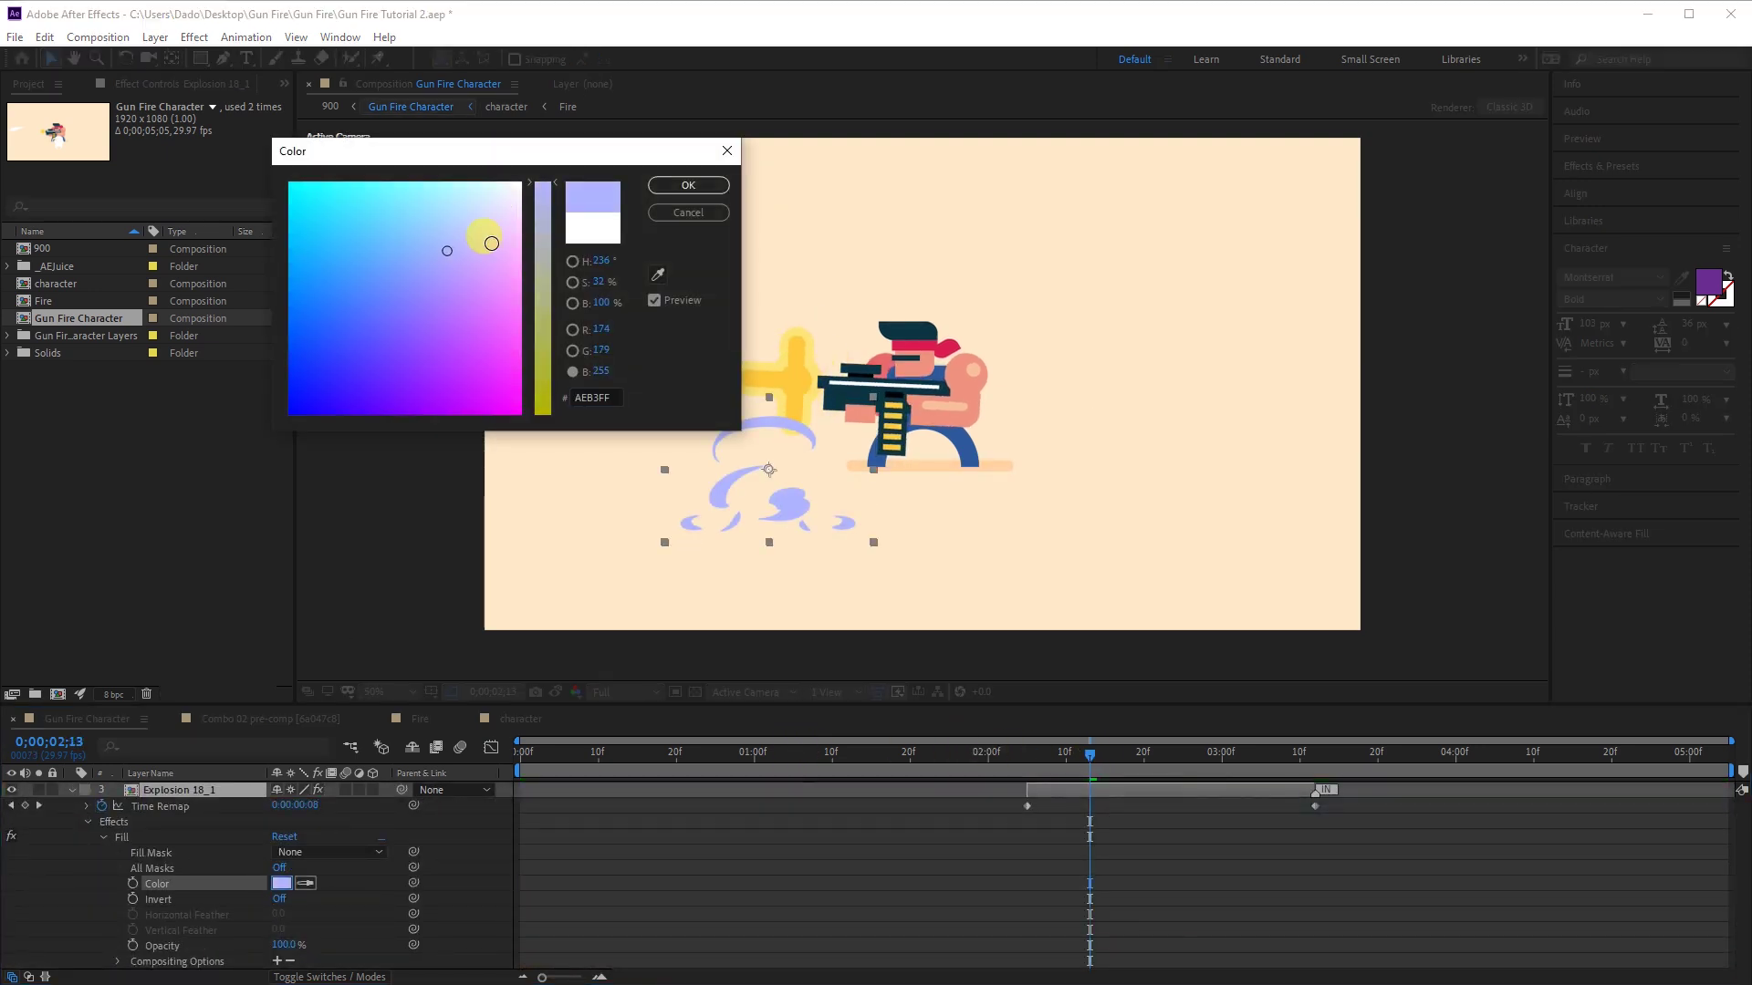
{"action": "left_click", "coordinate": [695, 188]}
{"action": "left_click", "coordinate": [65, 822]}
Set Explosion 21_1's Fill colour to a deep red
{"action": "left_click", "coordinate": [178, 852]}
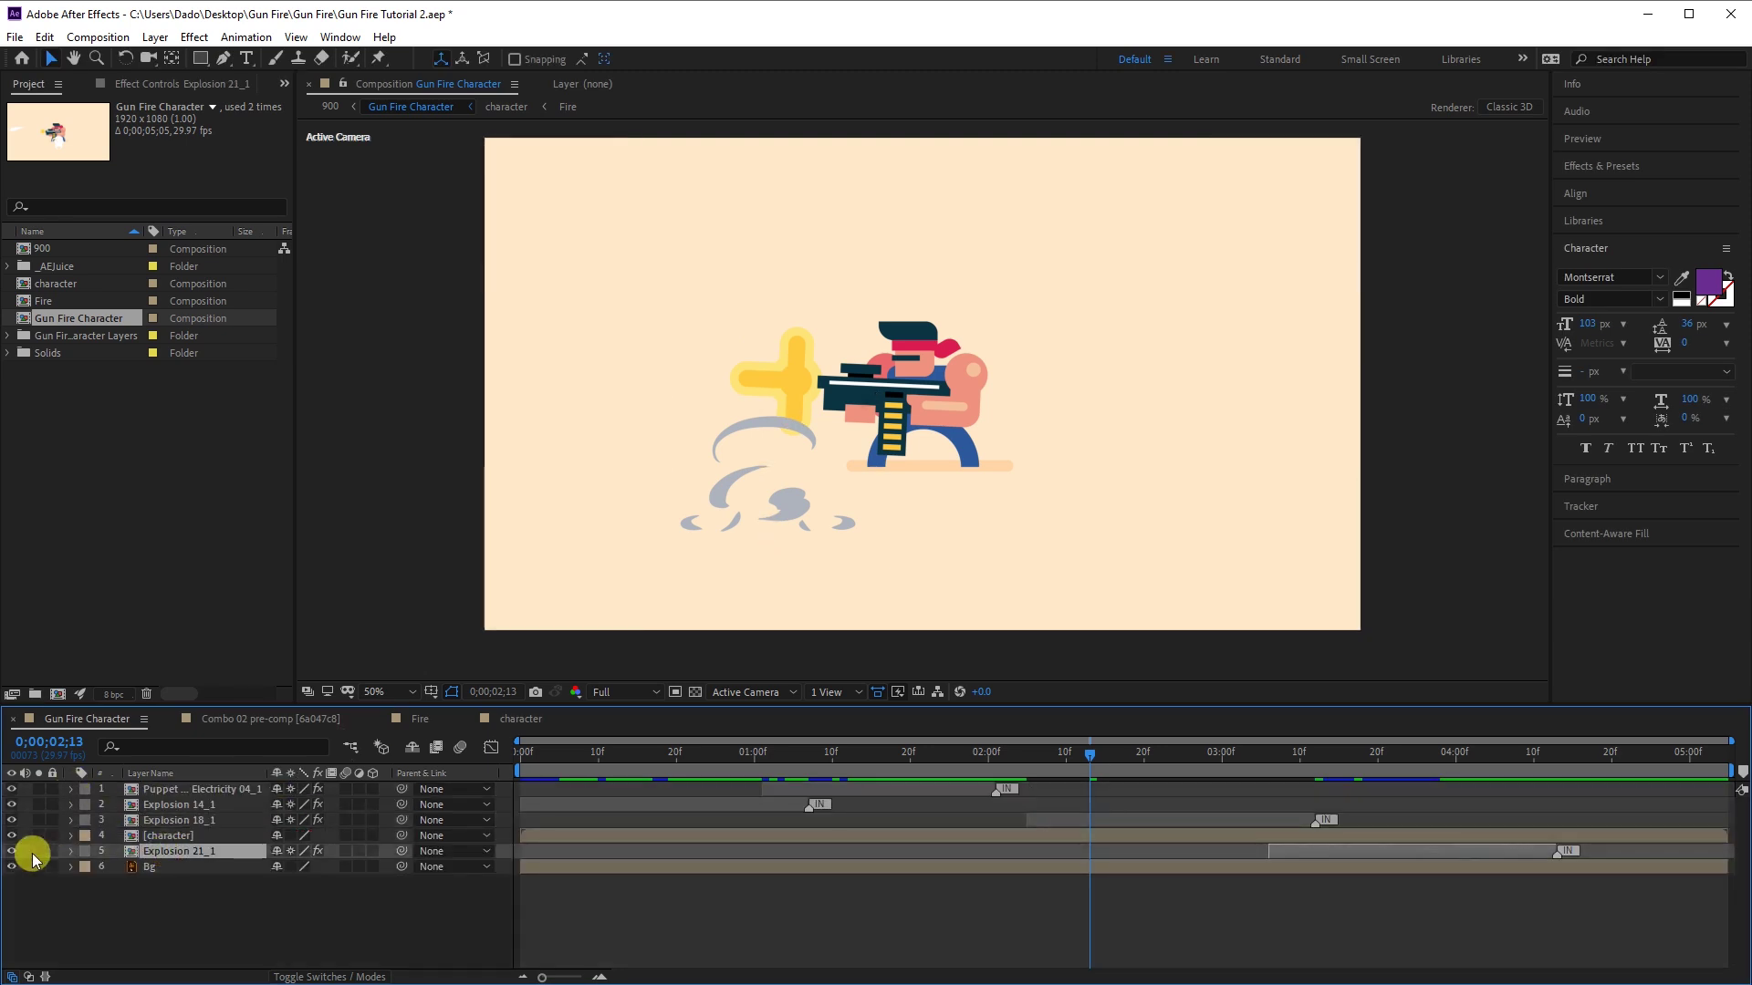
{"action": "left_click_drag", "start_coordinate": [1090, 756], "coordinate": [1331, 755]}
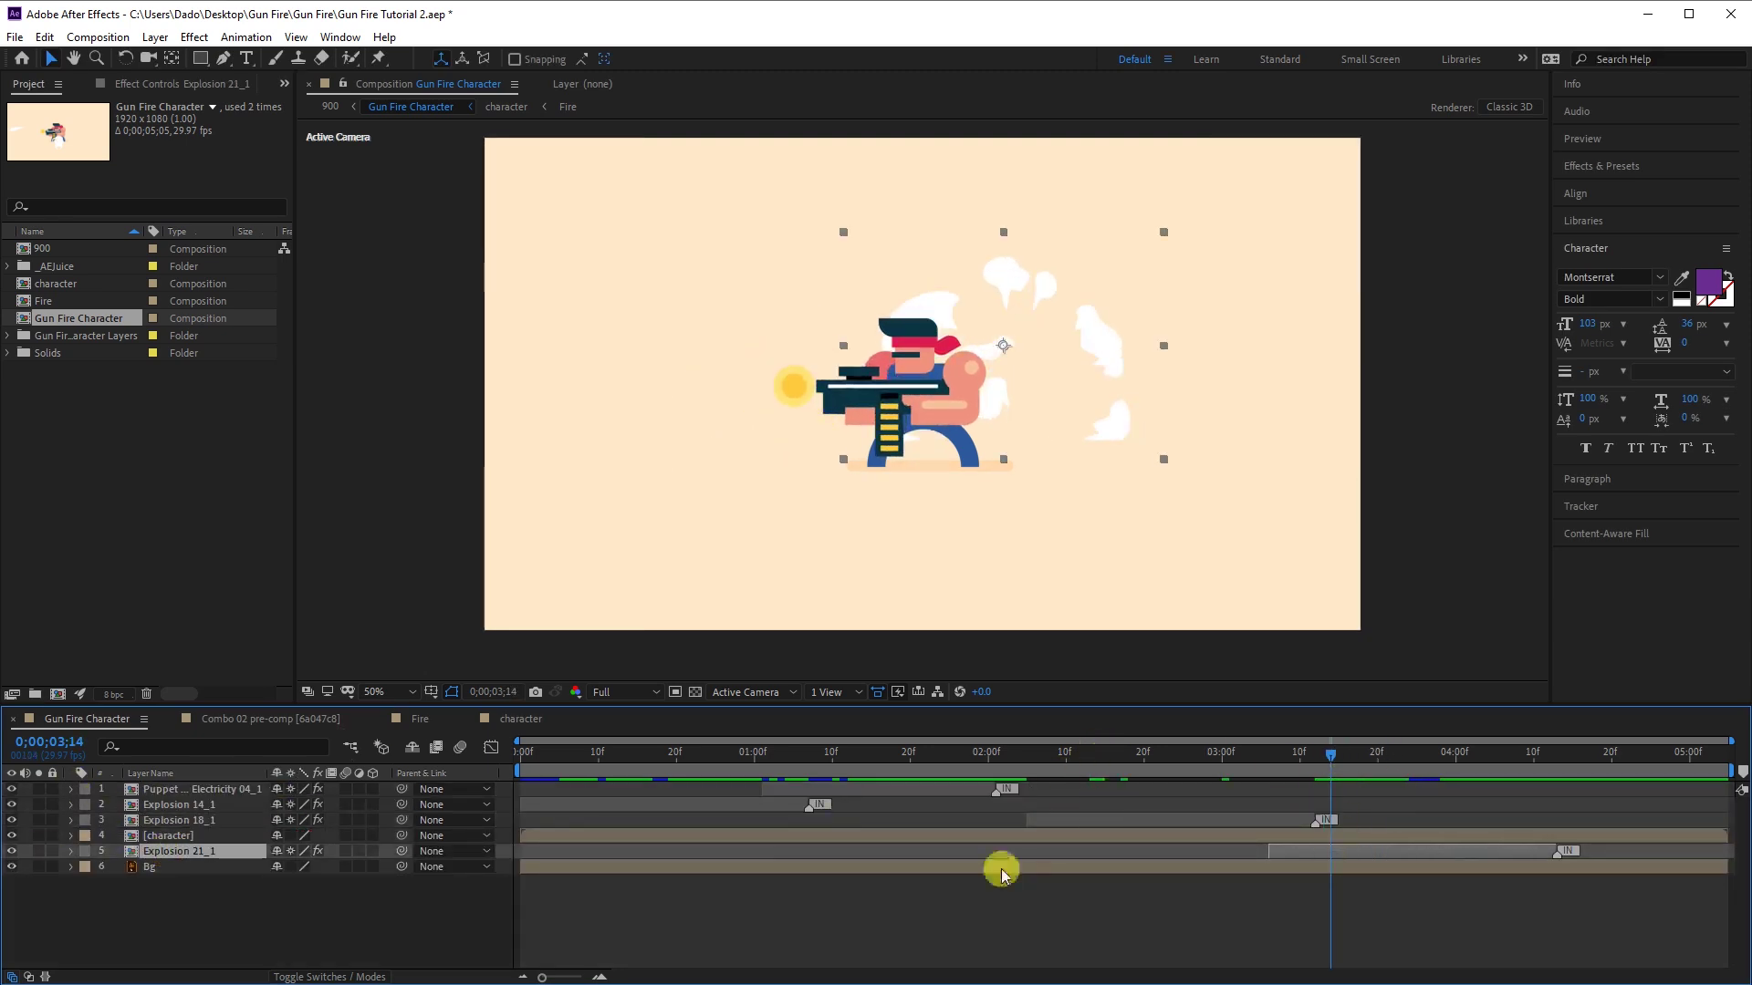
{"action": "left_click", "coordinate": [87, 852]}
{"action": "left_click", "coordinate": [283, 884]}
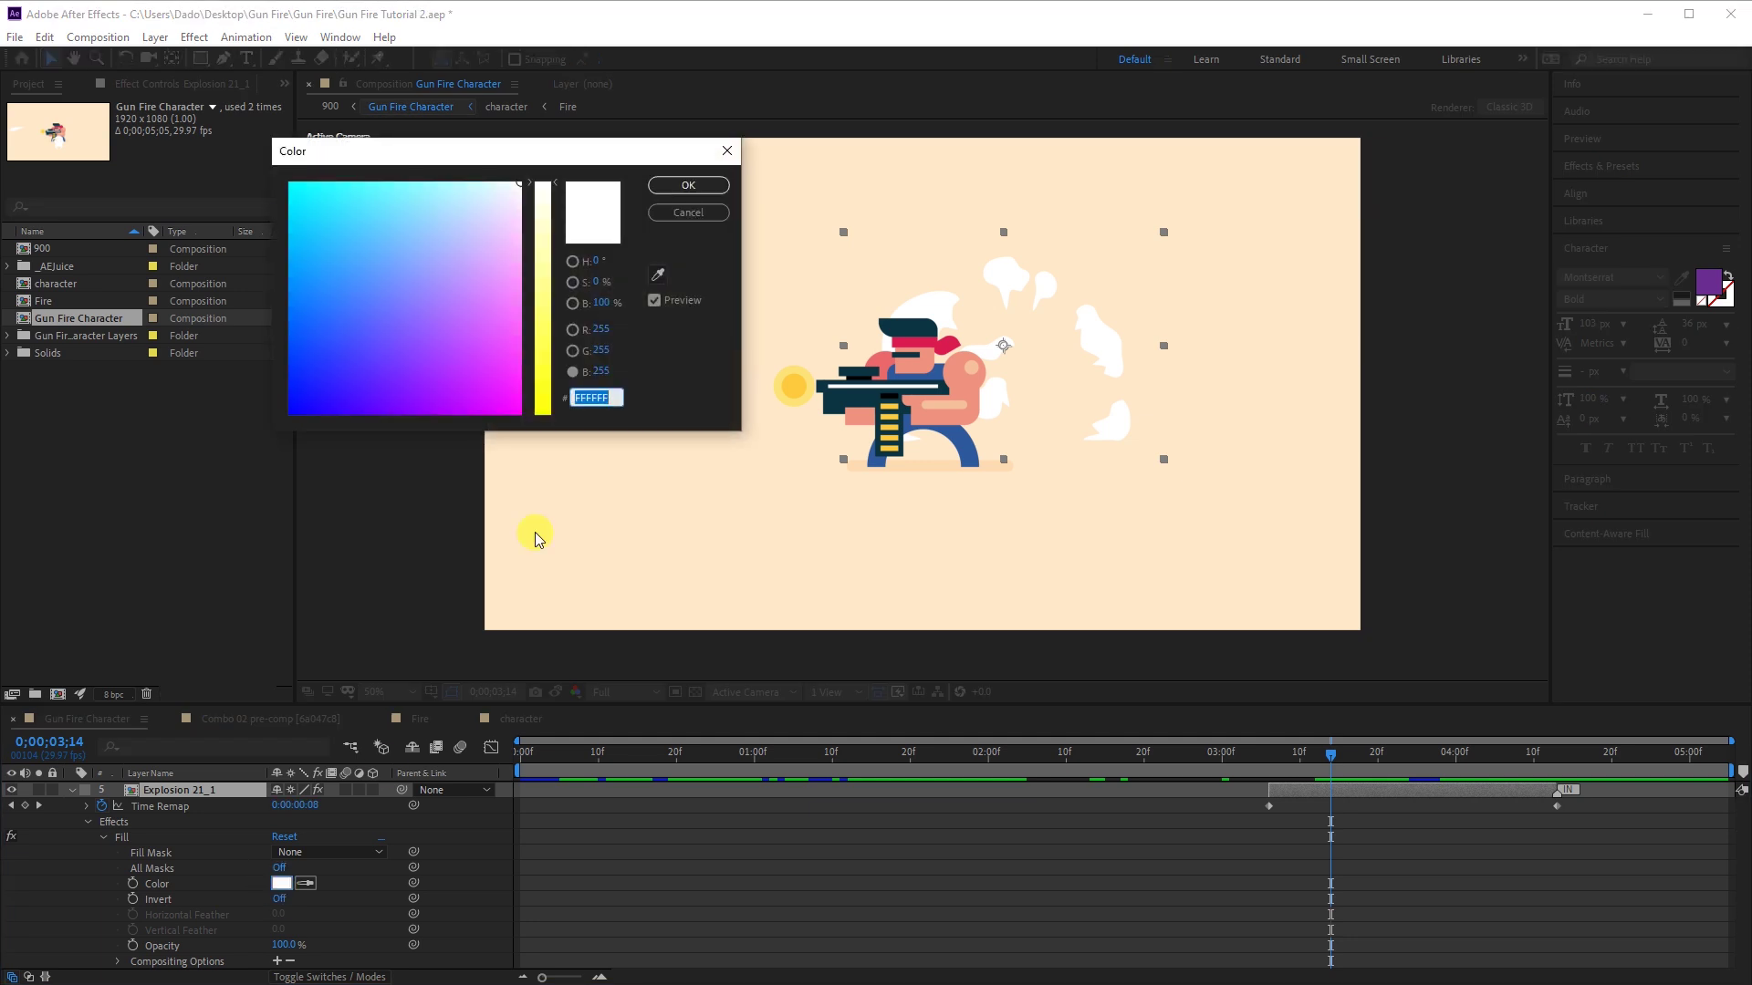
{"action": "left_click", "coordinate": [445, 346]}
{"action": "left_click", "coordinate": [543, 400]}
{"action": "left_click", "coordinate": [450, 367]}
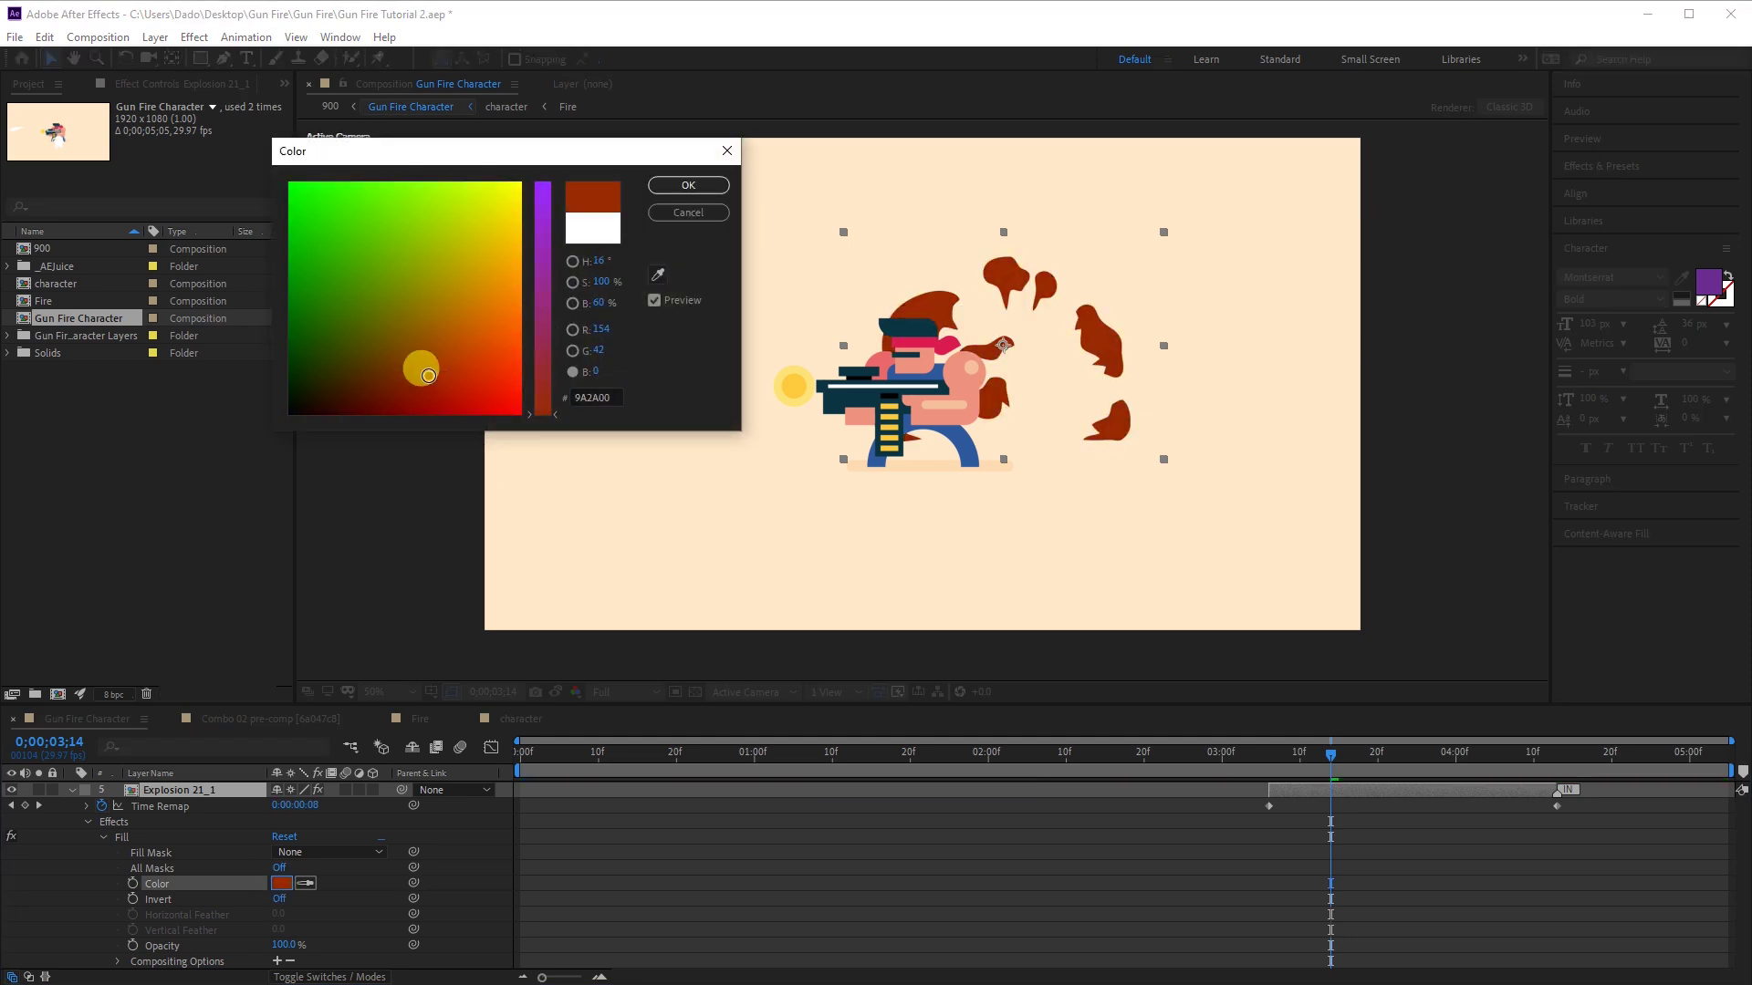
{"action": "left_click", "coordinate": [659, 229]}
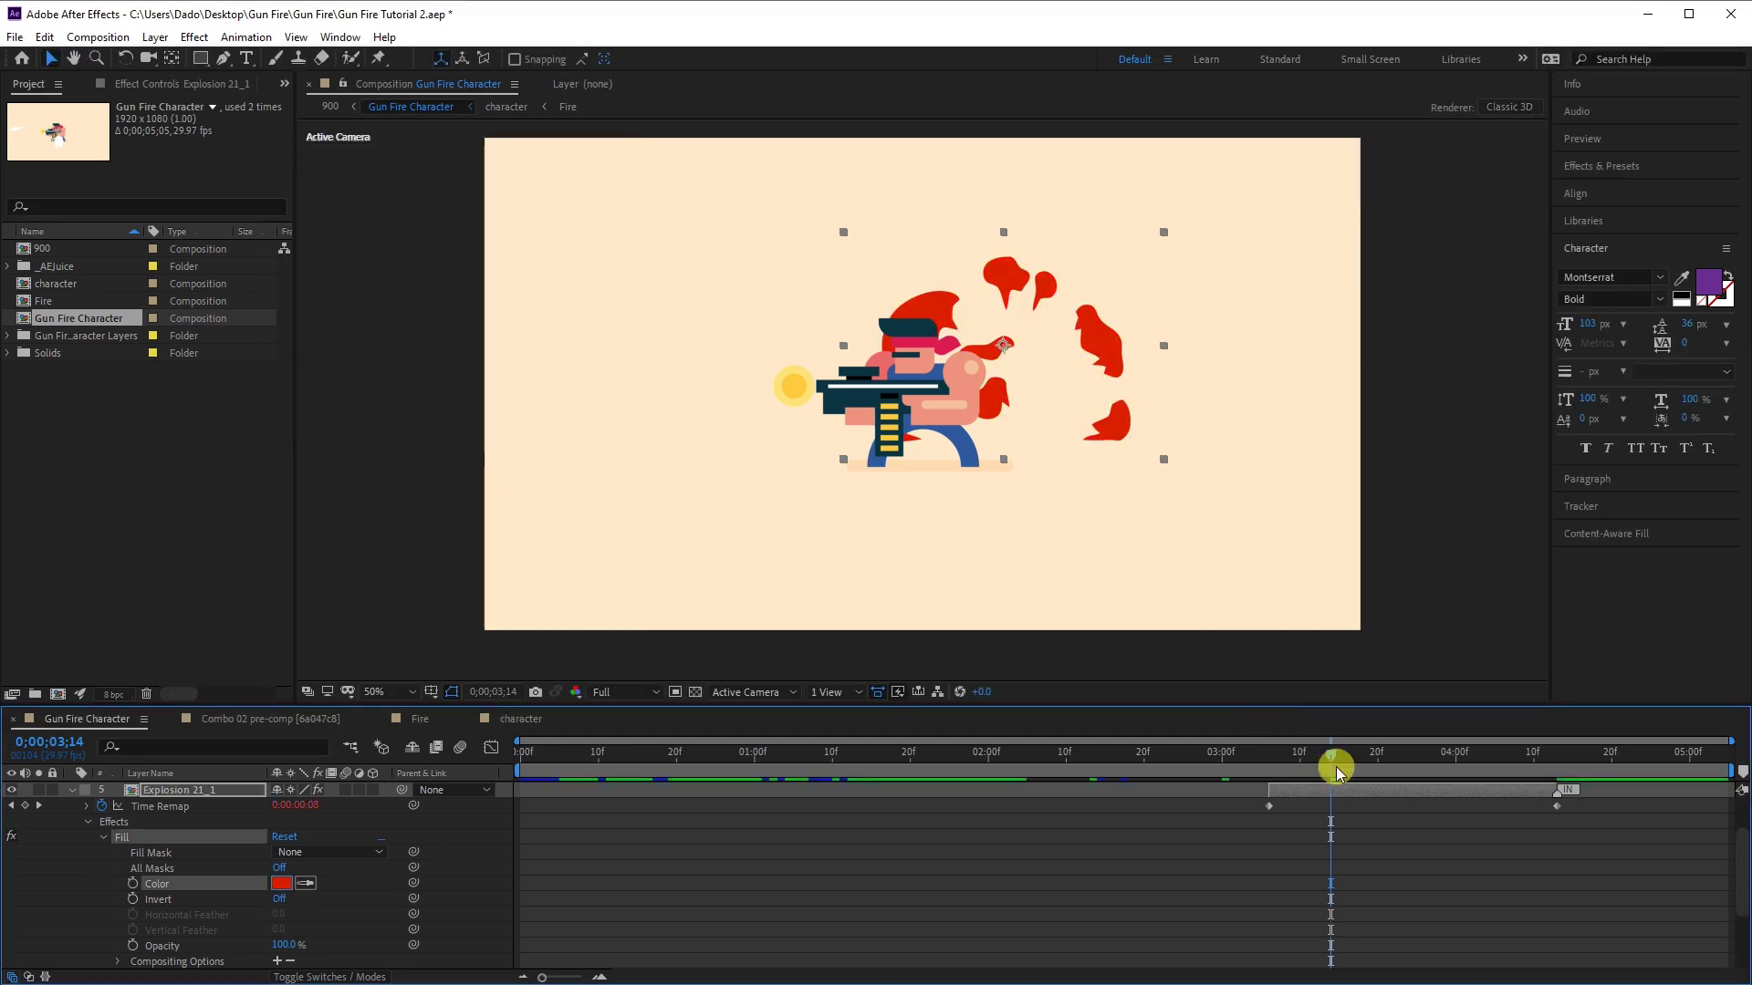
{"action": "left_click", "coordinate": [82, 792]}
Preview the recoloured explosions from the first frame
{"action": "left_click", "coordinate": [895, 750]}
{"action": "key", "text": "Home"}
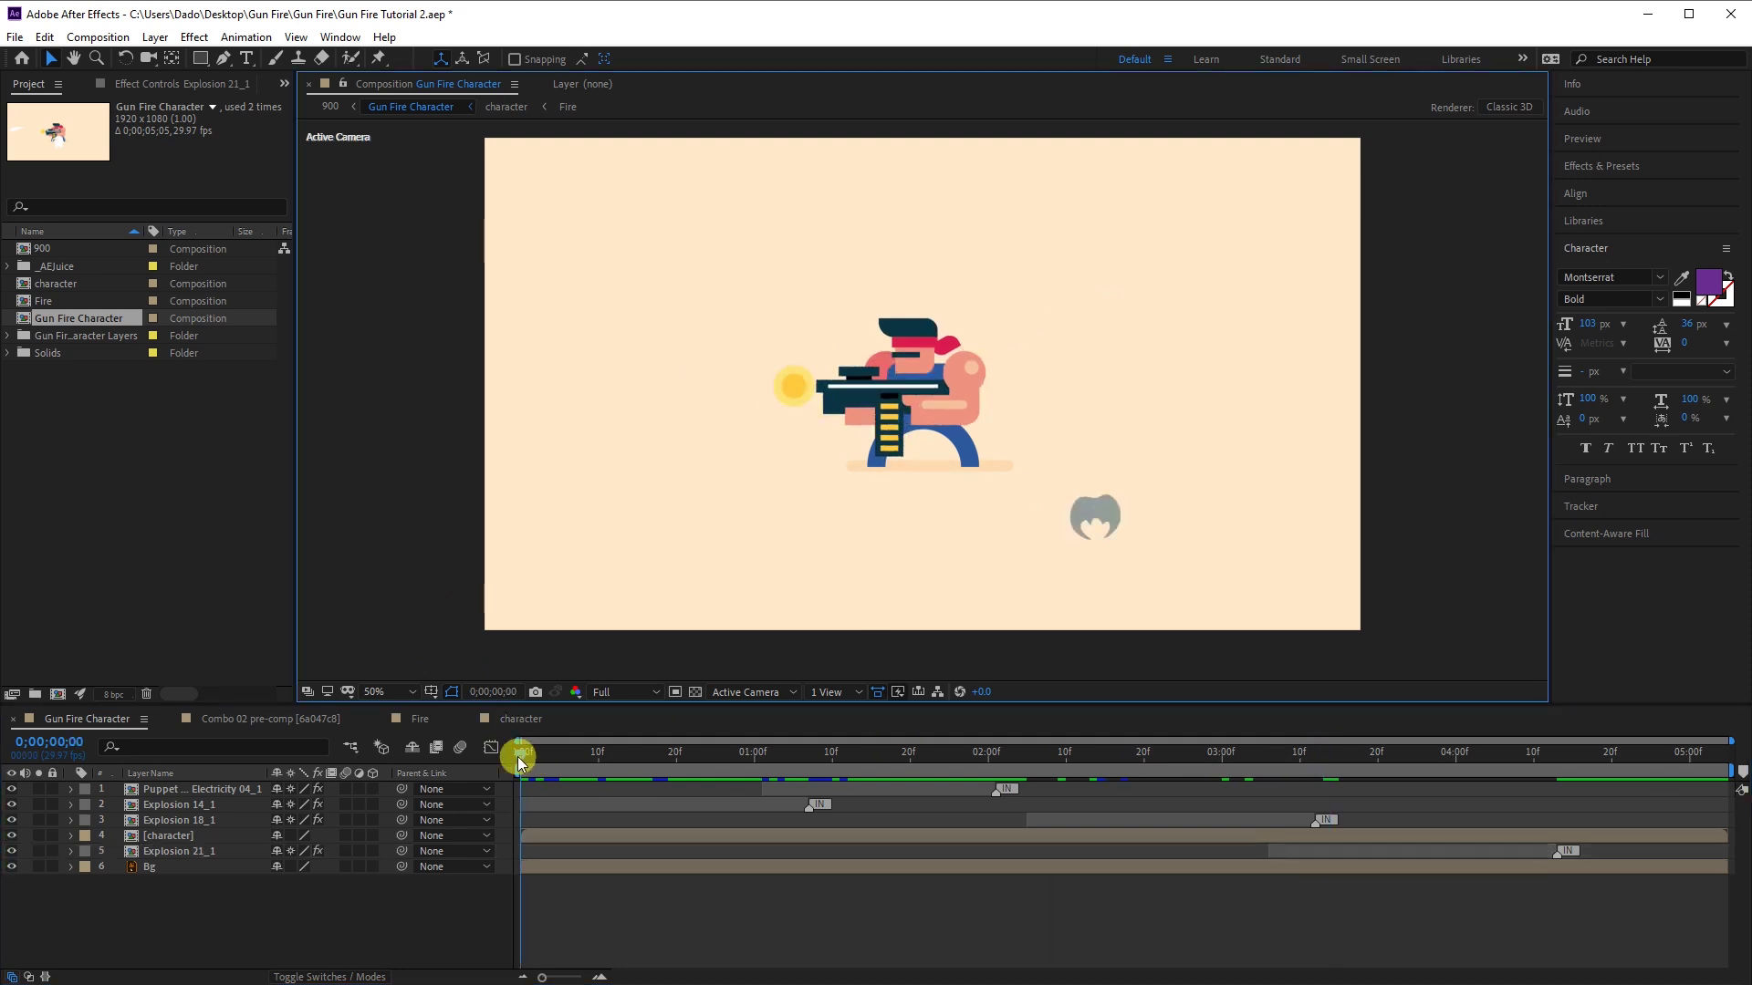
{"action": "key", "text": "space"}
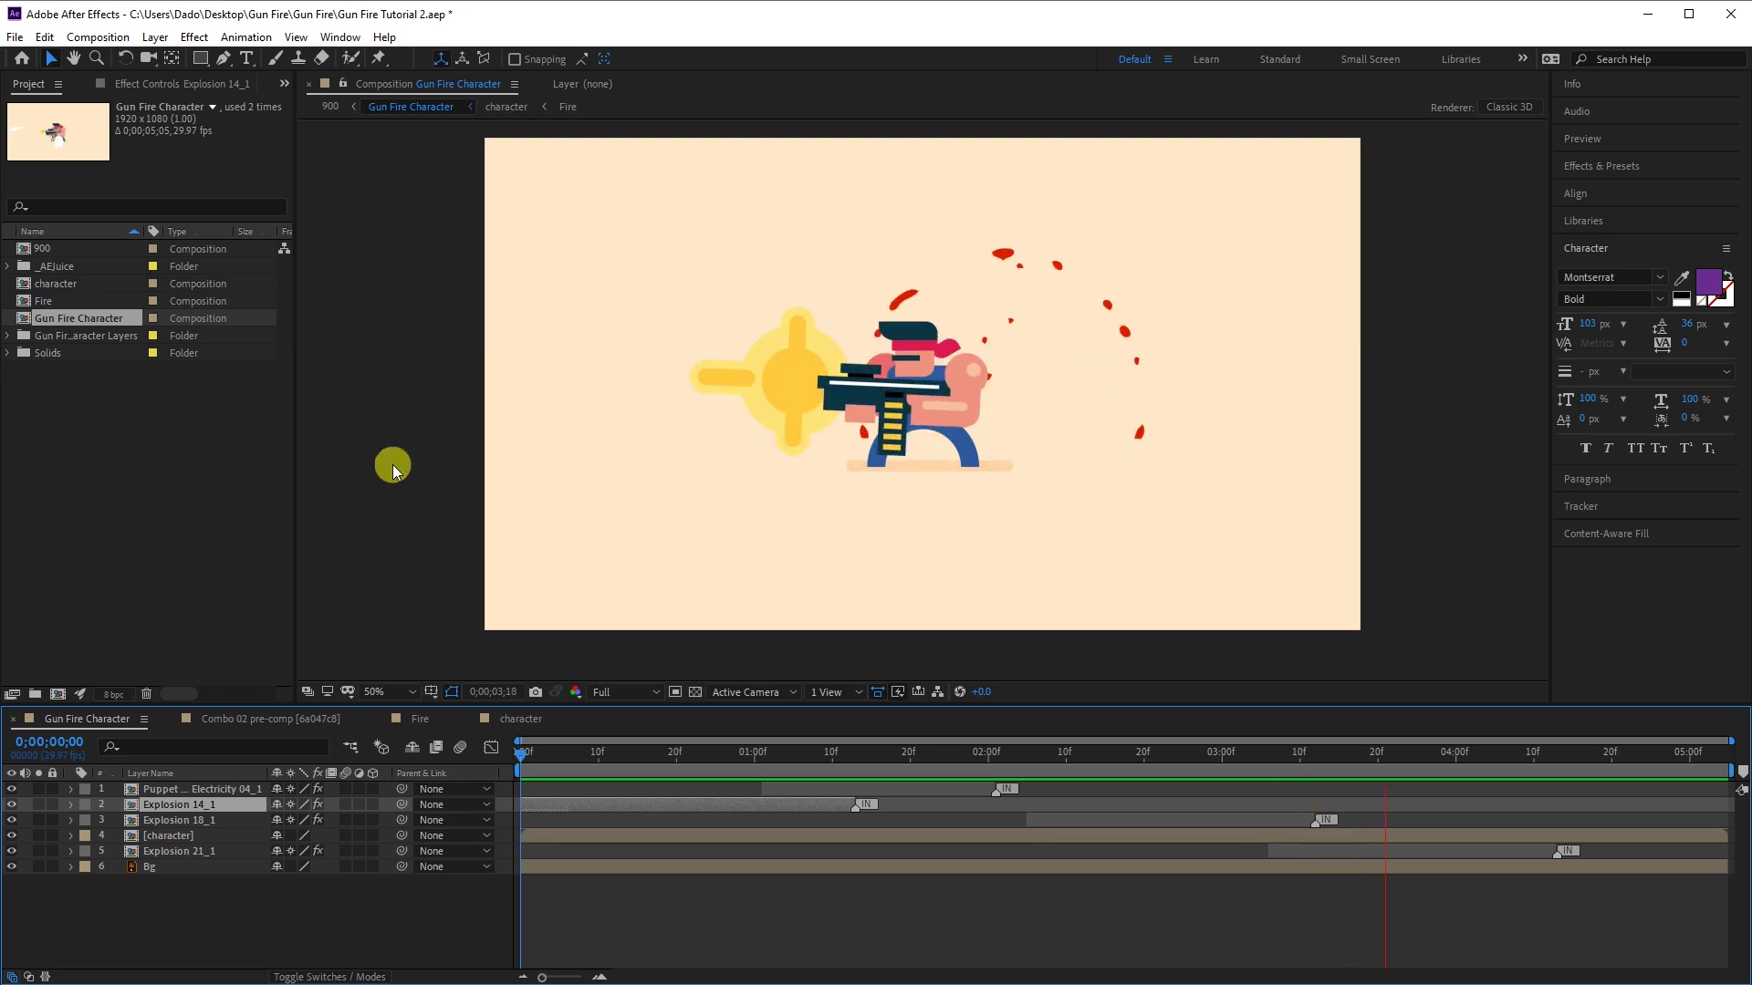
{"action": "left_click", "coordinate": [185, 822]}
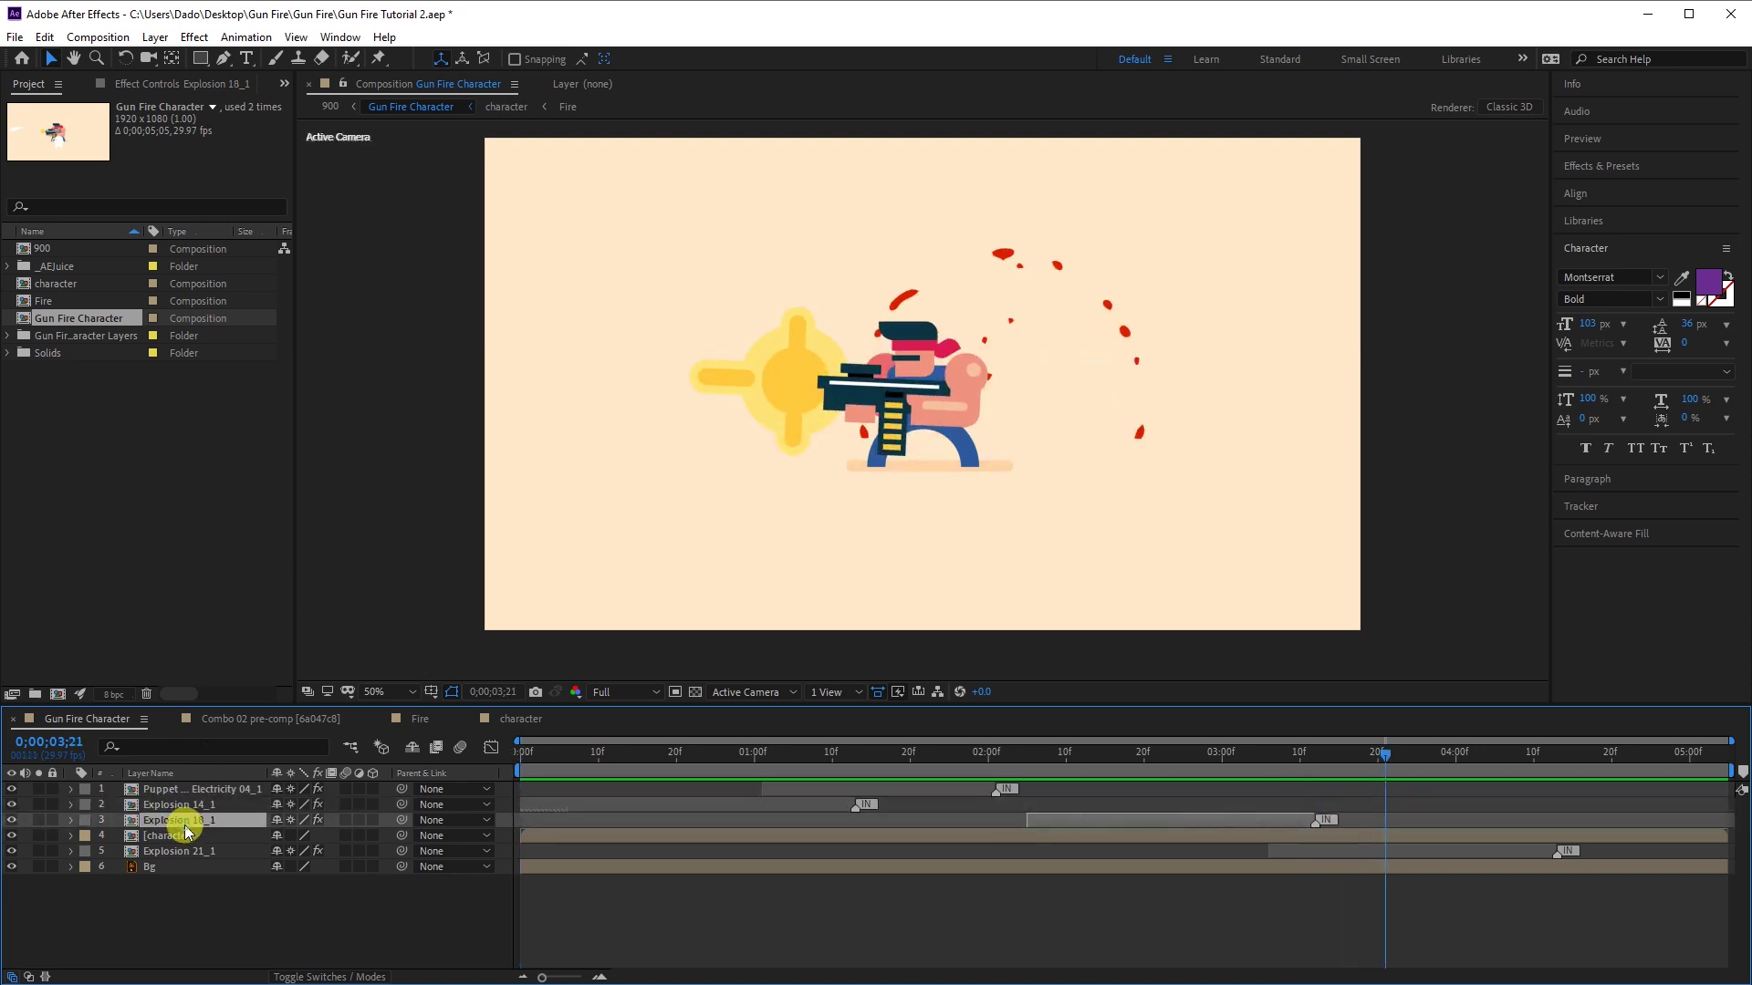
Duplicate Explosion 21_1 as Explosion 21_2, start it earlier, and shift it left
{"action": "left_click", "coordinate": [1395, 855]}
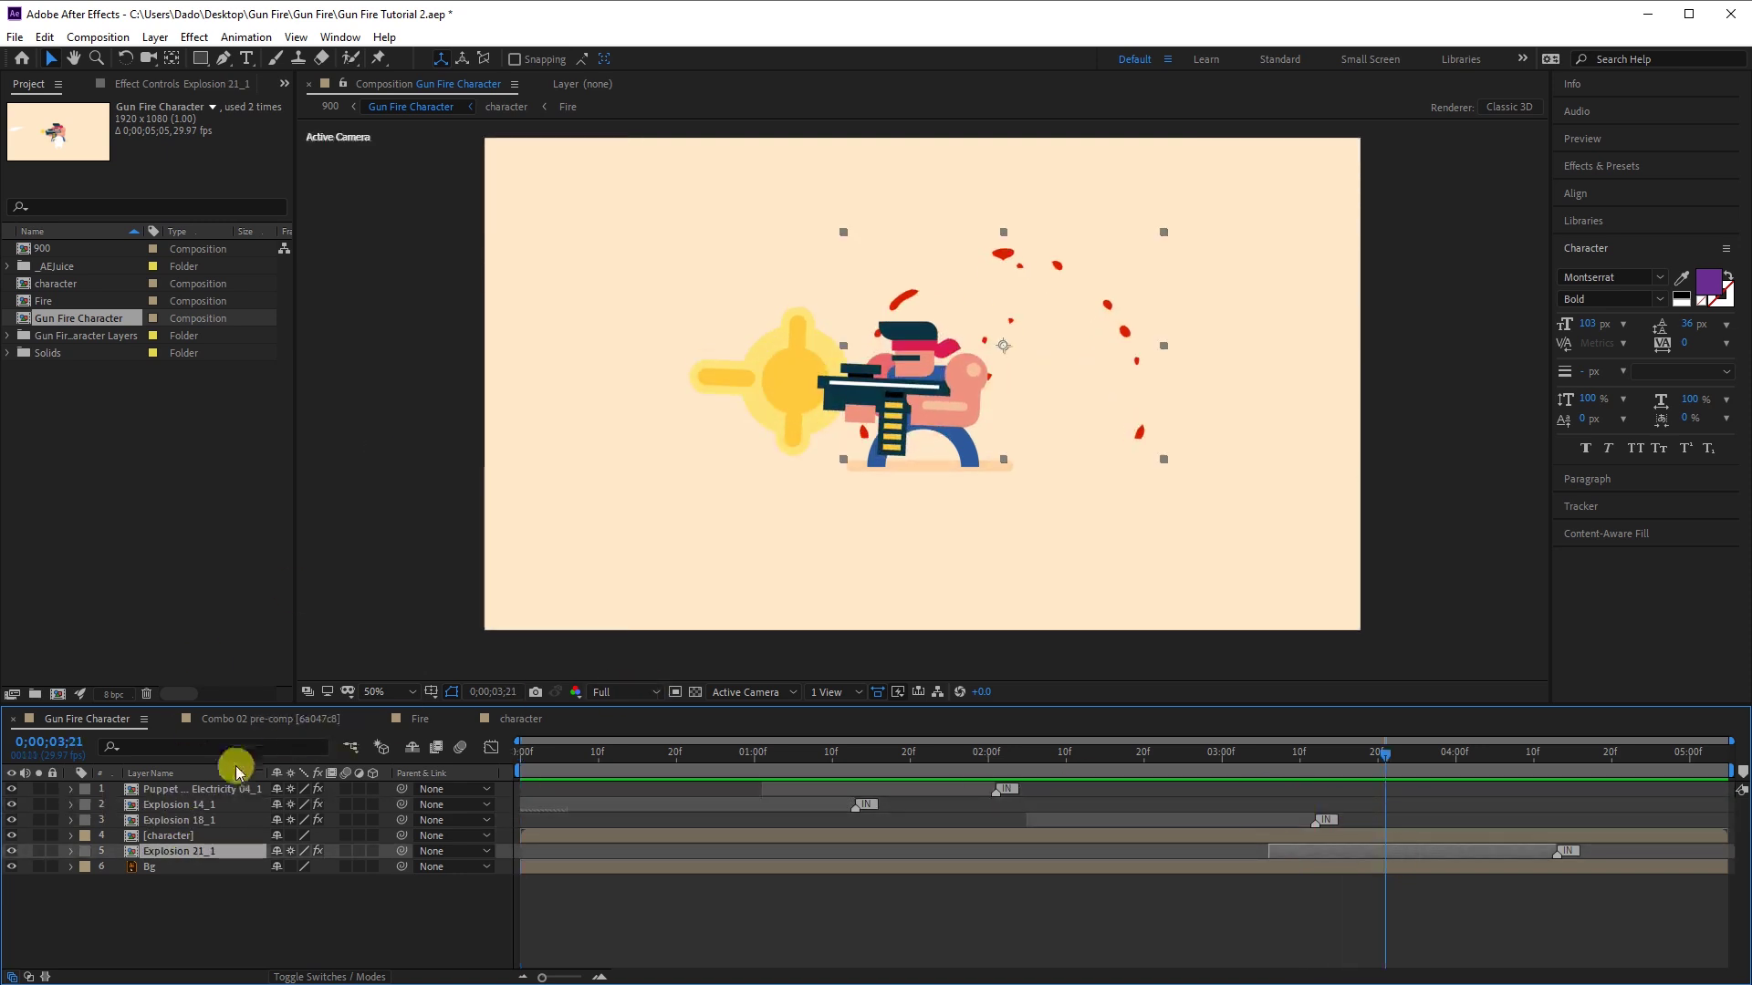
{"action": "key", "text": "ctrl+d"}
{"action": "left_click_drag", "start_coordinate": [1335, 850], "coordinate": [910, 850]}
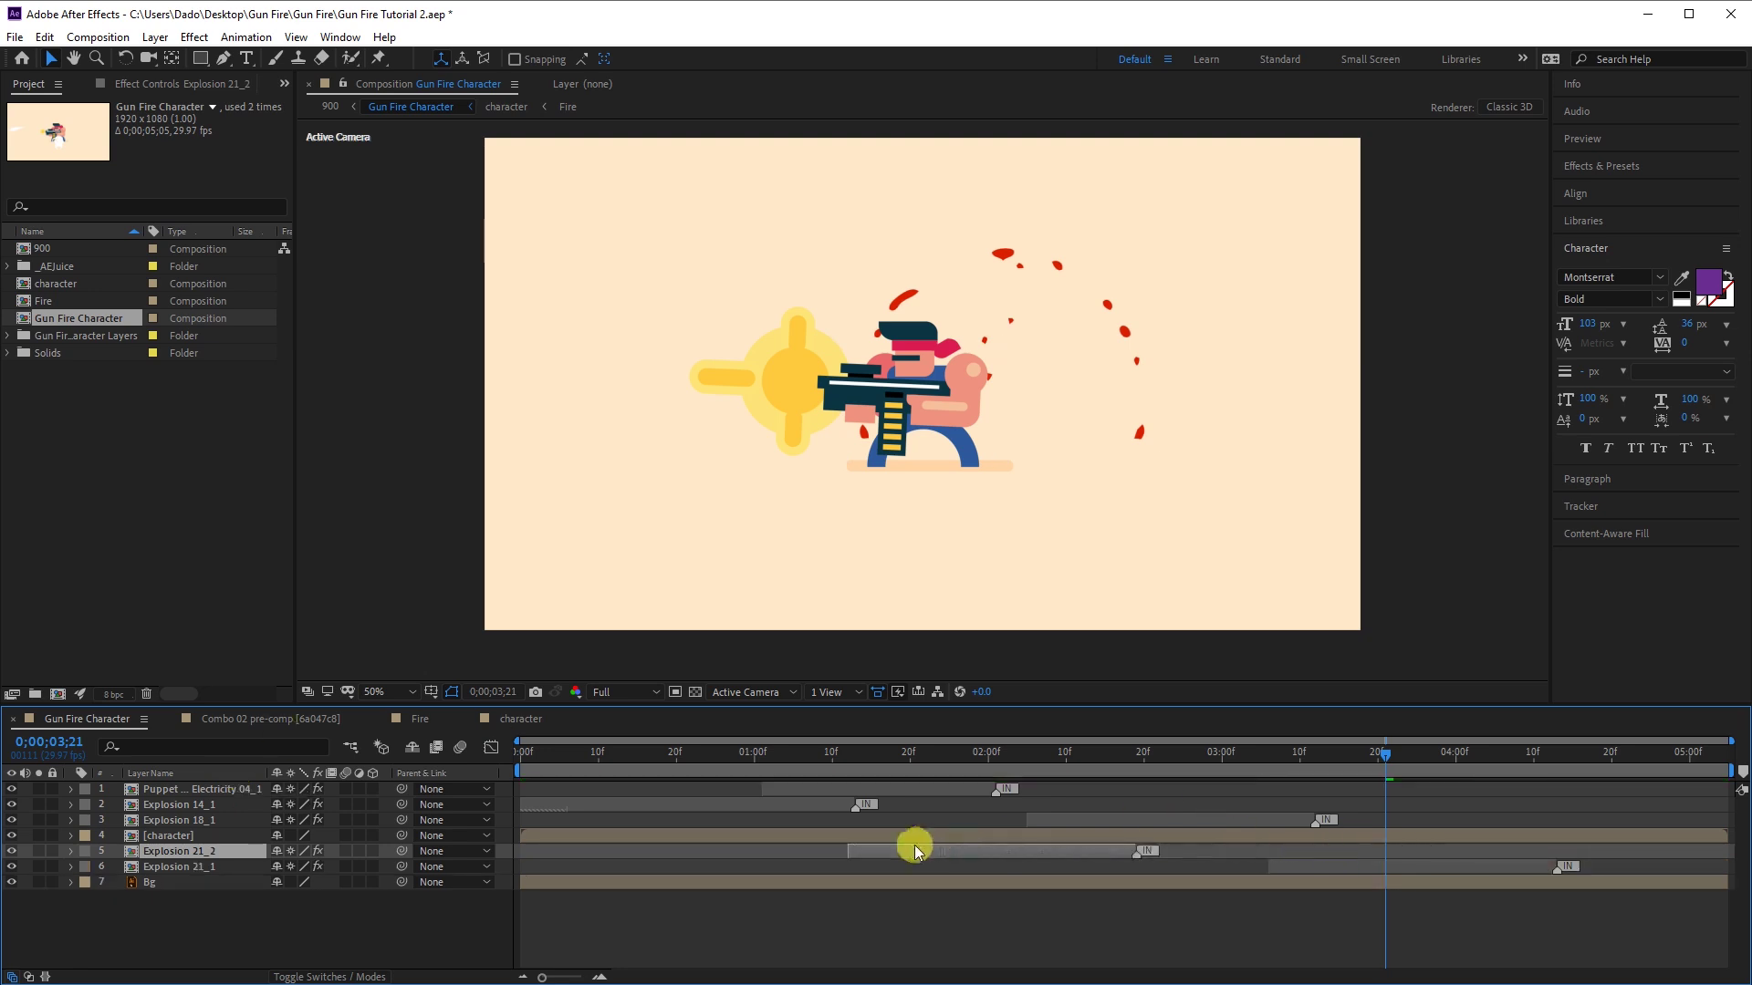
{"action": "left_click", "coordinate": [949, 753]}
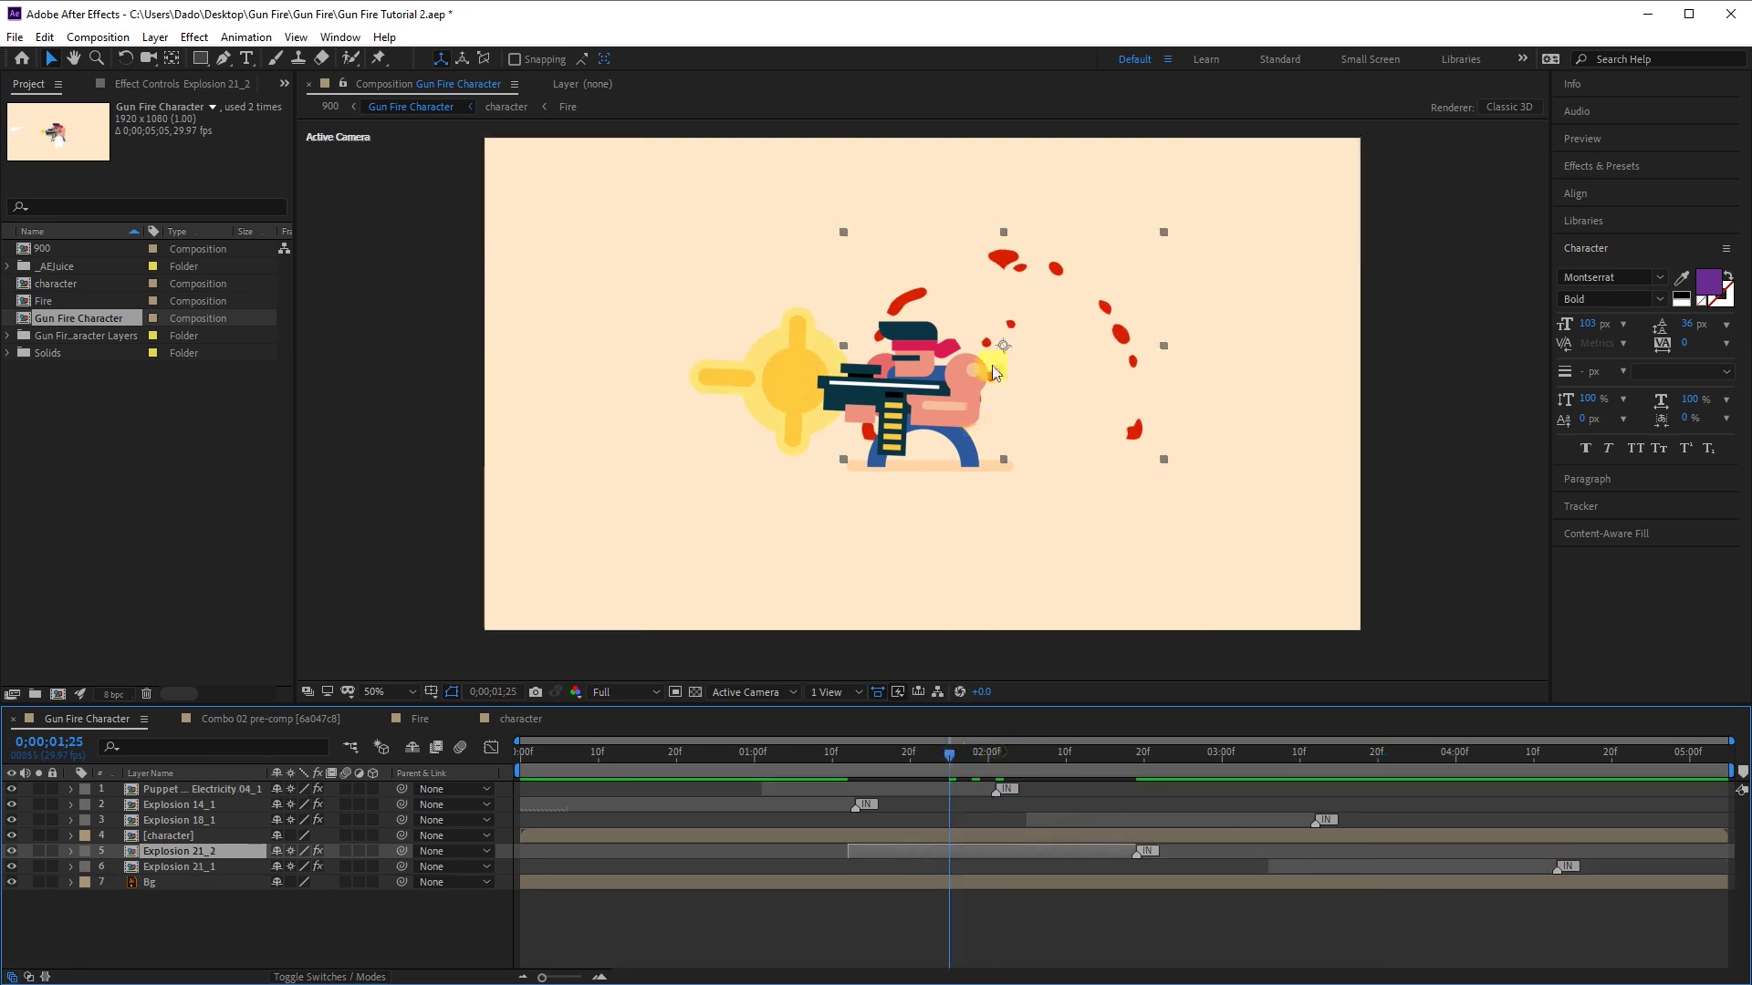
{"action": "left_click", "coordinate": [771, 246]}
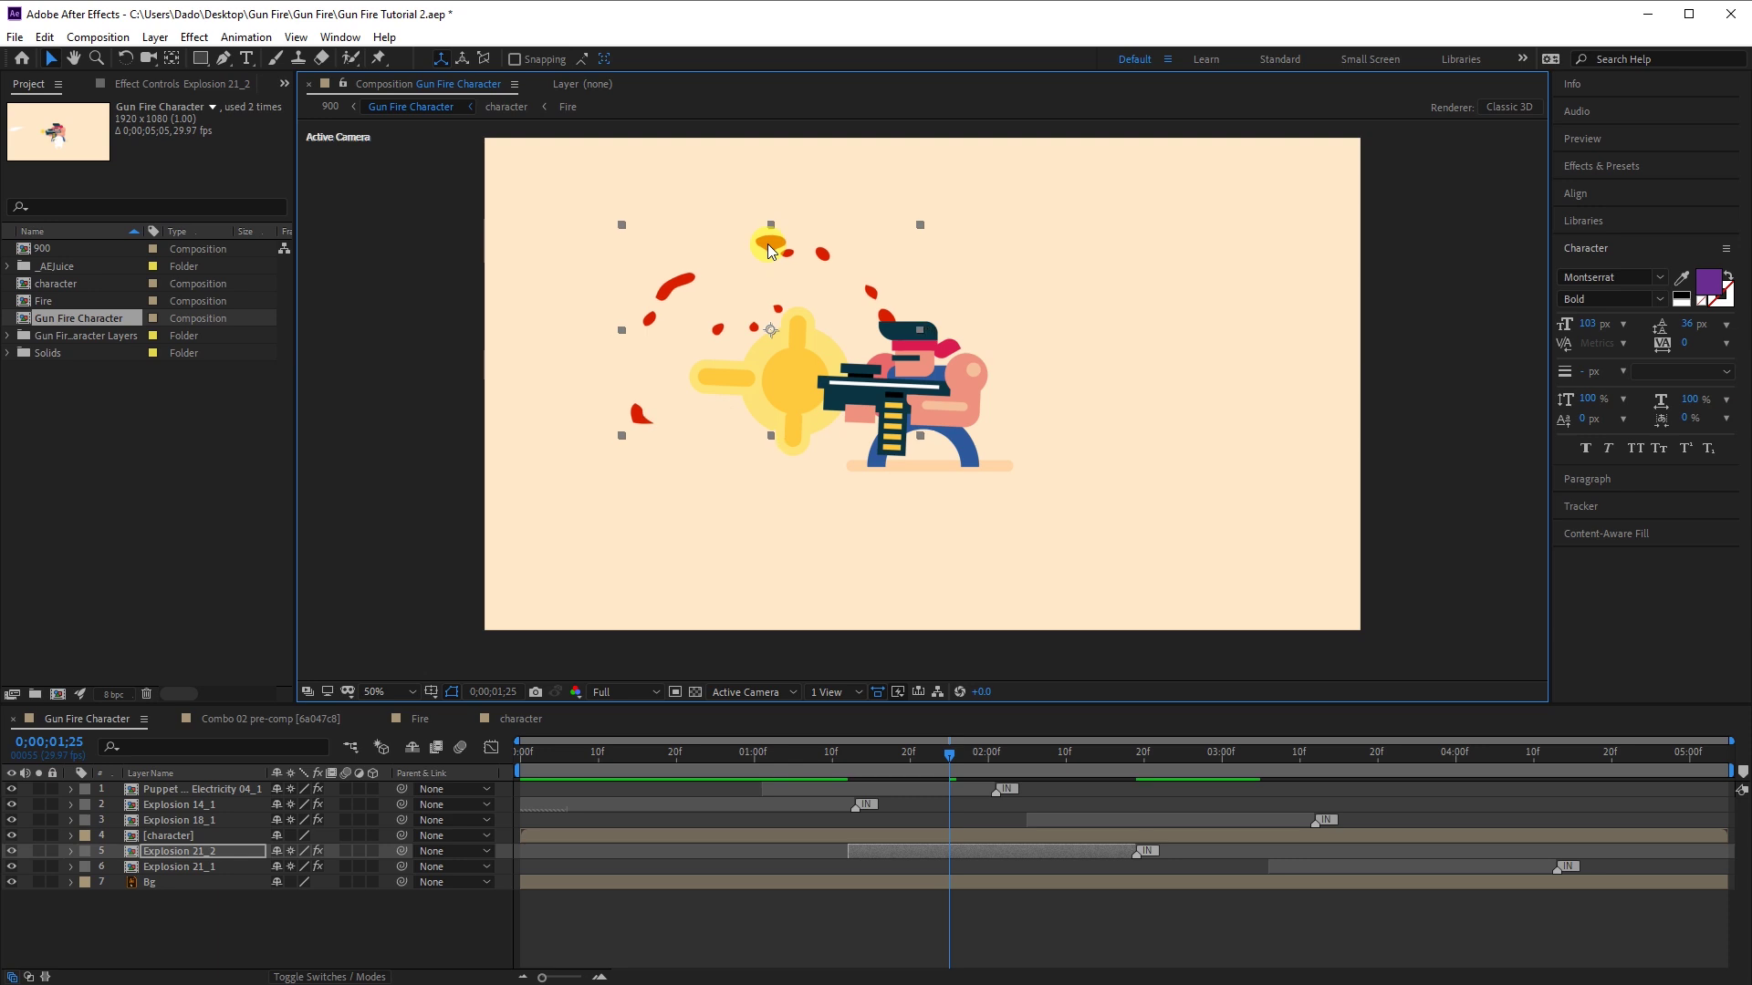
{"action": "left_click_drag", "start_coordinate": [774, 260], "coordinate": [657, 336]}
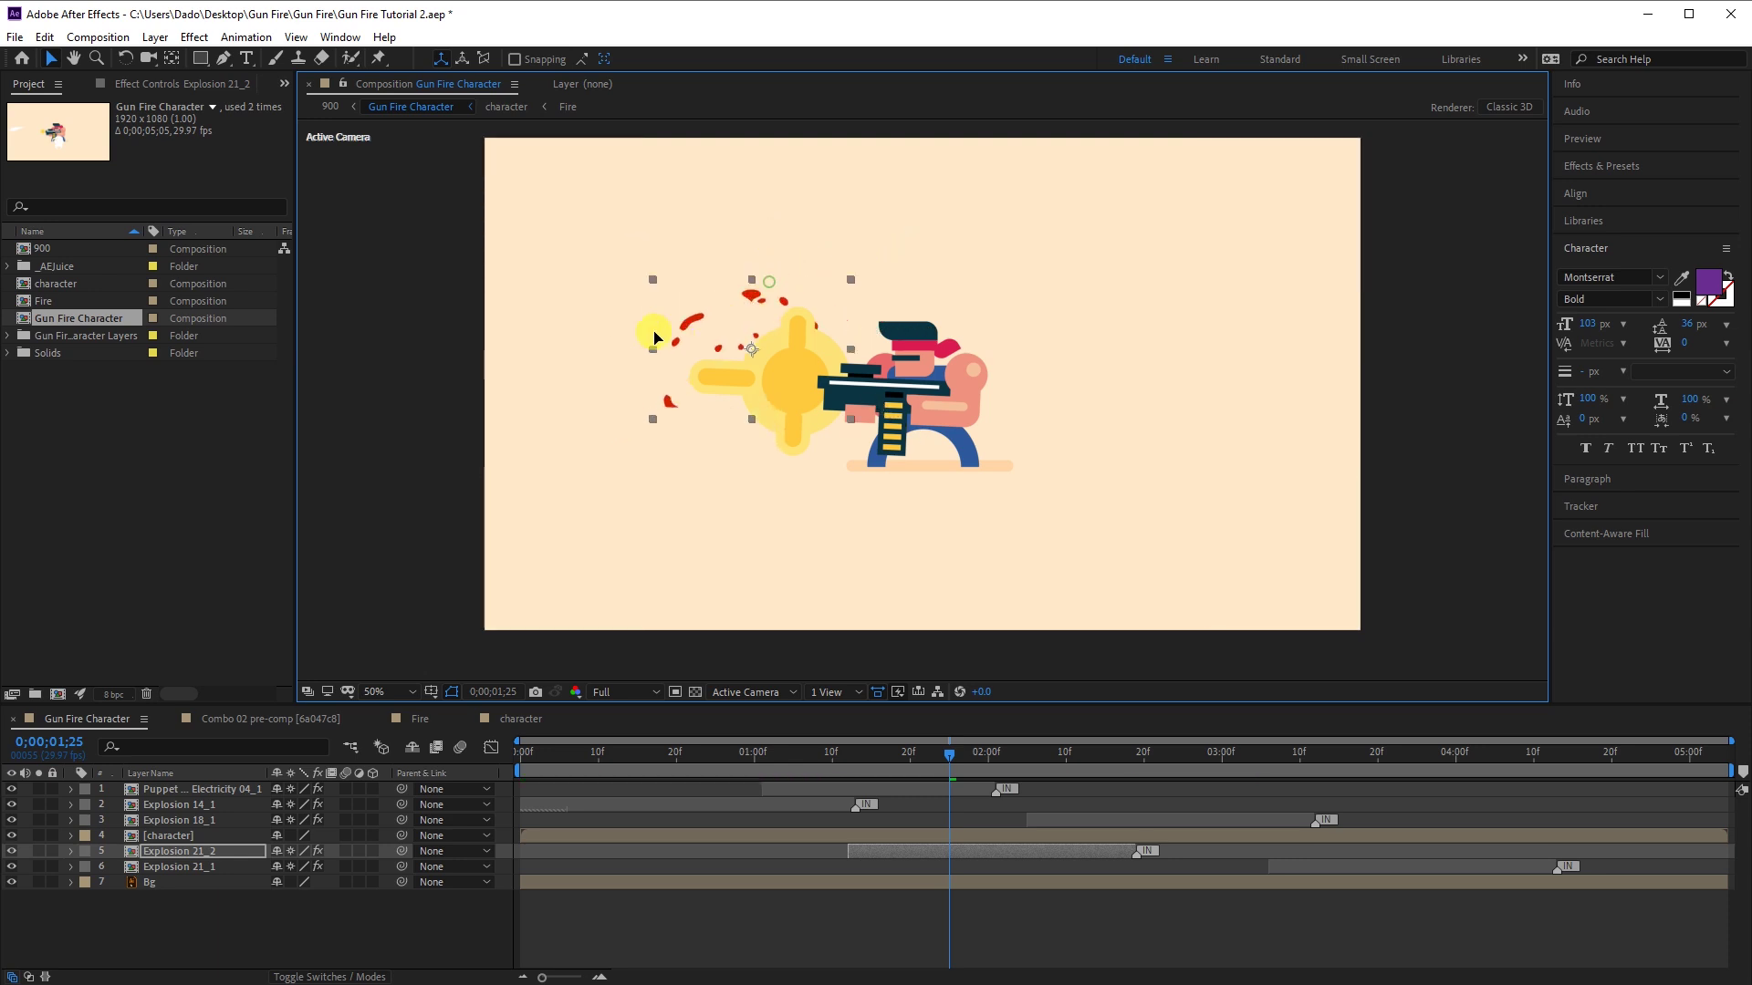
{"action": "key", "text": "Home"}
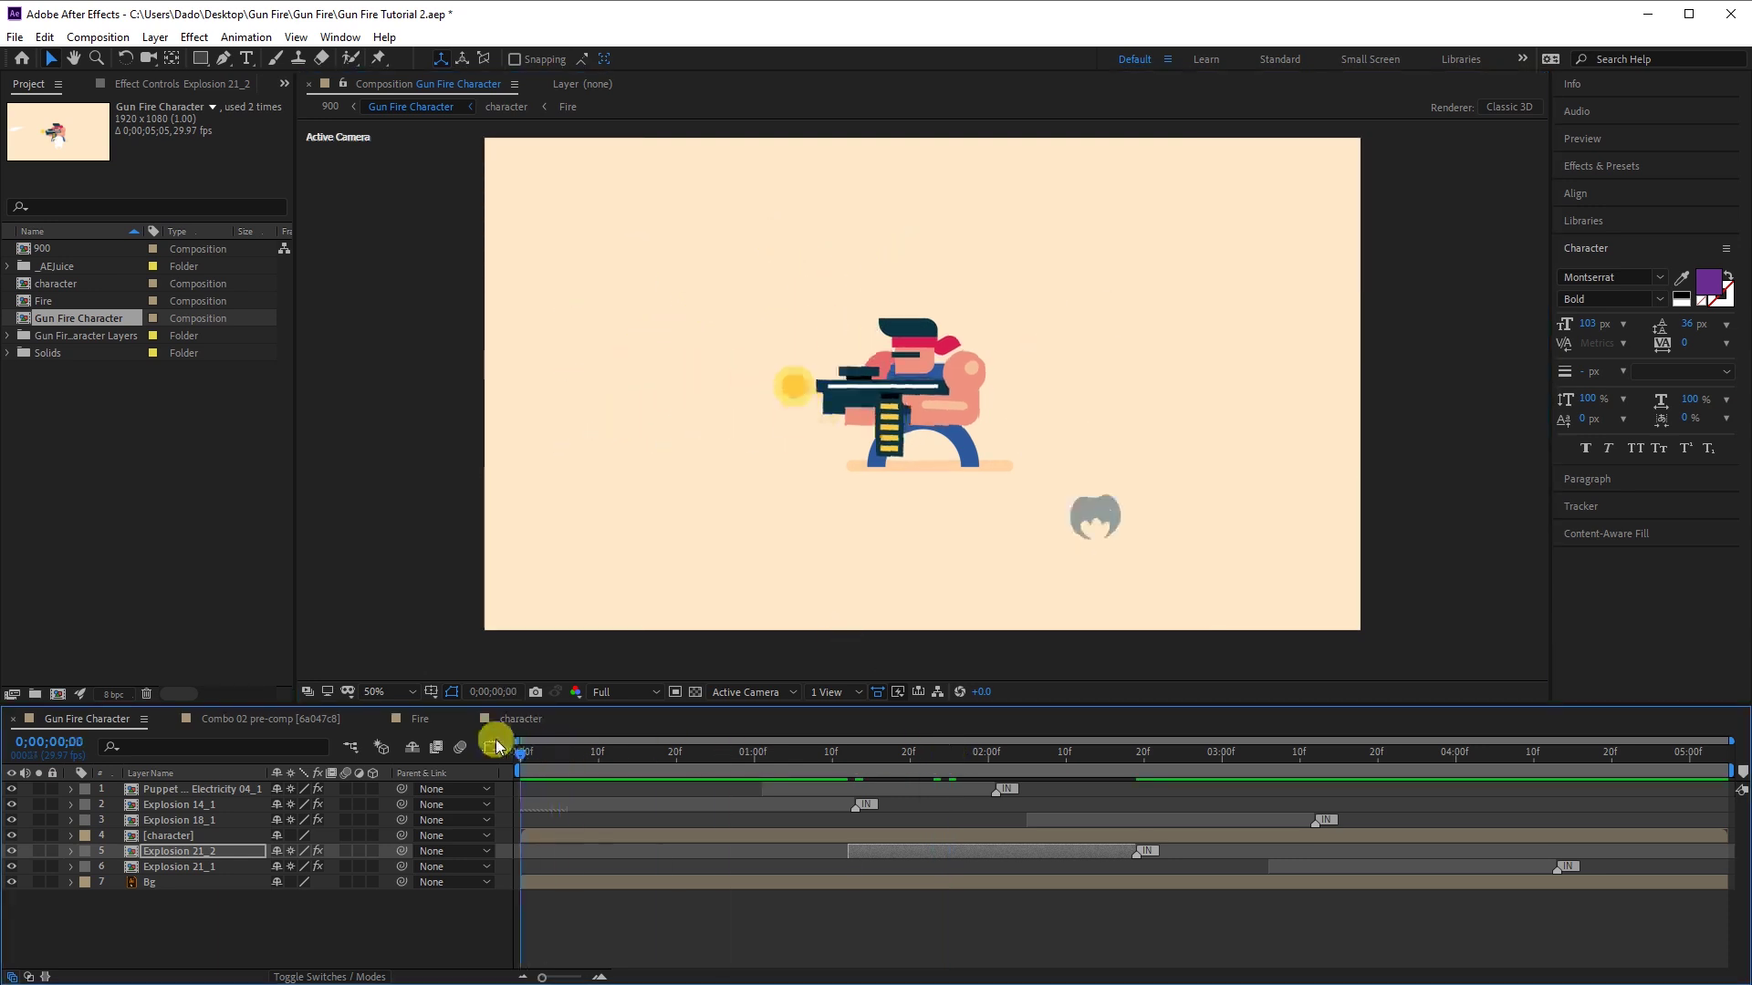
Import the dark blue background and white Dream Team logo files into Comp 1
{"action": "key", "text": "space"}
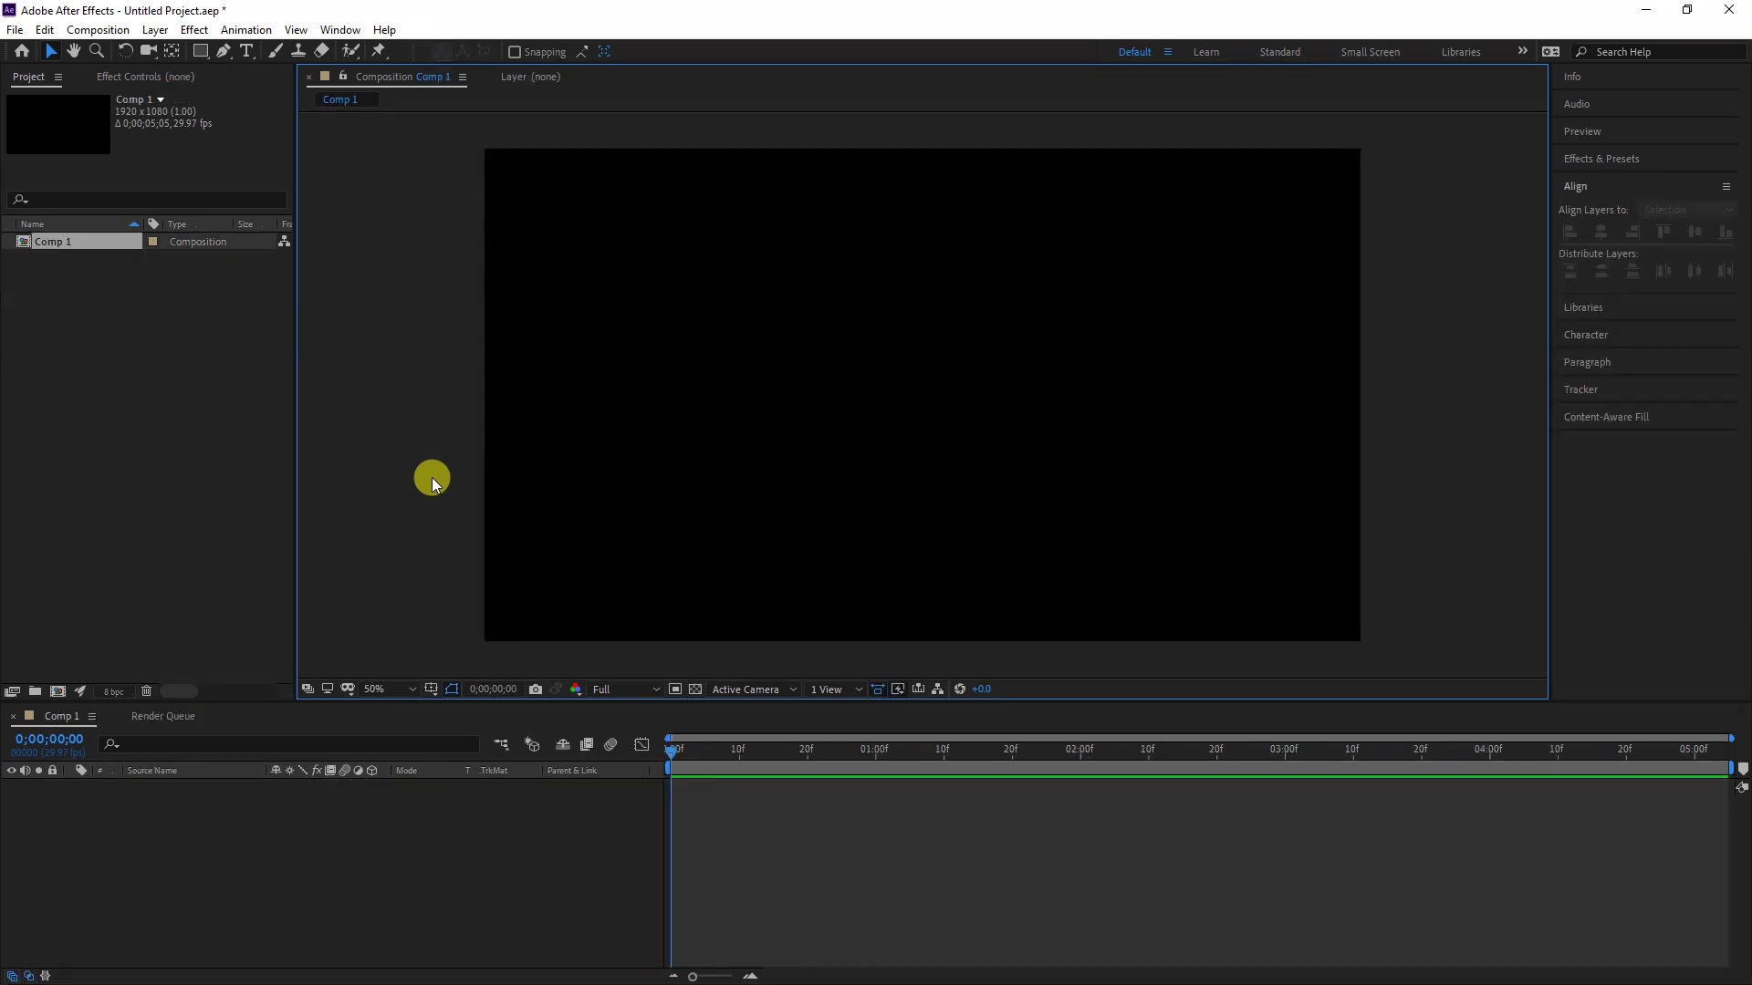
{"action": "key", "text": "alt+Tab"}
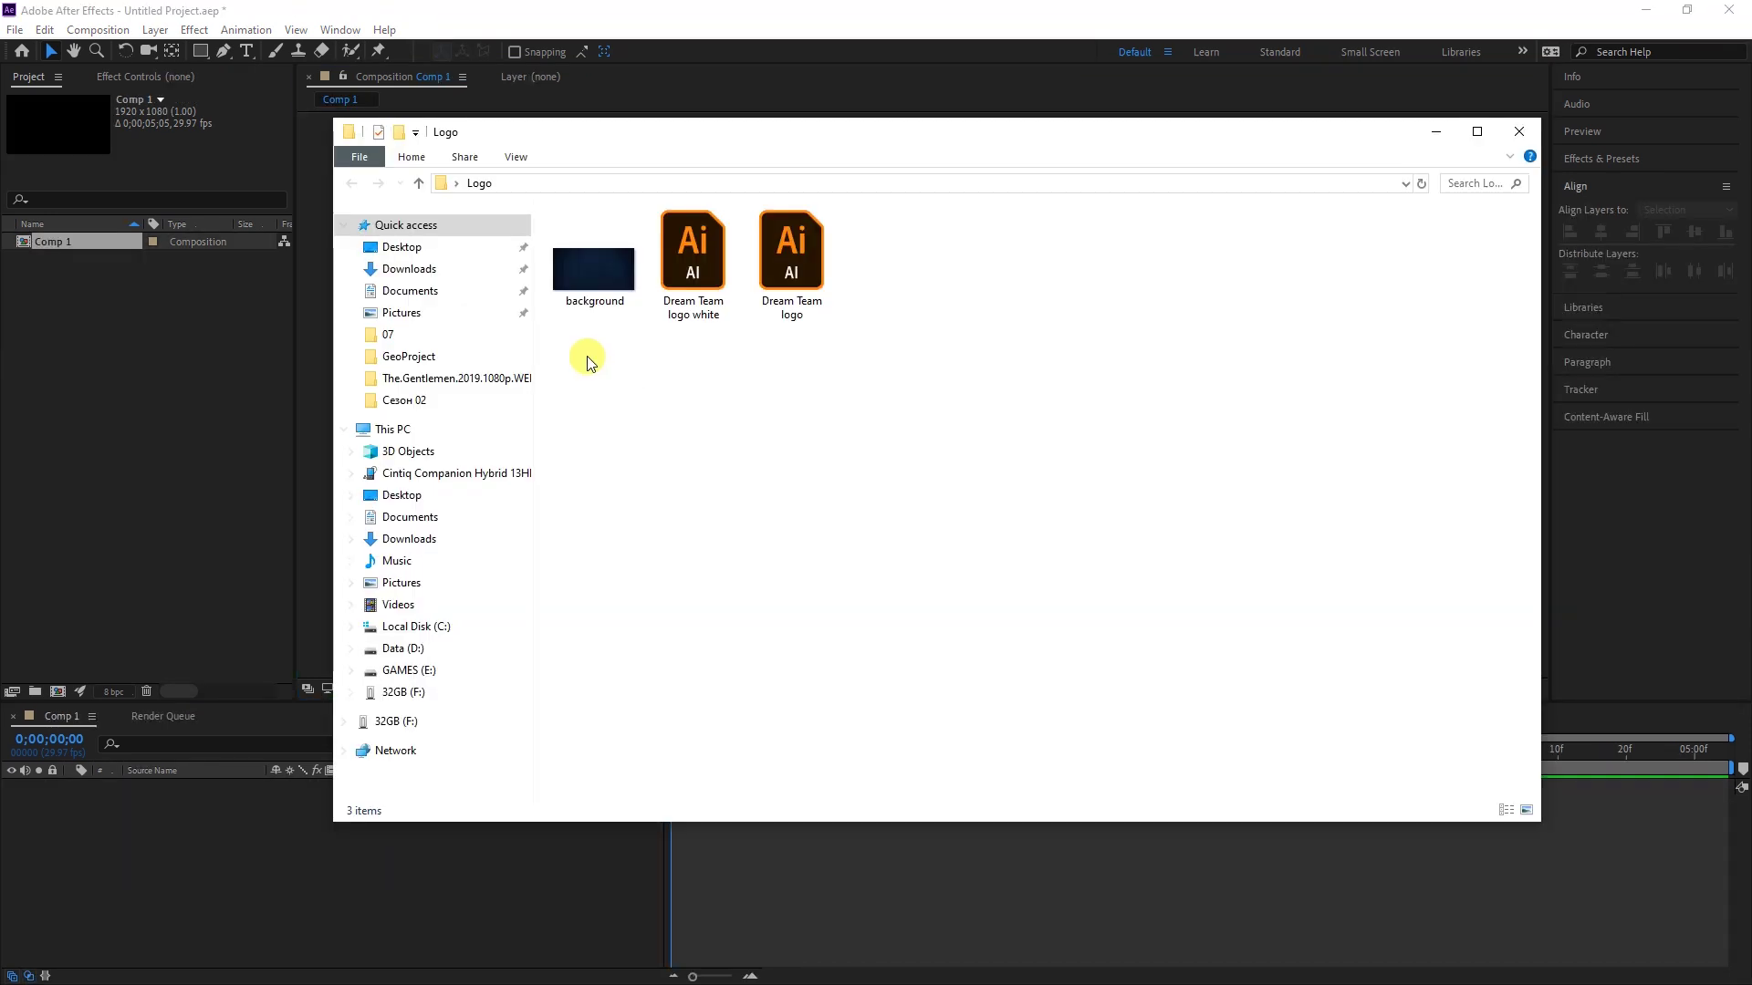
{"action": "left_click_drag", "start_coordinate": [616, 329], "coordinate": [702, 227]}
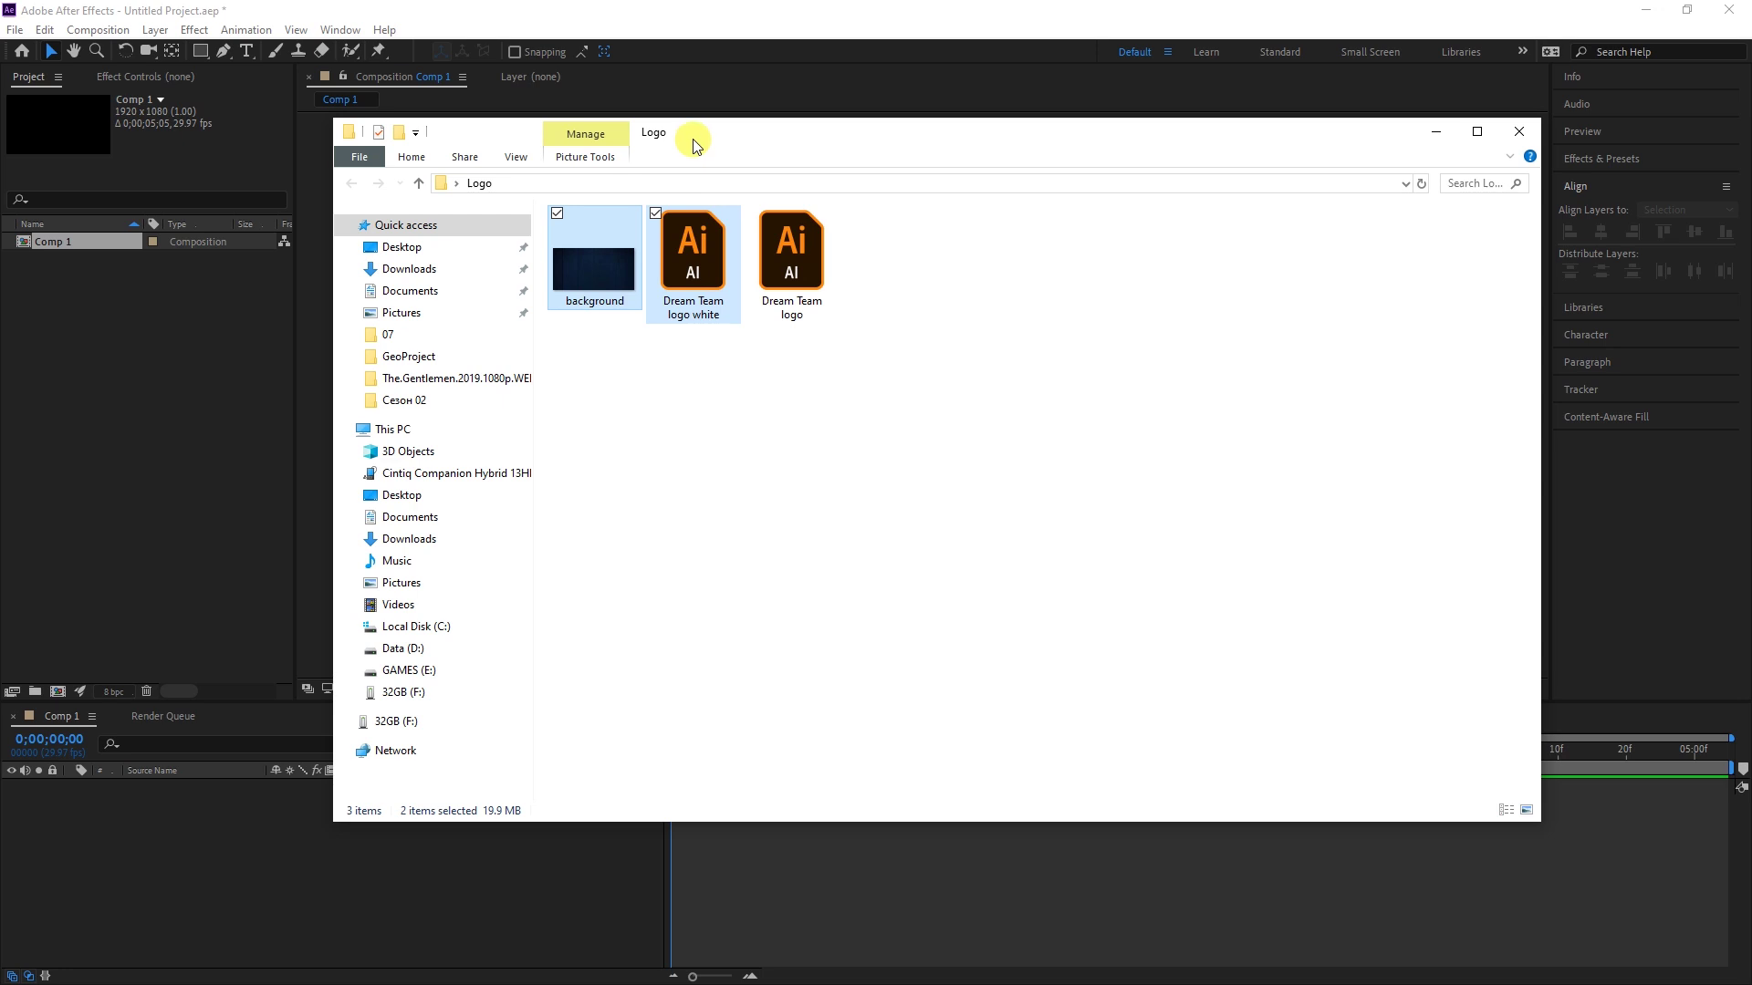
{"action": "left_click_drag", "start_coordinate": [694, 141], "coordinate": [835, 109]}
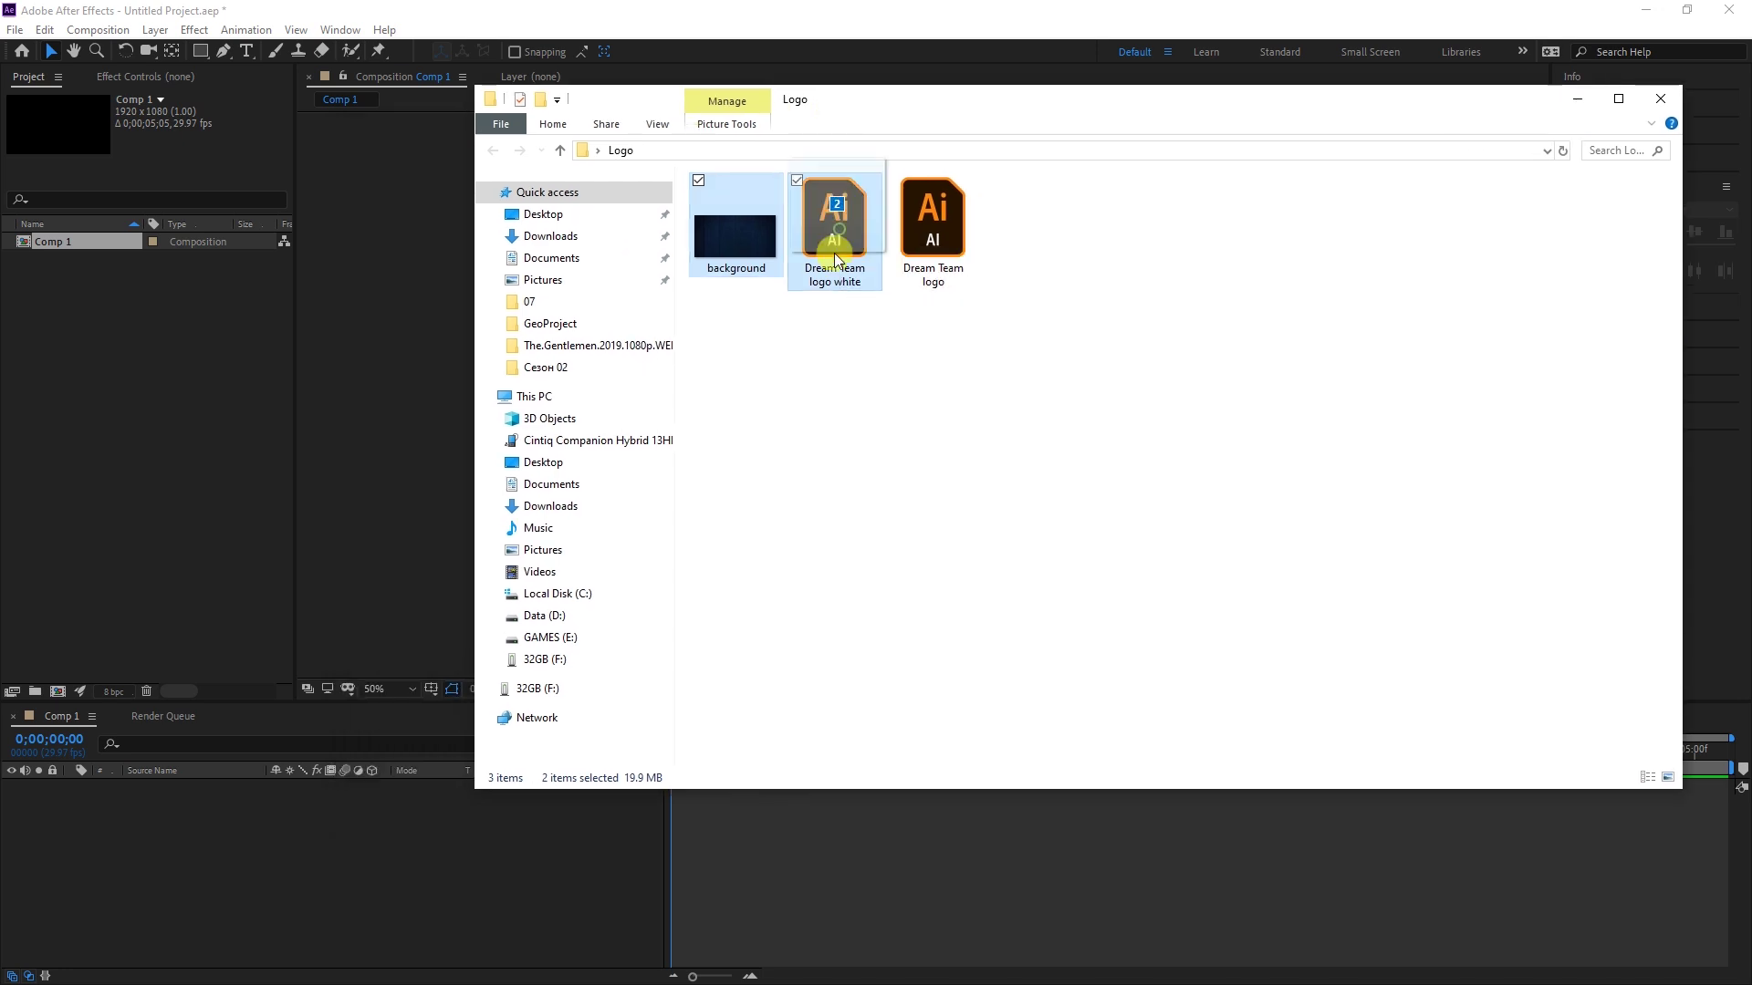
{"action": "left_click_drag", "start_coordinate": [838, 236], "coordinate": [377, 850]}
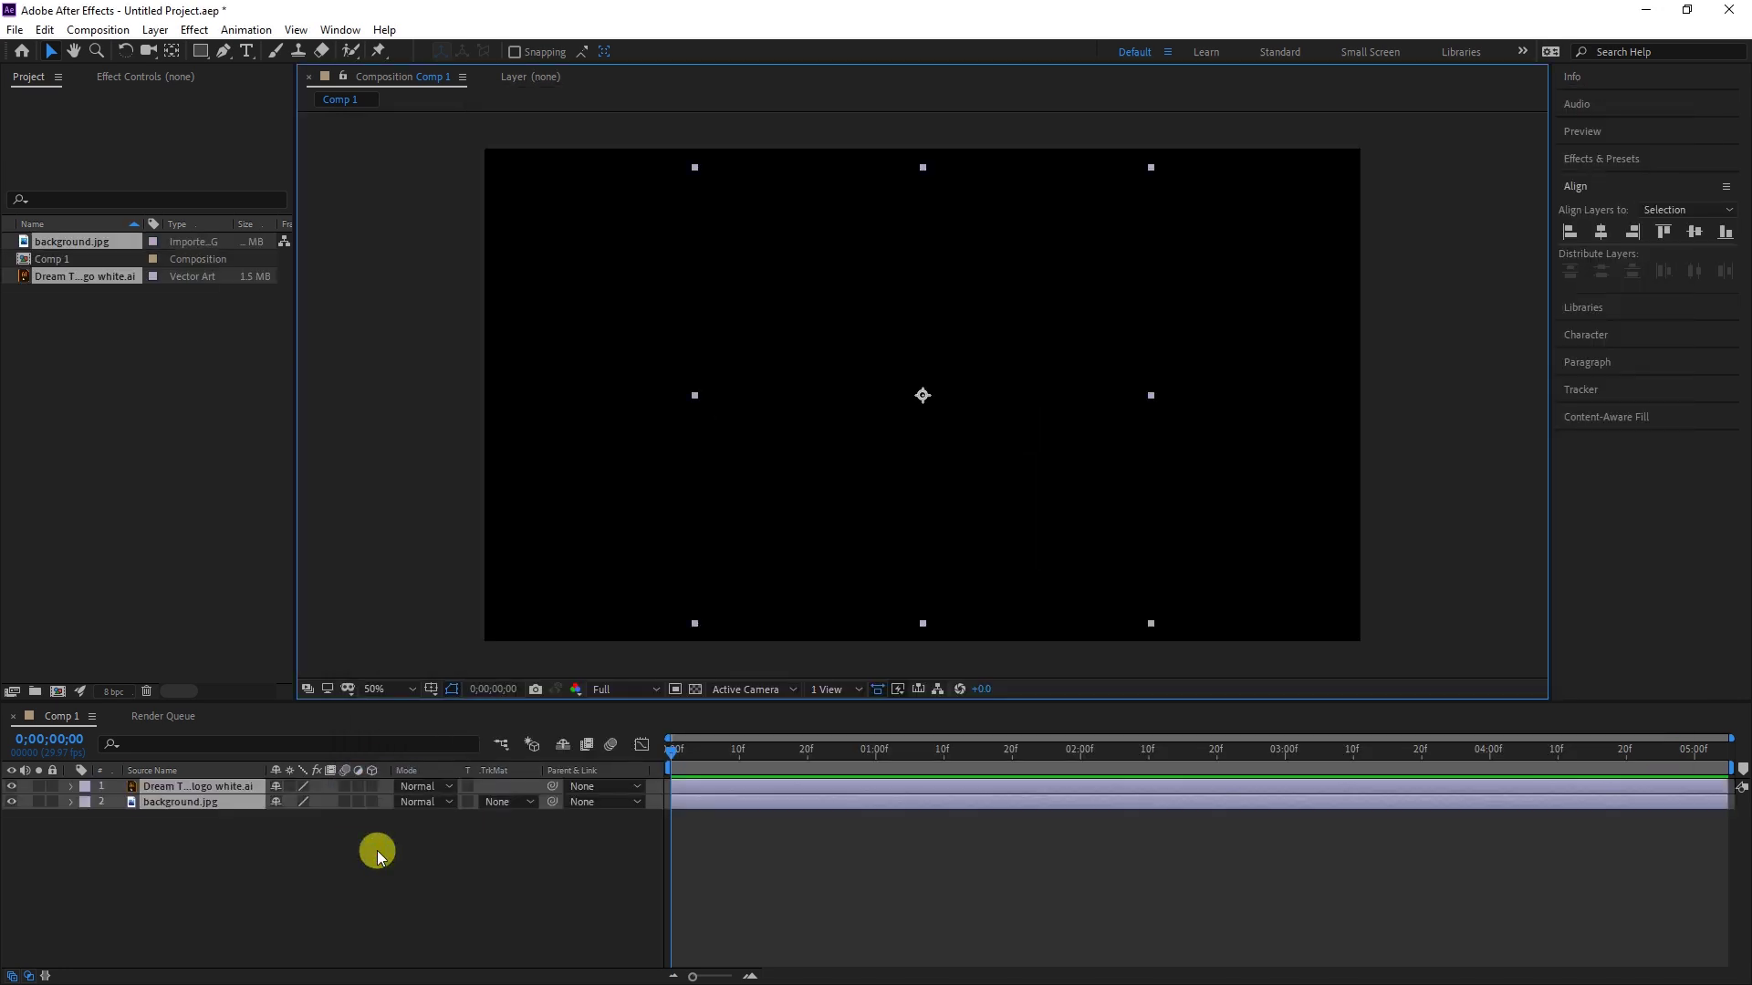
Scale the background.jpg layer down to 45% so it fills the frame
{"action": "left_click", "coordinate": [180, 803]}
{"action": "scroll", "coordinate": [739, 425], "scroll_direction": "down", "scroll_amount": 2}
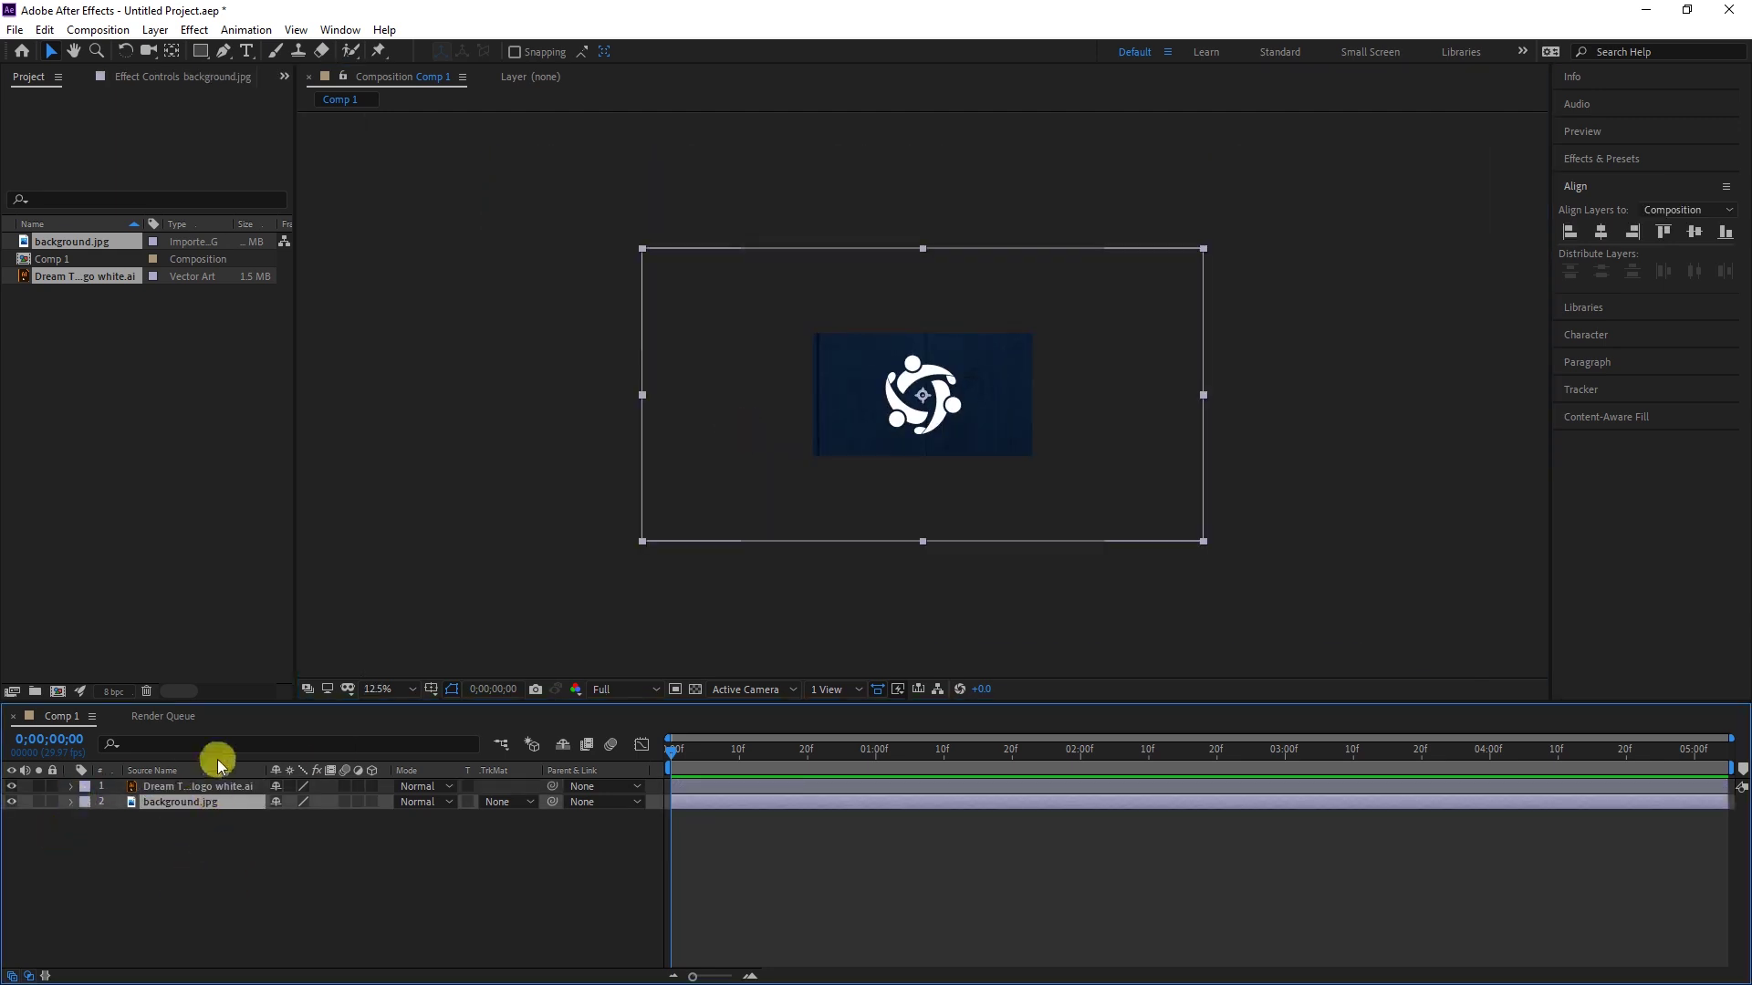
{"action": "left_click_drag", "start_coordinate": [300, 818], "coordinate": [246, 817]}
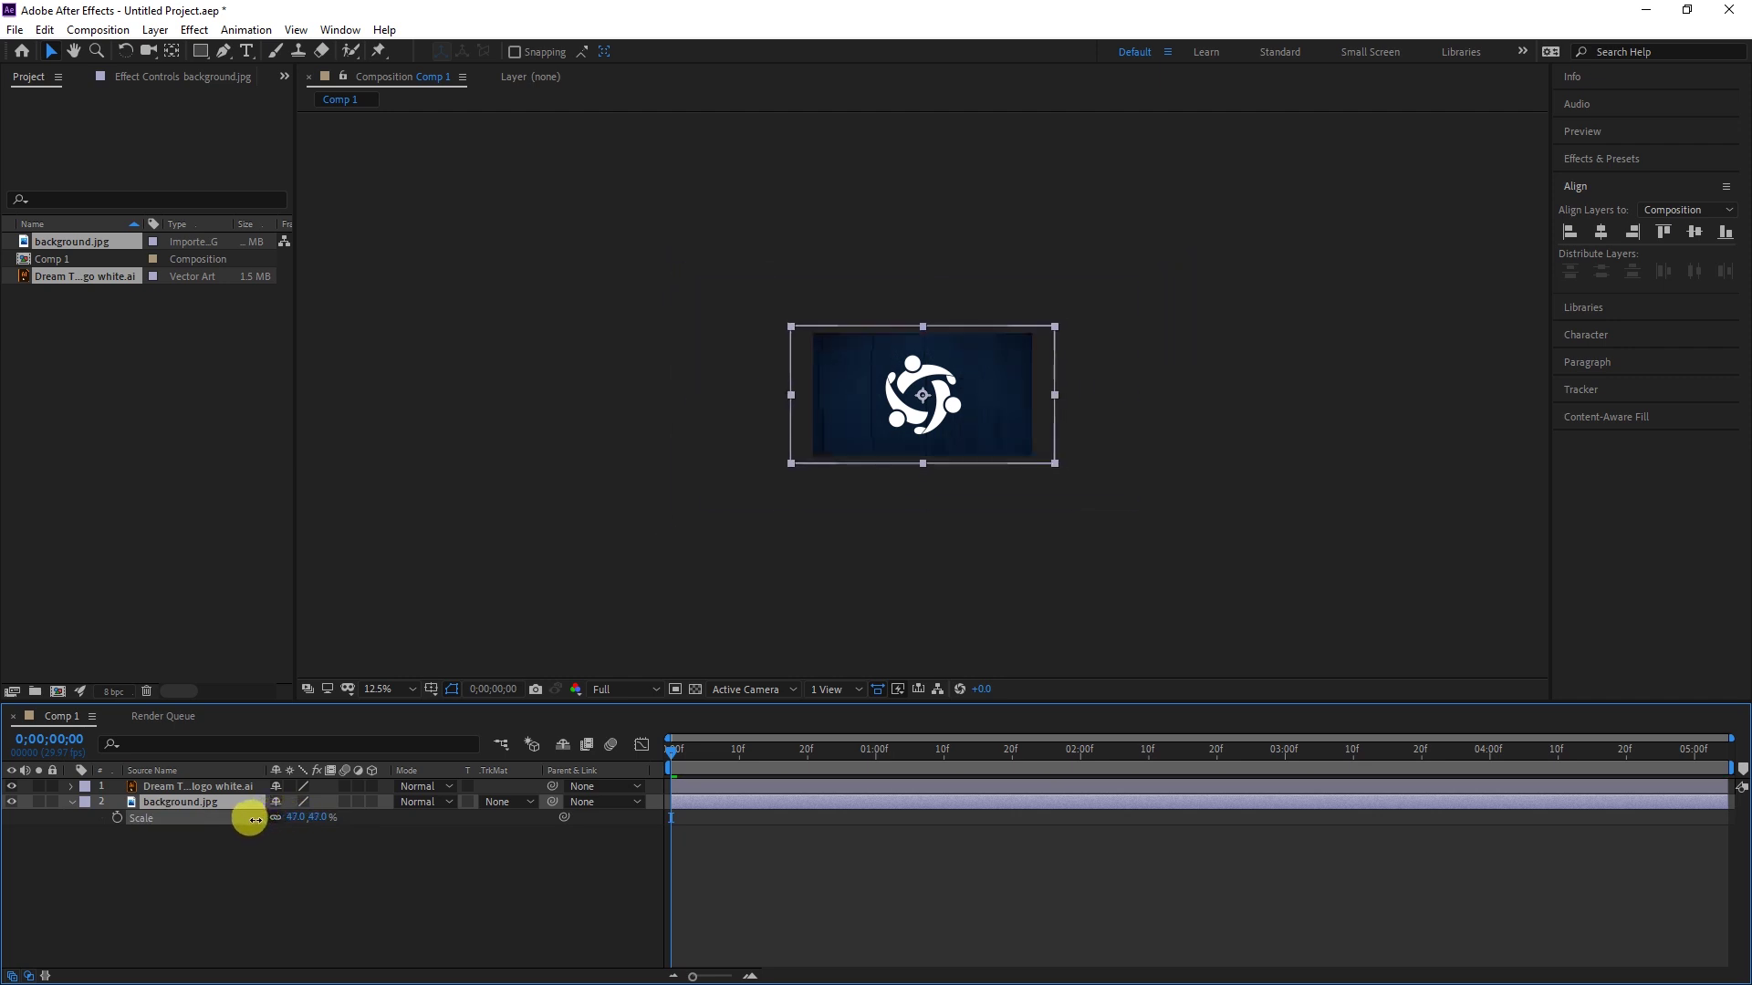
{"action": "scroll", "coordinate": [825, 450], "scroll_direction": "up", "scroll_amount": 1}
{"action": "scroll", "coordinate": [826, 449], "scroll_direction": "up", "scroll_amount": 1}
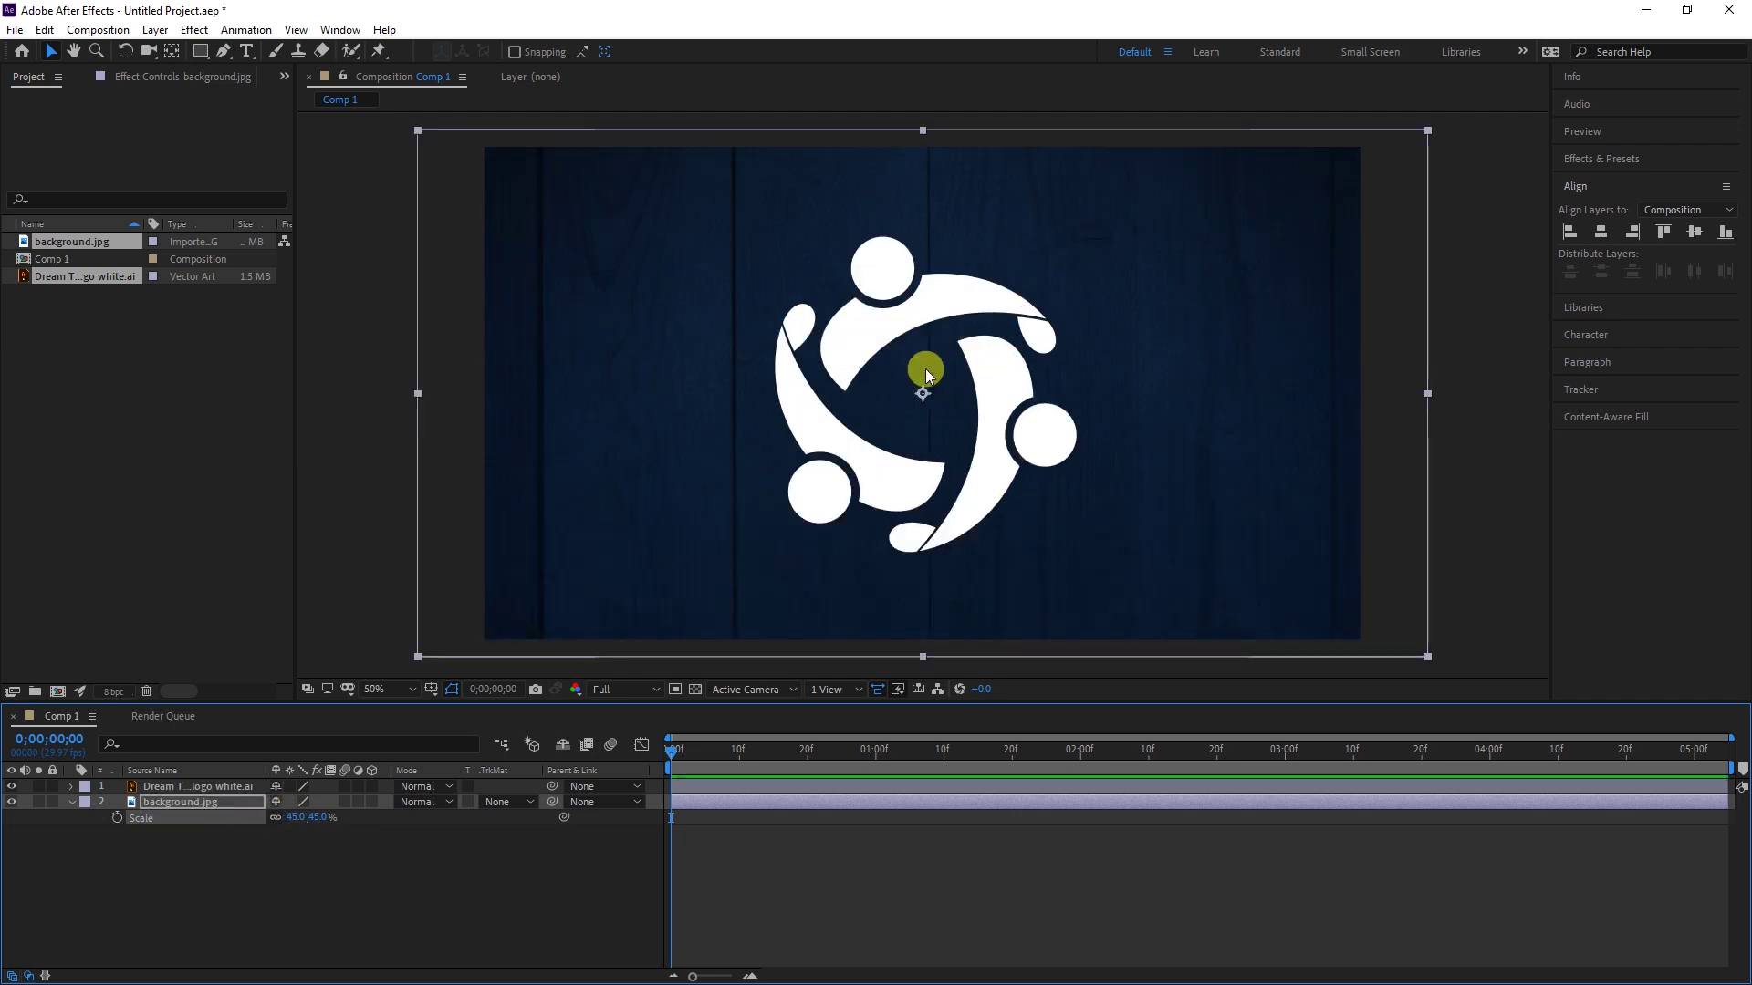
{"action": "left_click", "coordinate": [70, 802]}
{"action": "left_click", "coordinate": [327, 857]}
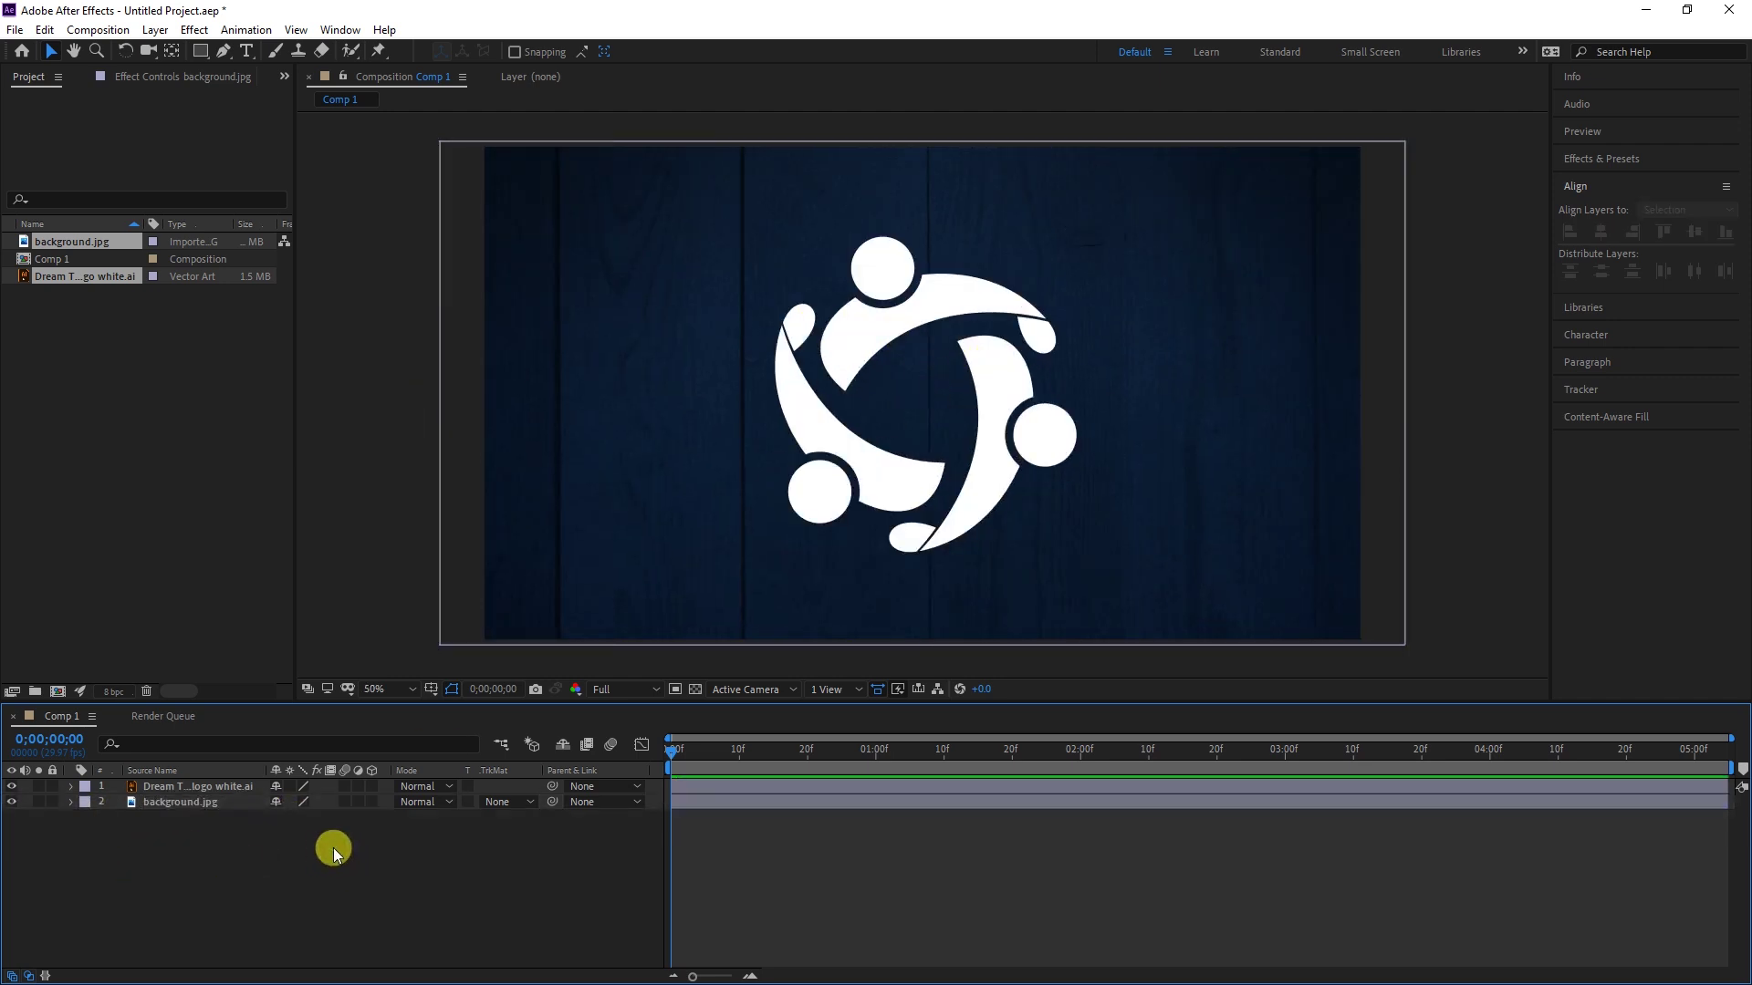
Scale the white logo layer to 48% and move it above centre
{"action": "left_click", "coordinate": [191, 786]}
{"action": "scroll", "coordinate": [888, 372], "scroll_direction": "down", "scroll_amount": 1}
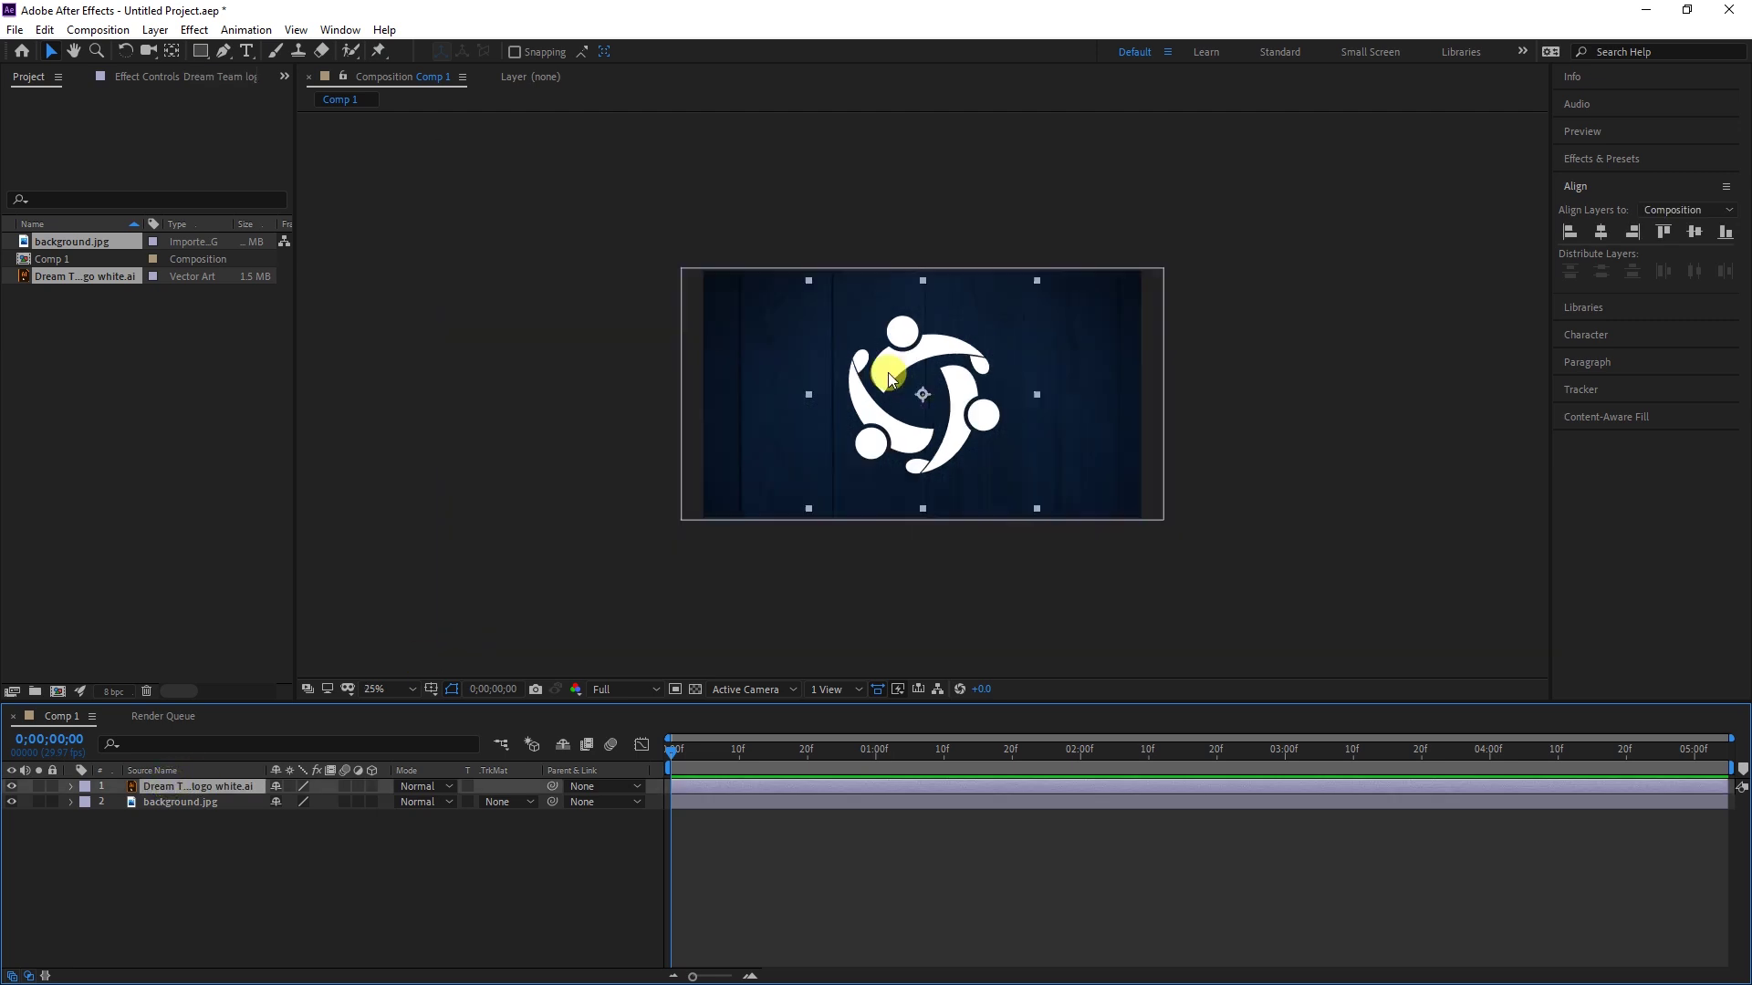
{"action": "key", "text": "s"}
{"action": "left_click_drag", "start_coordinate": [301, 803], "coordinate": [260, 809]}
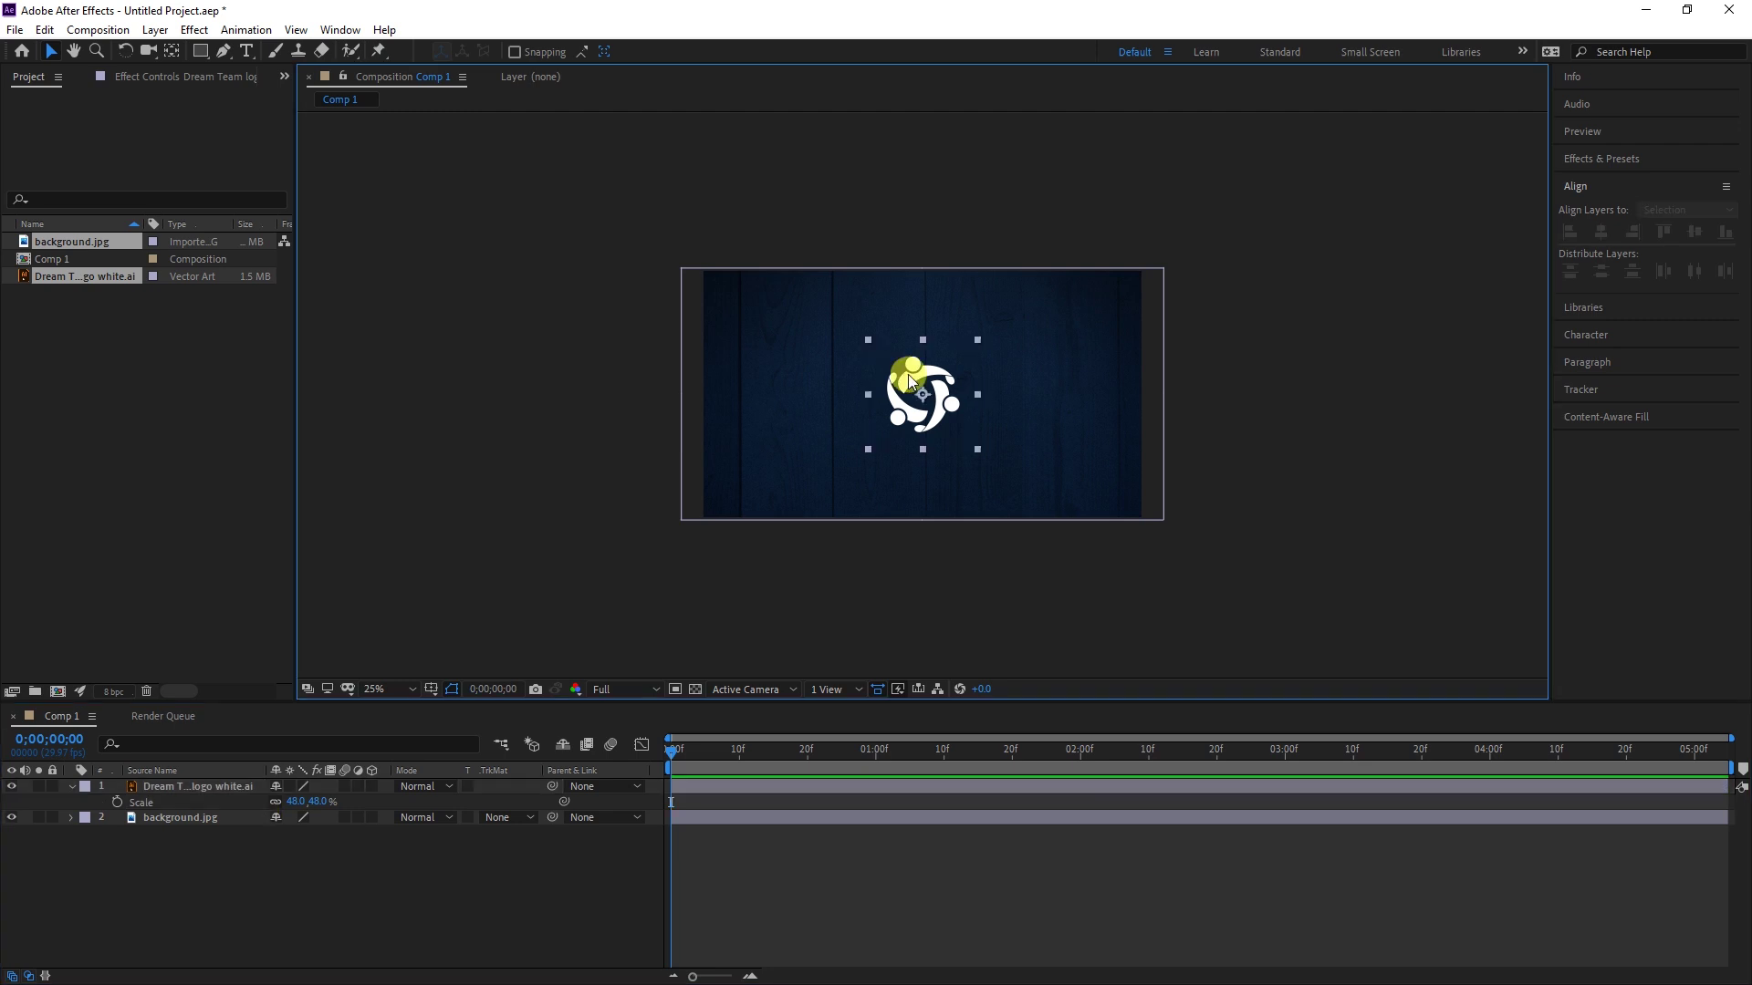
{"action": "left_click_drag", "start_coordinate": [918, 394], "coordinate": [913, 377]}
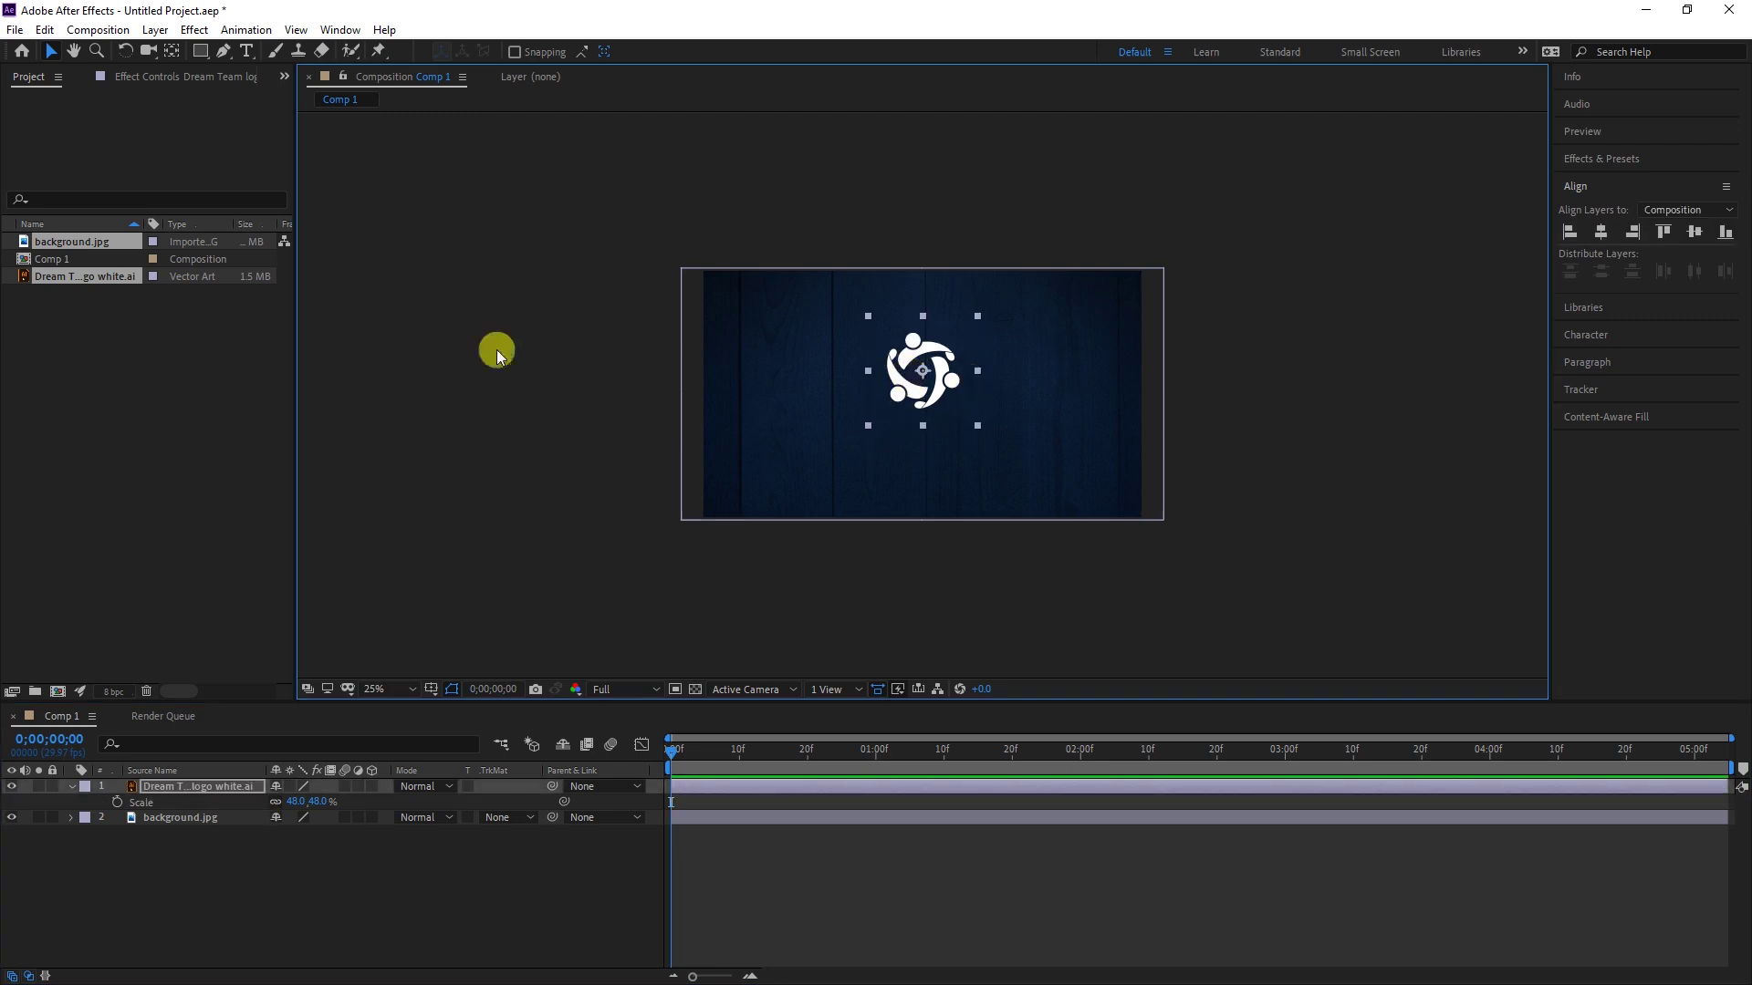
Add a DREAM TEAM text layer below the logo in ExtraBold weight
{"action": "left_click", "coordinate": [246, 52]}
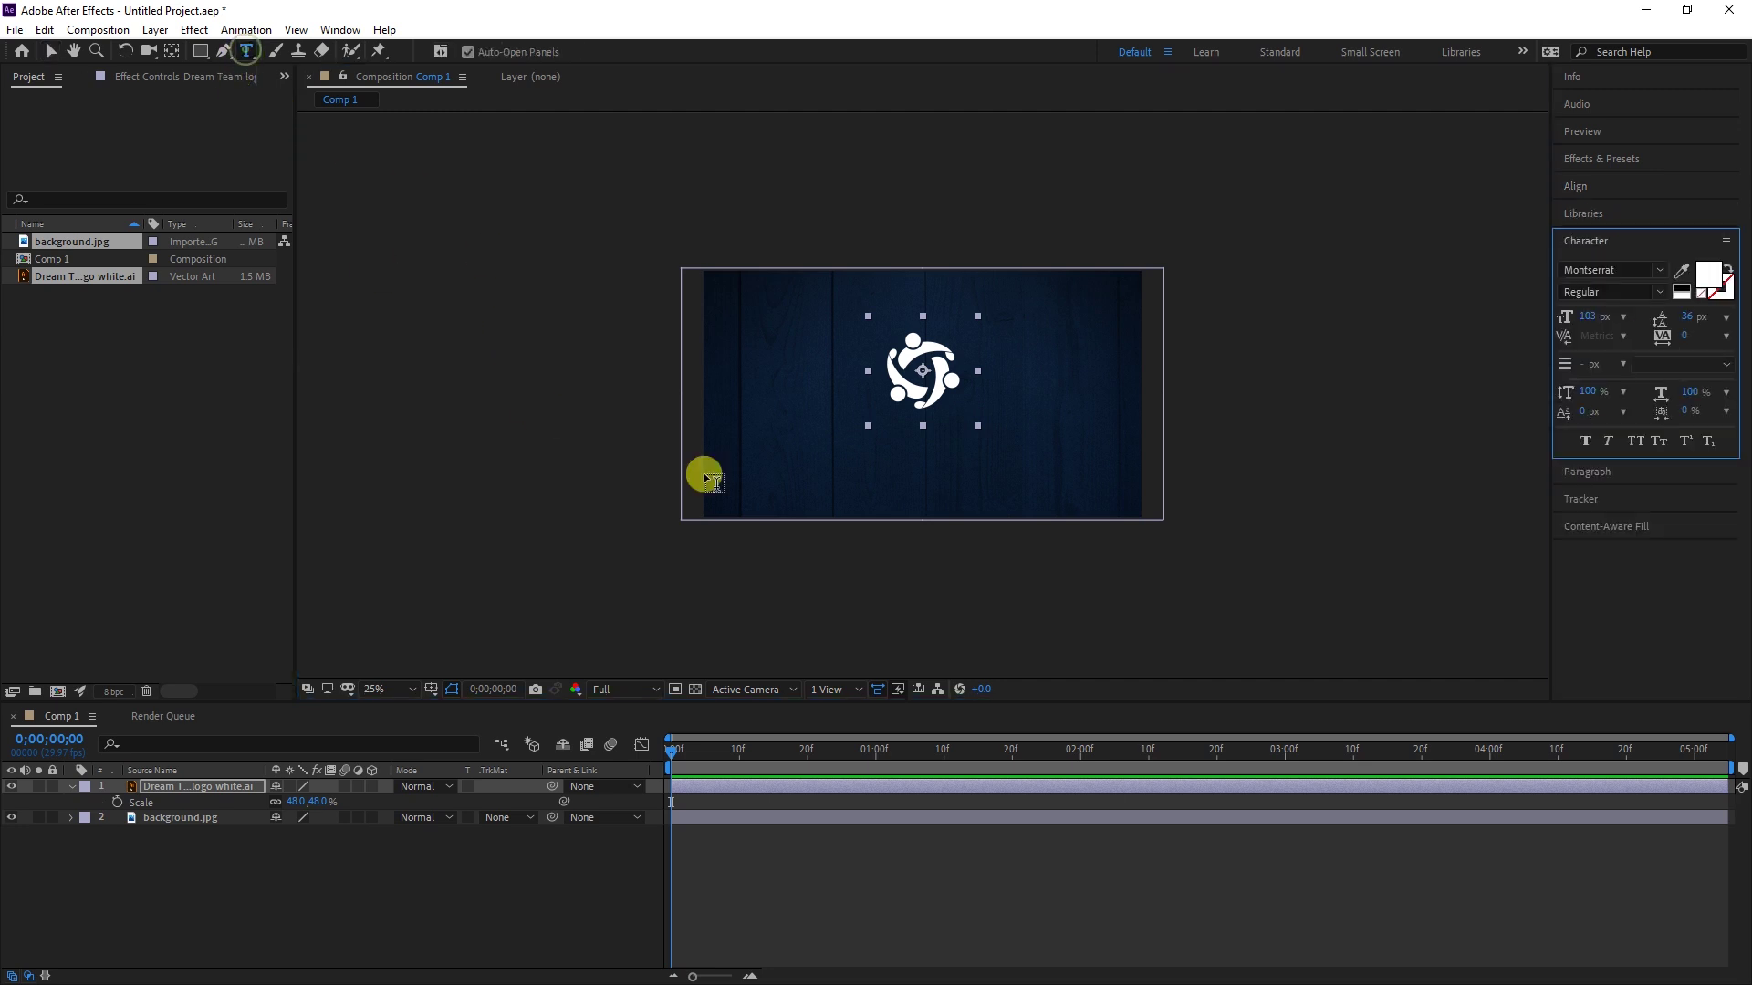
{"action": "left_click", "coordinate": [818, 465]}
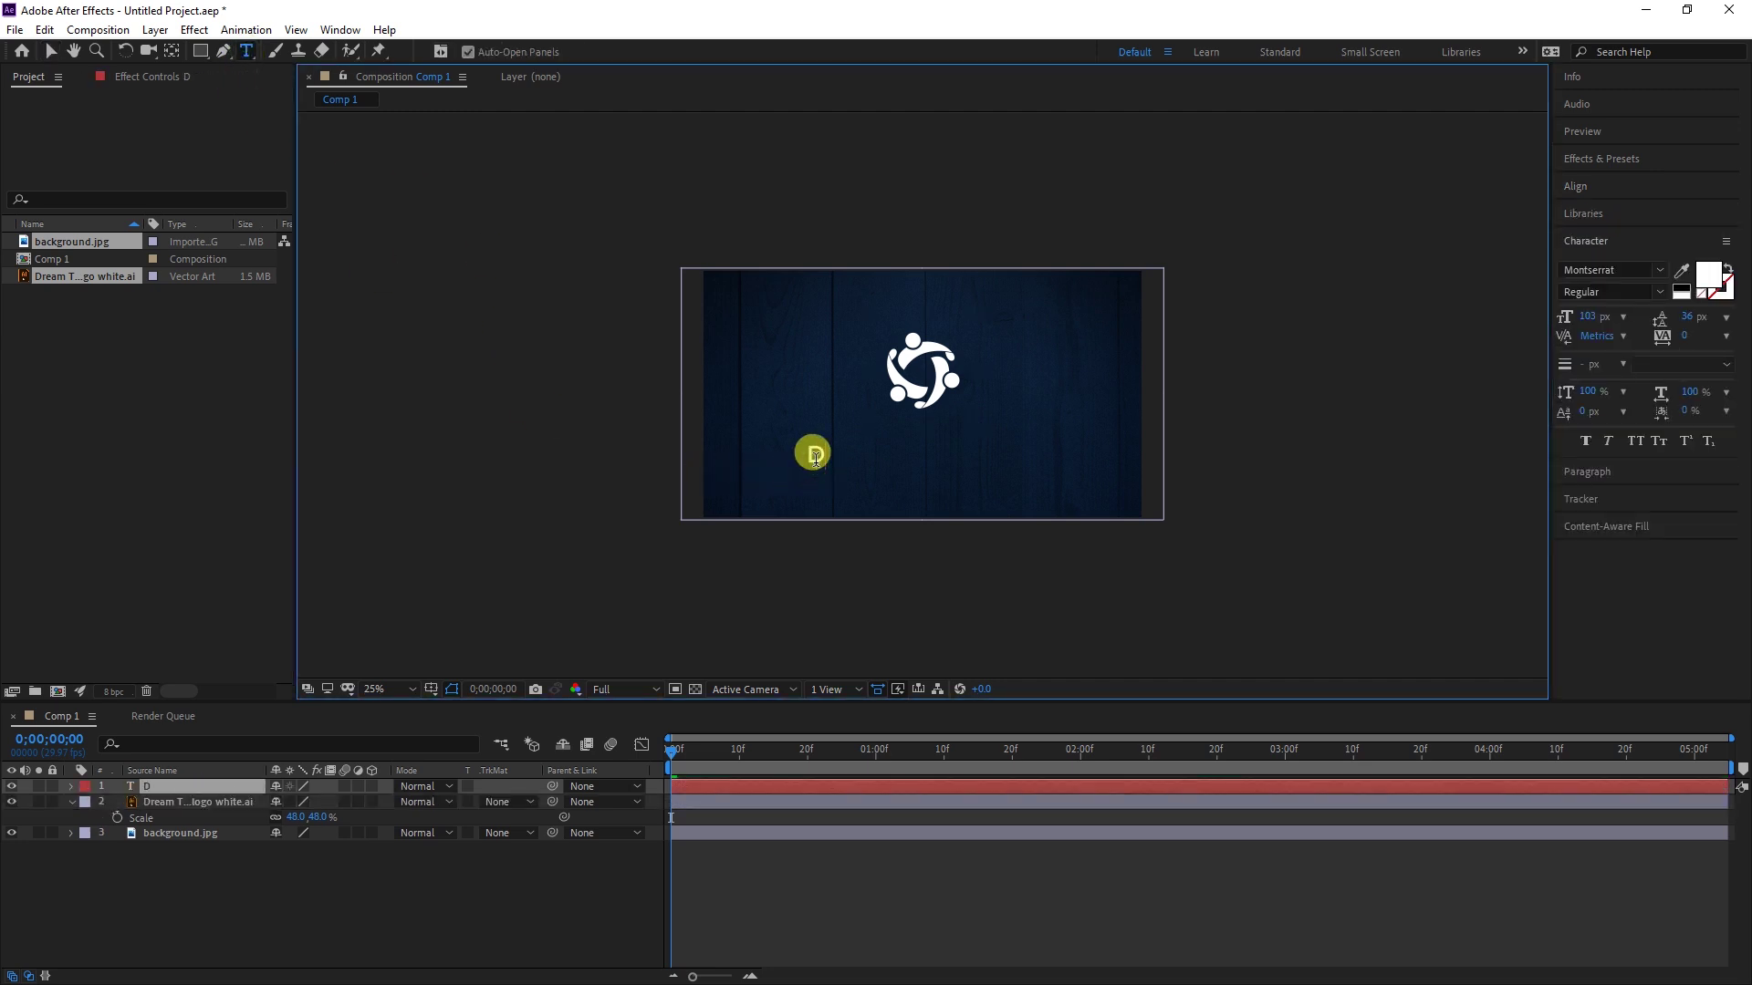
{"action": "type", "text": "REAM TEAM"}
{"action": "double_click", "coordinate": [816, 458]}
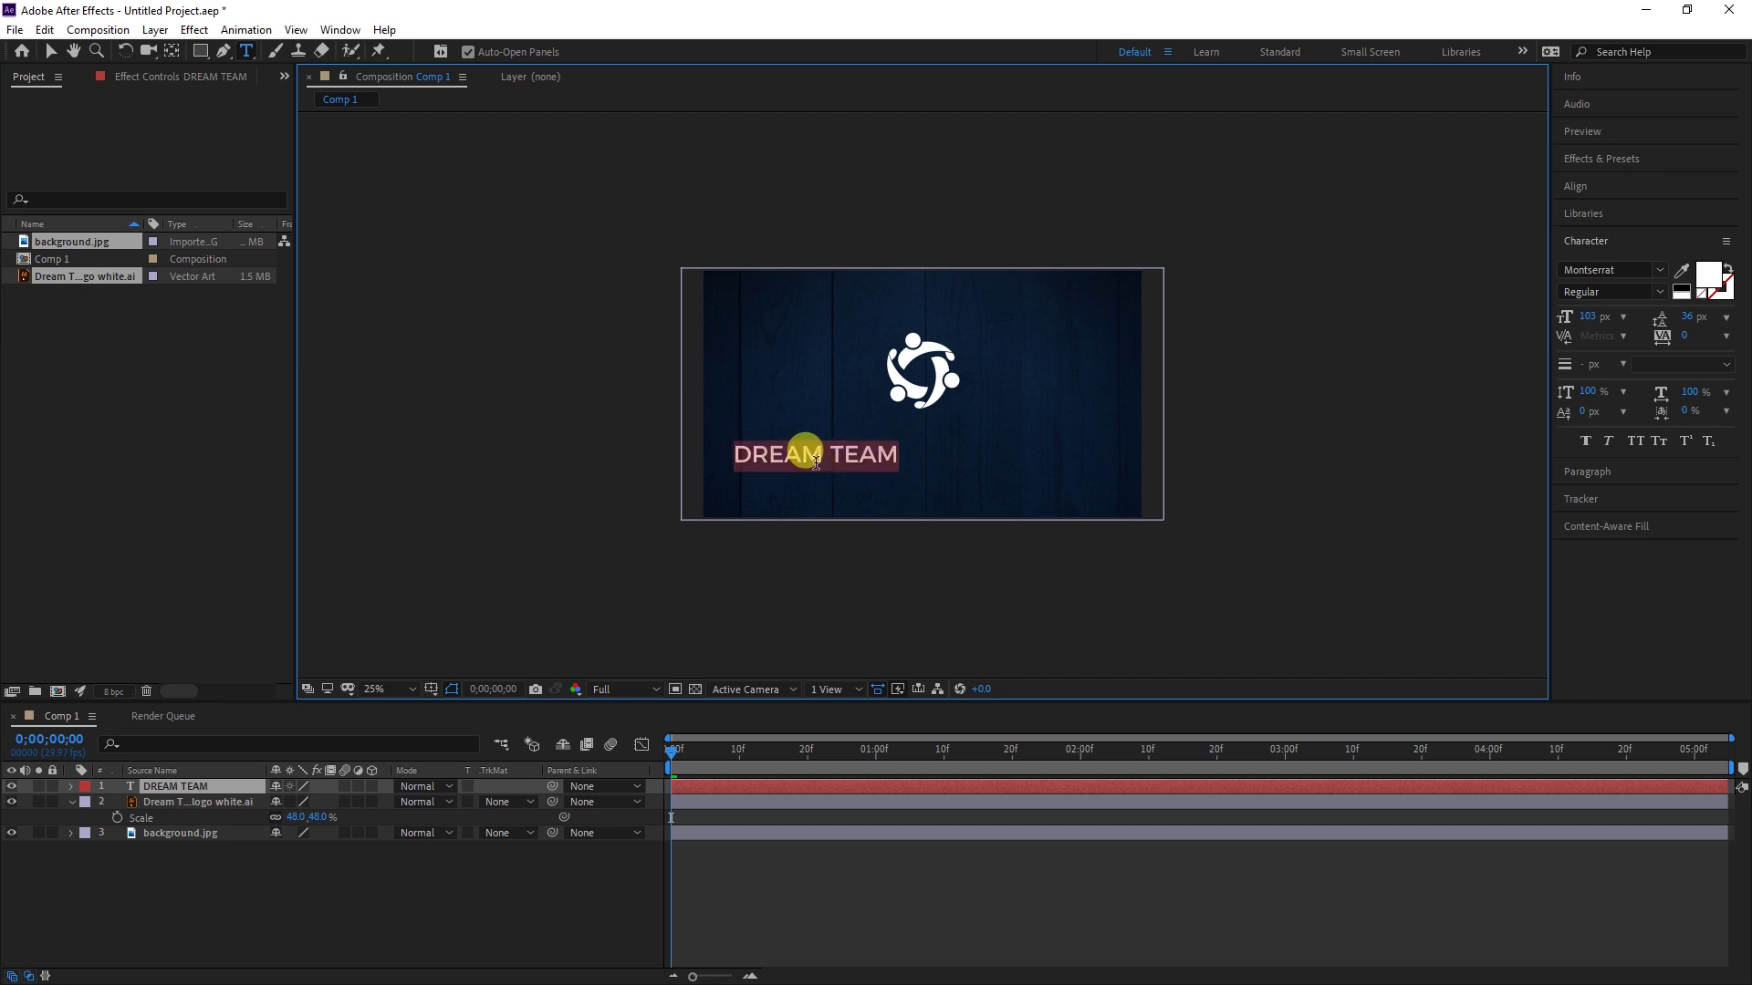
{"action": "left_click", "coordinate": [1662, 293]}
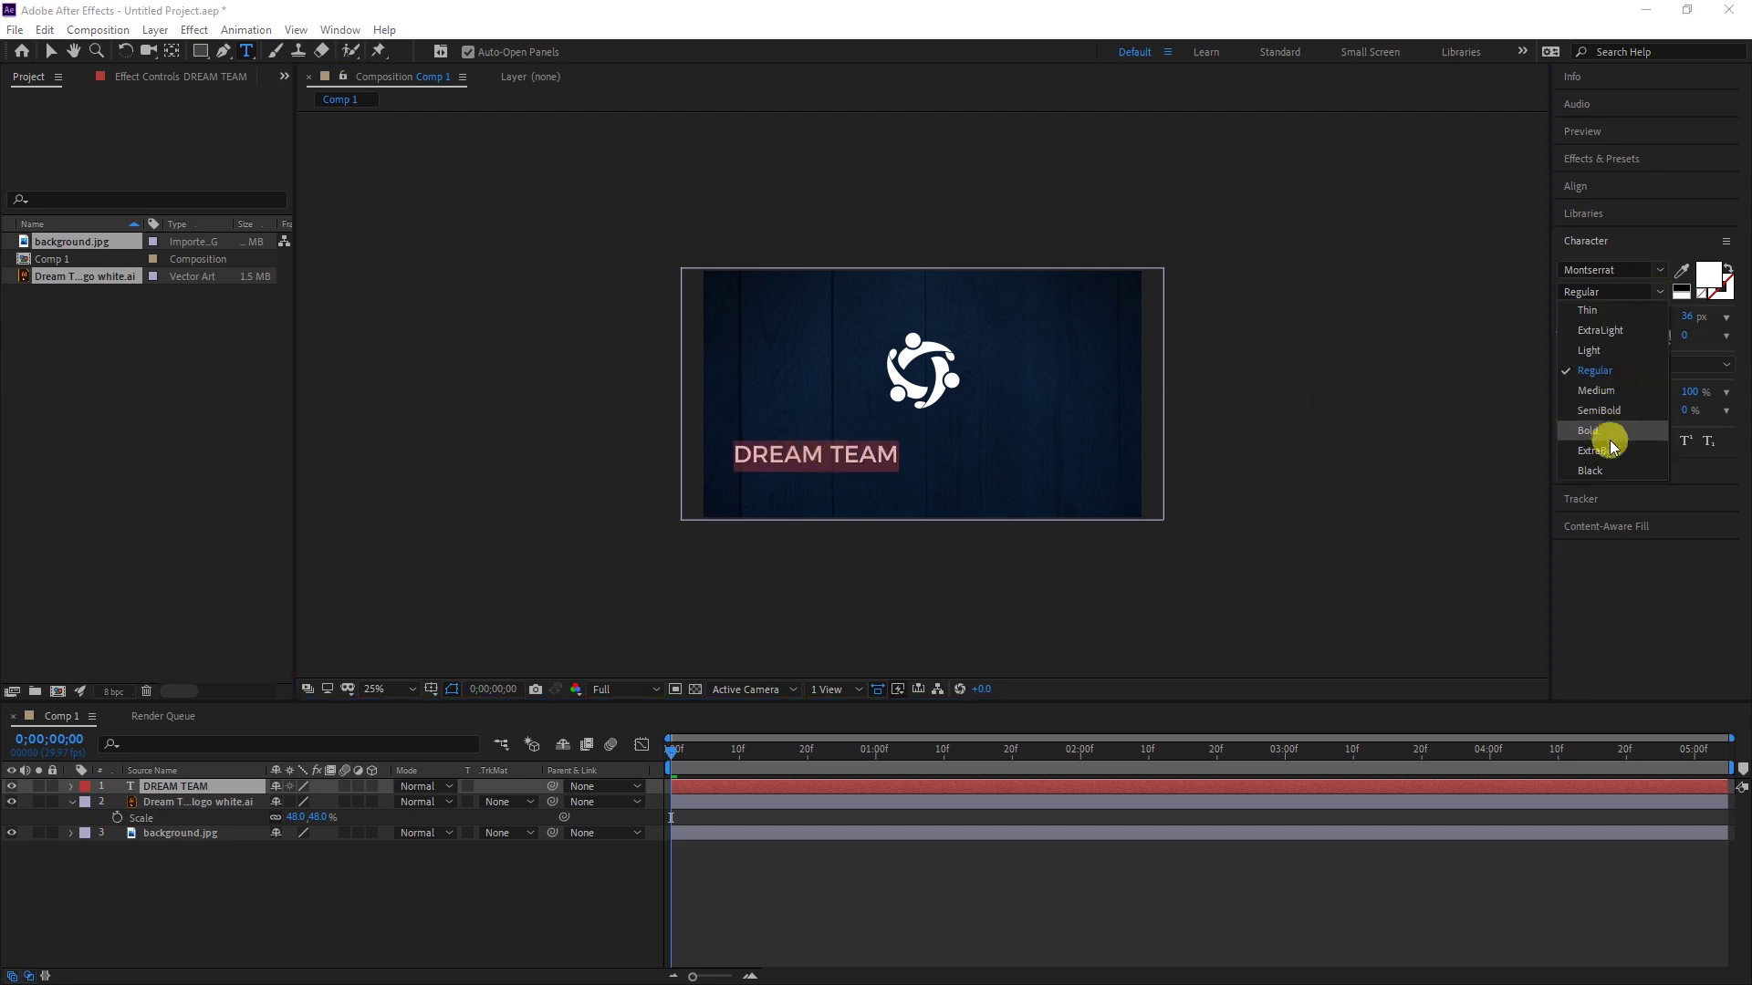
{"action": "left_click", "coordinate": [1611, 435]}
Change the word DREAM to Medium weight, leaving TEAM ExtraBold
{"action": "double_click", "coordinate": [780, 455]}
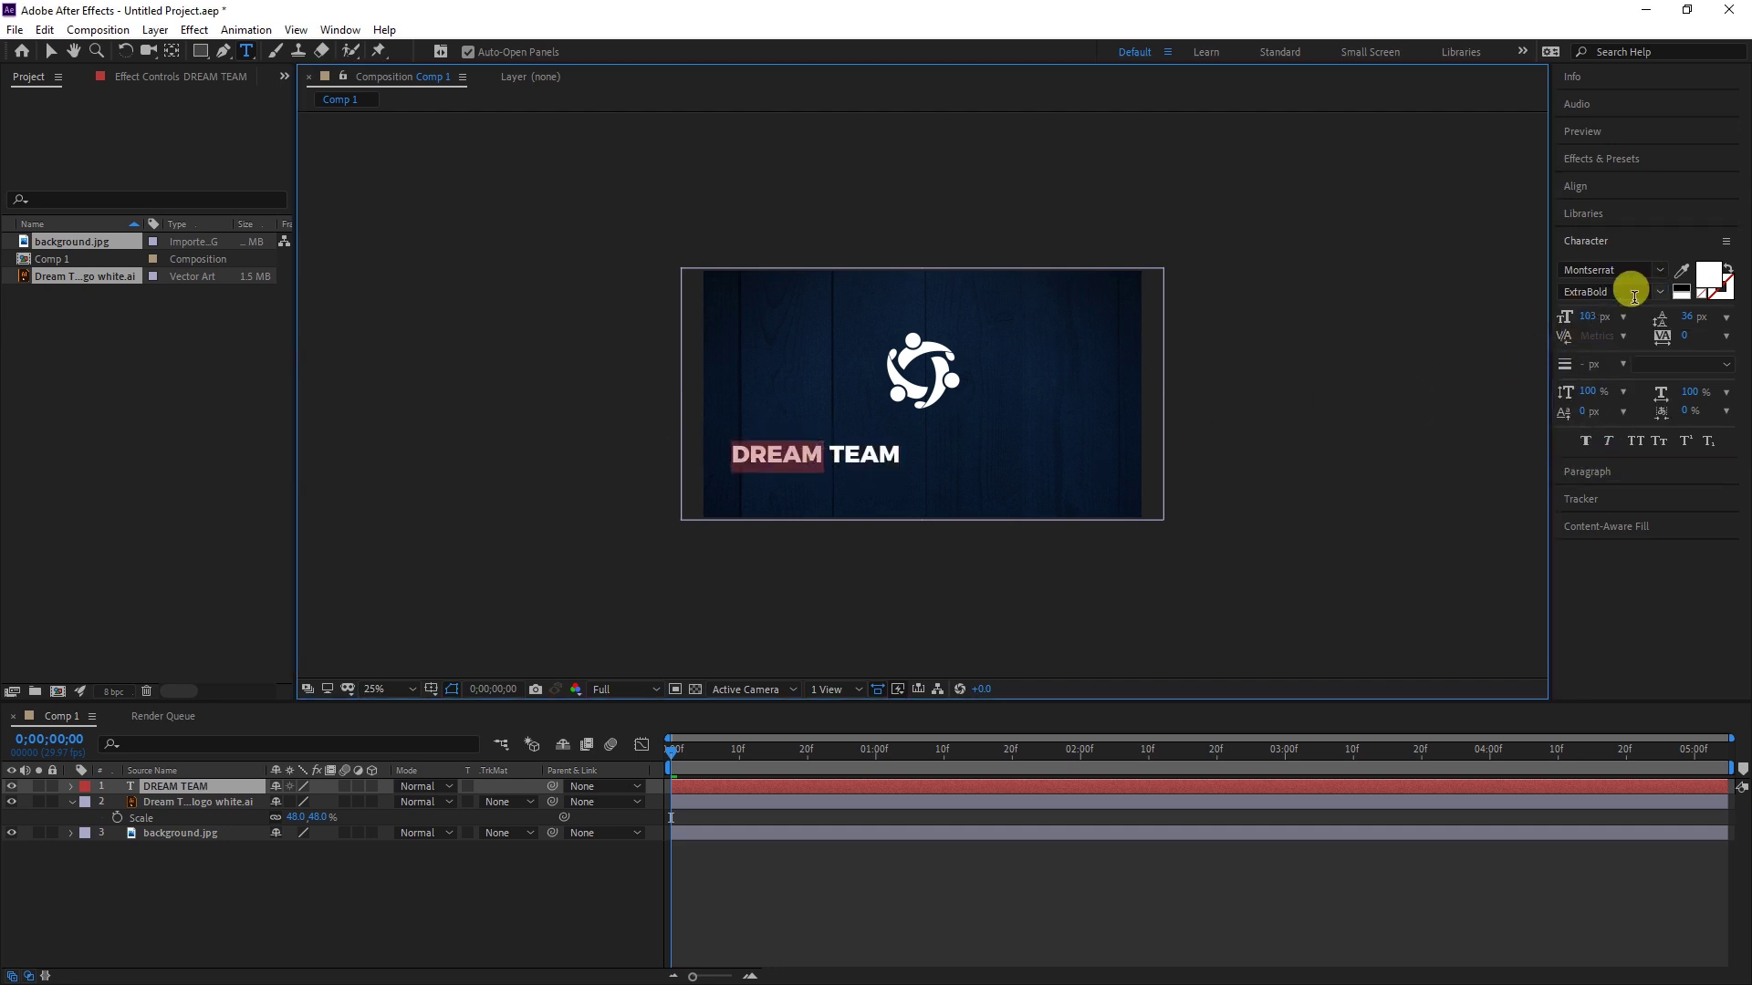
{"action": "left_click", "coordinate": [1661, 291]}
{"action": "left_click", "coordinate": [1595, 391]}
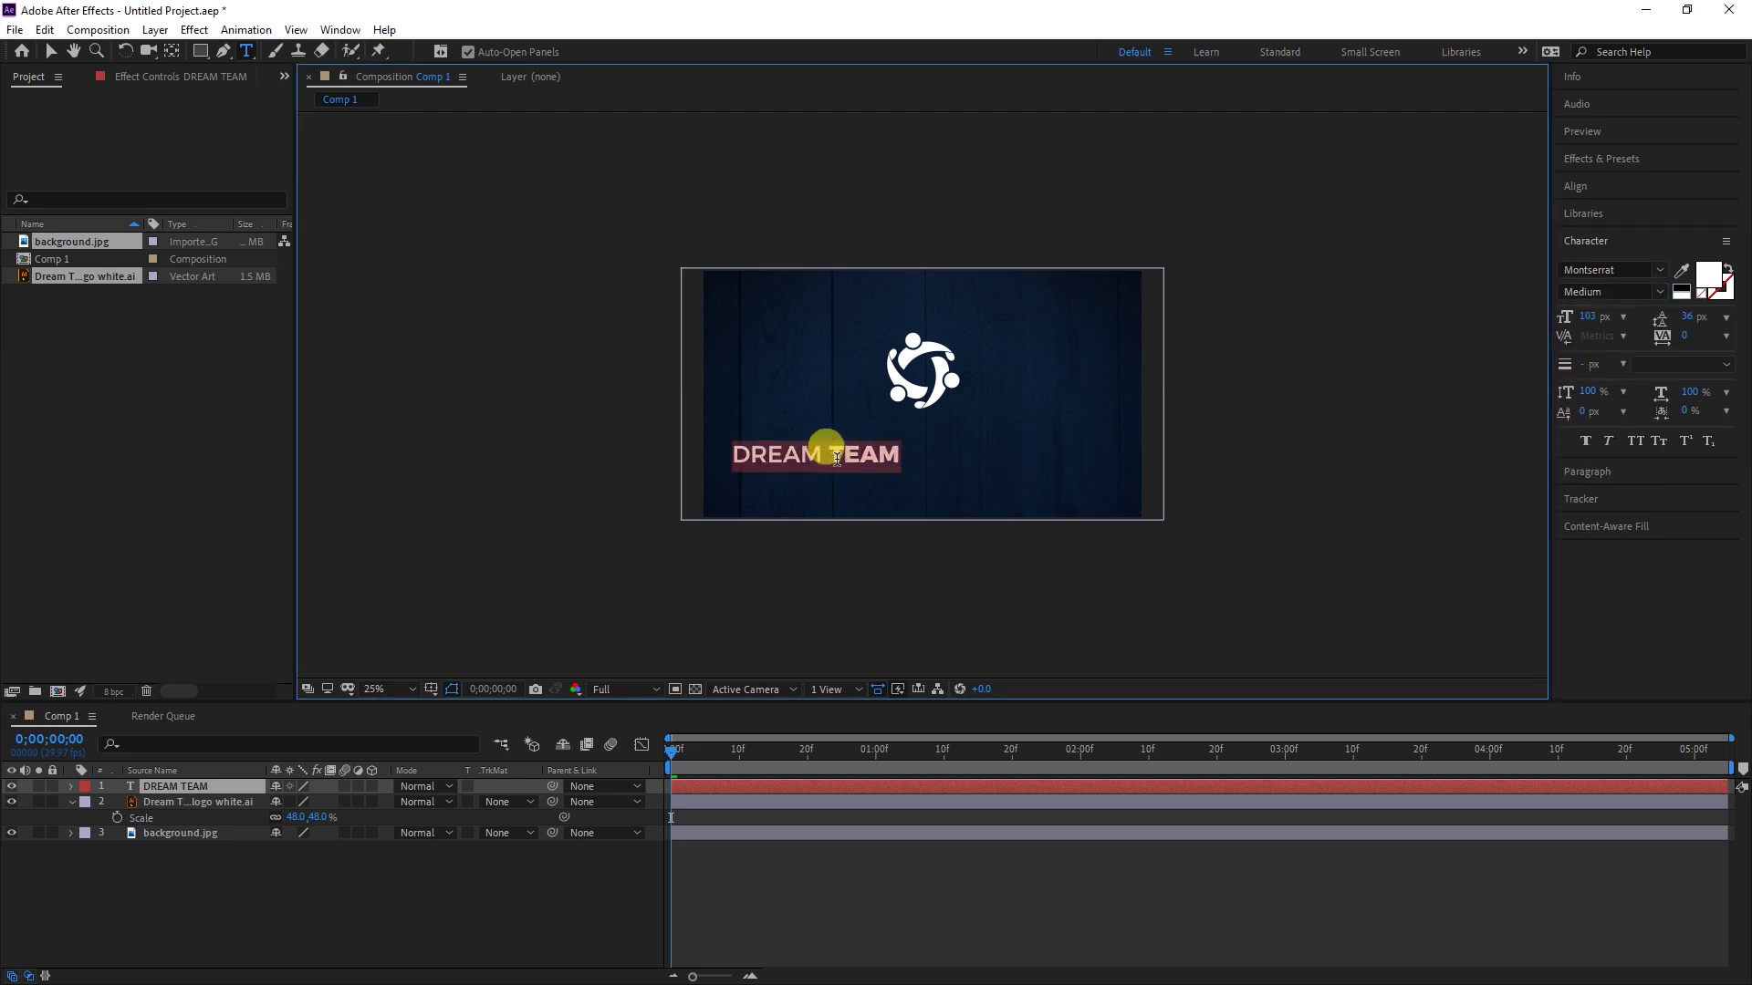
{"action": "left_click", "coordinate": [51, 52]}
Centre the text horizontally and nudge the logo and text slightly lower
{"action": "left_click", "coordinate": [1575, 185]}
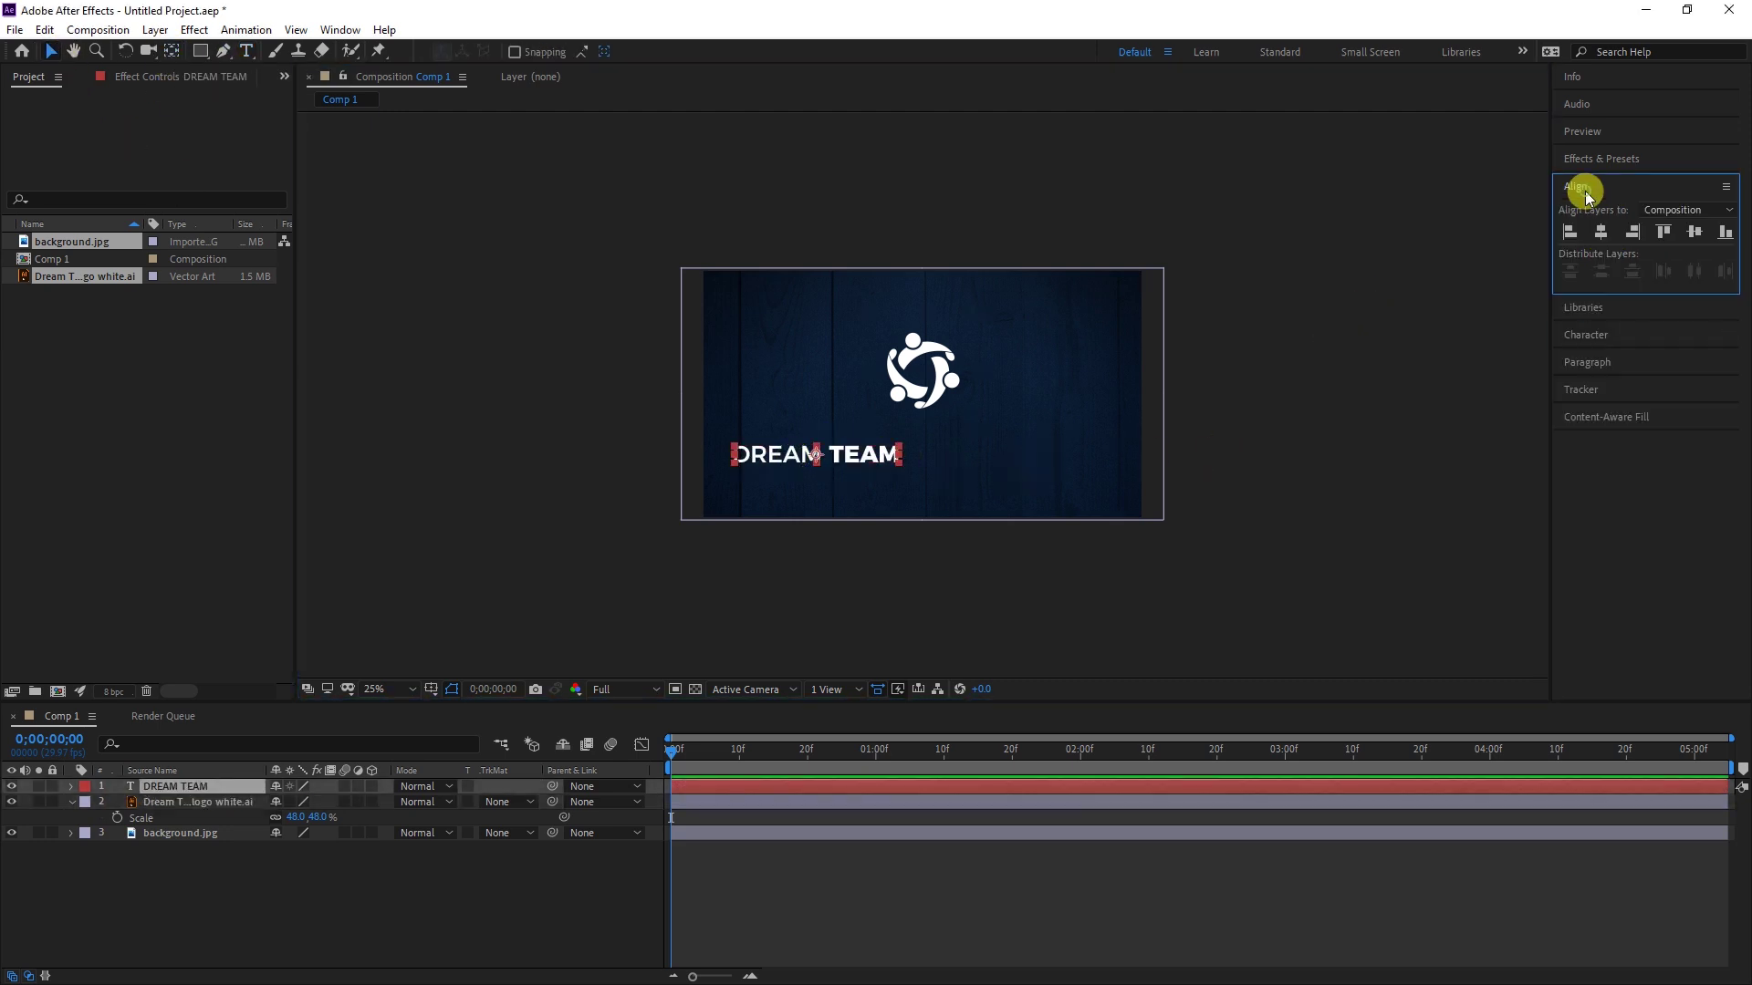
{"action": "left_click", "coordinate": [1601, 232]}
{"action": "left_click", "coordinate": [924, 370], "text": "shift"}
{"action": "left_click_drag", "start_coordinate": [923, 370], "coordinate": [924, 380]}
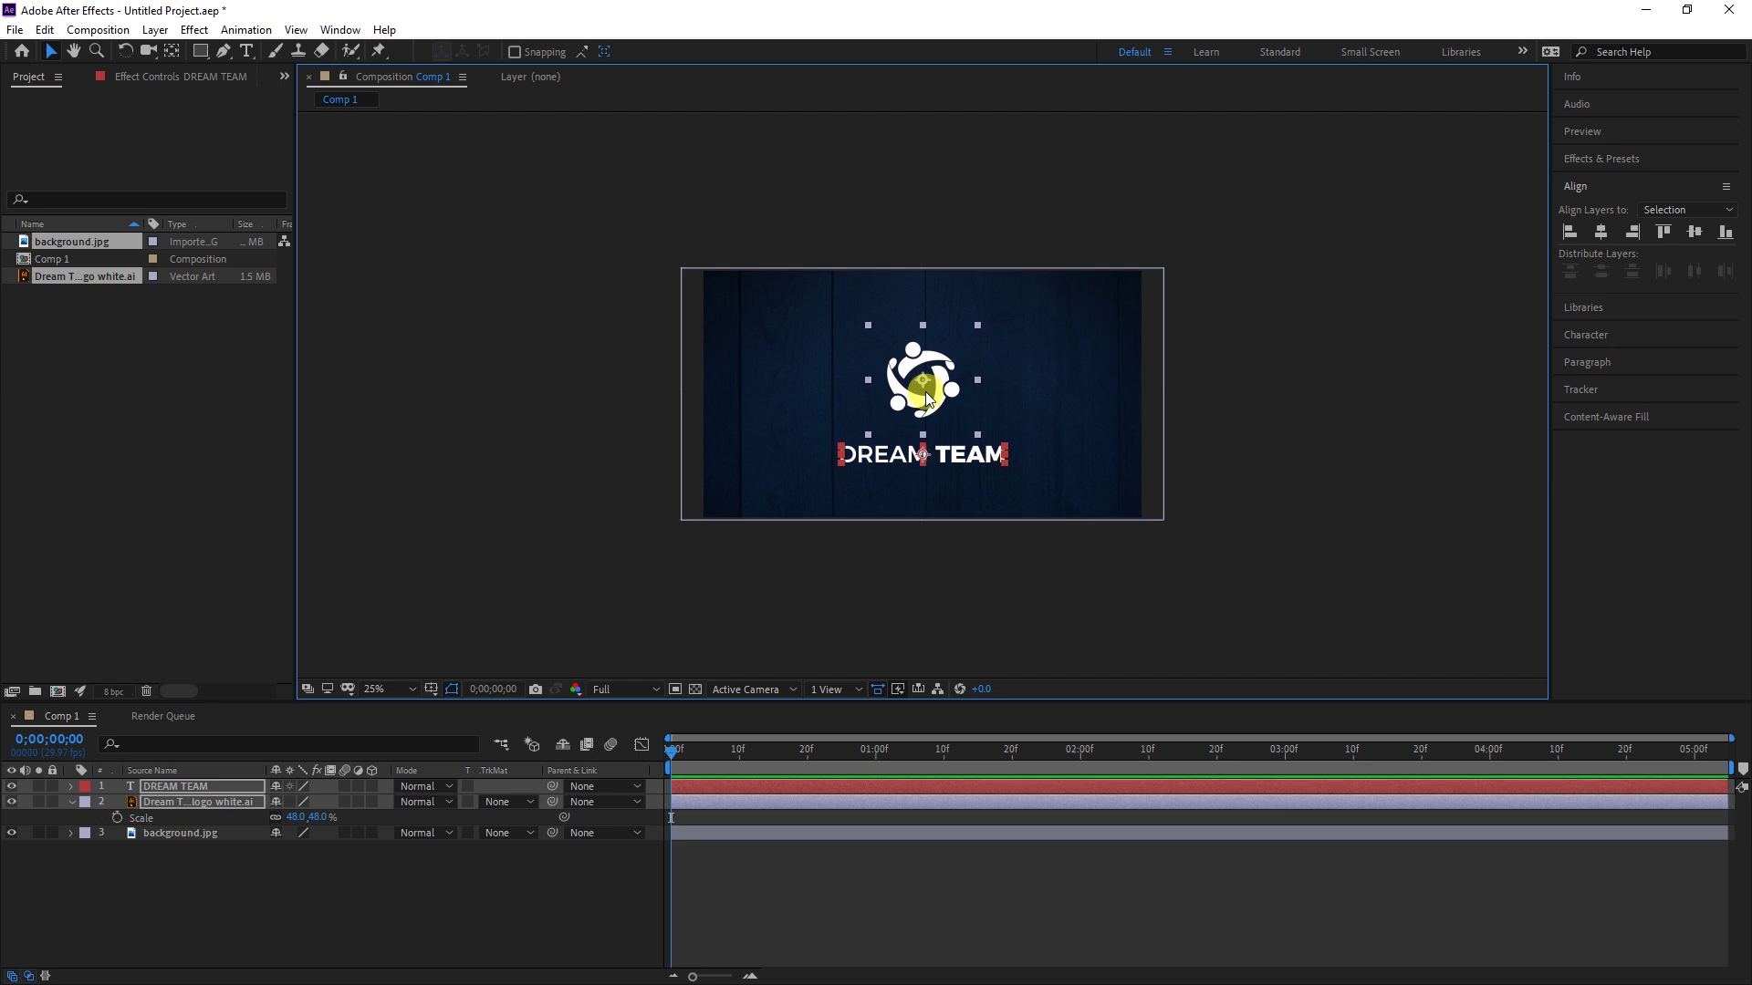
{"action": "left_click", "coordinate": [552, 438]}
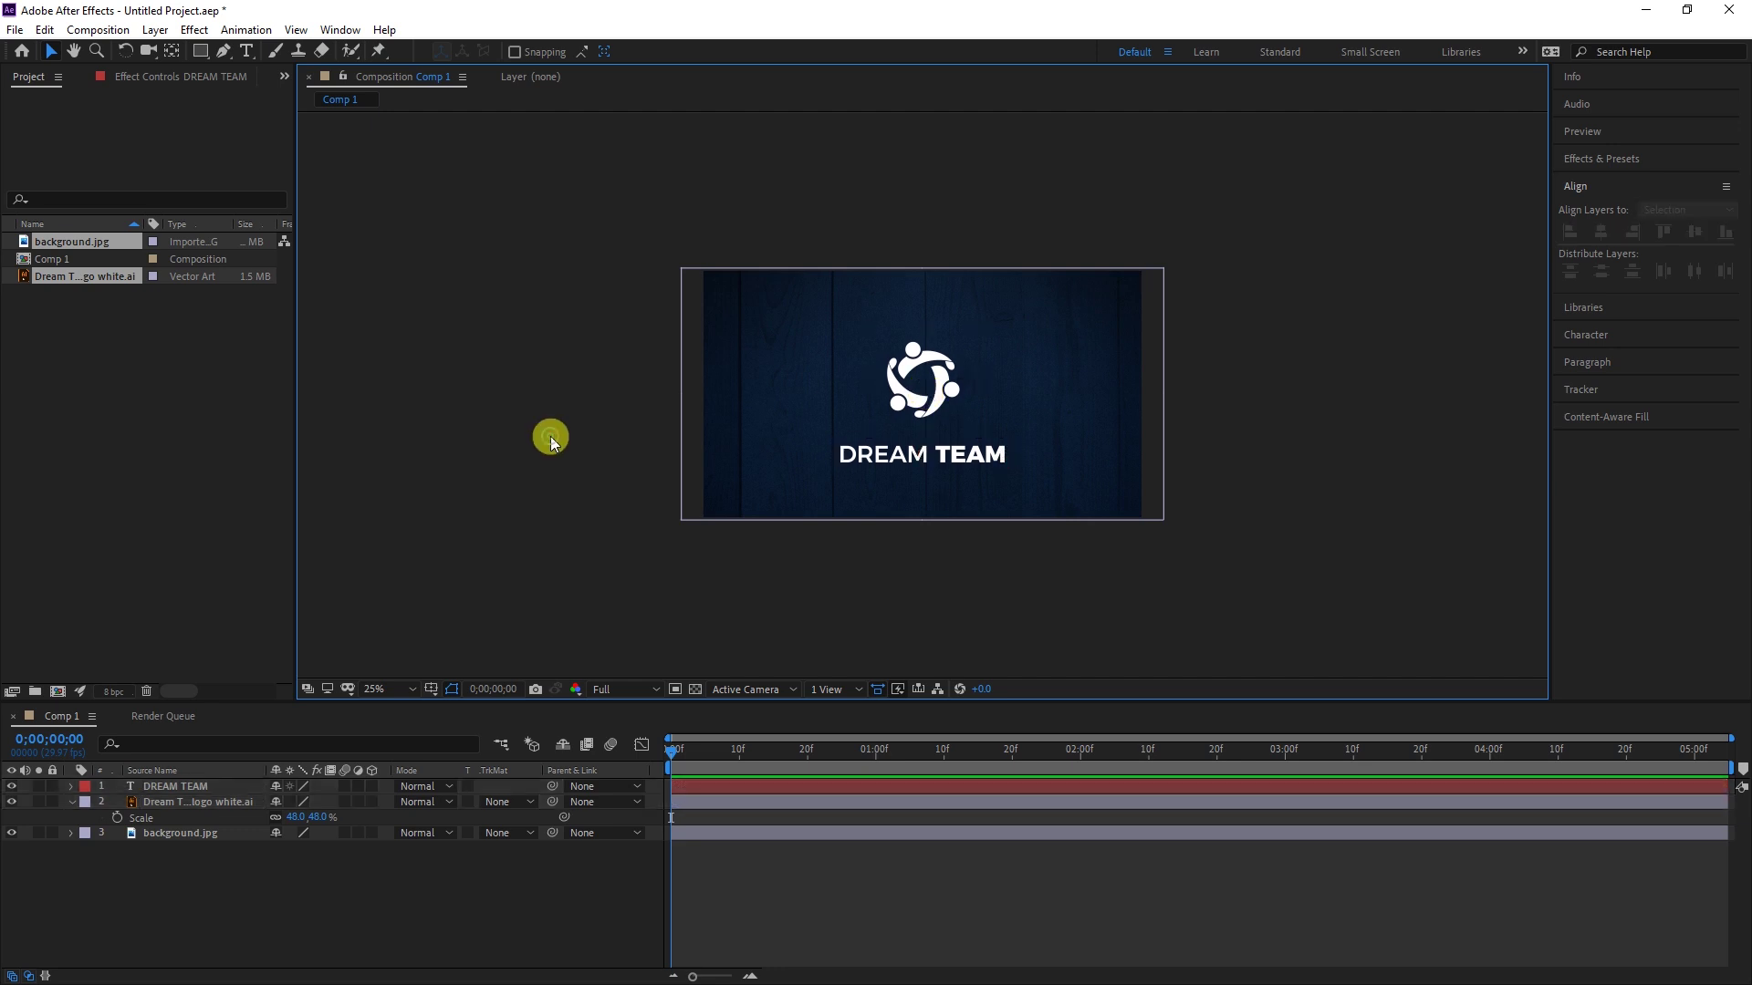
Apply AEJuice 2D Animation bounce preset 045 to the logo layer
{"action": "left_click", "coordinate": [333, 30]}
{"action": "left_click", "coordinate": [404, 150]}
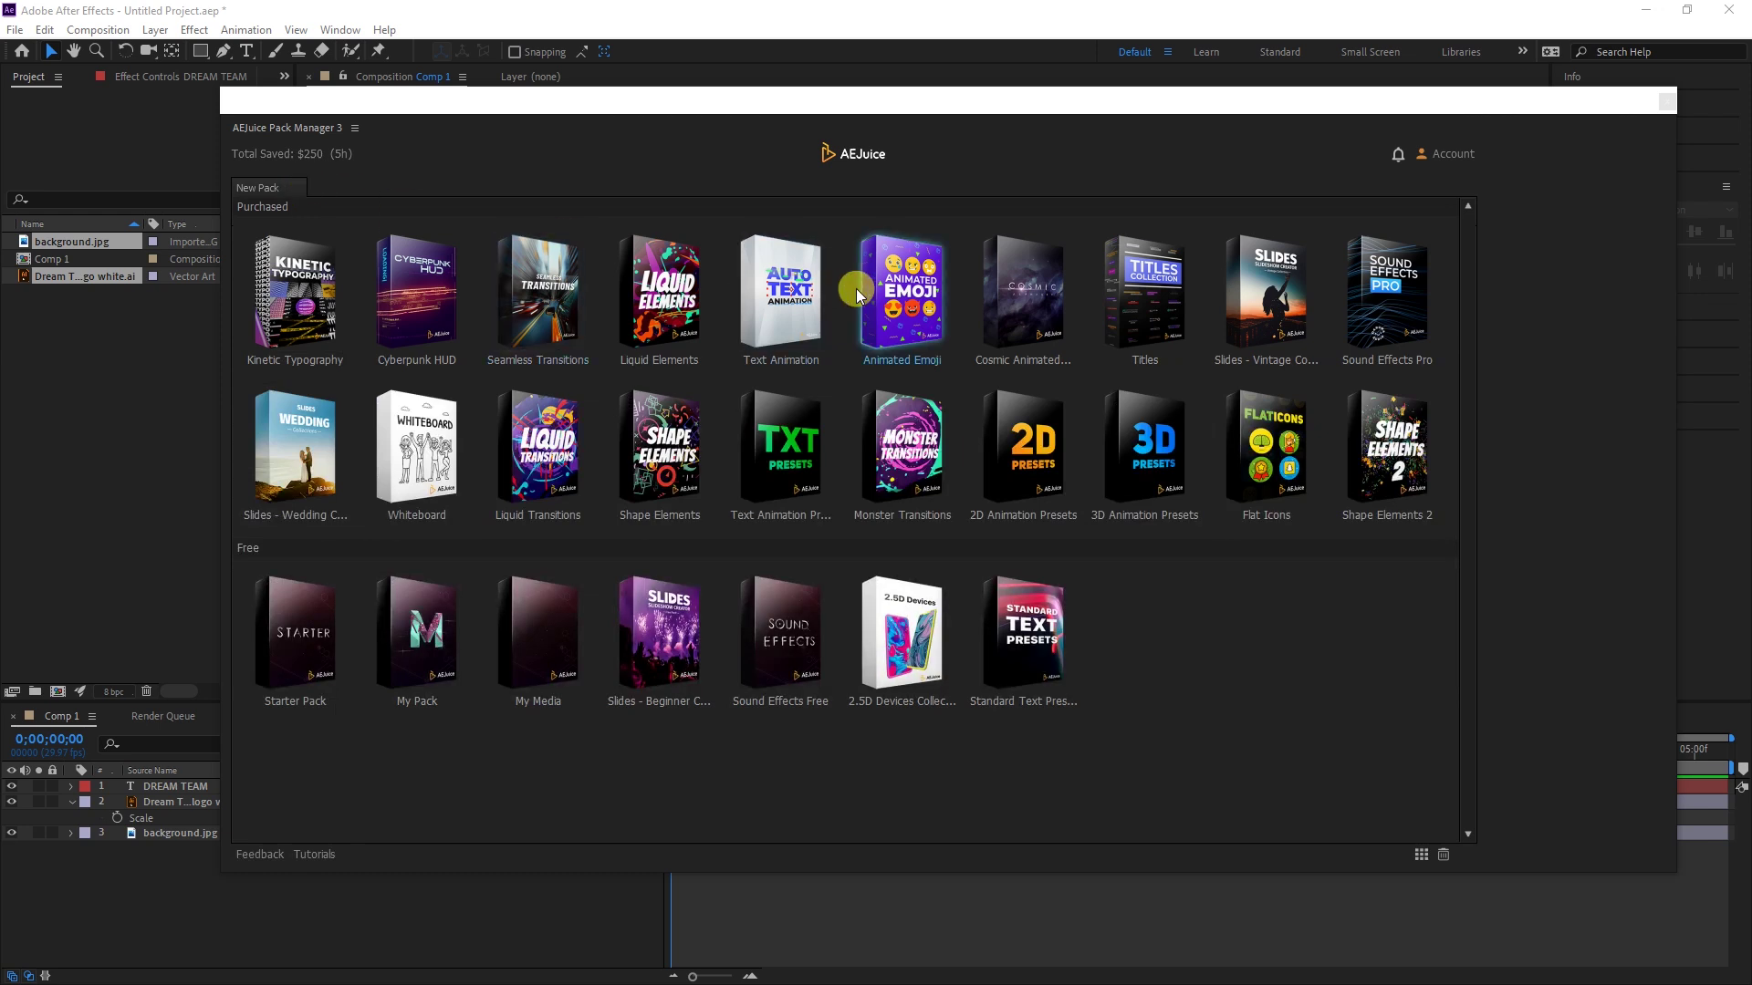
{"action": "left_click", "coordinate": [1028, 517]}
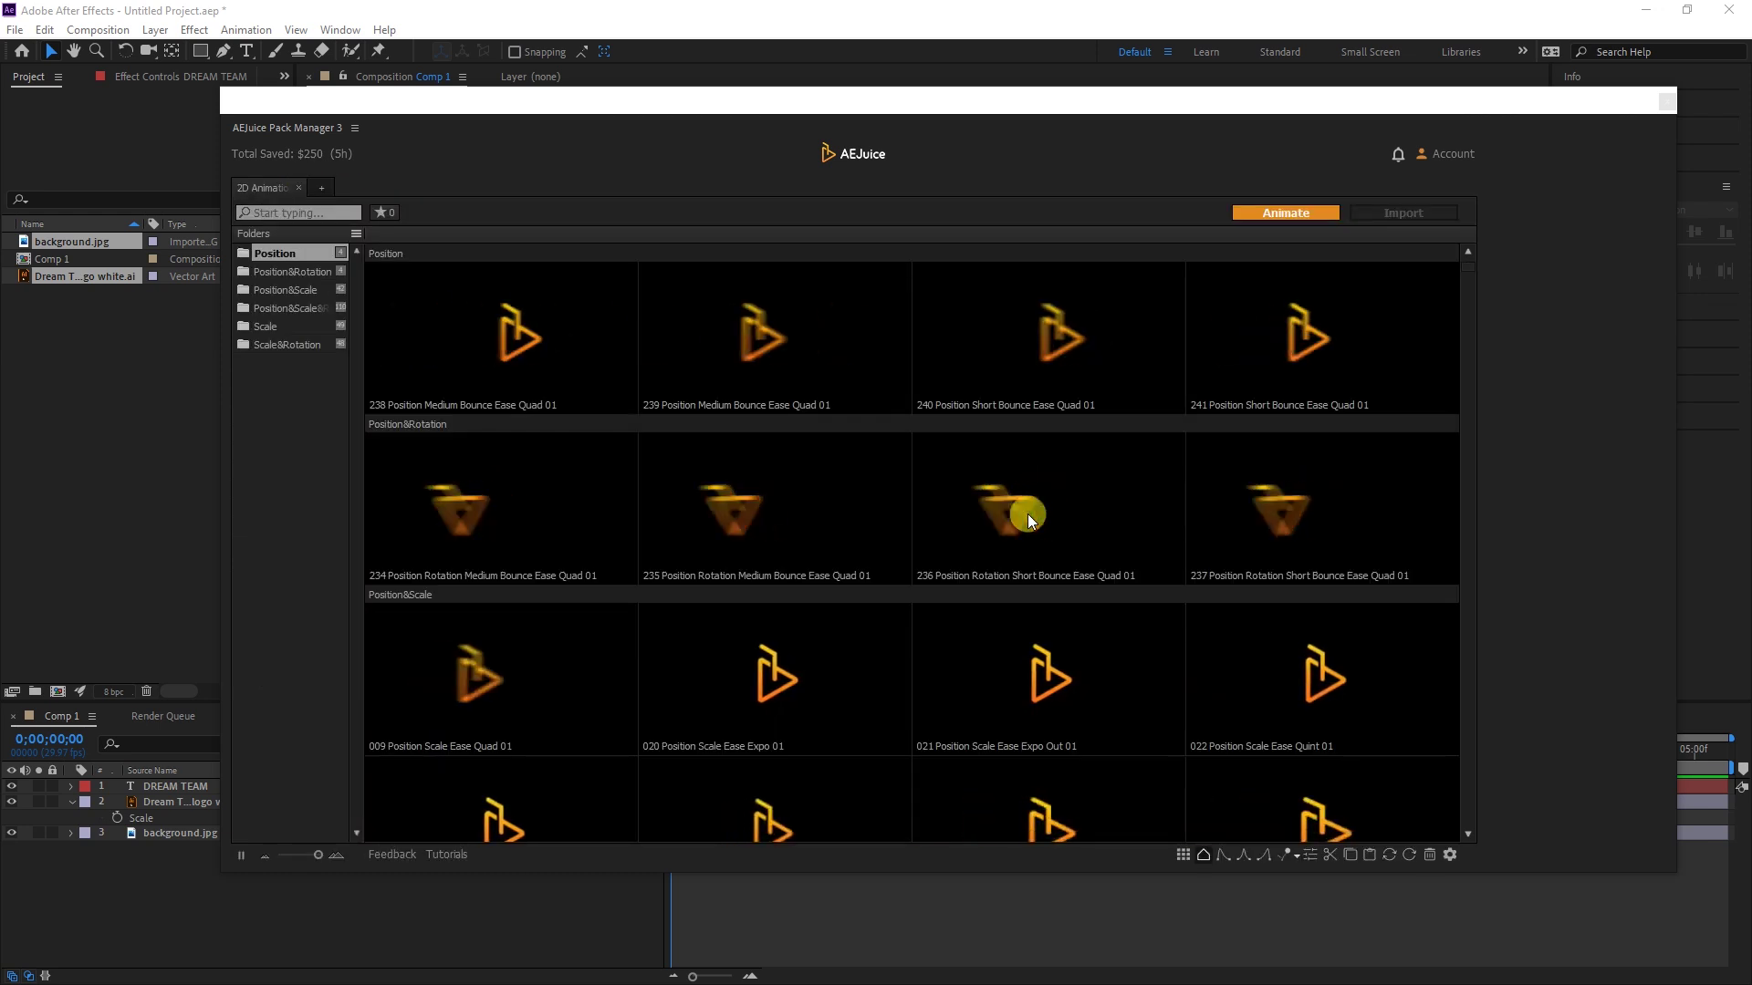
{"action": "scroll", "coordinate": [1029, 512], "scroll_direction": "down", "scroll_amount": 3}
{"action": "scroll", "coordinate": [1028, 512], "scroll_direction": "down", "scroll_amount": 5}
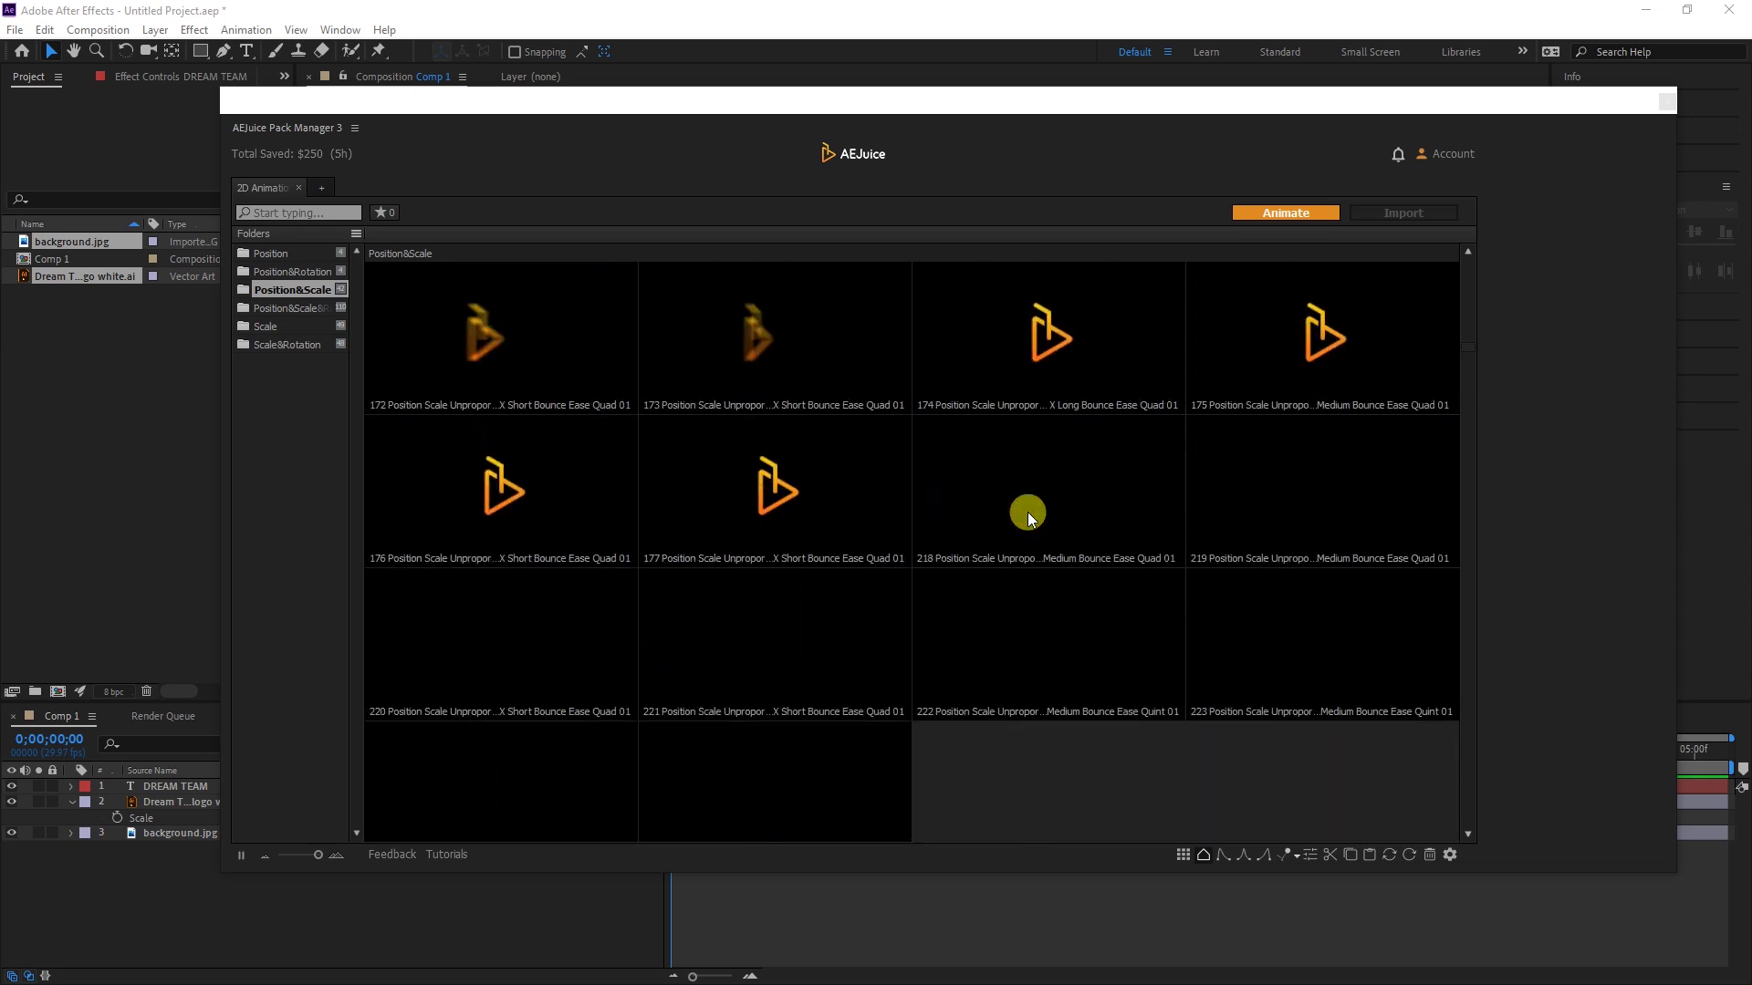
{"action": "left_click_drag", "start_coordinate": [779, 648], "coordinate": [166, 808]}
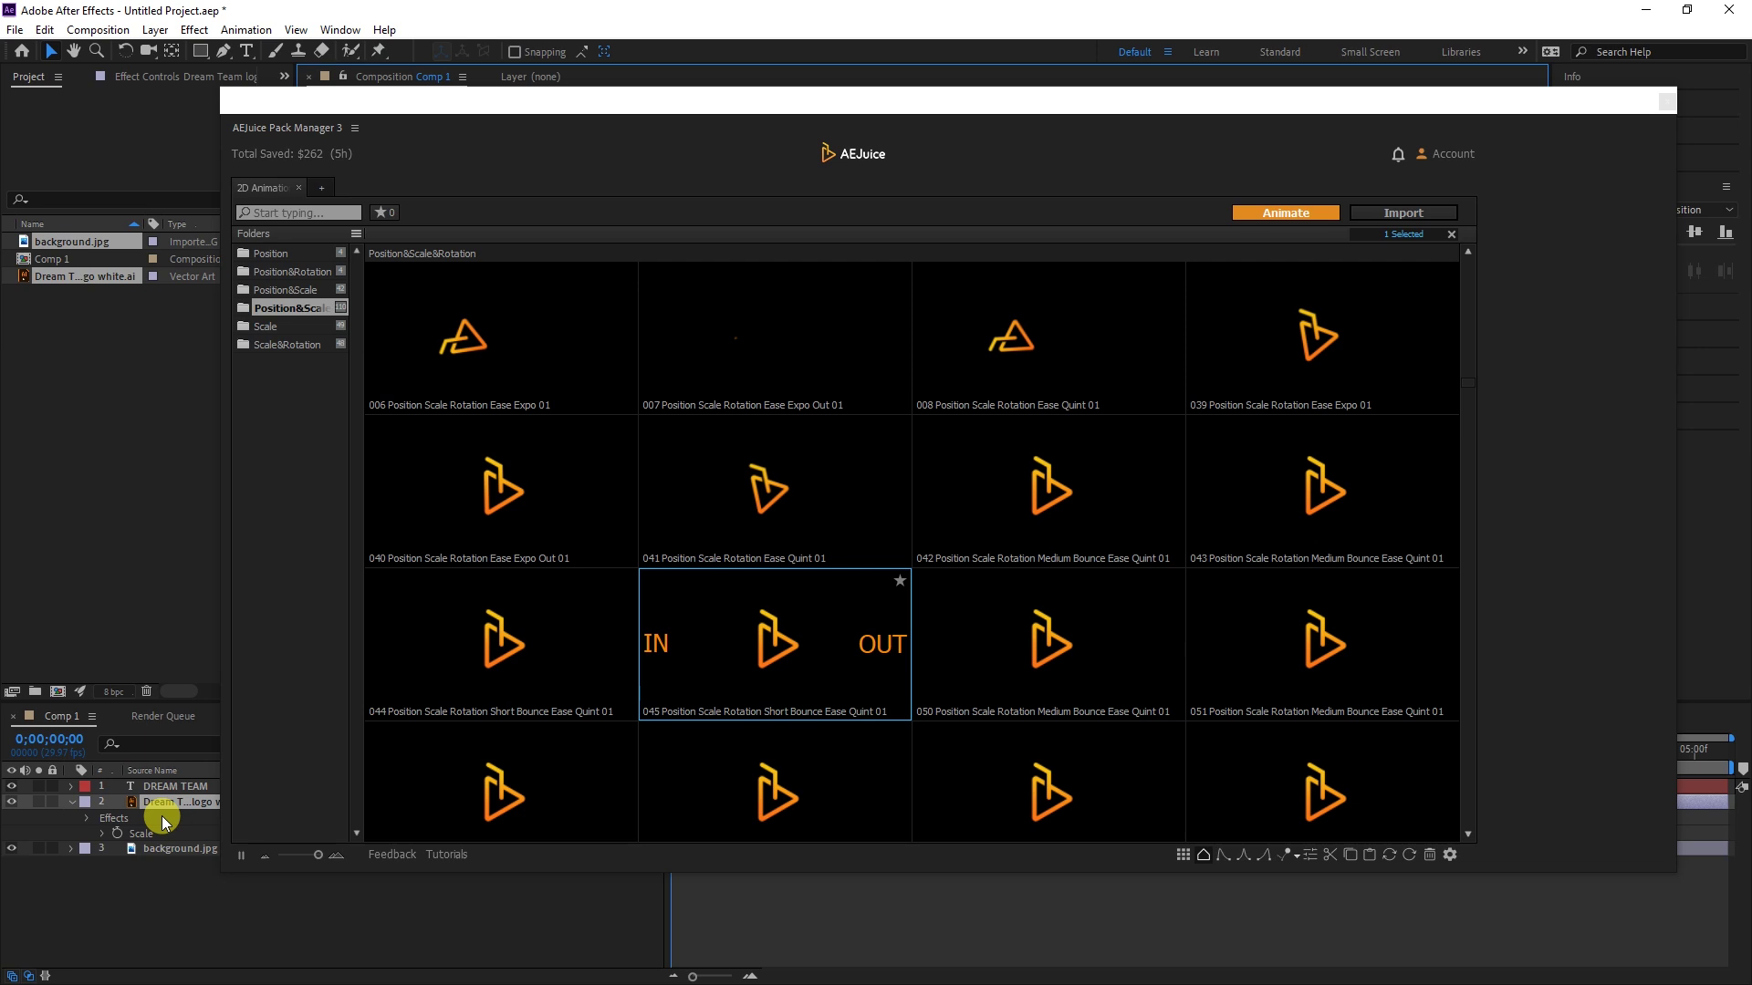
Close AEJuice Pack Manager and retime the logo animation's IN and OUT markers
{"action": "left_click", "coordinate": [1664, 102]}
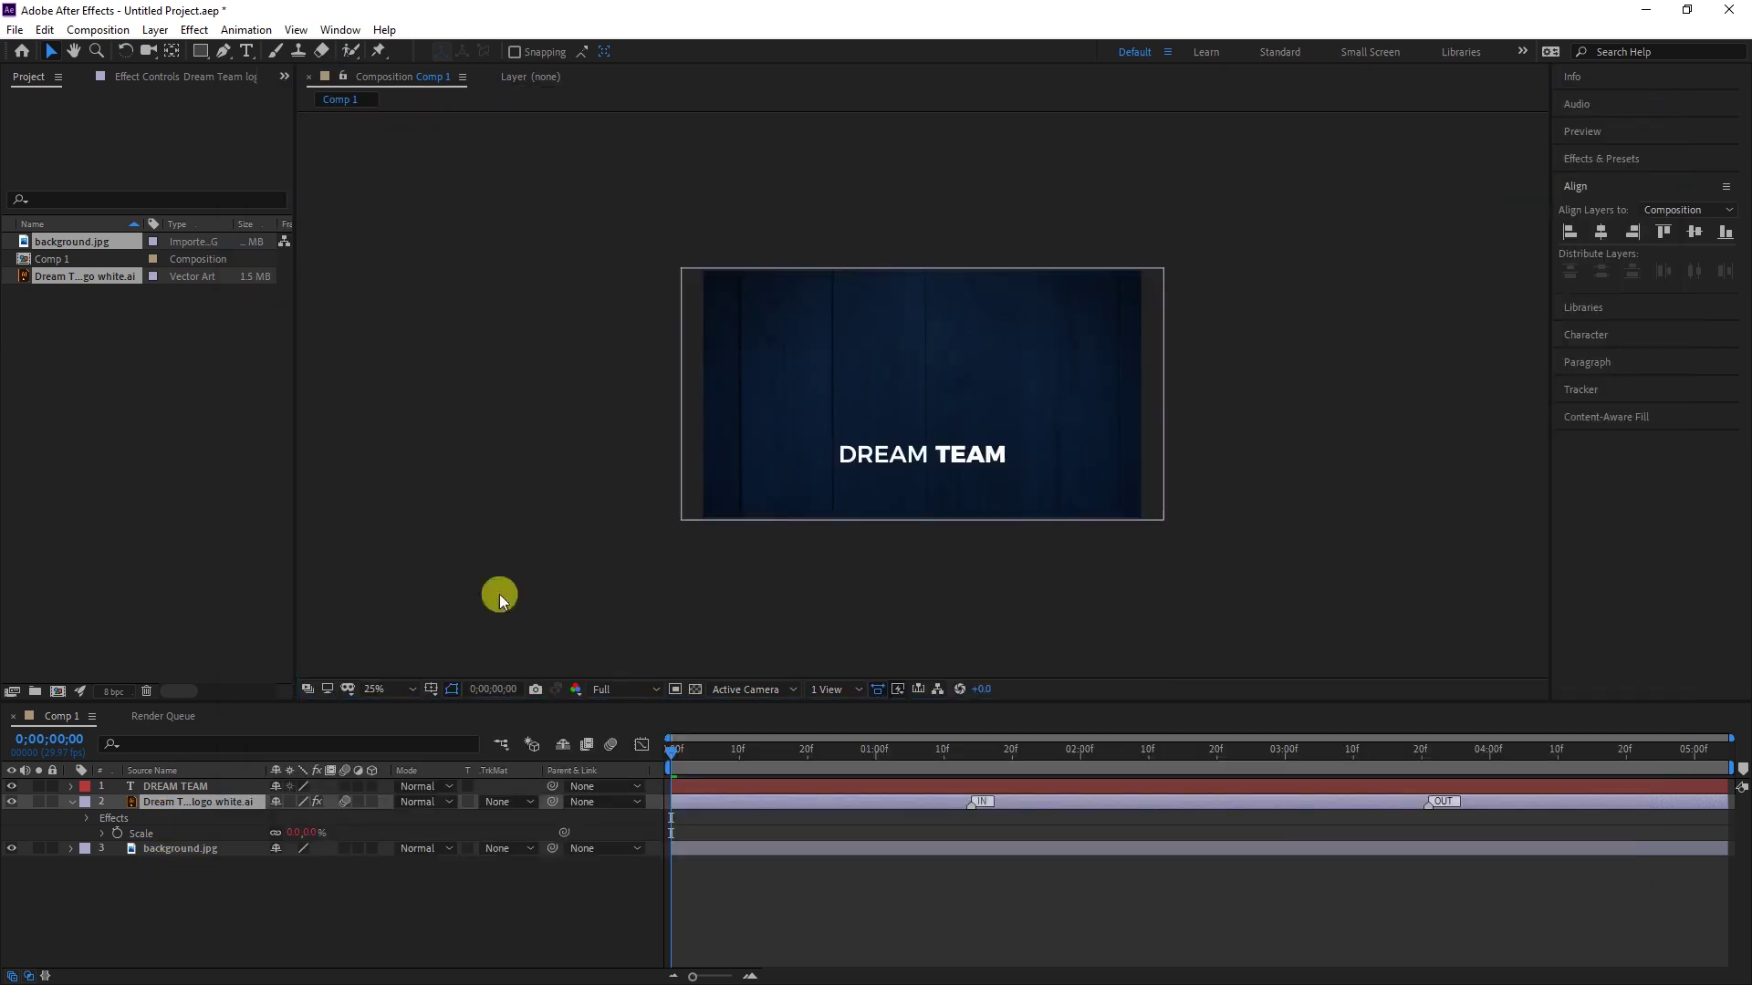
{"action": "left_click", "coordinate": [71, 803]}
{"action": "left_click_drag", "start_coordinate": [192, 802], "coordinate": [191, 780]}
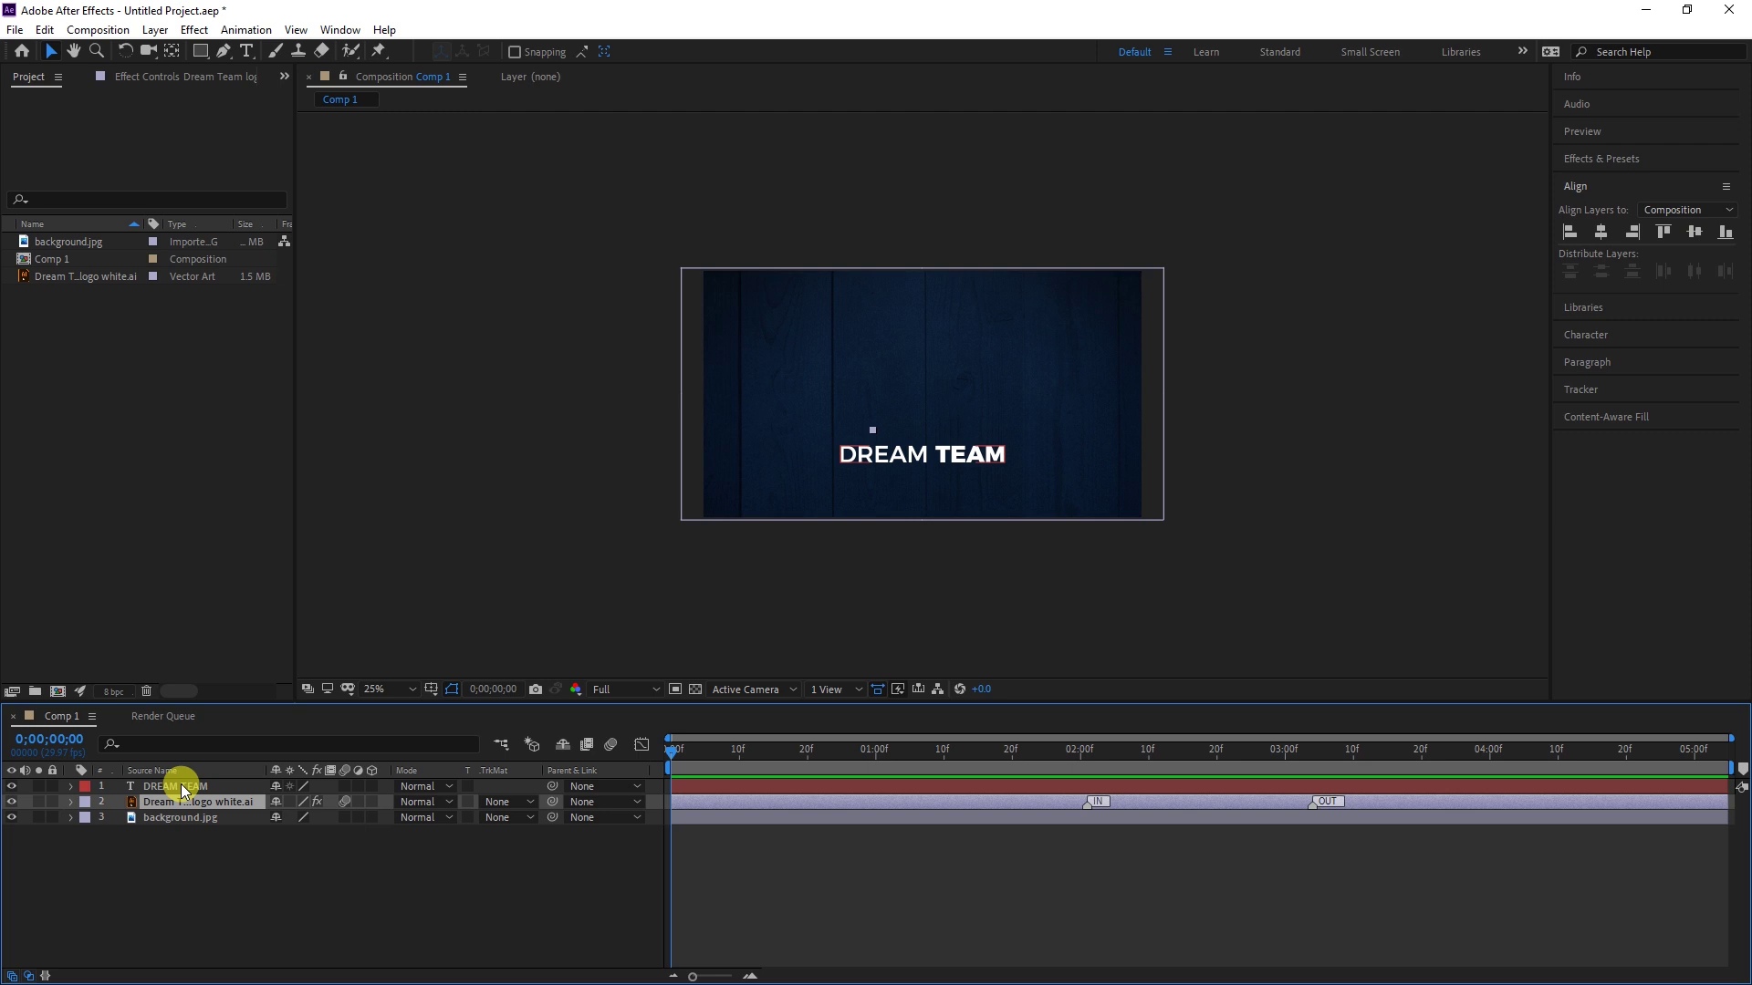
Move the DREAM TEAM layer below the logo and apply AEJuice text preset 007
{"action": "left_click", "coordinate": [181, 784]}
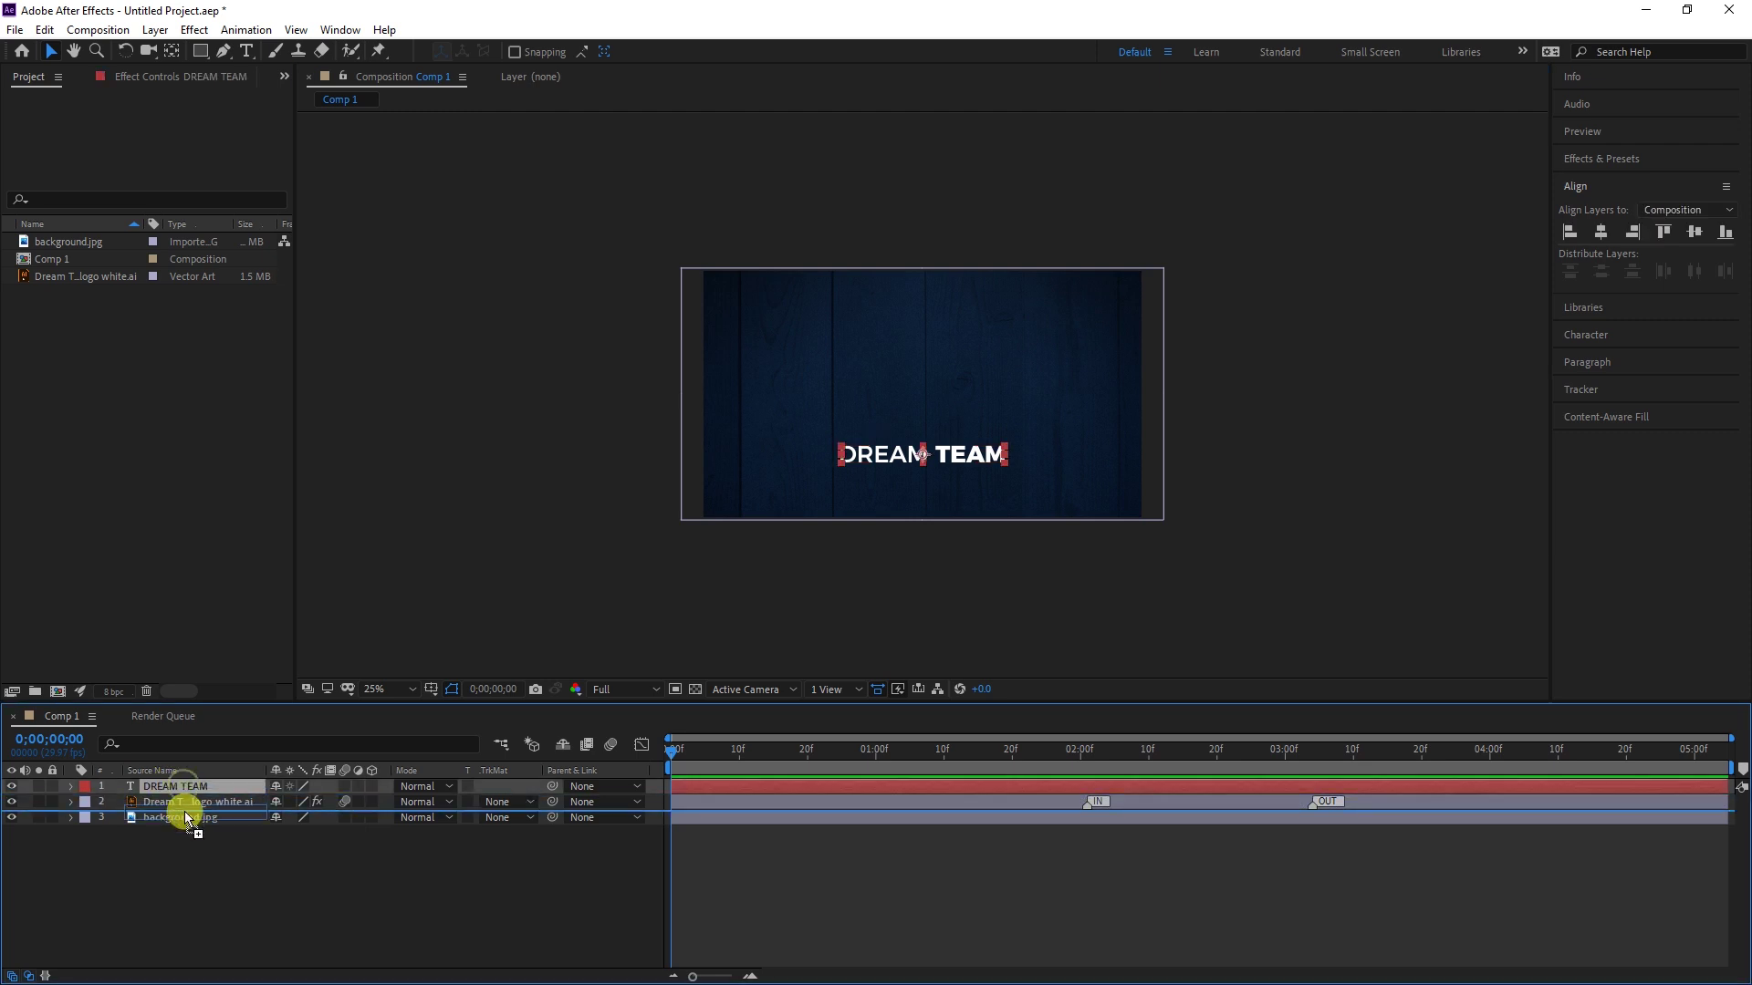
{"action": "left_click_drag", "start_coordinate": [184, 786], "coordinate": [199, 808]}
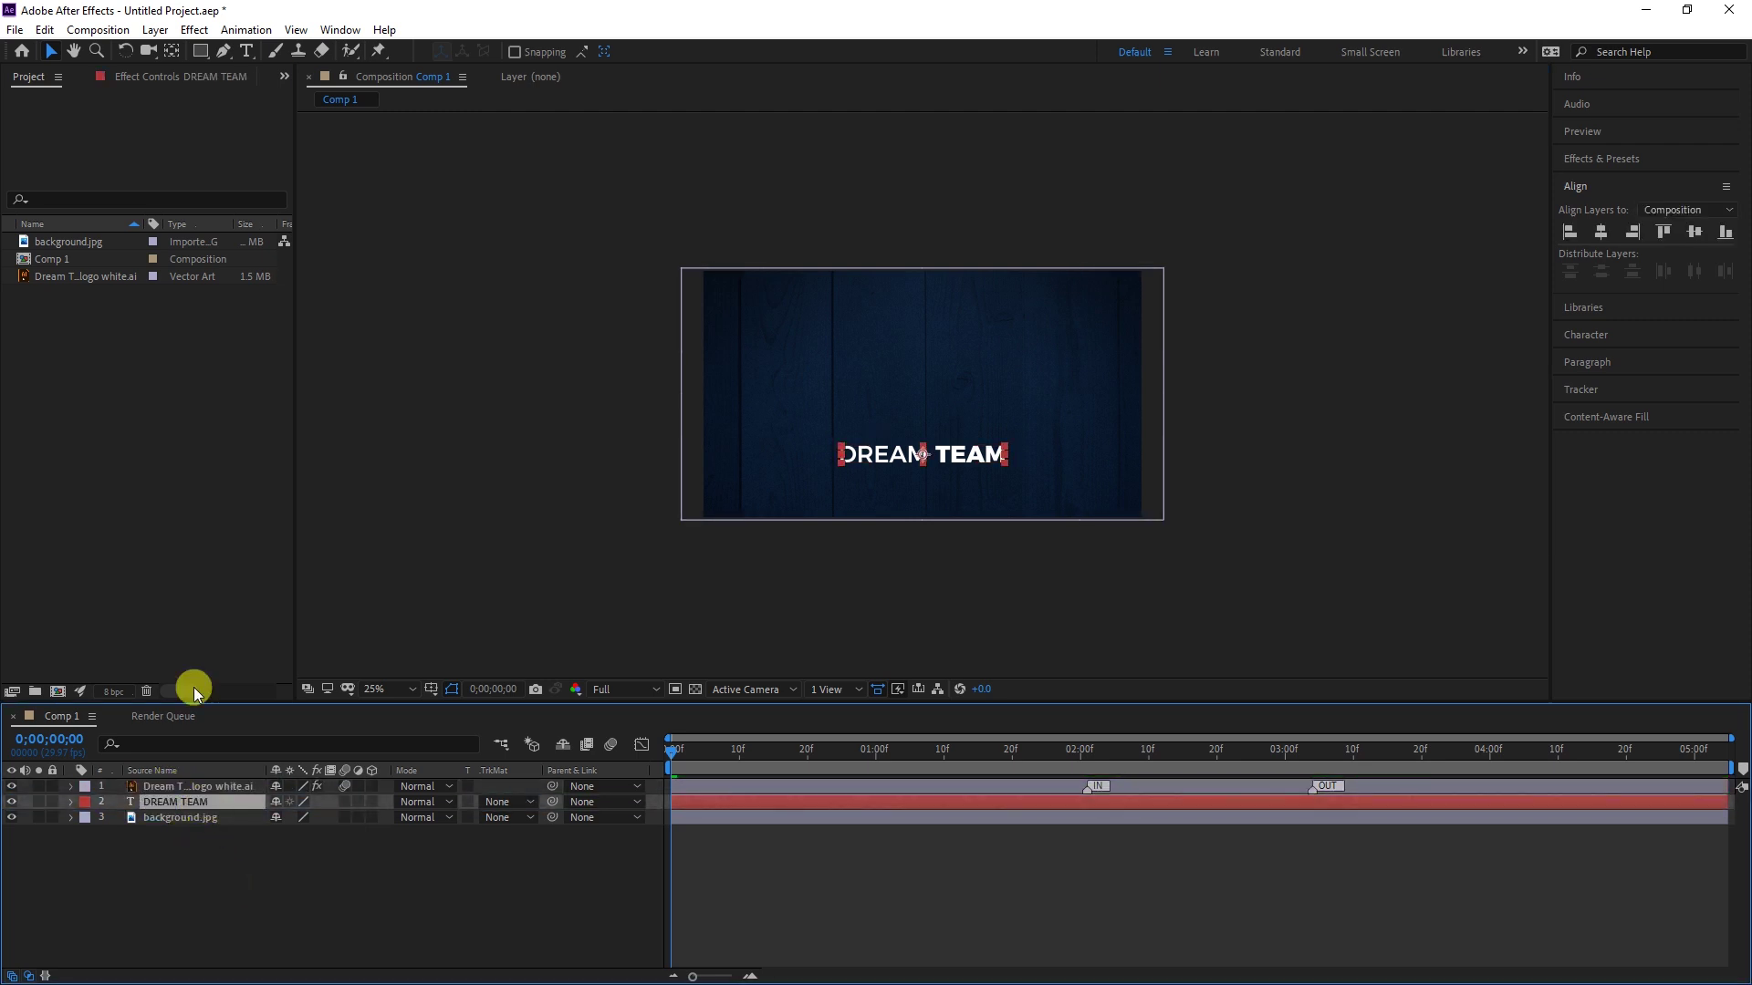
{"action": "left_click", "coordinate": [340, 29]}
{"action": "left_click", "coordinate": [412, 124]}
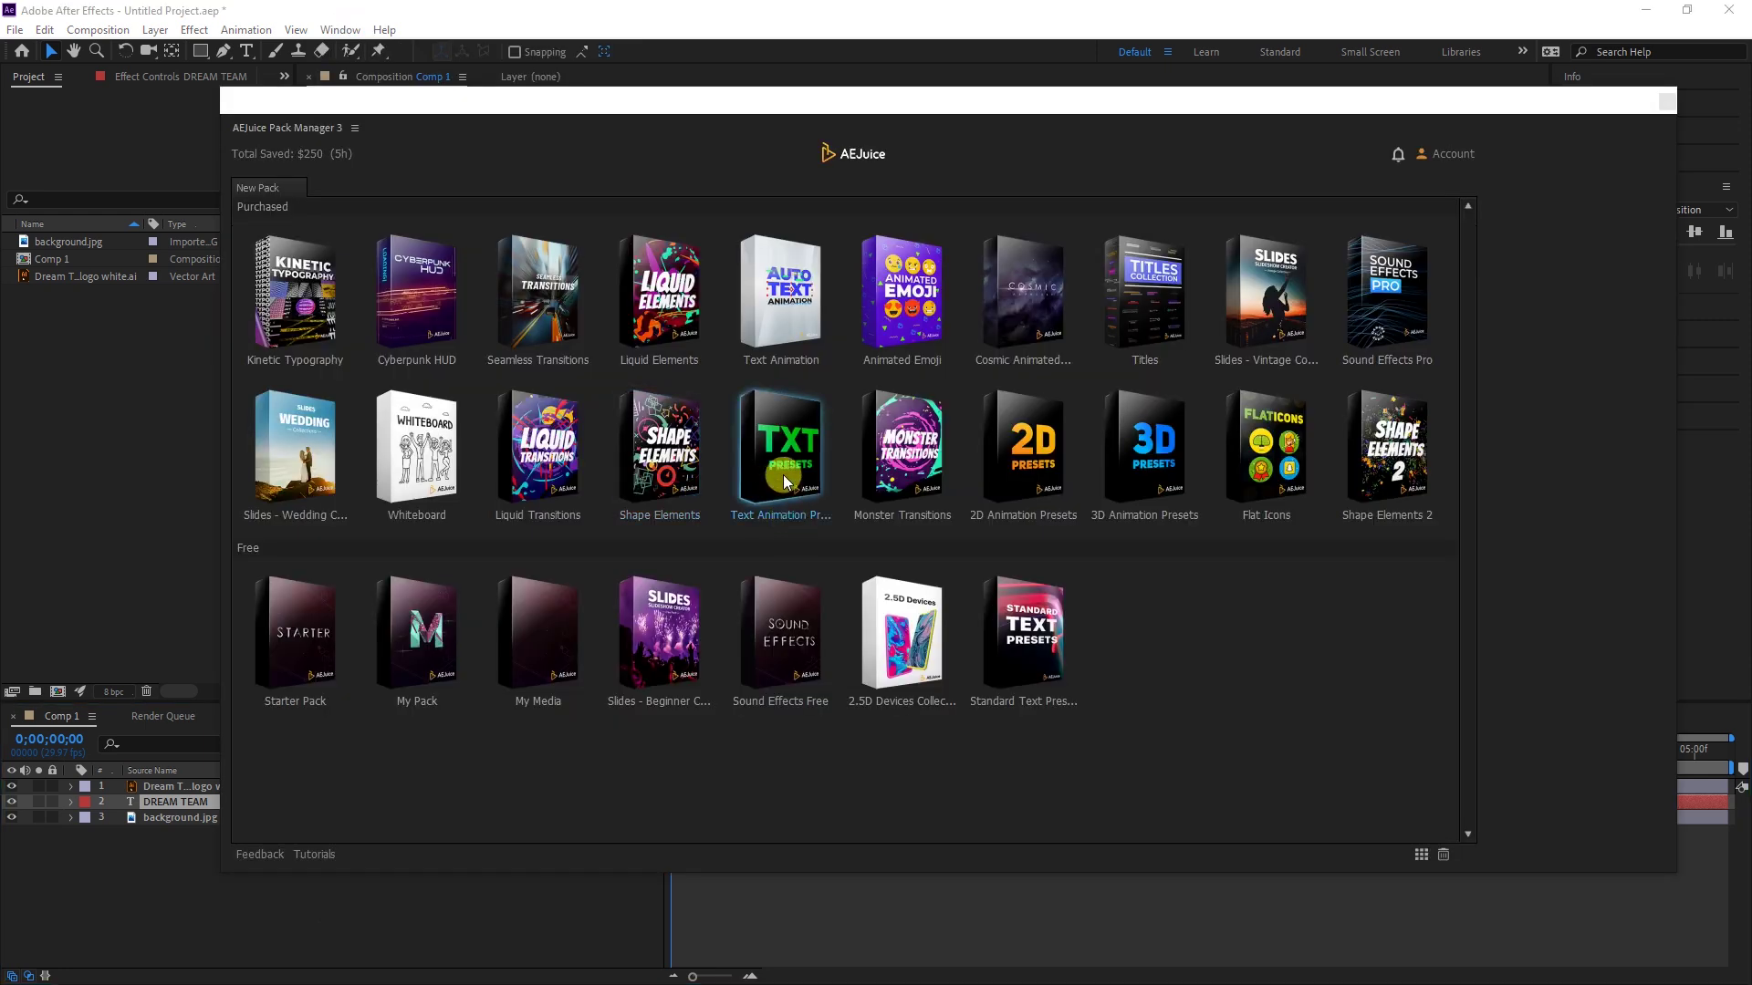
{"action": "left_click", "coordinate": [785, 472]}
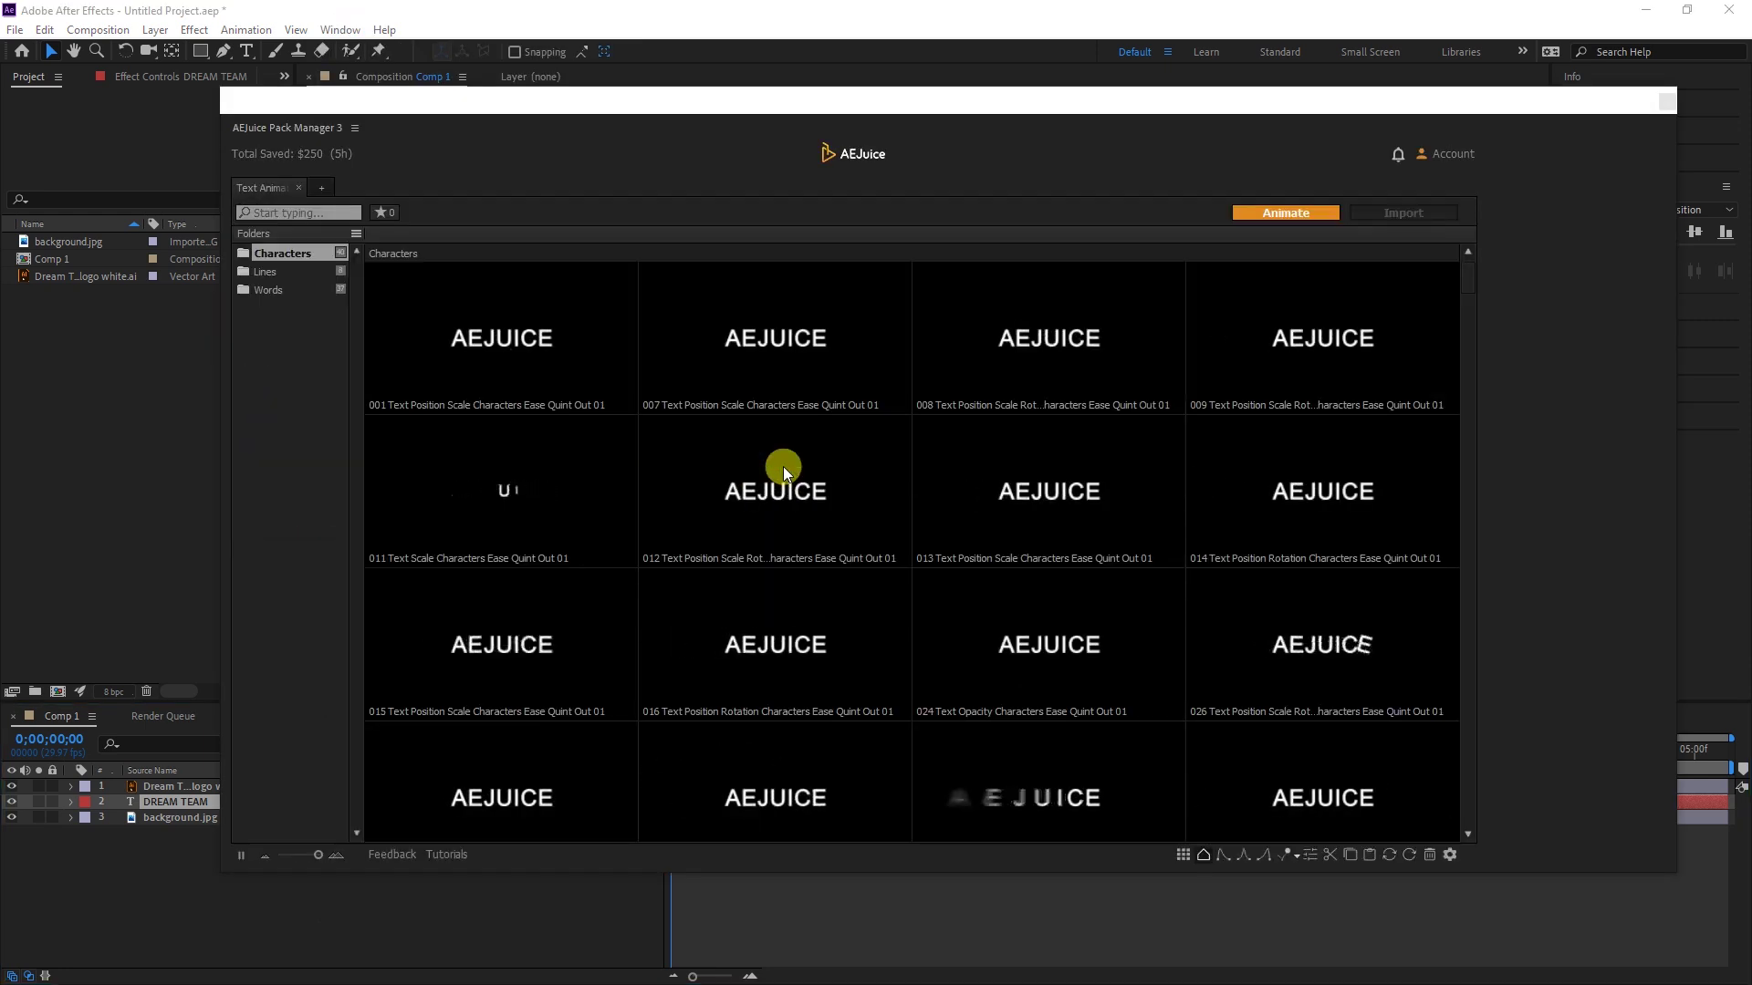
{"action": "mouse_move", "coordinate": [776, 338]}
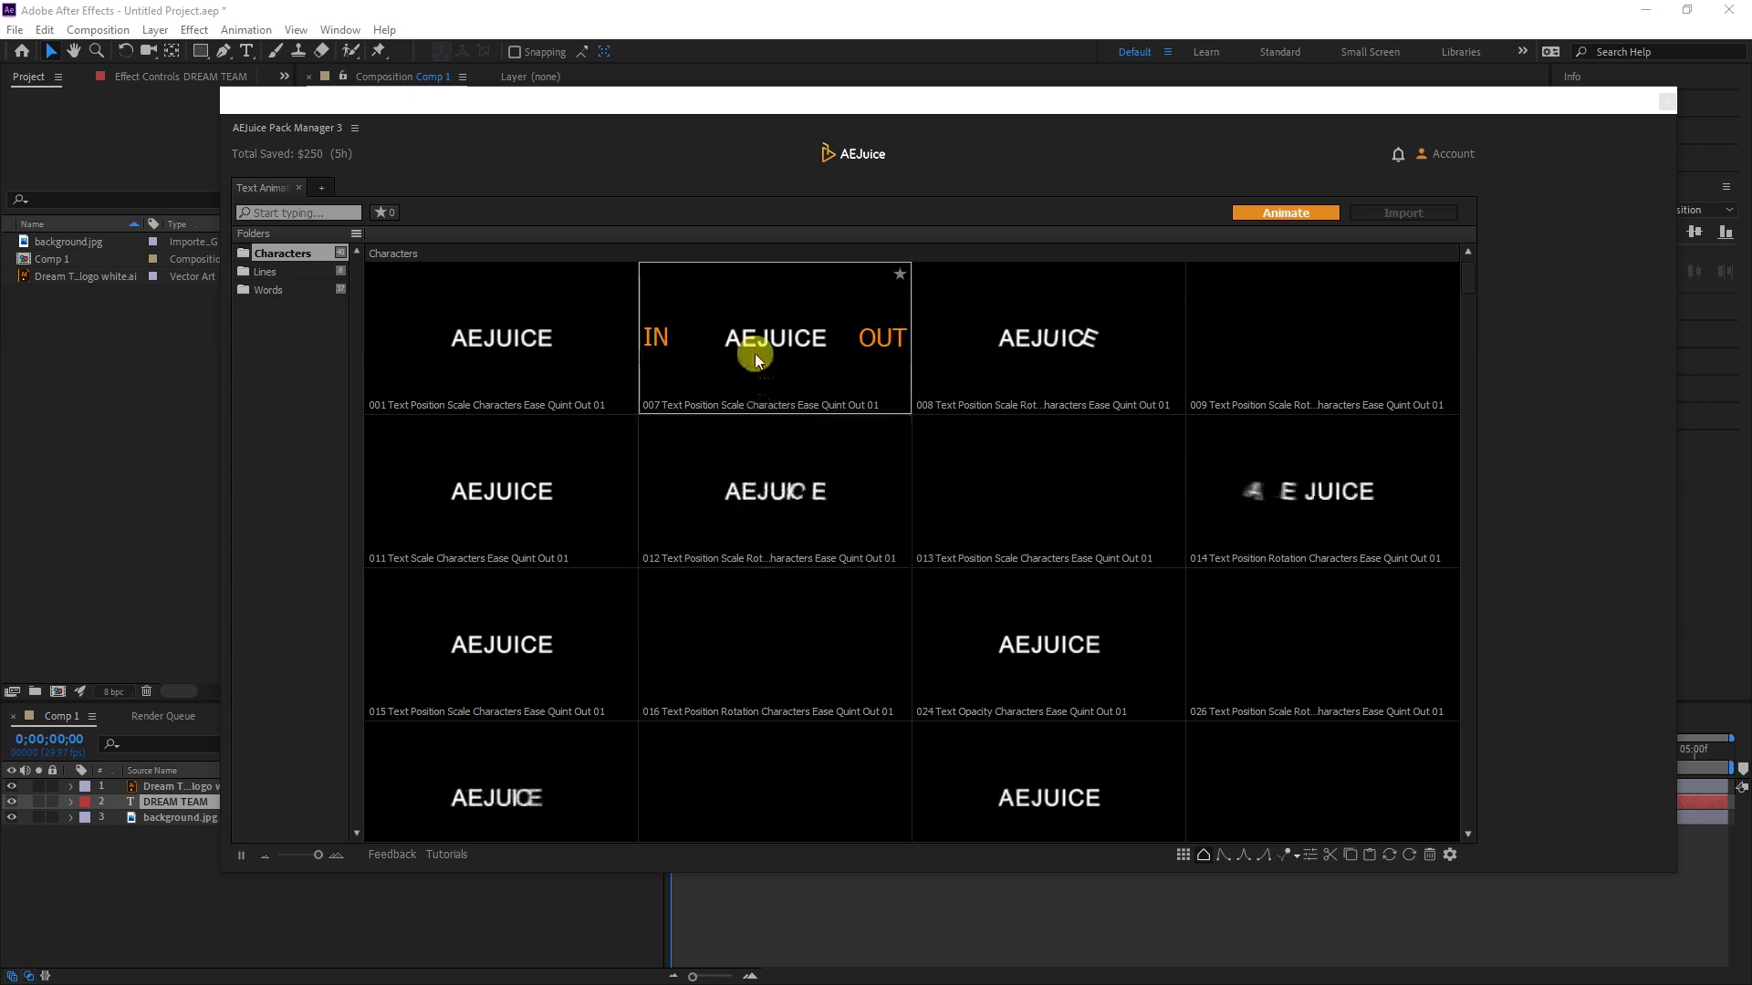
{"action": "left_click_drag", "start_coordinate": [755, 353], "coordinate": [158, 819]}
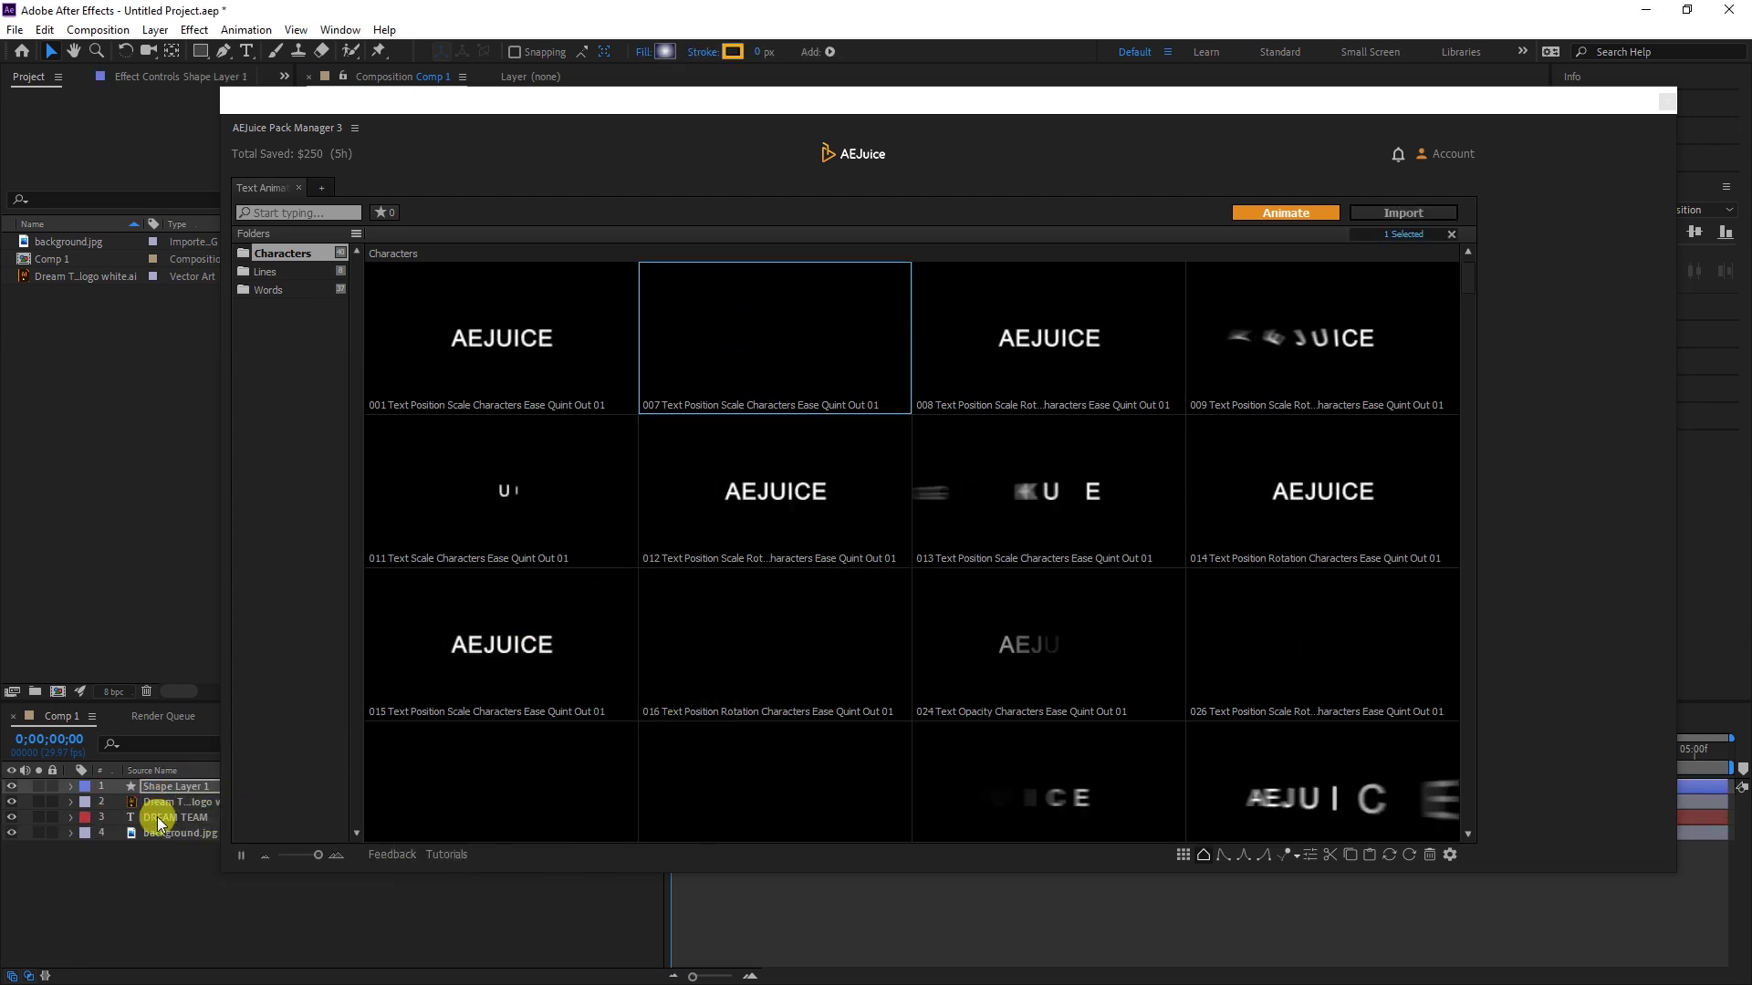
Close AEJuice Pack Manager and preview the DREAM TEAM intro animation
{"action": "left_click", "coordinate": [1665, 103]}
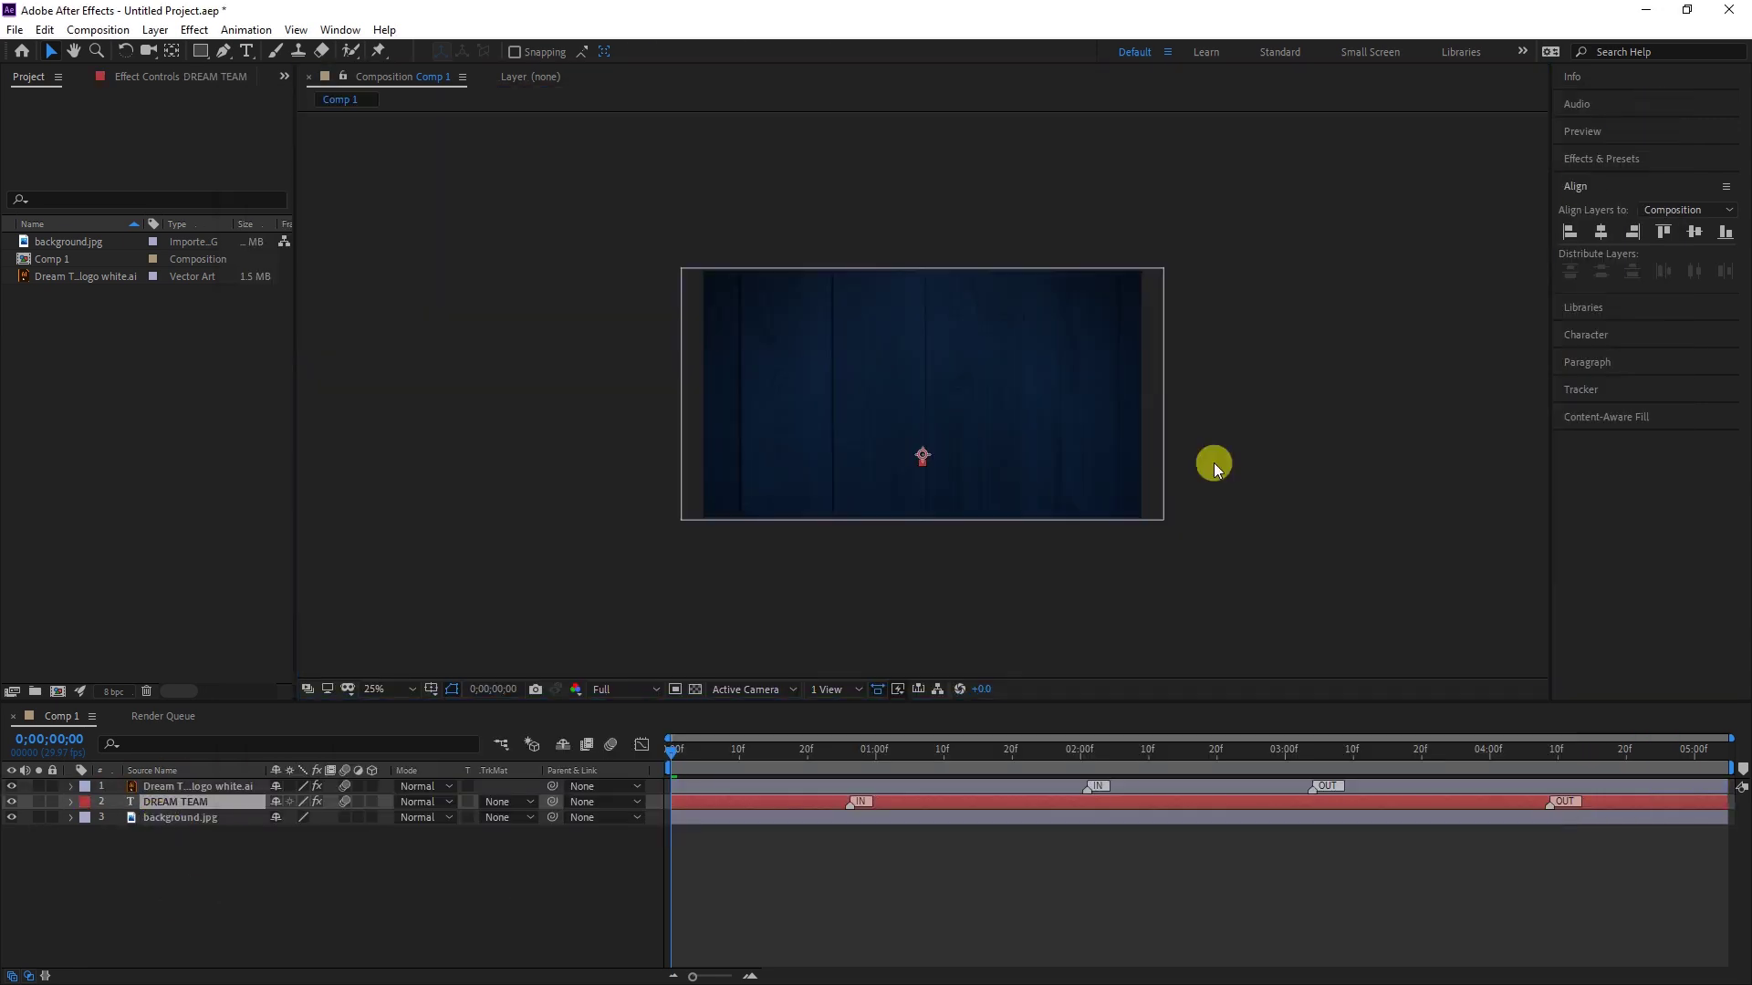
{"action": "left_click", "coordinate": [689, 748]}
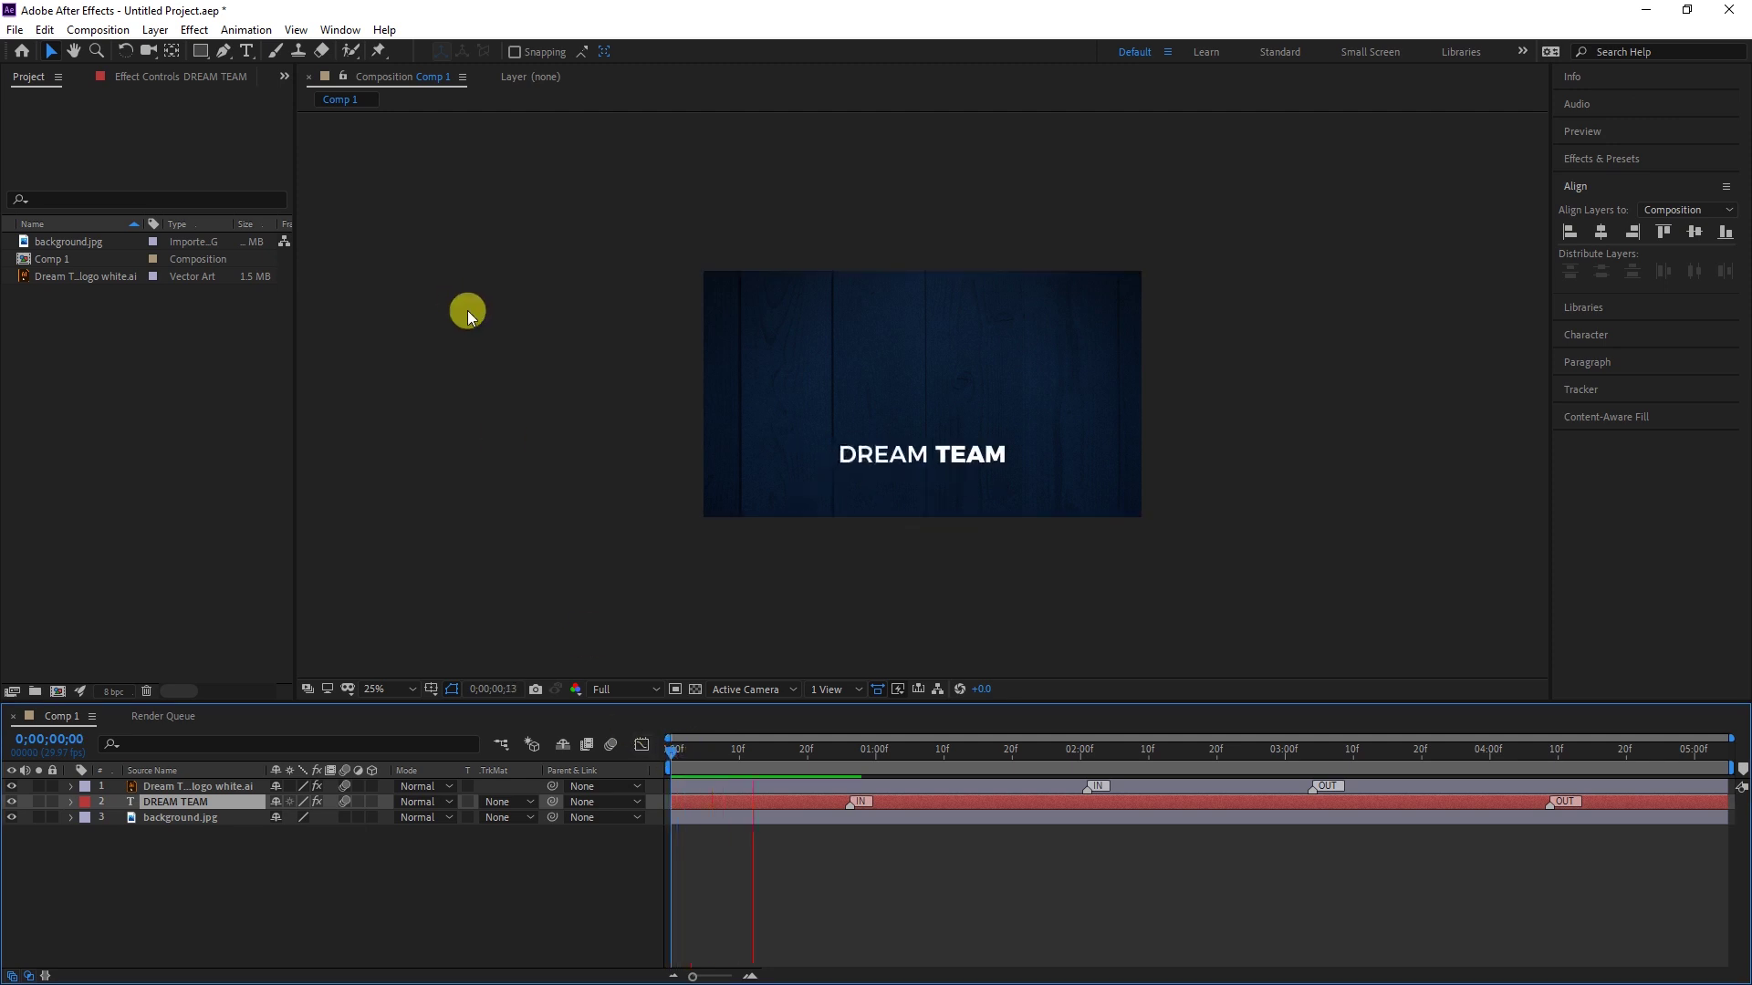